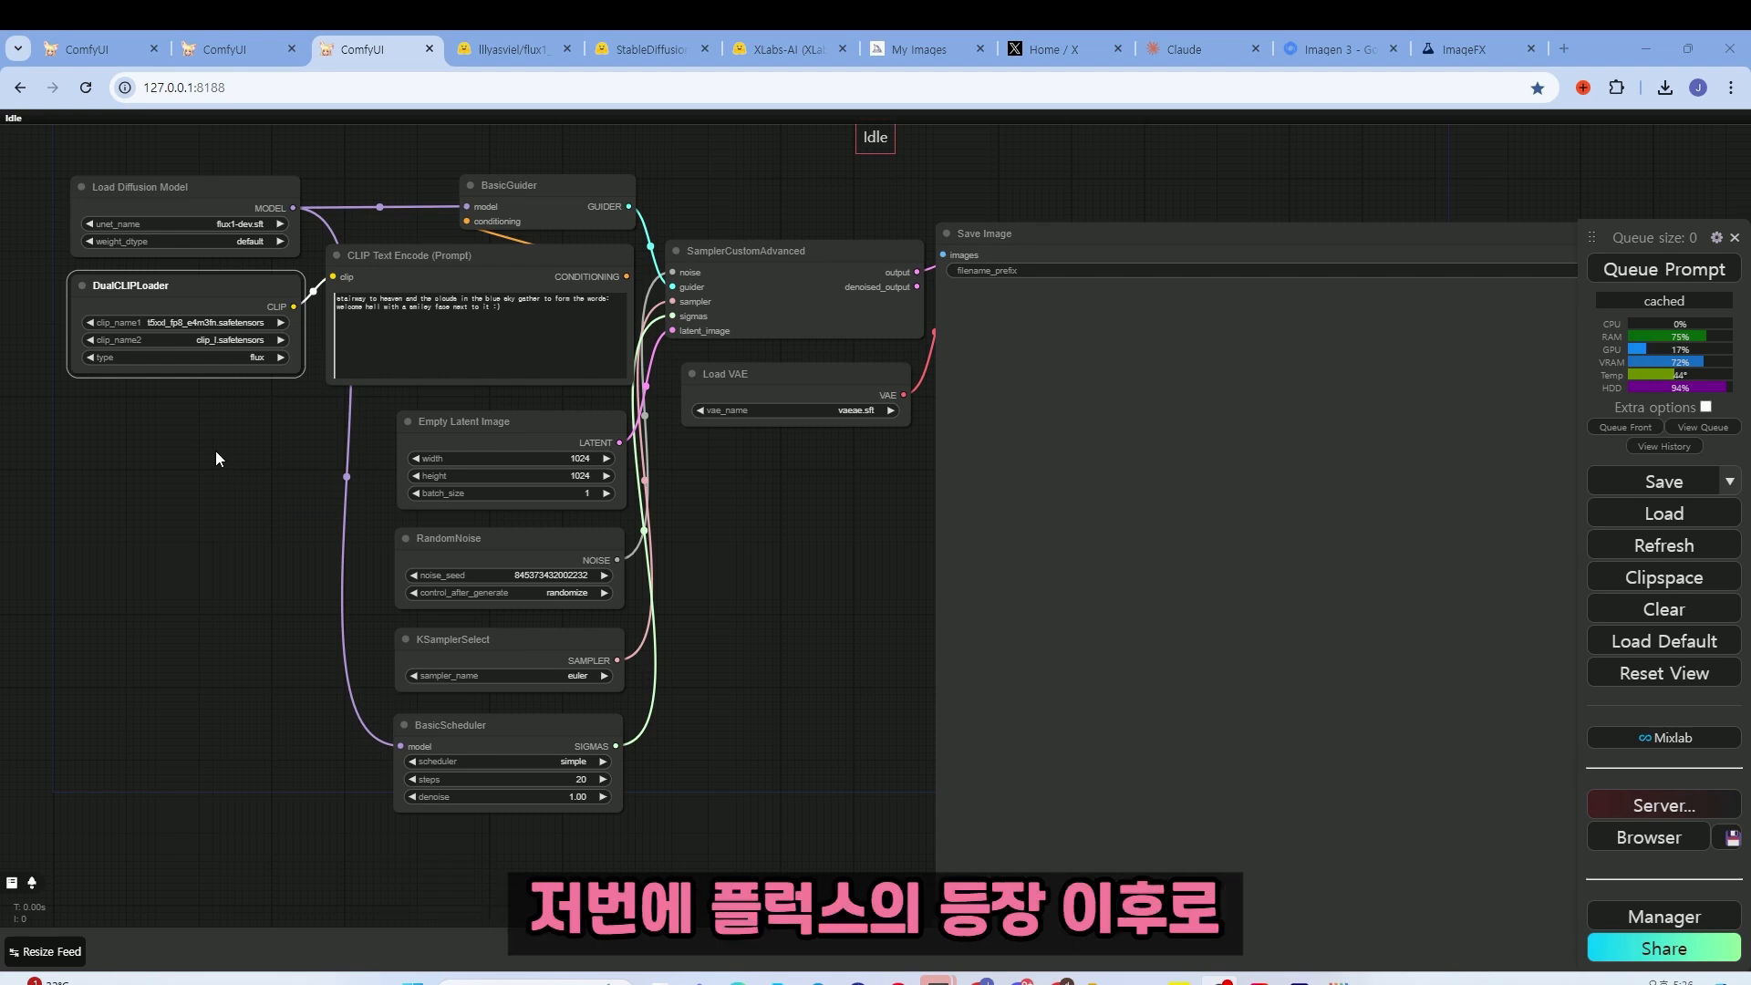
- Examine the original Flux workflow's Load Diffusion Model, DualCLIPLoader and Load VAE nodes
{"action": "scroll", "coordinate": [238, 438], "scroll_direction": "up", "scroll_amount": 1}
{"action": "left_click_drag", "start_coordinate": [237, 437], "coordinate": [295, 477]}
{"action": "scroll", "coordinate": [332, 454], "scroll_direction": "up", "scroll_amount": 2}
{"action": "scroll", "coordinate": [335, 464], "scroll_direction": "down", "scroll_amount": 2}
{"action": "scroll", "coordinate": [288, 474], "scroll_direction": "up", "scroll_amount": 4}
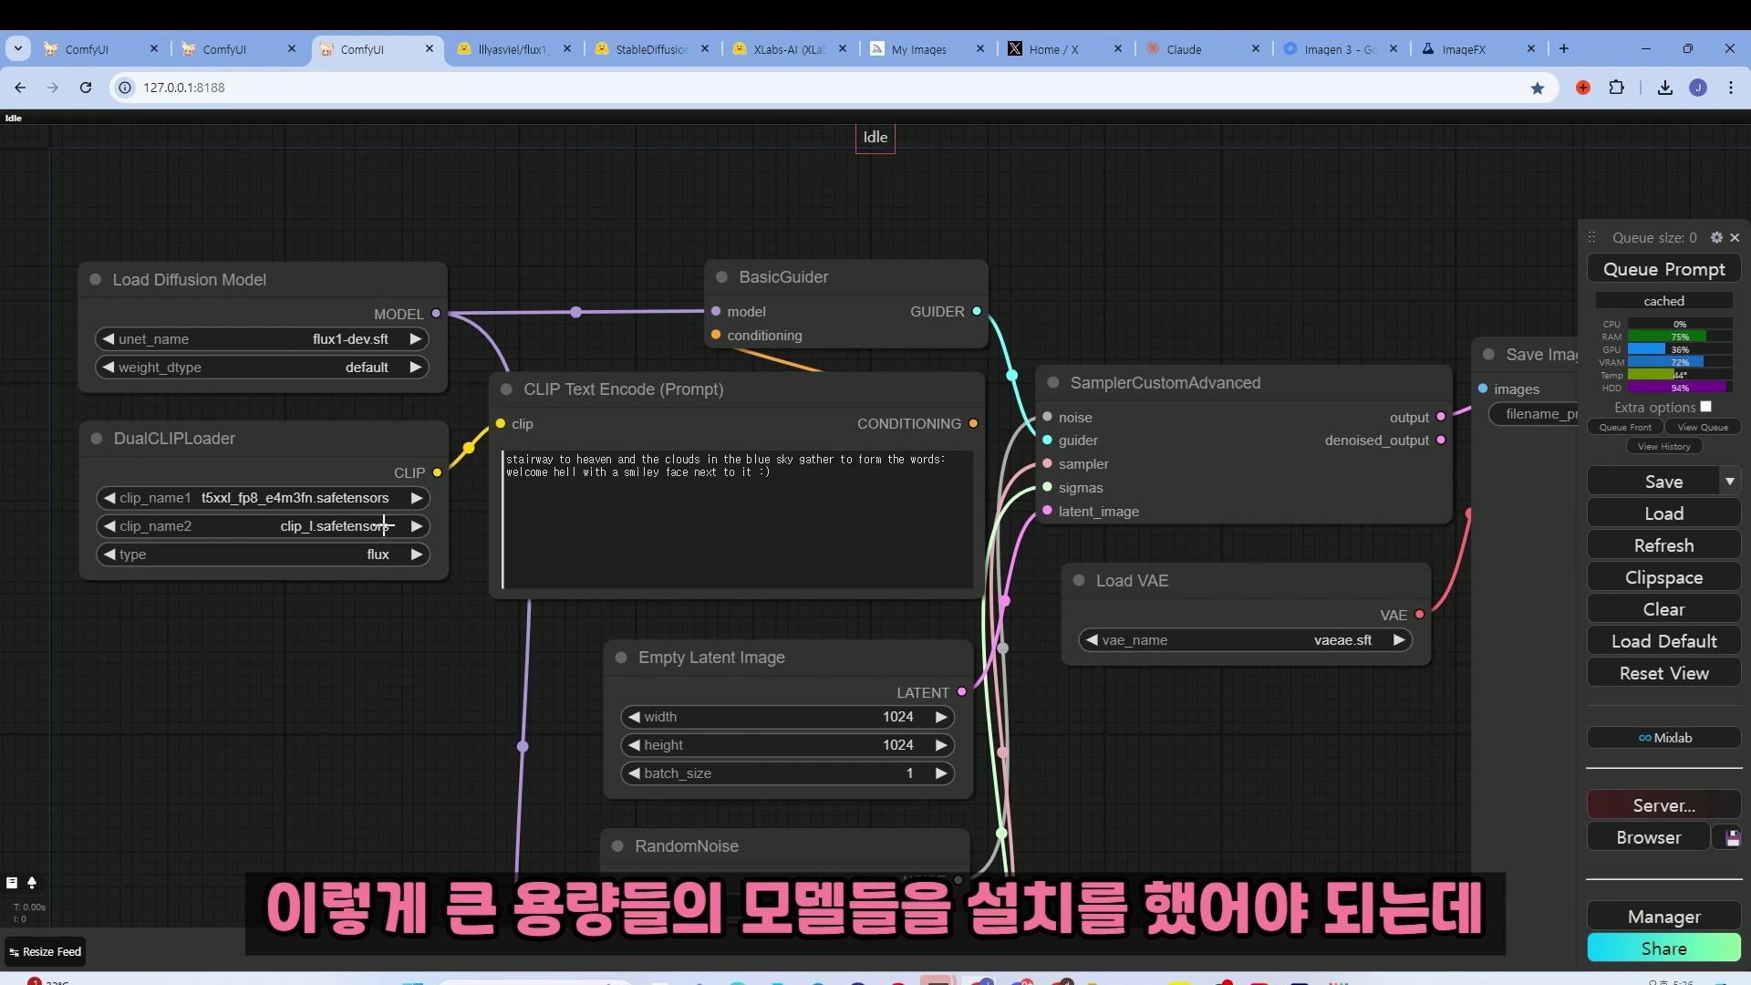
{"action": "scroll", "coordinate": [436, 673], "scroll_direction": "down", "scroll_amount": 3}
{"action": "scroll", "coordinate": [328, 535], "scroll_direction": "up", "scroll_amount": 2}
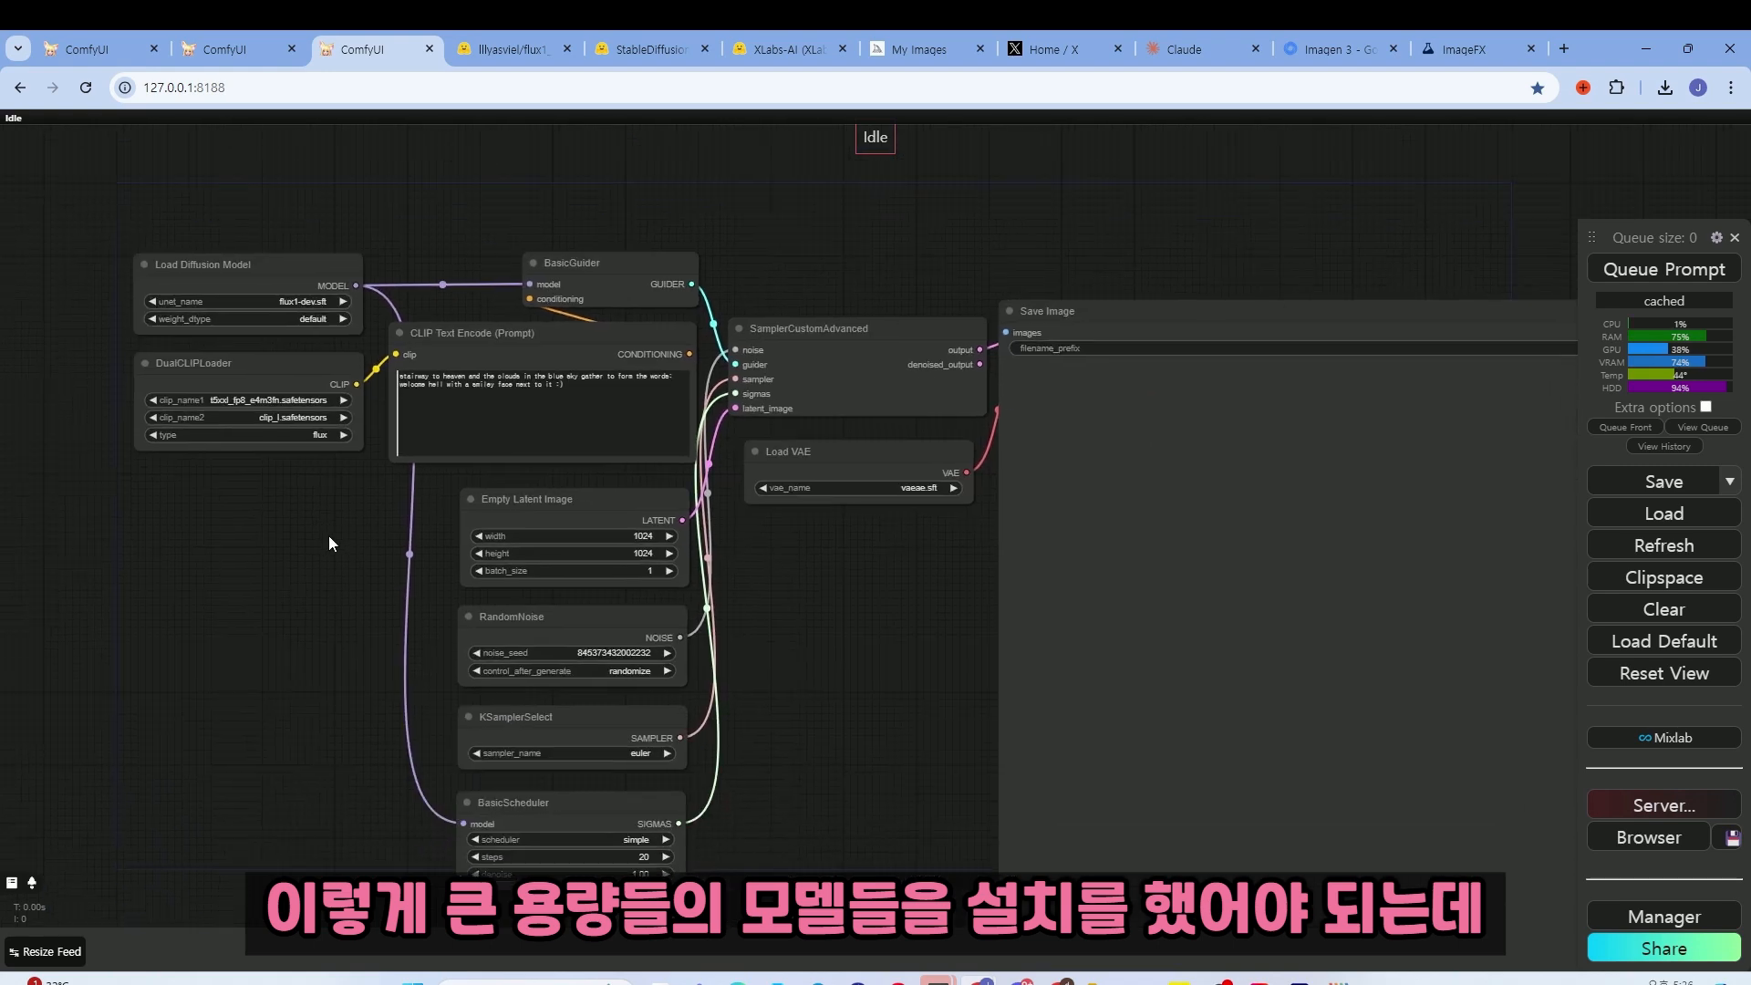
{"action": "scroll", "coordinate": [335, 549], "scroll_direction": "up", "scroll_amount": 1}
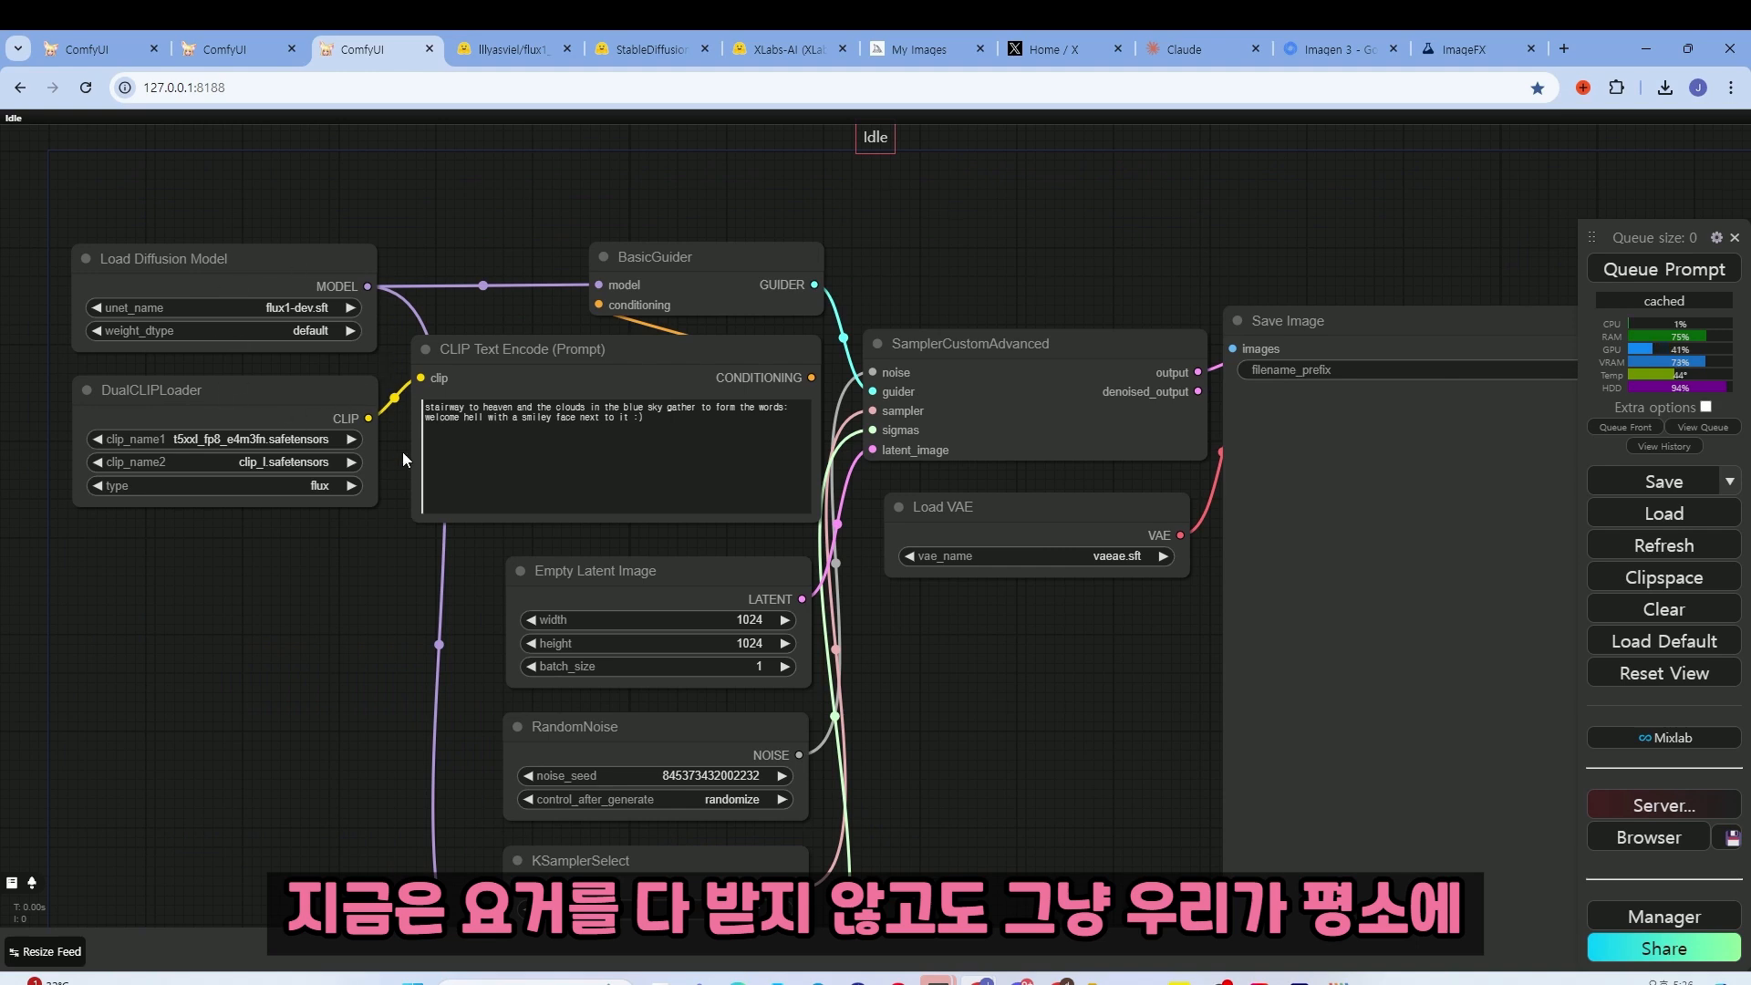
- Switch to the checkpoint-based Flux workflow and move the Load Checkpoint node up and away from the positive prompt node
{"action": "key", "text": "ctrl+Page_Up"}
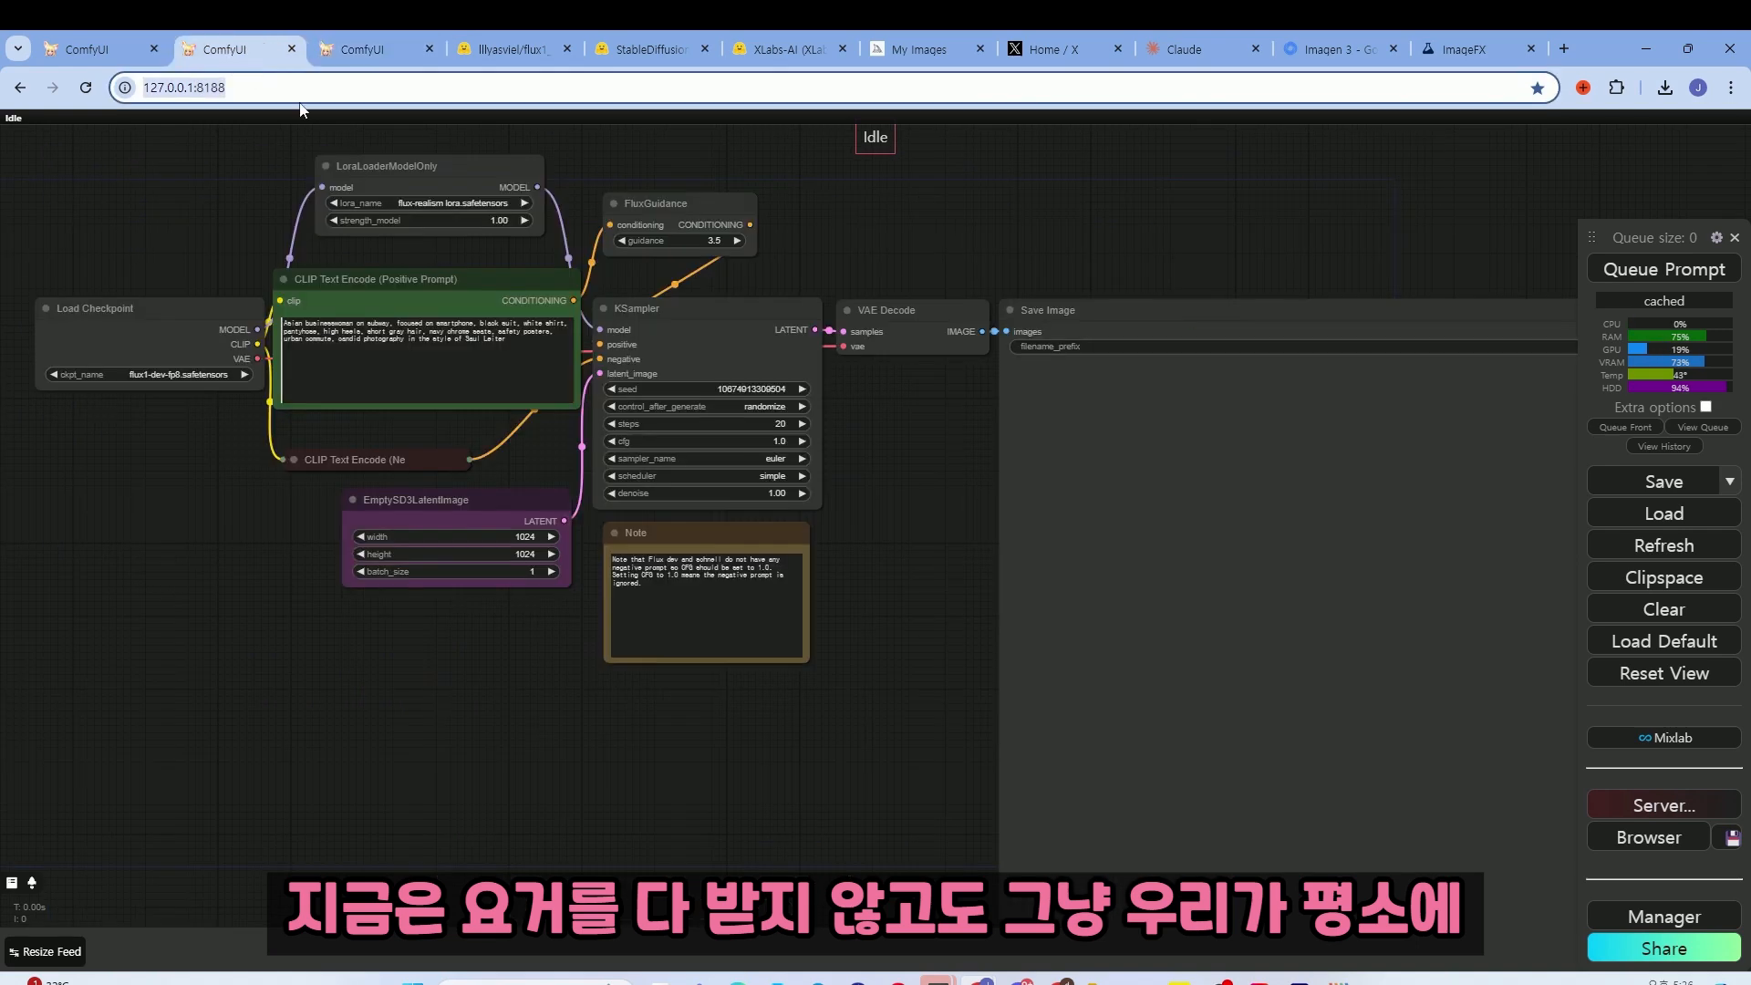
{"action": "scroll", "coordinate": [365, 574], "scroll_direction": "up", "scroll_amount": 3}
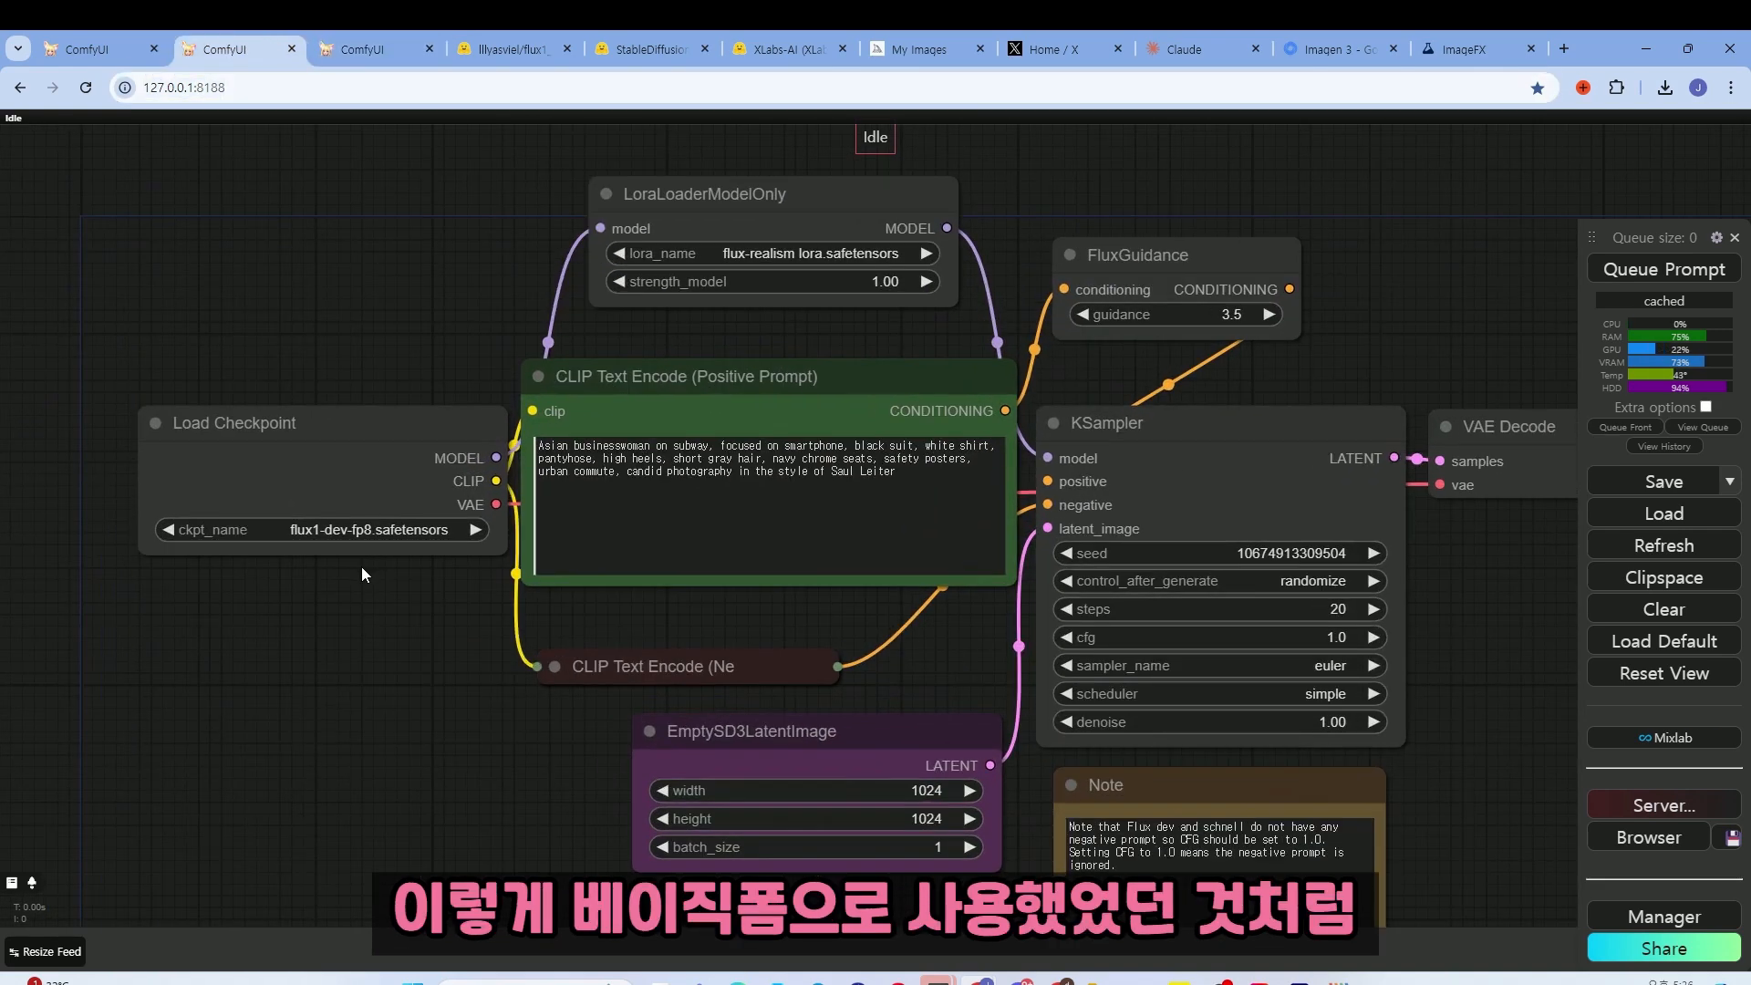
{"action": "left_click_drag", "start_coordinate": [309, 434], "coordinate": [266, 355]}
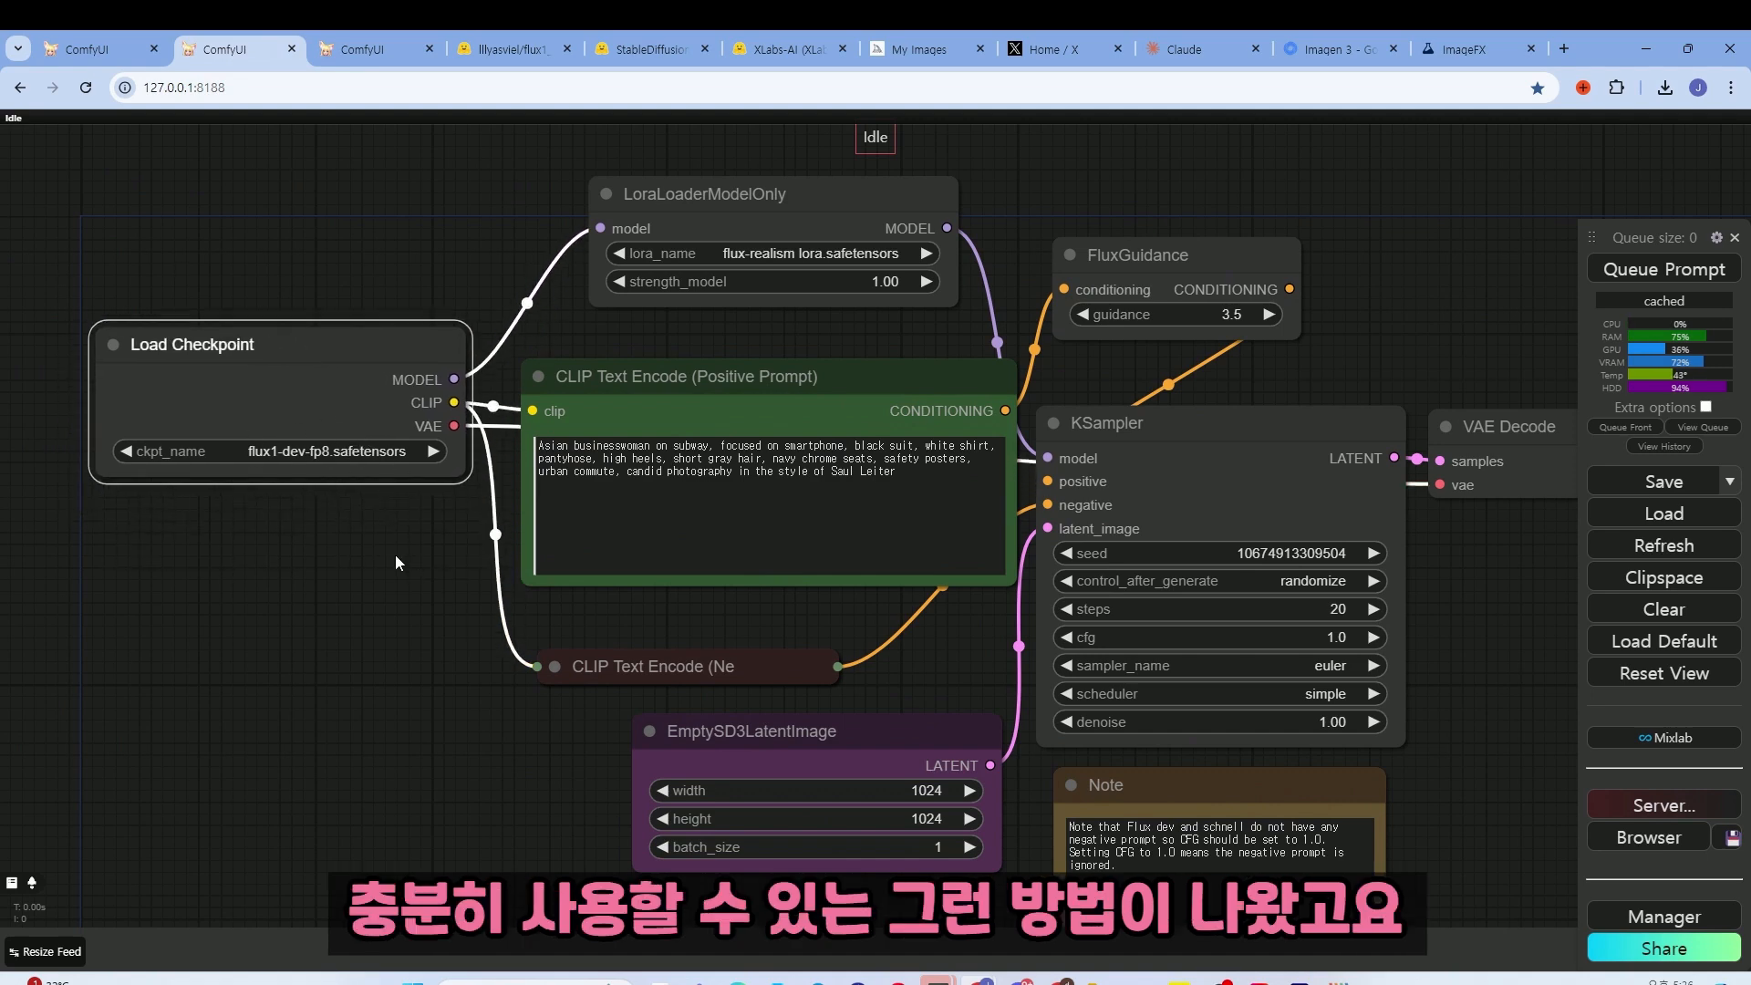
{"action": "scroll", "coordinate": [396, 554], "scroll_direction": "down", "scroll_amount": 4}
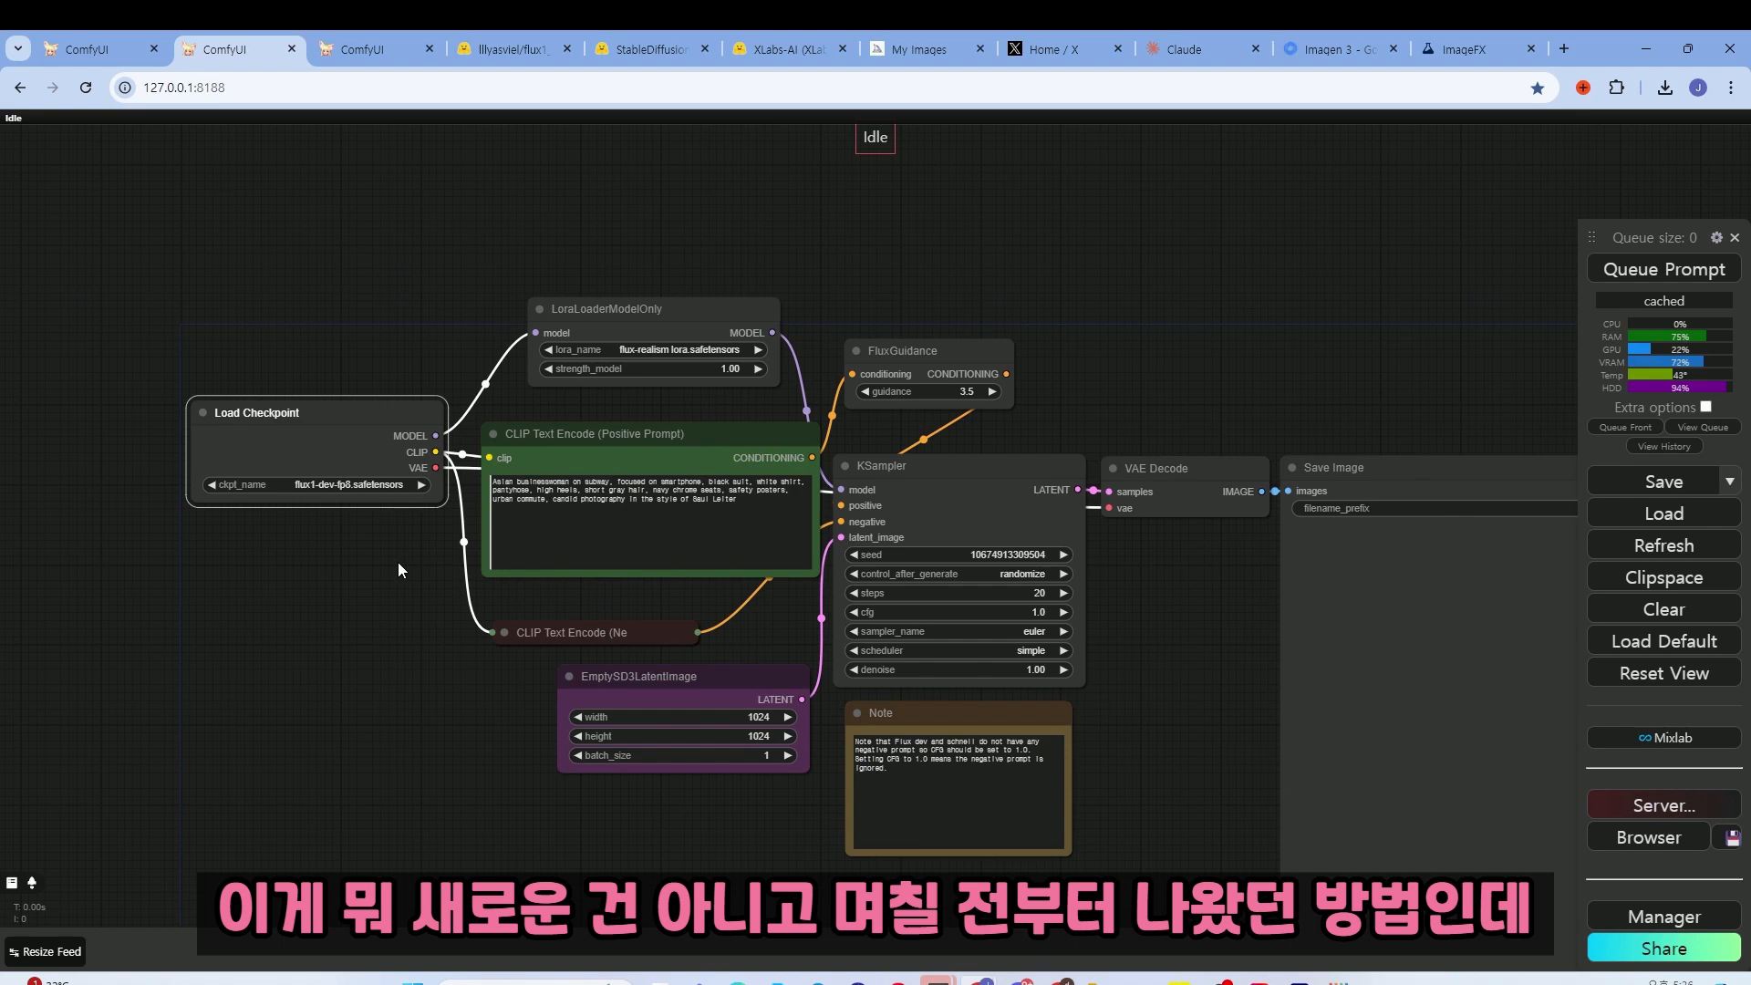
{"action": "scroll", "coordinate": [398, 562], "scroll_direction": "up", "scroll_amount": 2}
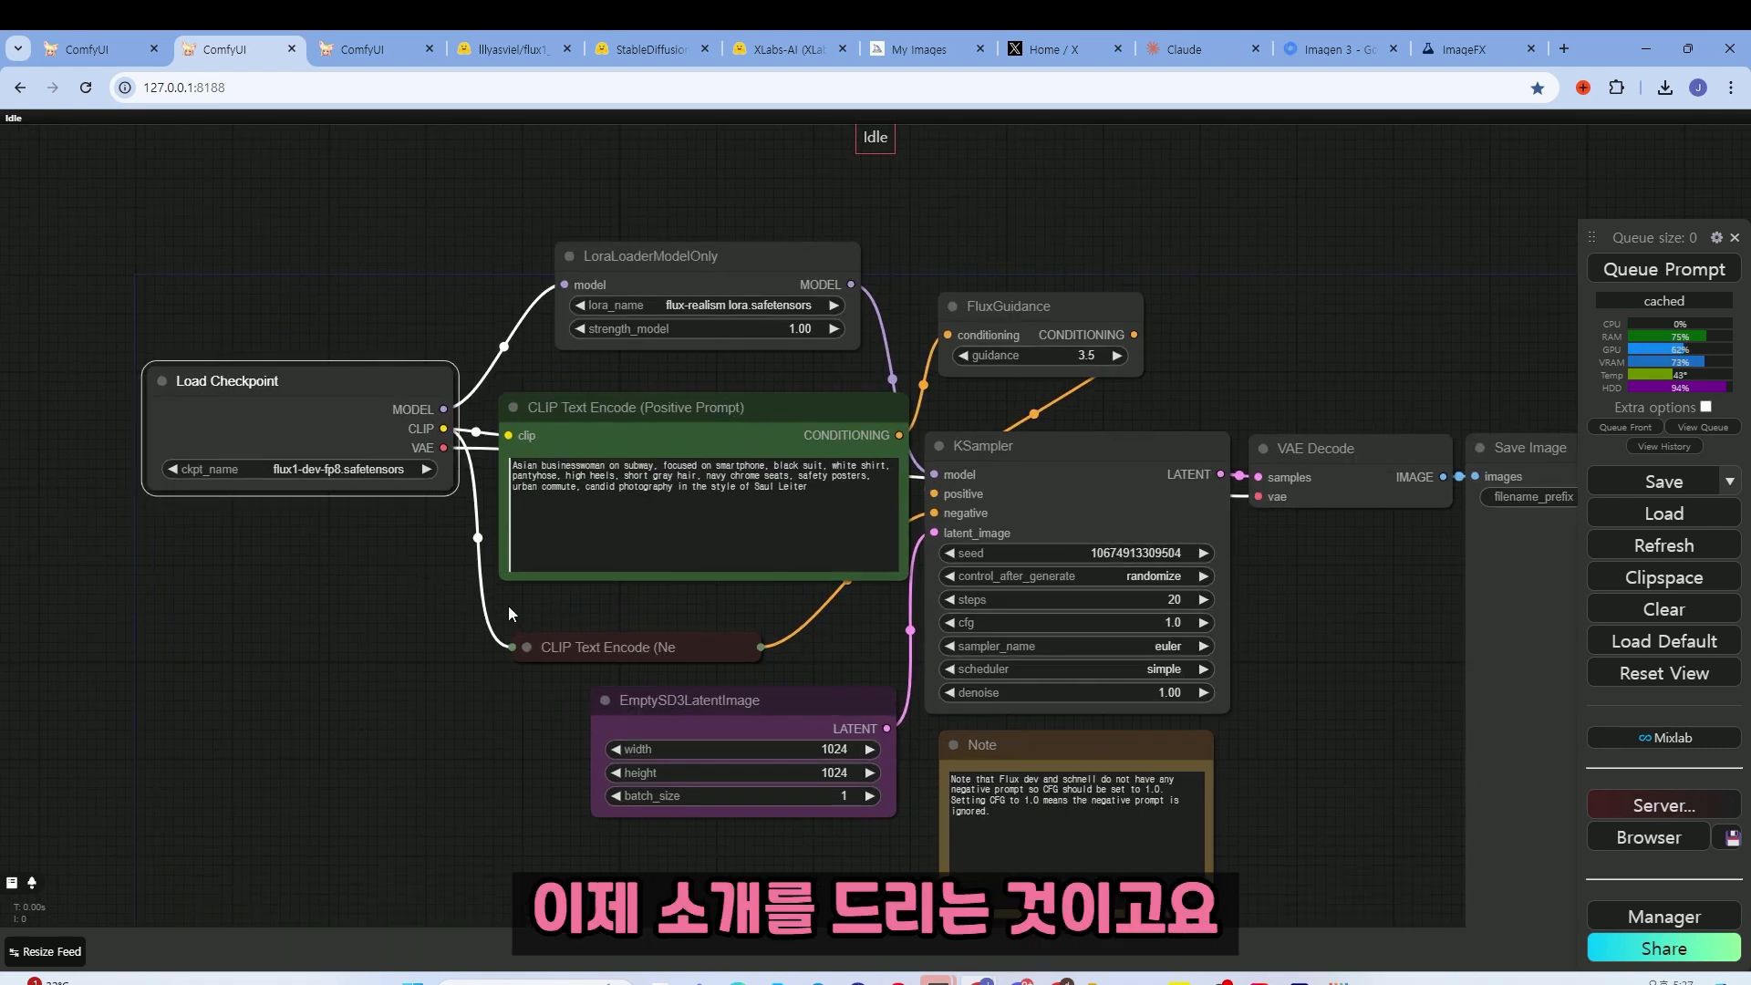
- Move the EmptySD3LatentImage node farther down and nudge the collapsed negative prompt node slightly upward
{"action": "left_click_drag", "start_coordinate": [435, 594], "coordinate": [378, 567]}
{"action": "left_click_drag", "start_coordinate": [802, 432], "coordinate": [796, 432]}
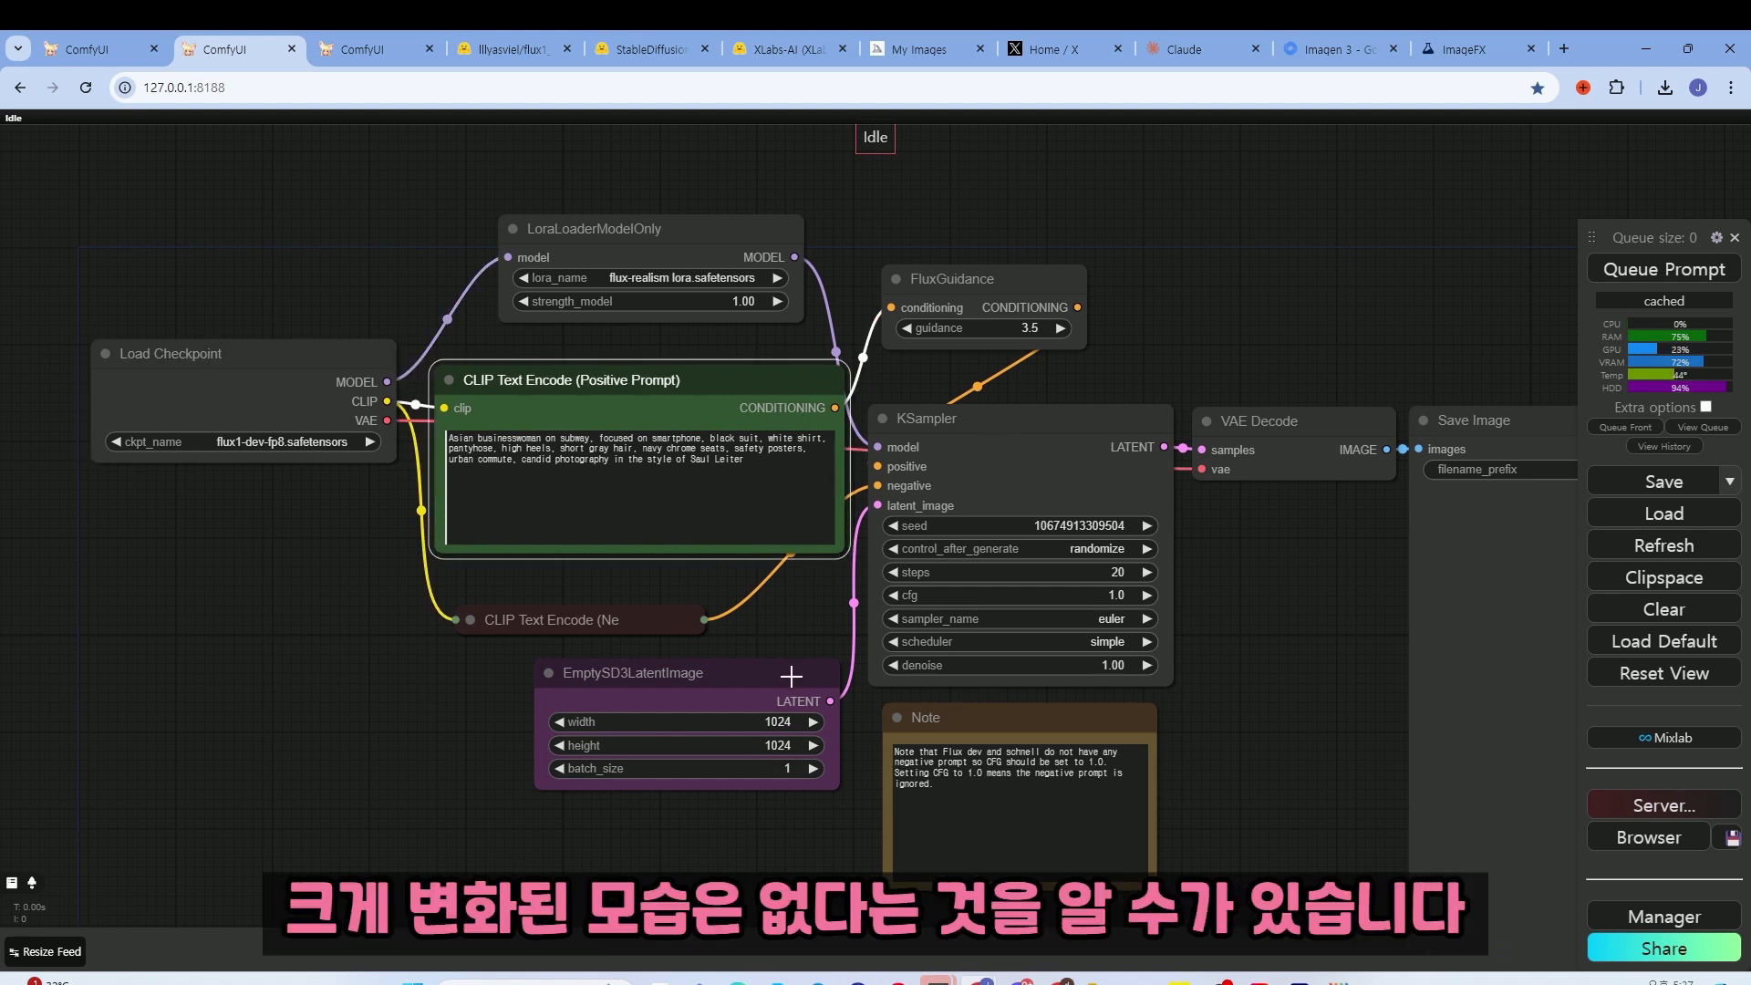
{"action": "left_click_drag", "start_coordinate": [791, 676], "coordinate": [792, 733]}
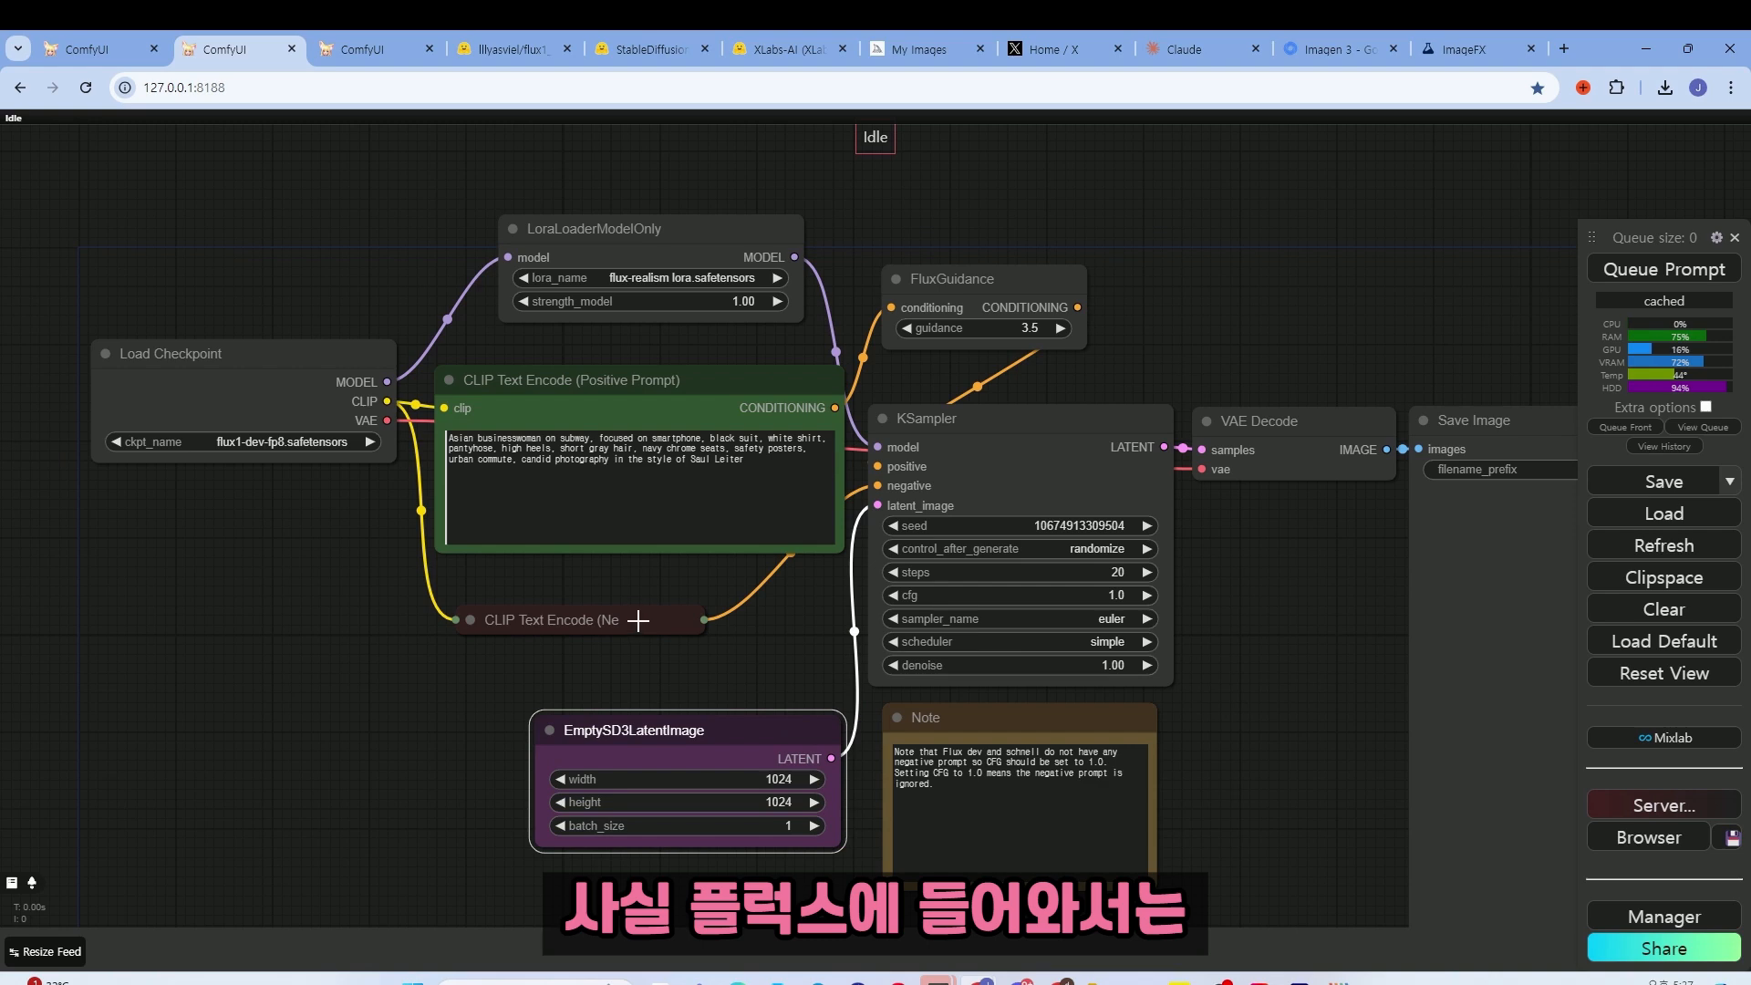
{"action": "left_click_drag", "start_coordinate": [638, 621], "coordinate": [631, 605]}
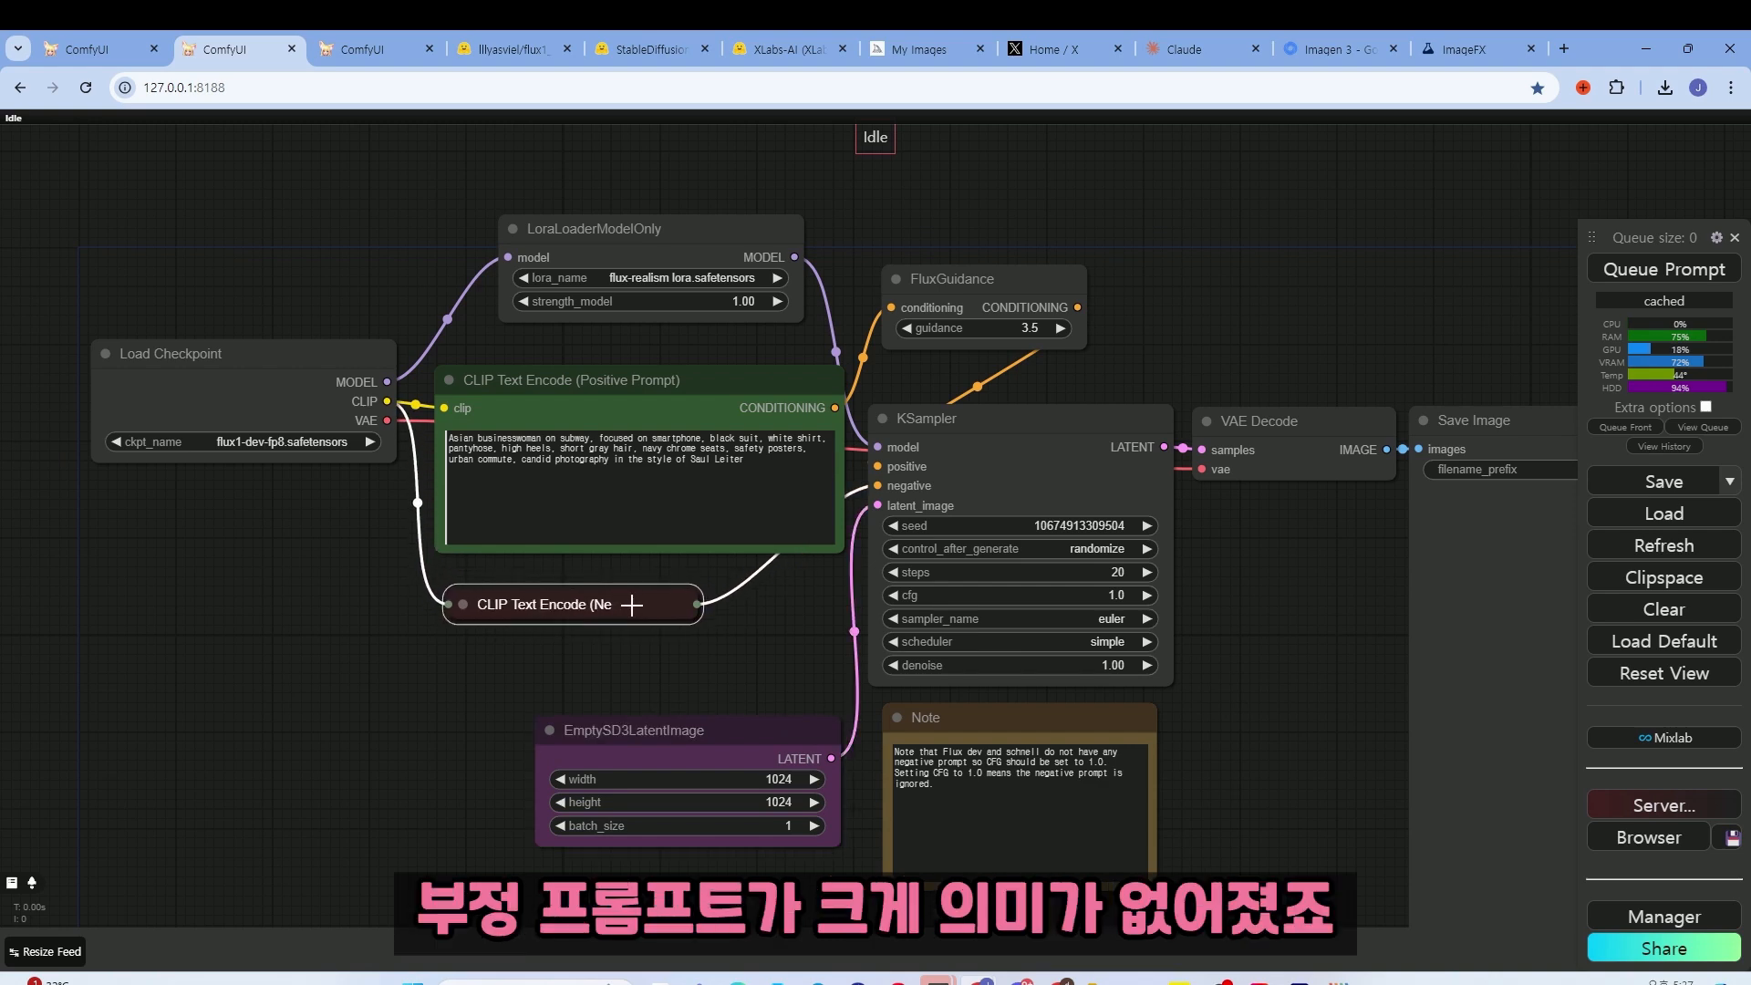
{"action": "left_click", "coordinate": [966, 719]}
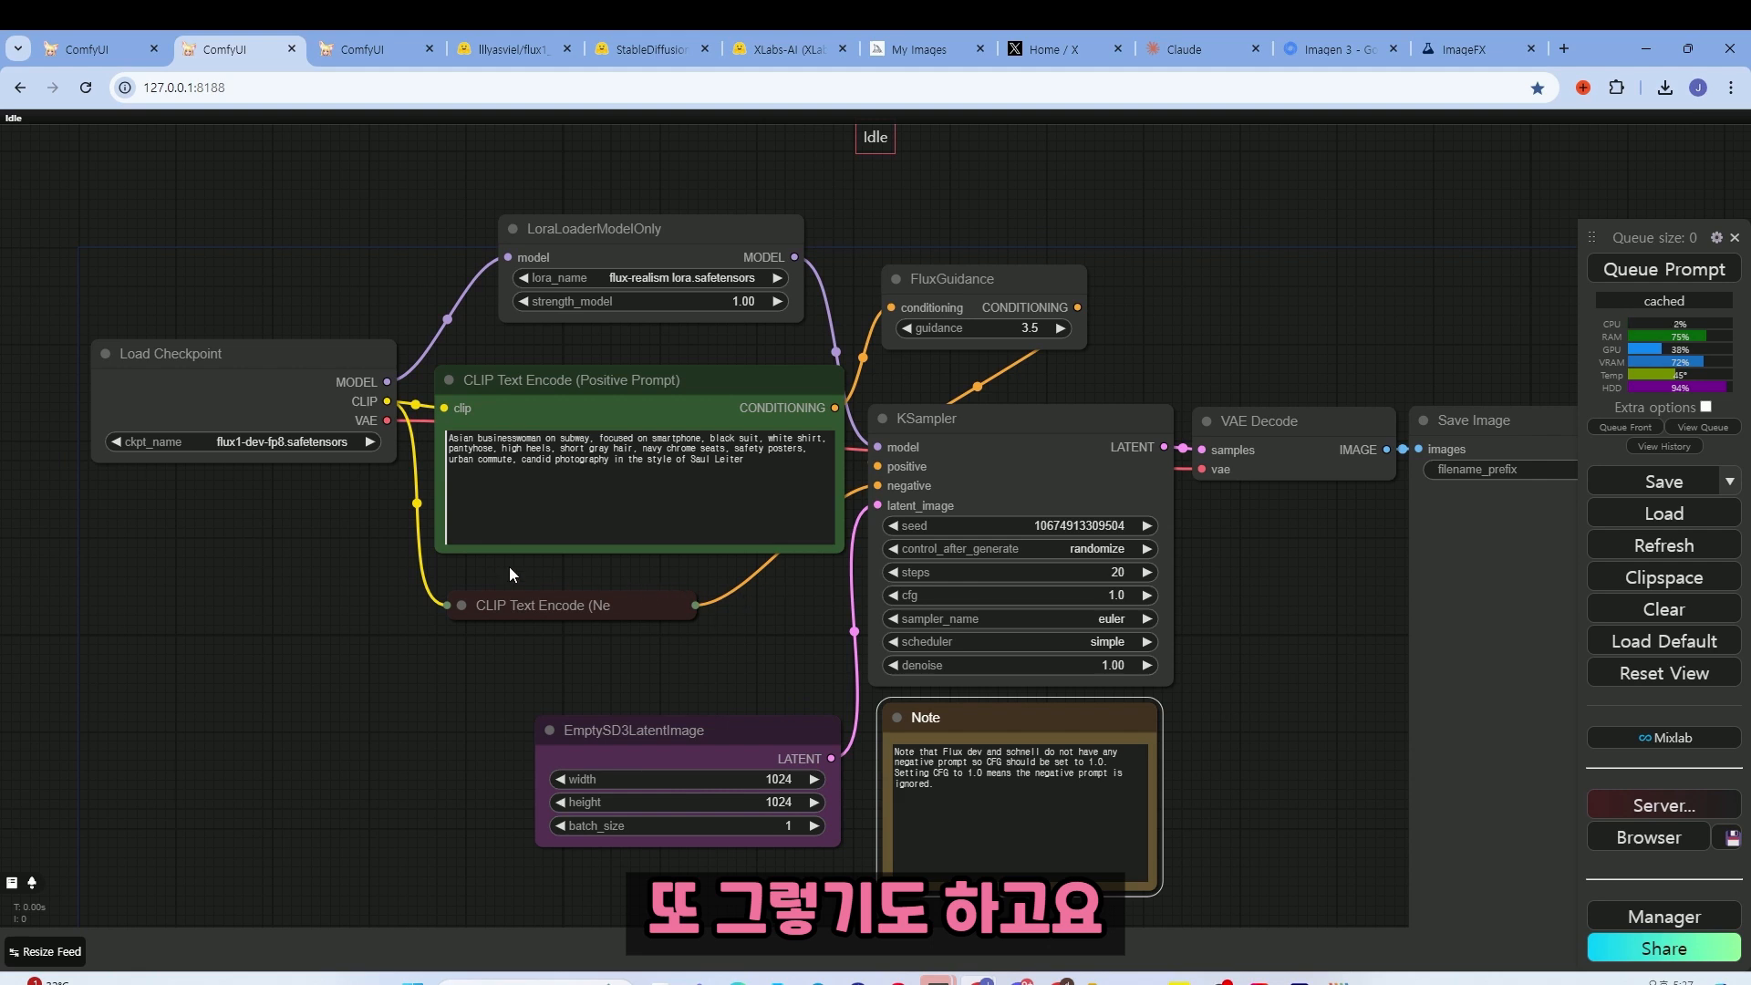
- Expand the negative CLIP Text Encode node and collapse it again
{"action": "left_click", "coordinate": [462, 605]}
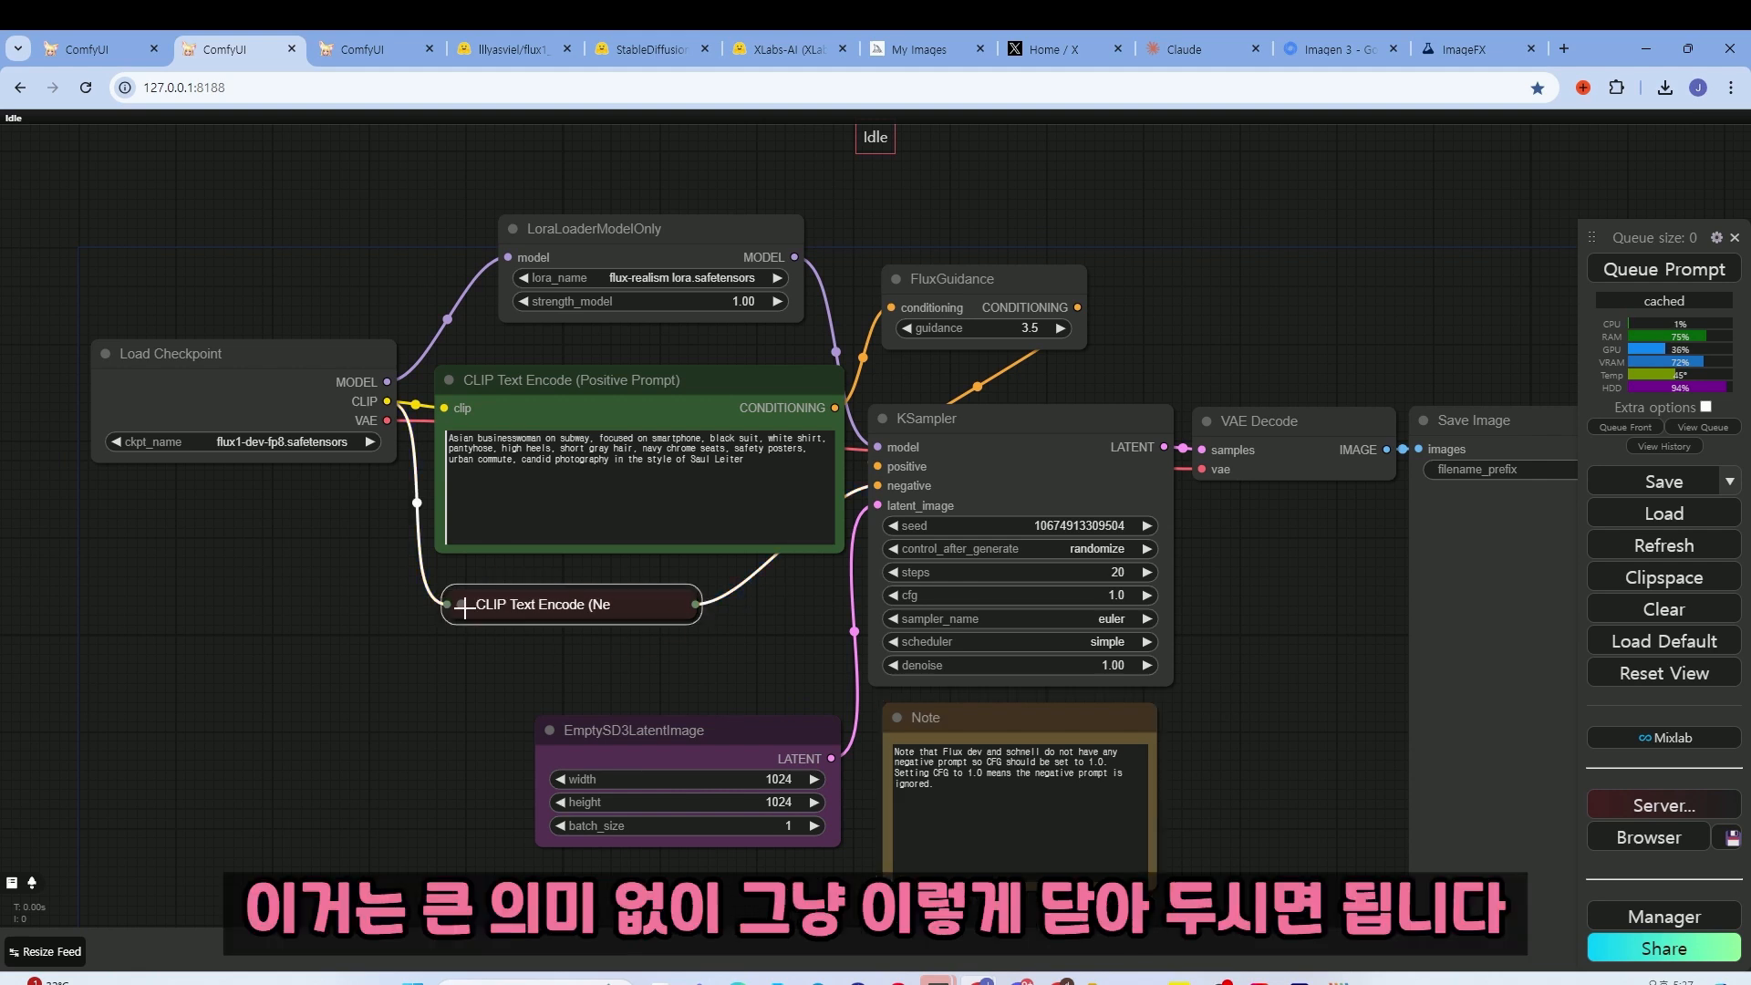
{"action": "left_click", "coordinate": [462, 604]}
{"action": "left_click", "coordinate": [462, 605]}
{"action": "left_click_drag", "start_coordinate": [588, 606], "coordinate": [589, 605]}
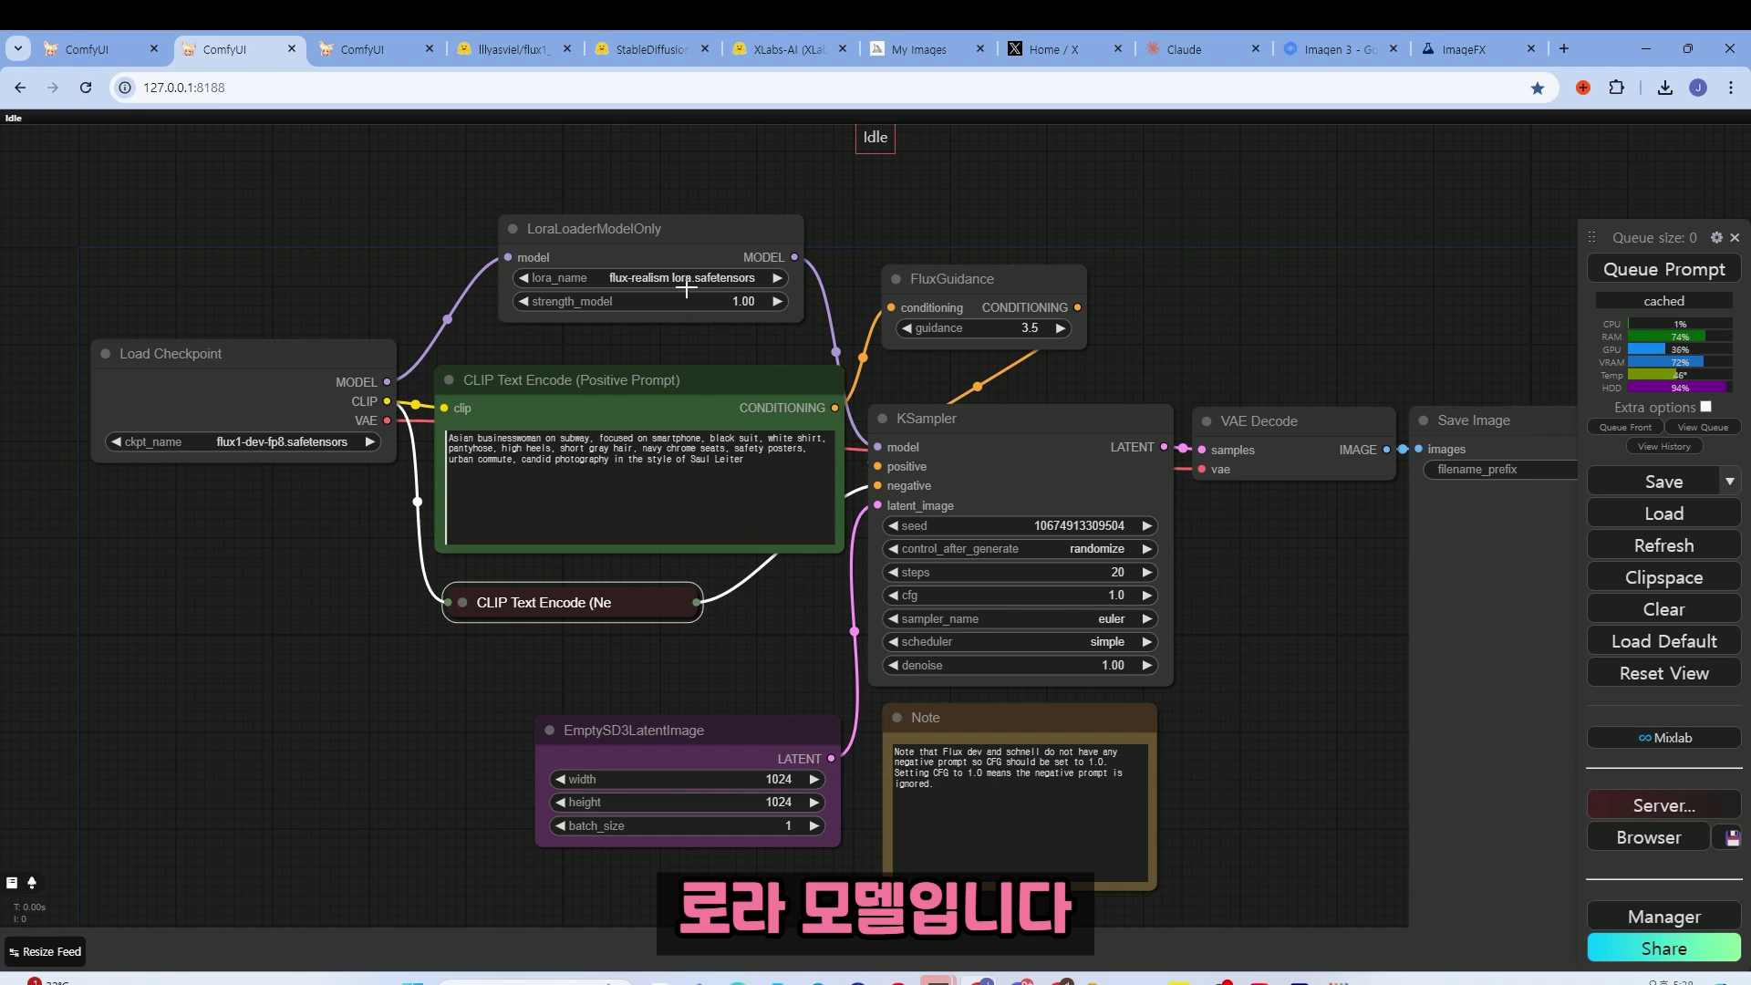
{"action": "scroll", "coordinate": [725, 247], "scroll_direction": "up", "scroll_amount": 4}
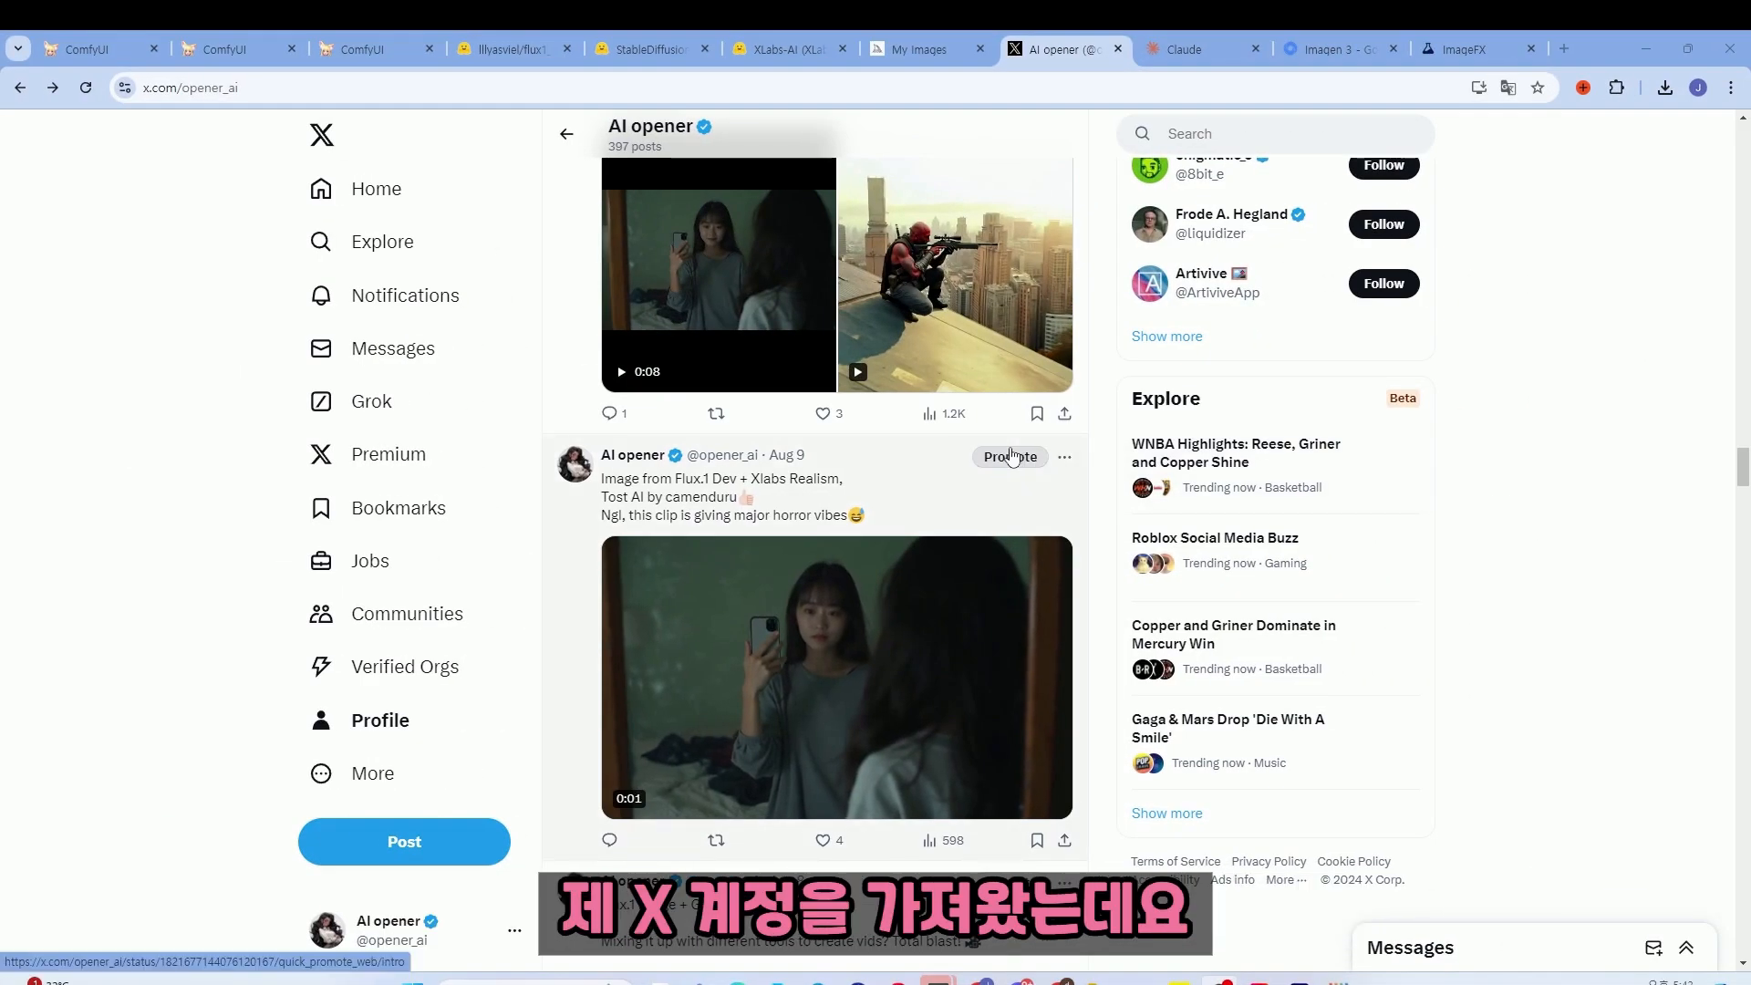
- View the X post with the Flux.1 Dev and Xlabs Realism clip, and browse the home feed for AI-generated examples
{"action": "left_click", "coordinate": [957, 475]}
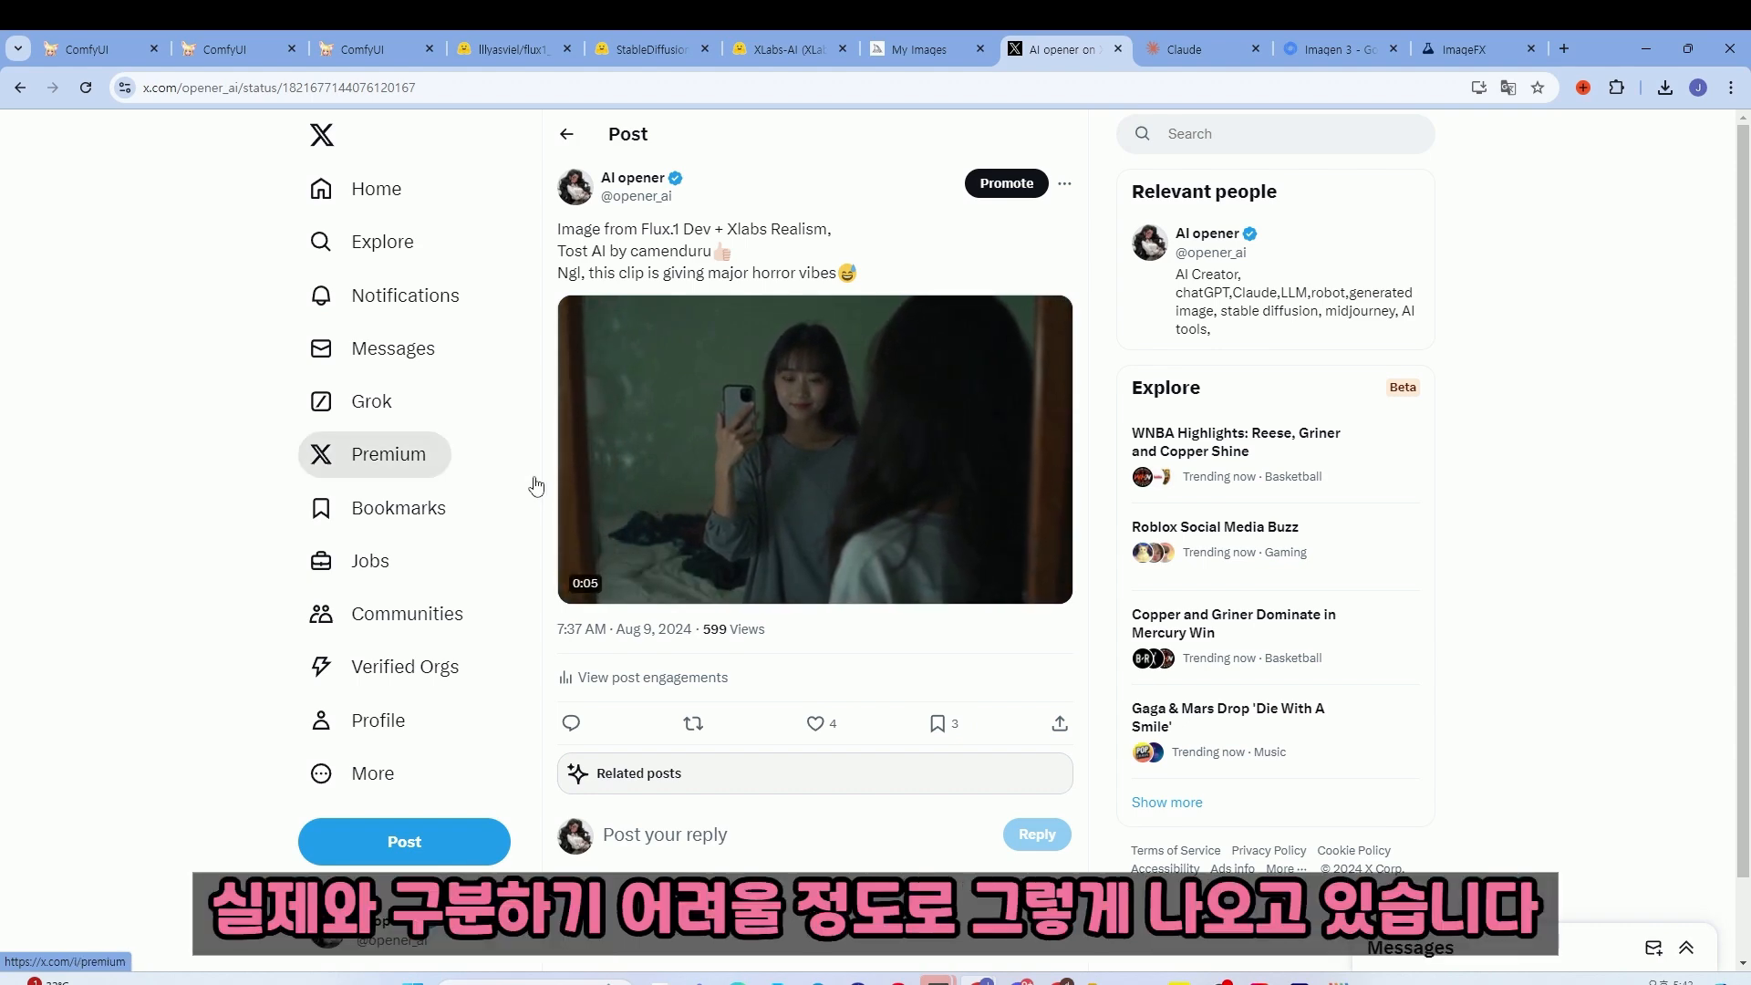
{"action": "key", "text": "alt+Left"}
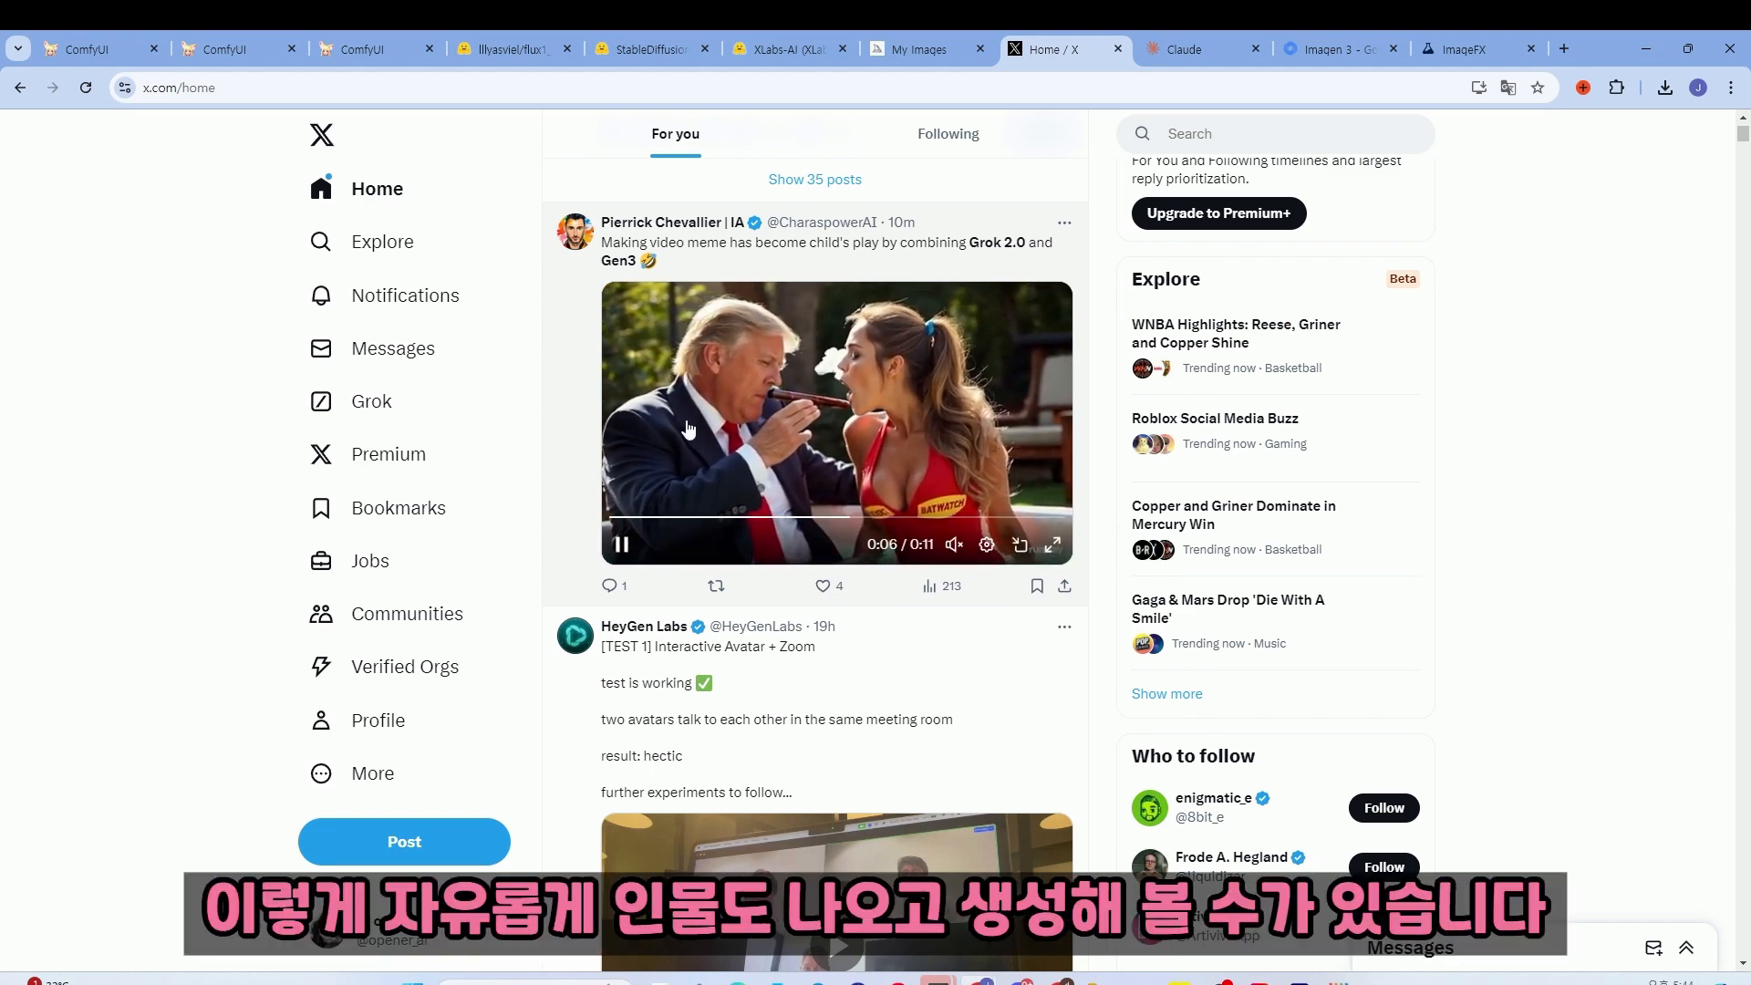
{"action": "scroll", "coordinate": [912, 429], "scroll_direction": "down", "scroll_amount": 7}
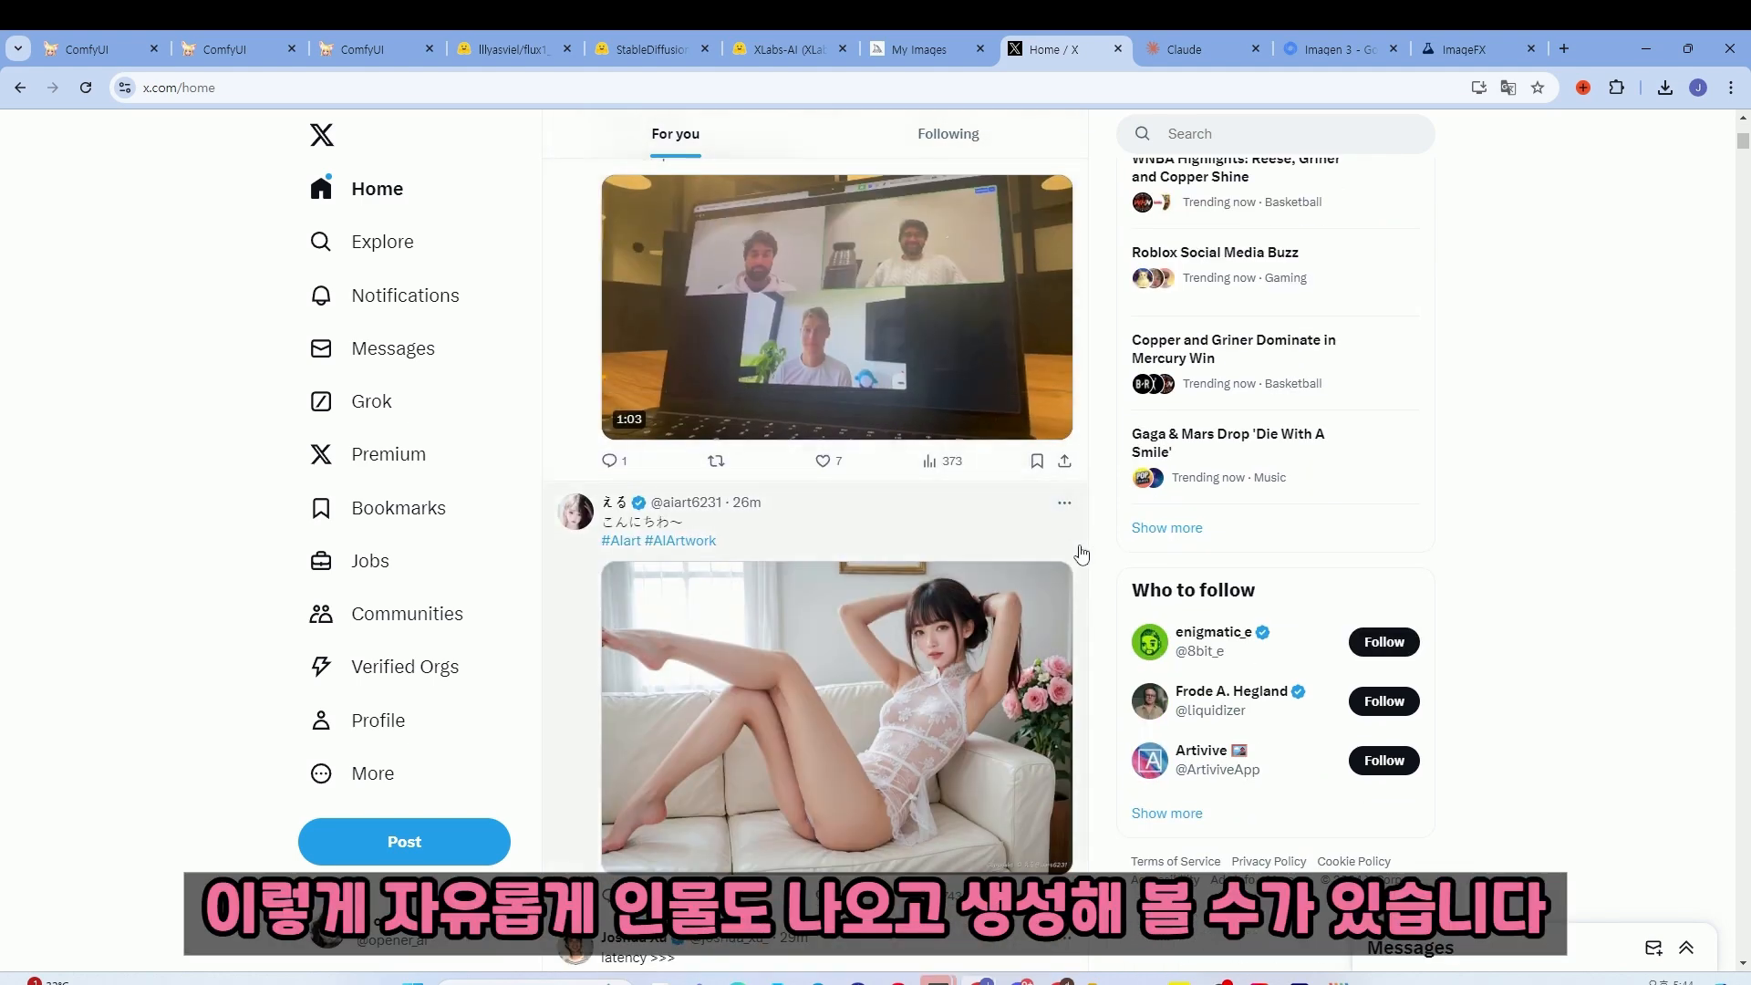
{"action": "scroll", "coordinate": [1089, 552], "scroll_direction": "up", "scroll_amount": 5}
{"action": "scroll", "coordinate": [1090, 550], "scroll_direction": "up", "scroll_amount": 5}
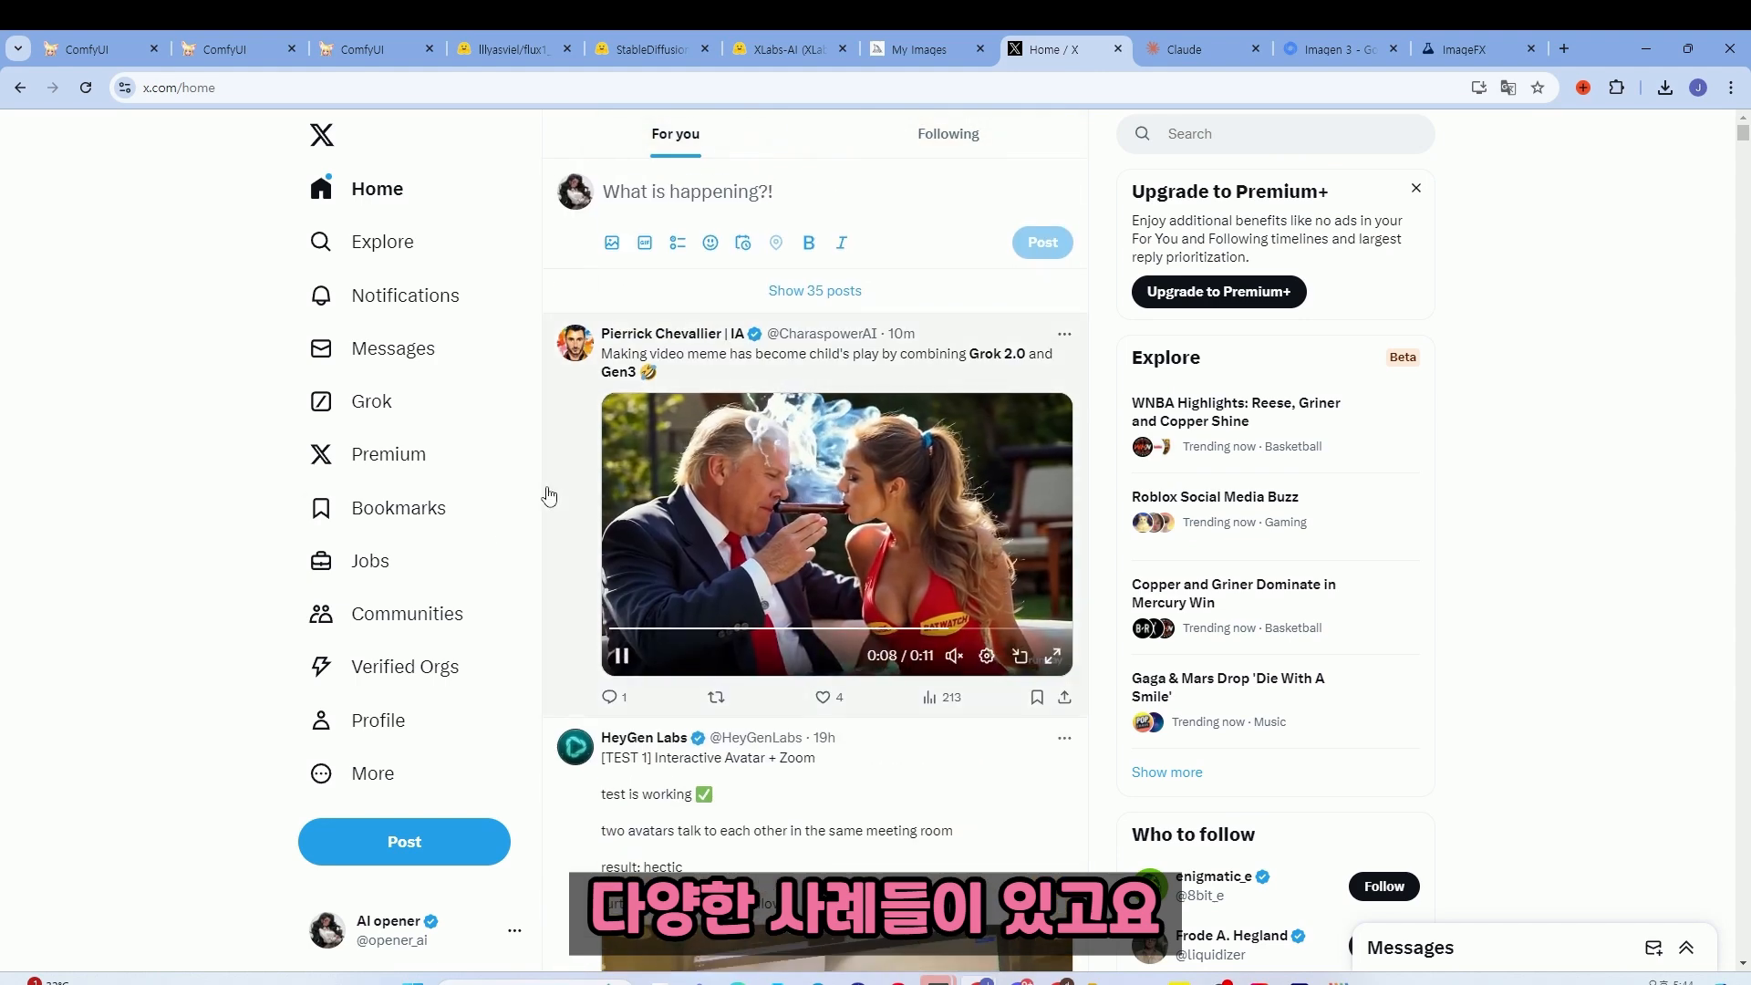
- Open Grok and submit the image prompt "create a Trump eats hamburger in a plane"
{"action": "left_click", "coordinate": [486, 425]}
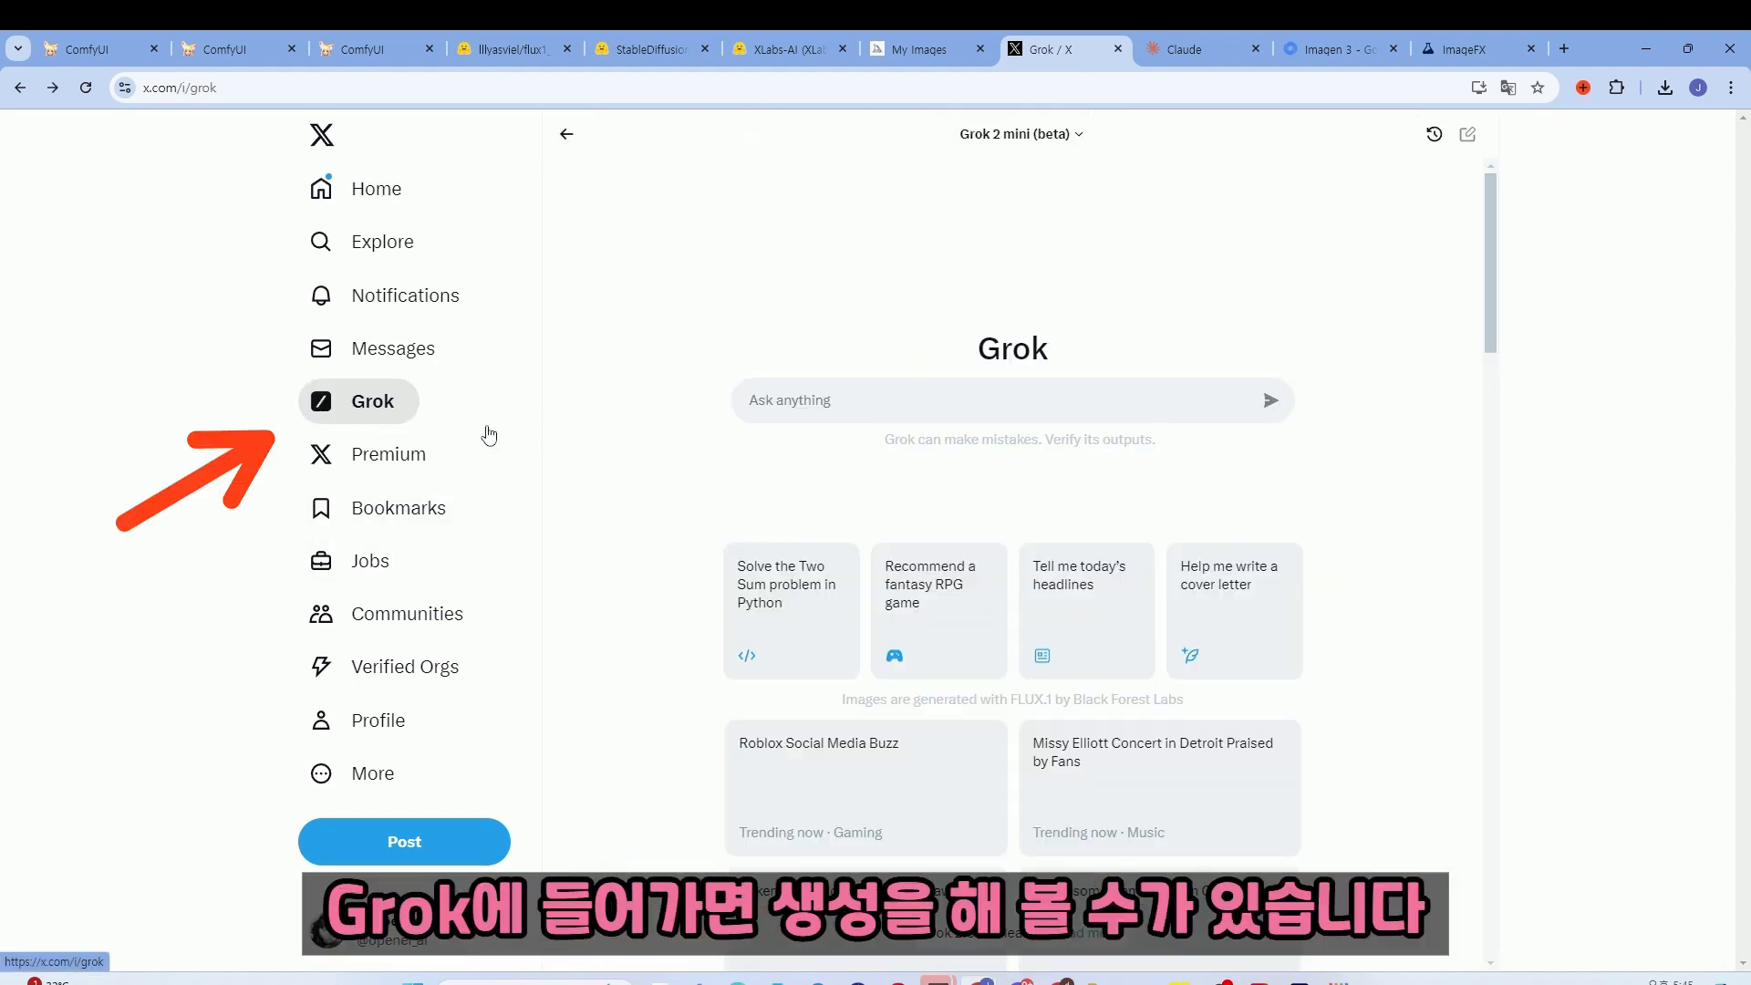
{"action": "left_click", "coordinate": [925, 407]}
{"action": "type", "text": "create a Trump eats hamburger in a plane"}
{"action": "left_click_drag", "start_coordinate": [1010, 401], "coordinate": [721, 415]}
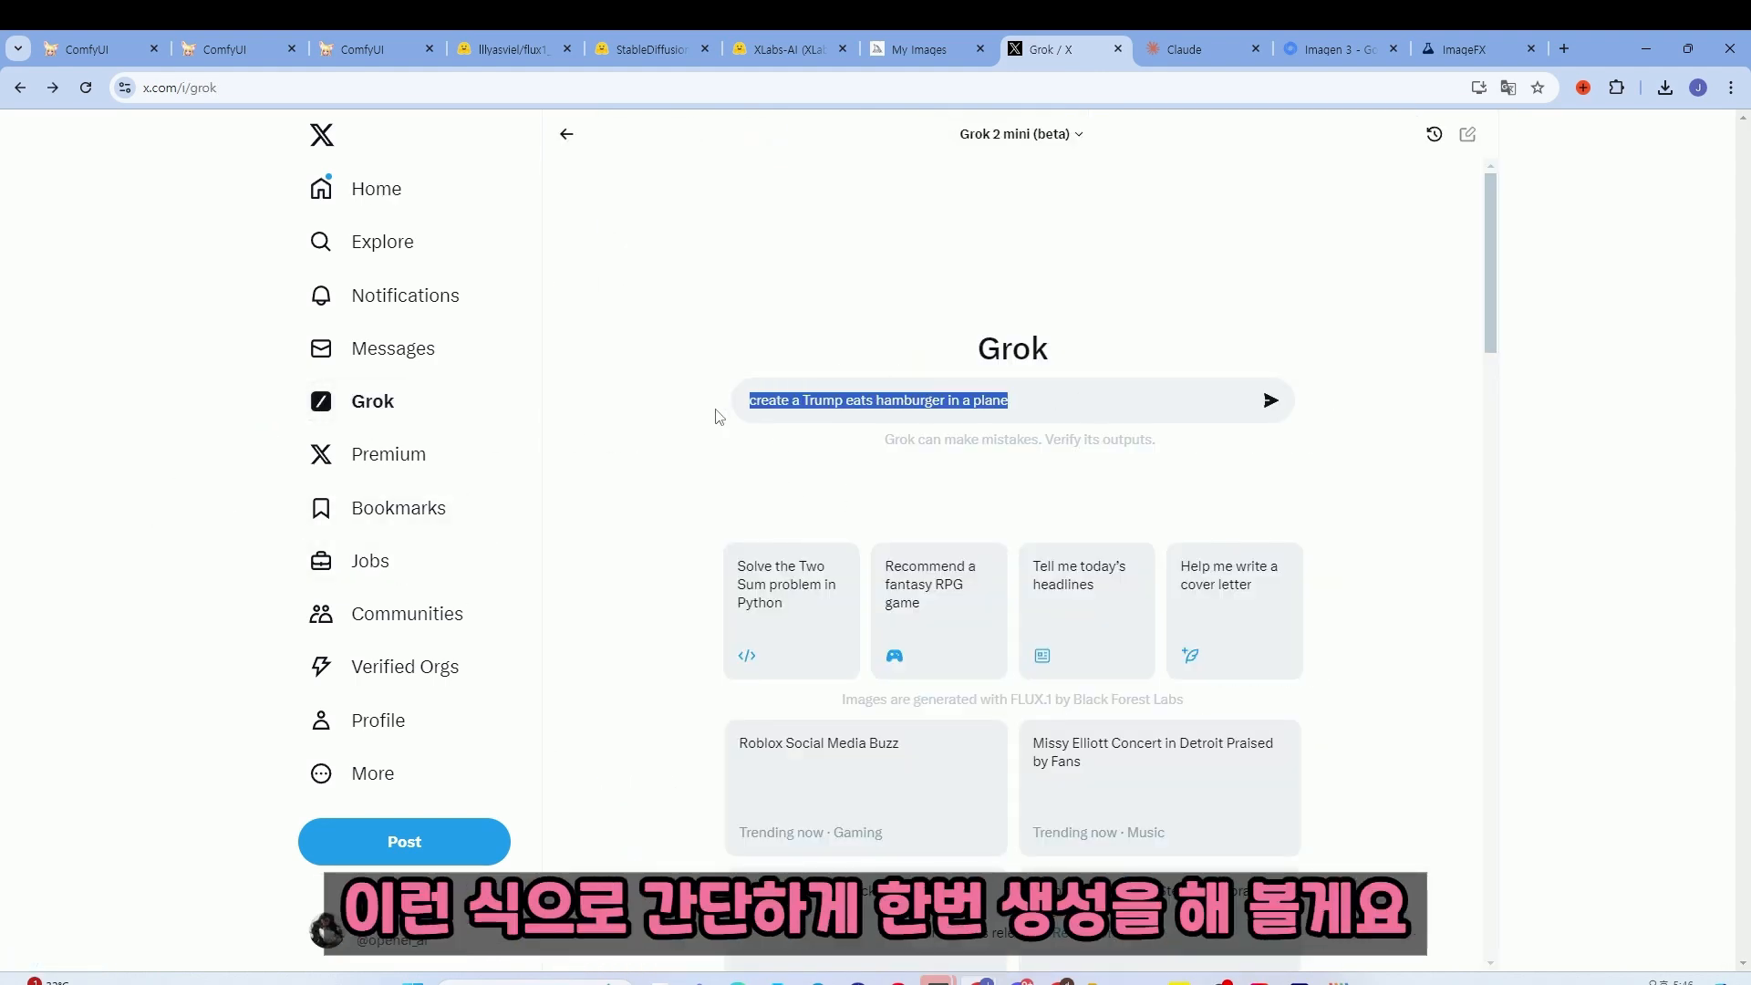
{"action": "left_click", "coordinate": [1039, 404]}
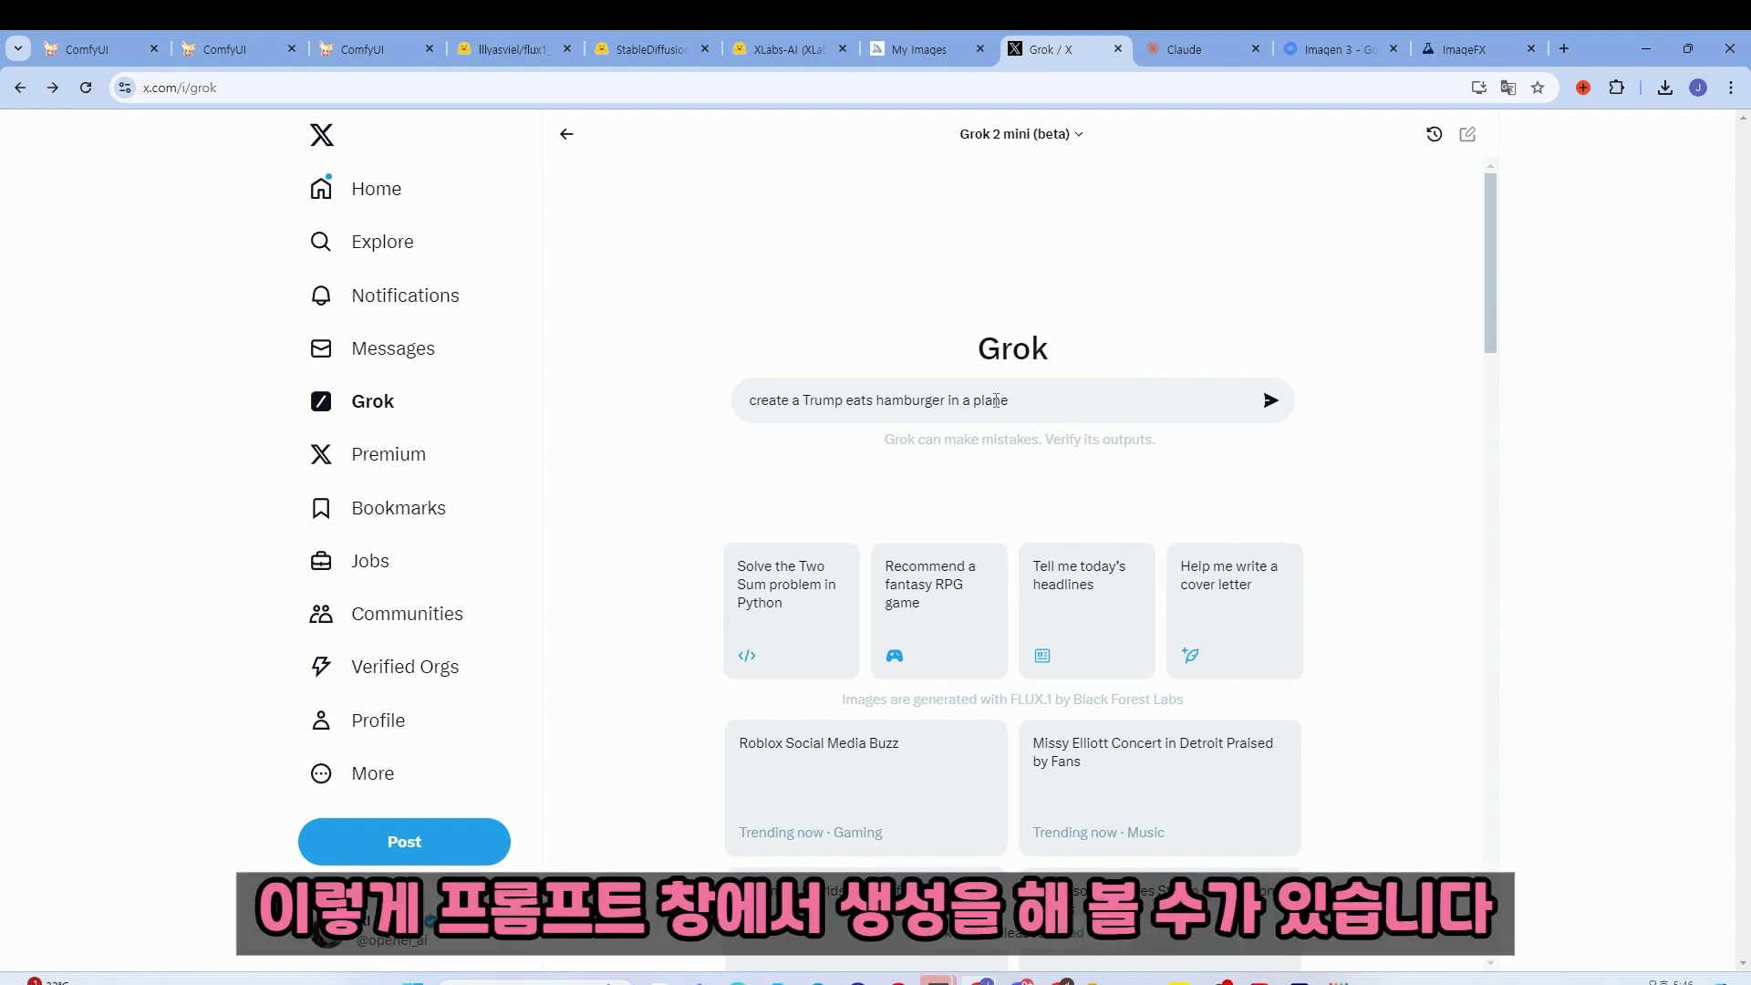
{"action": "left_click_drag", "start_coordinate": [1055, 401], "coordinate": [721, 415]}
{"action": "left_click", "coordinate": [1053, 400]}
{"action": "key", "text": "Return"}
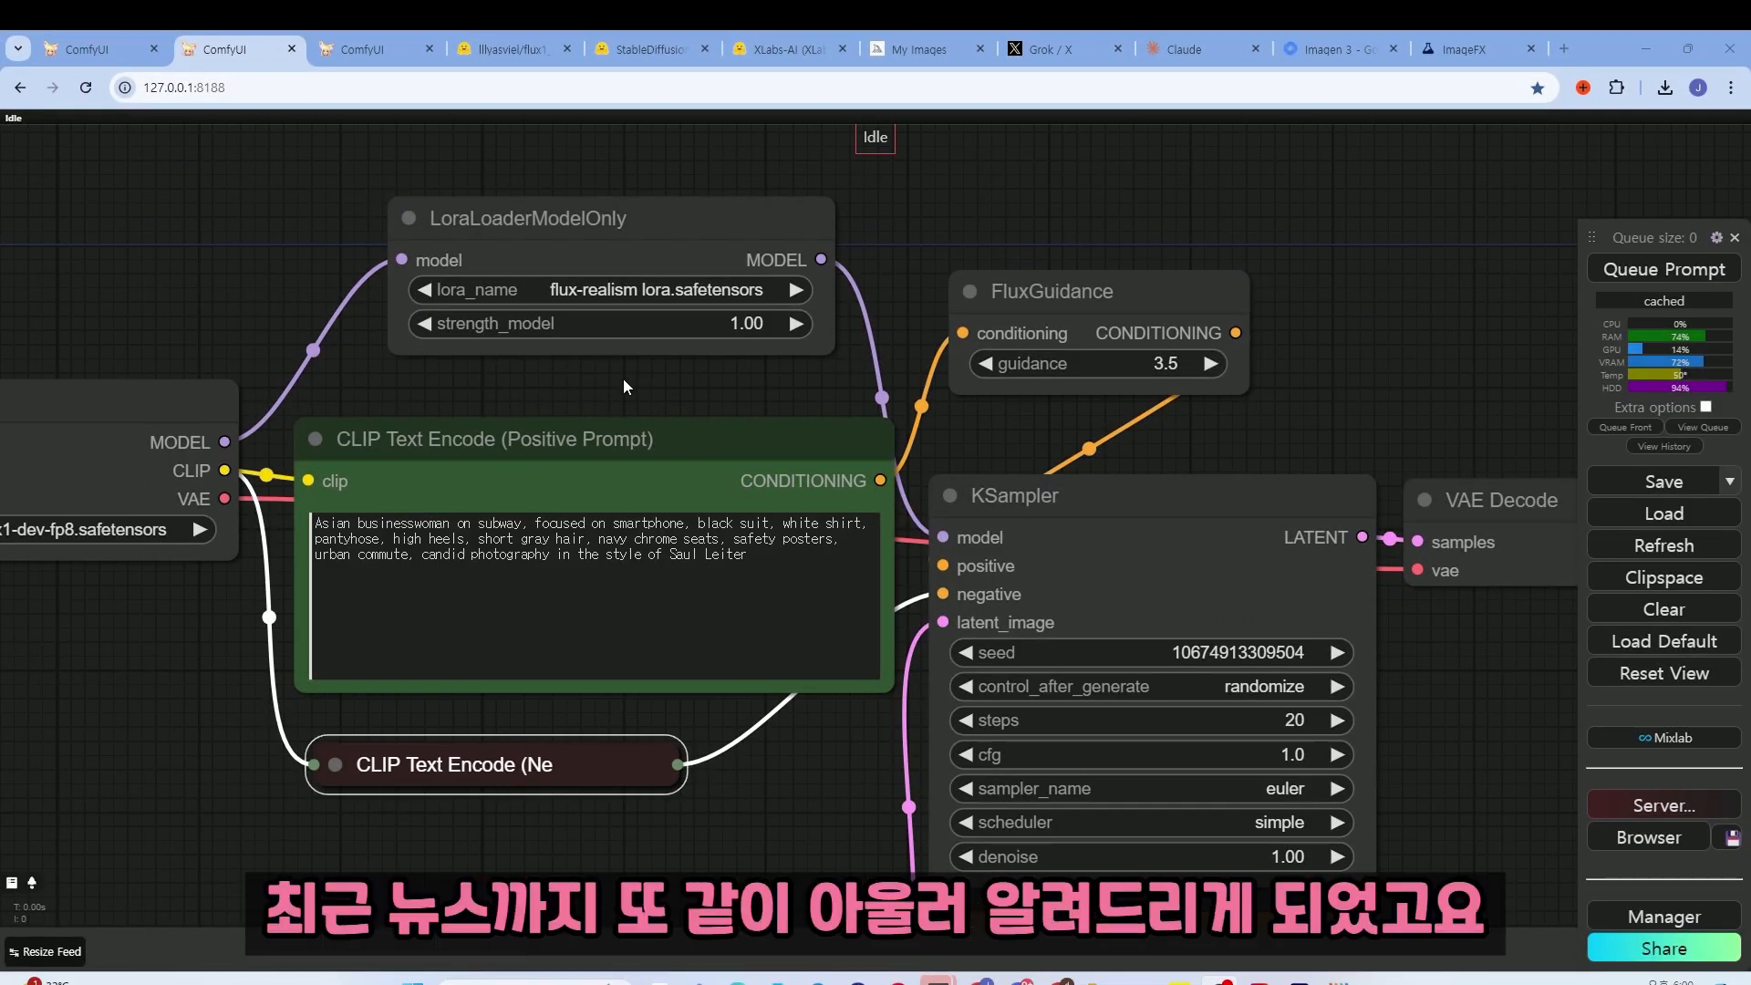
- Review the ComfyUI checkpoint node and the fp8 checkpoint files in the flux1_dev and StableDiffusionVN/Flux repositories on Hugging Face
{"action": "scroll", "coordinate": [604, 380], "scroll_direction": "down", "scroll_amount": 1}
{"action": "left_click_drag", "start_coordinate": [283, 347], "coordinate": [436, 291]}
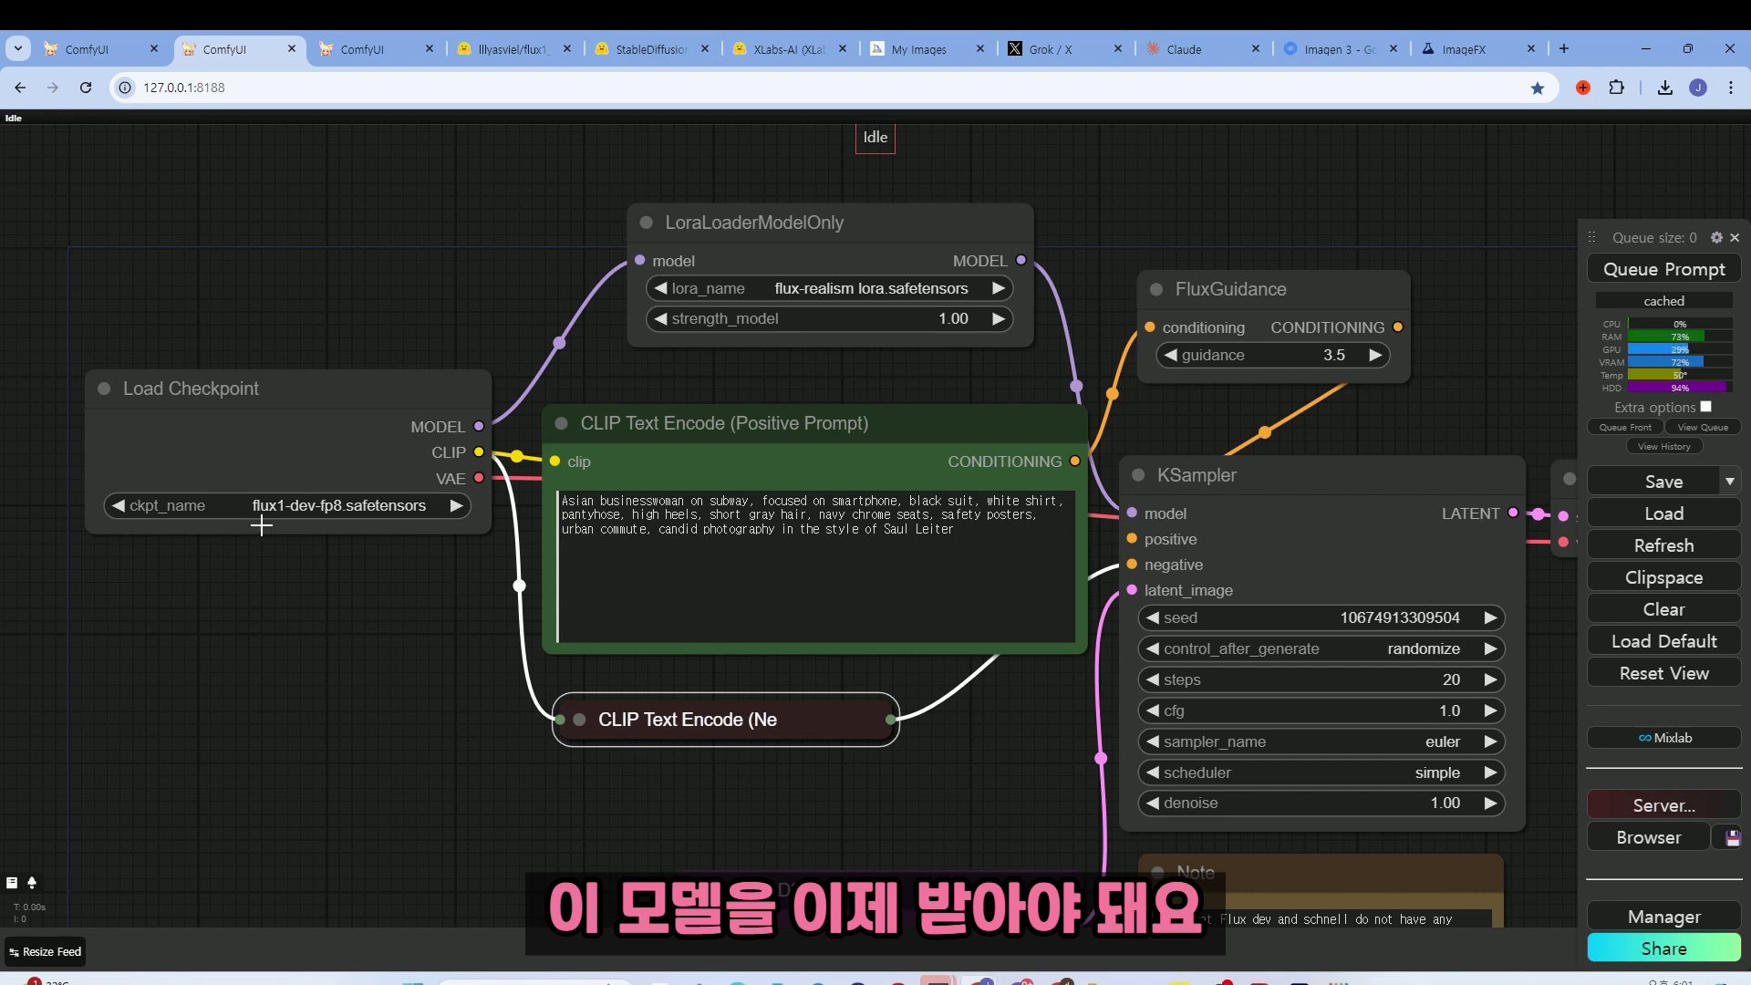
{"action": "left_click", "coordinate": [631, 47]}
{"action": "left_click", "coordinate": [512, 52]}
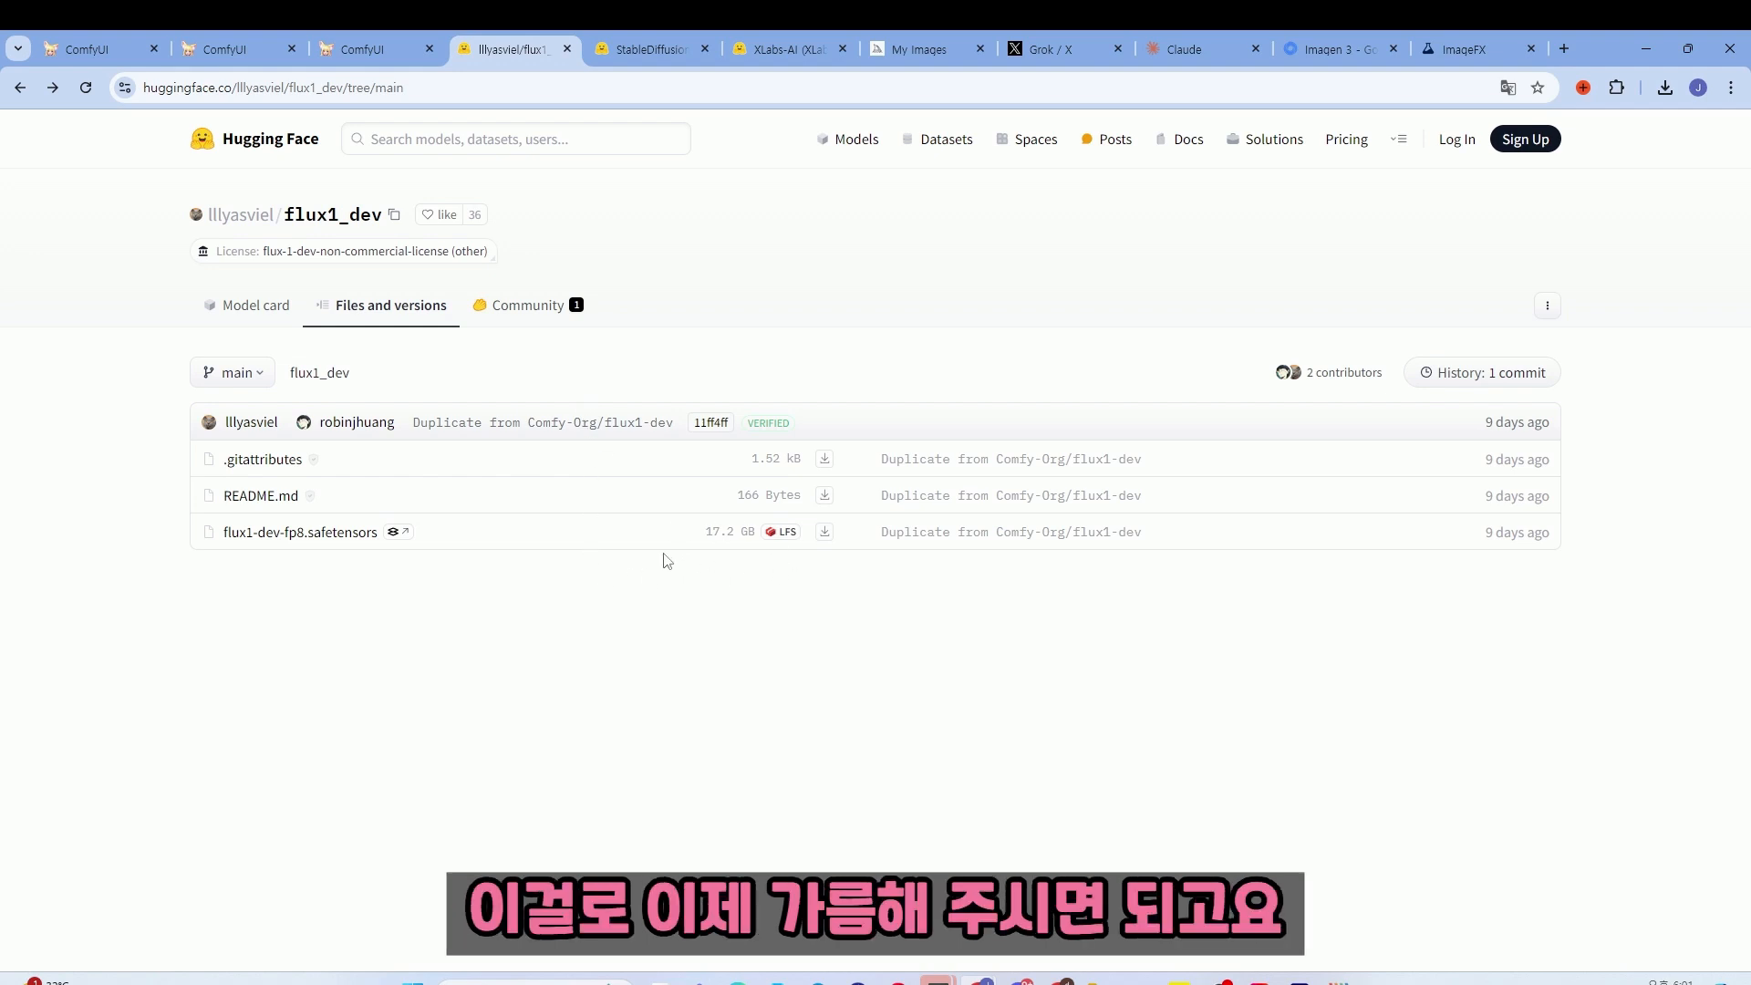
{"action": "left_click", "coordinate": [636, 51]}
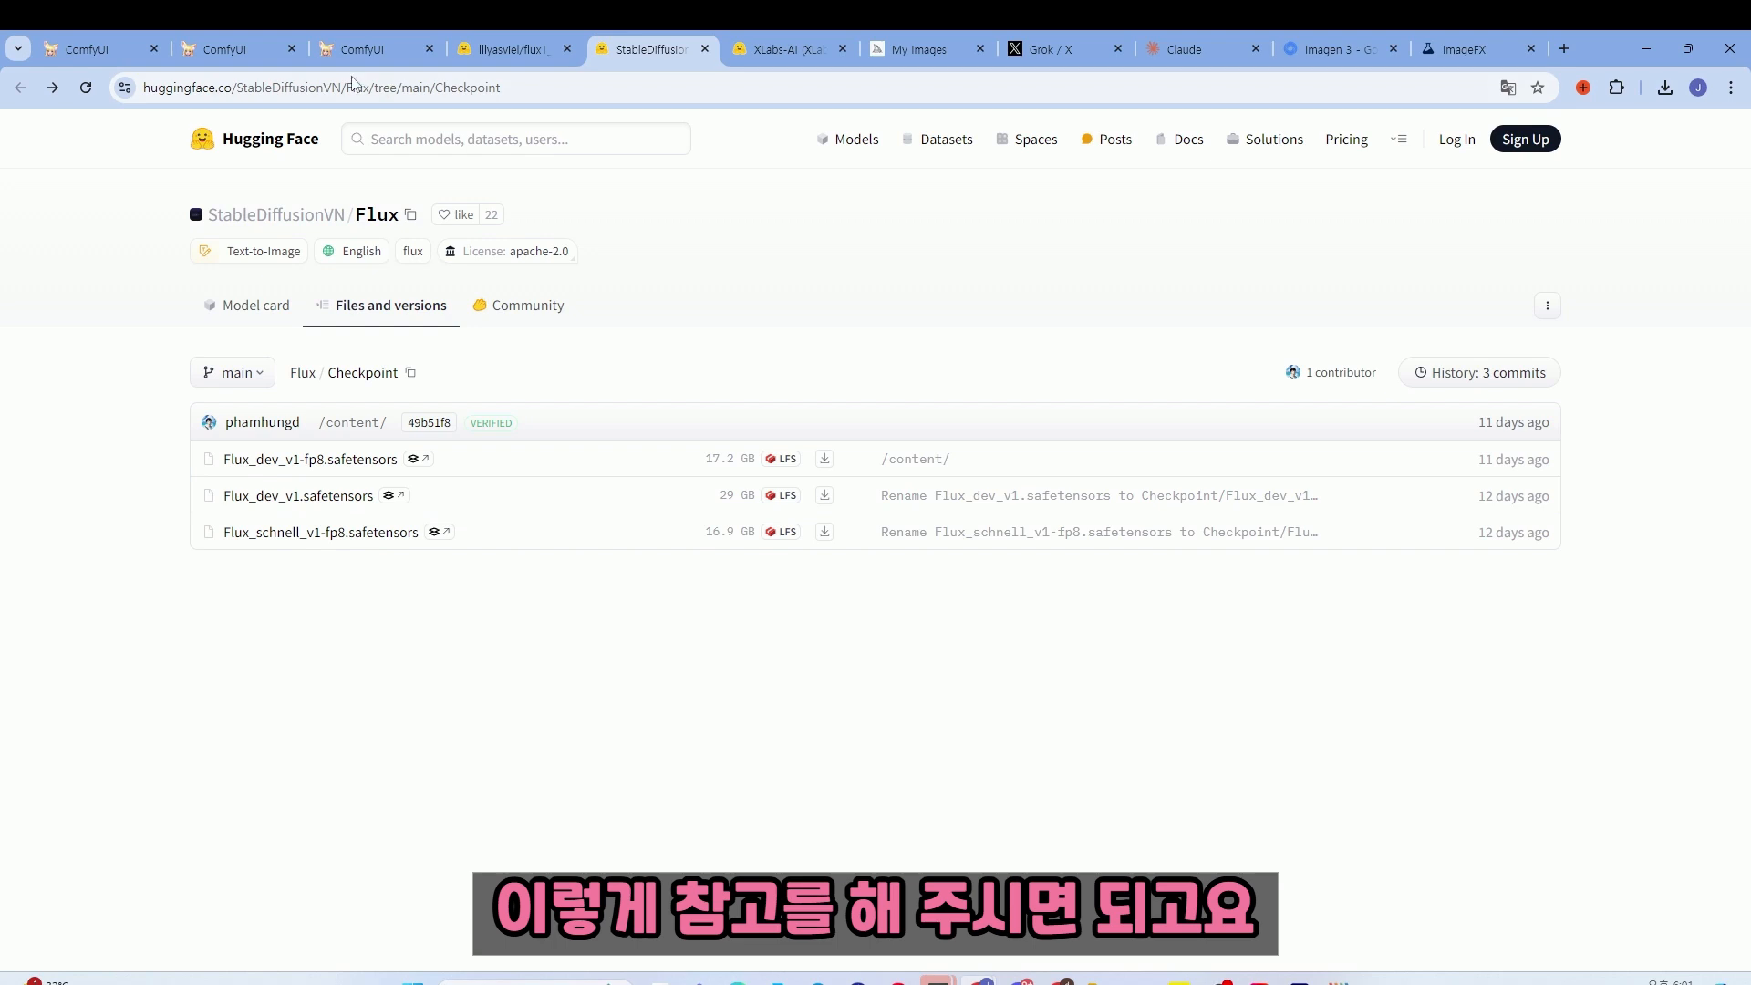
- Compare the original Flux workflow with the checkpoint-based one, examining its Load Checkpoint and LoraLoaderModelOnly nodes
{"action": "left_click", "coordinate": [365, 50]}
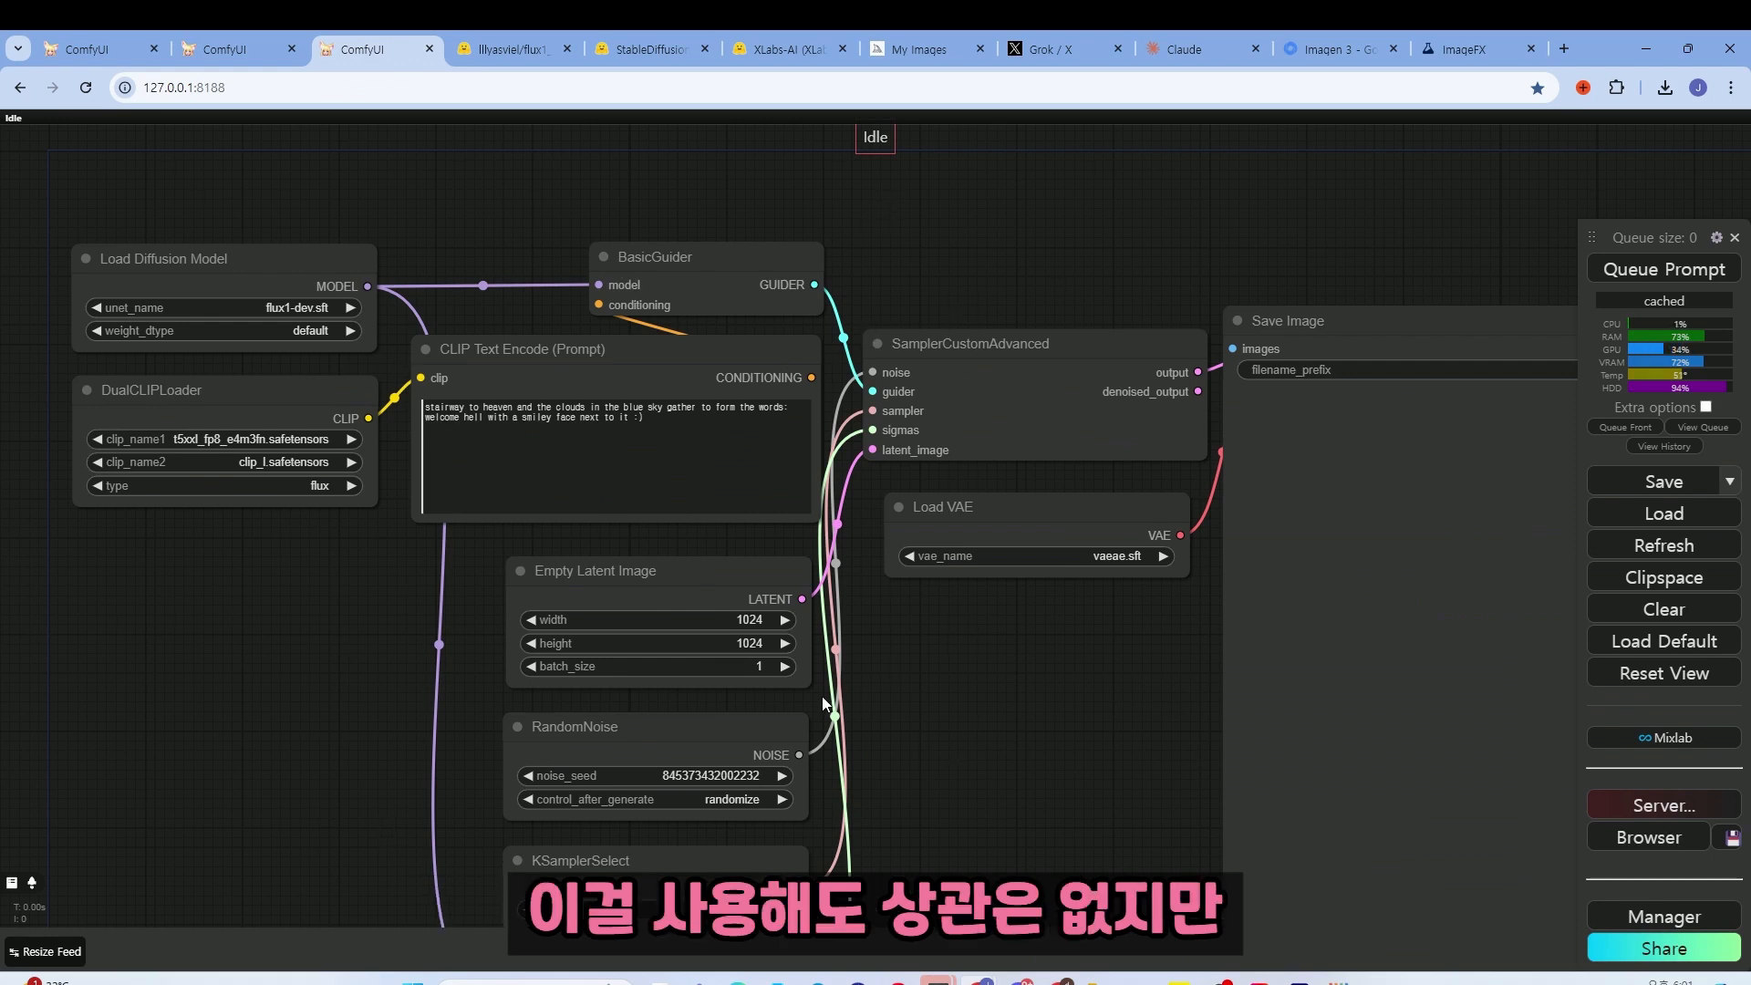
{"action": "left_click", "coordinate": [264, 60]}
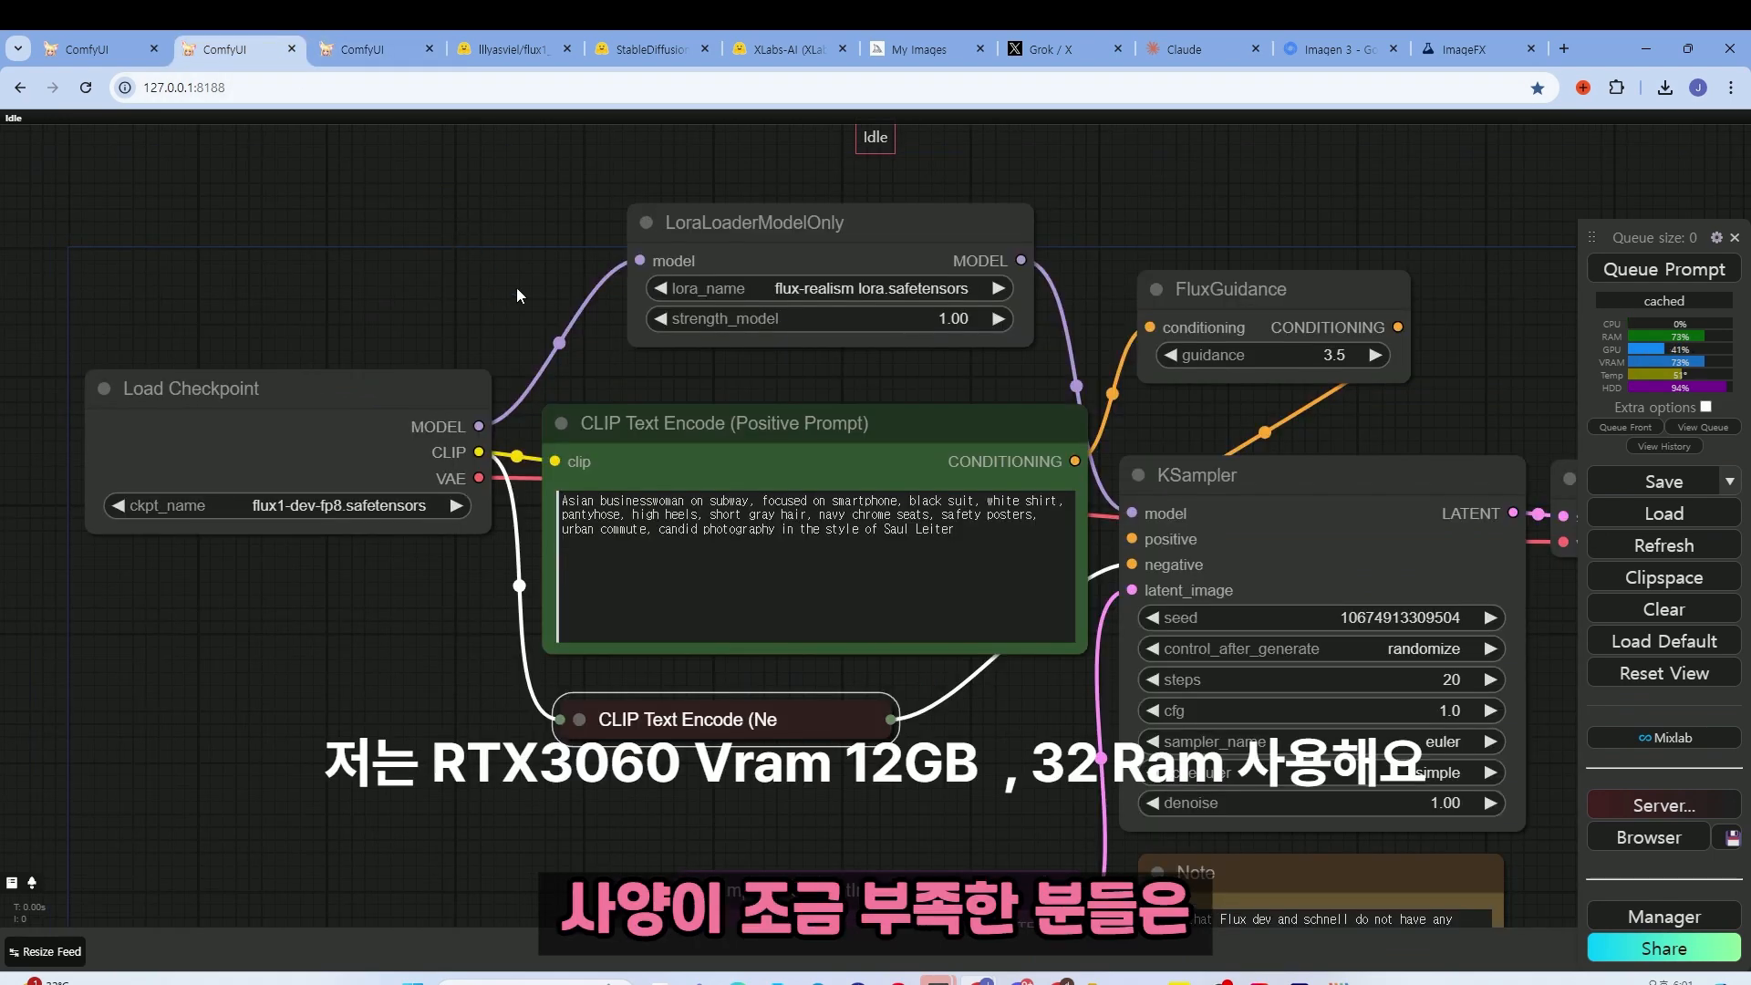
{"action": "scroll", "coordinate": [428, 436], "scroll_direction": "up", "scroll_amount": 3}
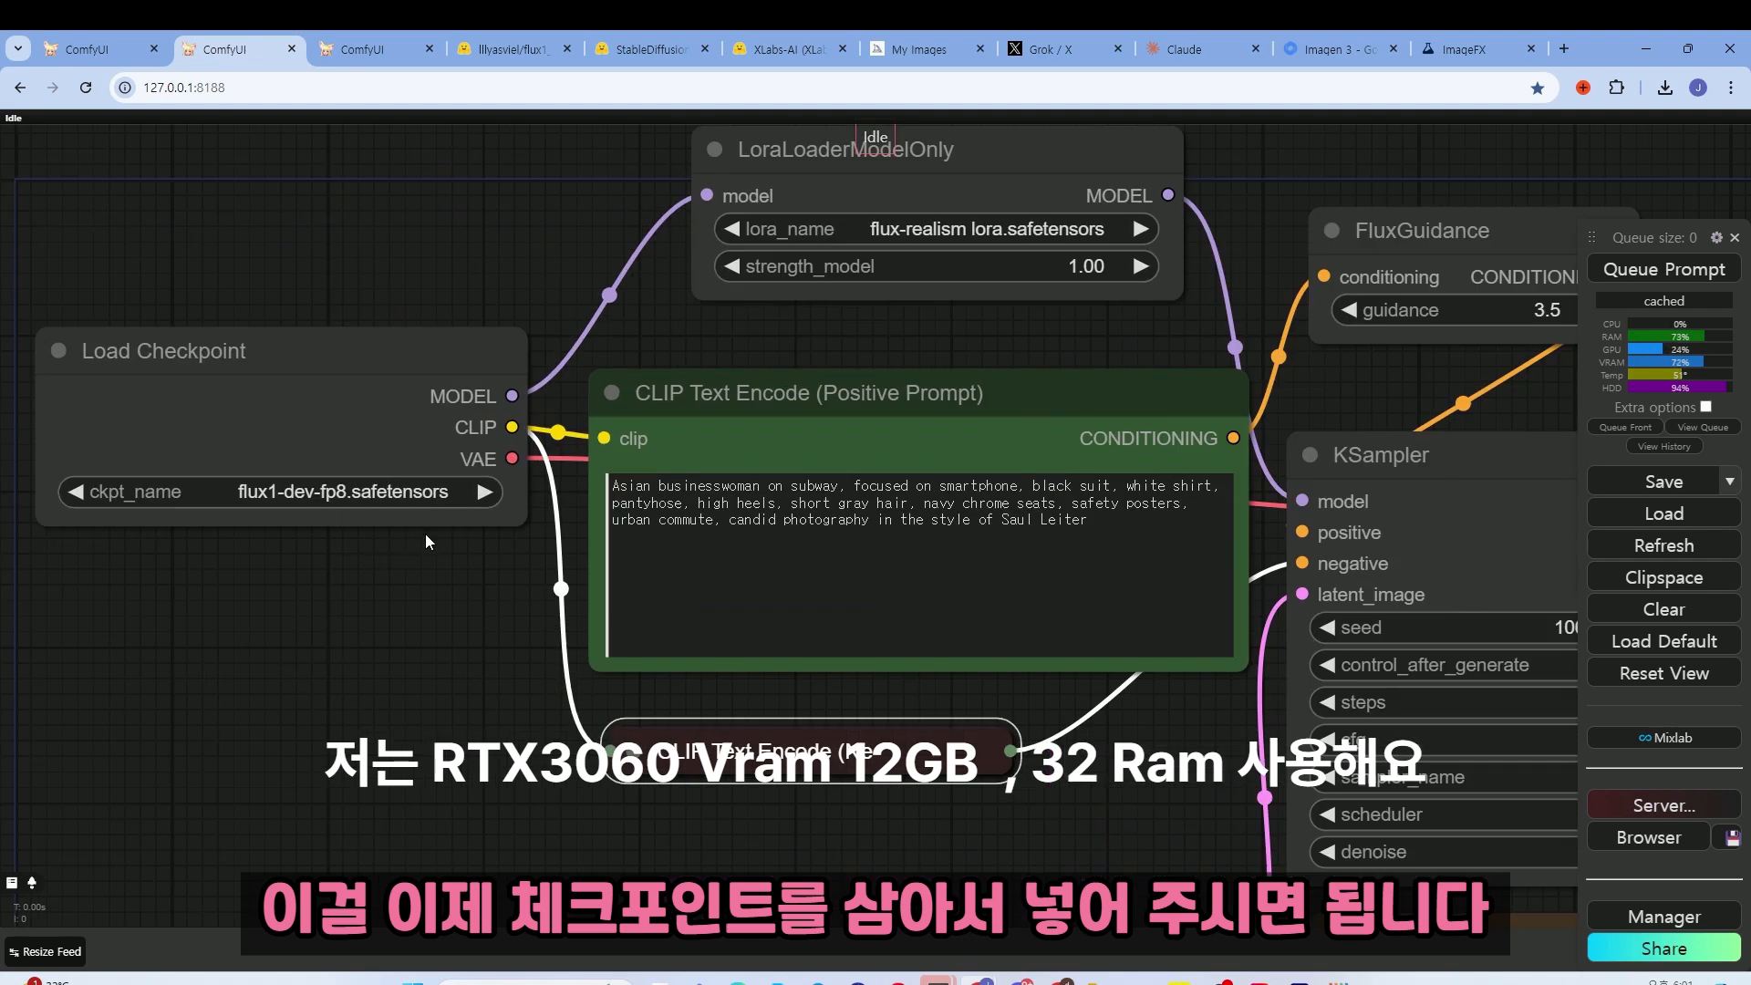
{"action": "scroll", "coordinate": [425, 541], "scroll_direction": "down", "scroll_amount": 2}
{"action": "scroll", "coordinate": [374, 461], "scroll_direction": "up", "scroll_amount": 2}
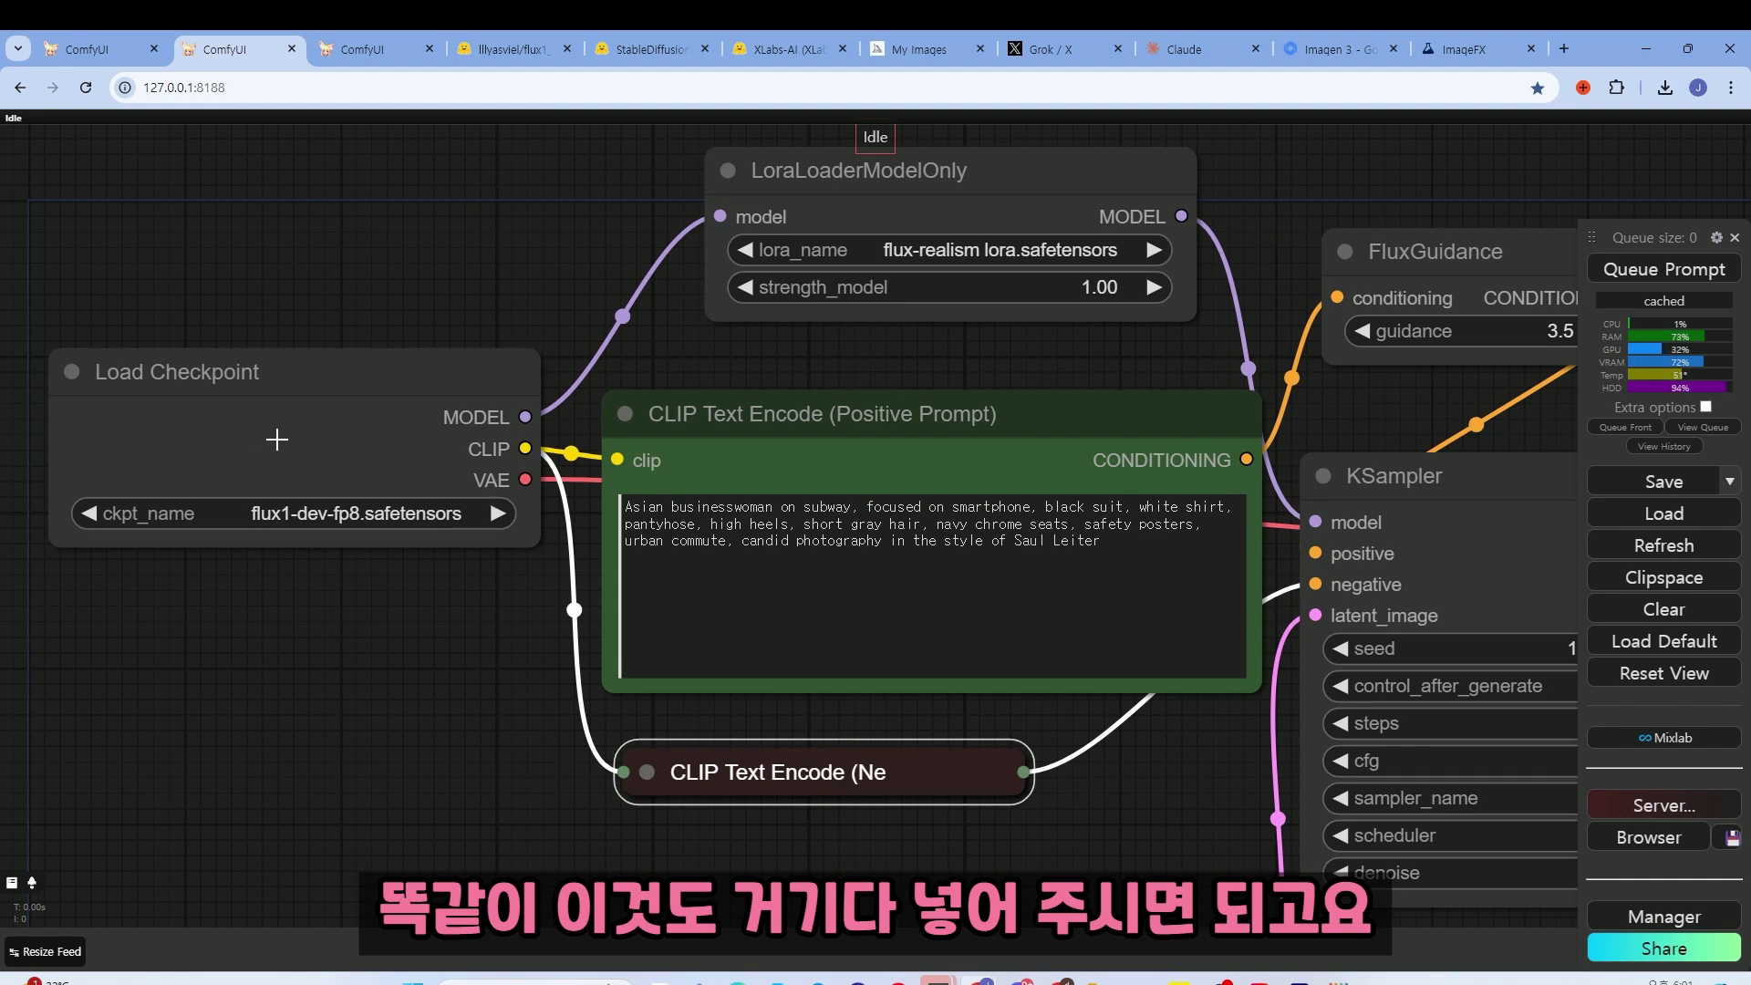
{"action": "scroll", "coordinate": [462, 562], "scroll_direction": "down", "scroll_amount": 2}
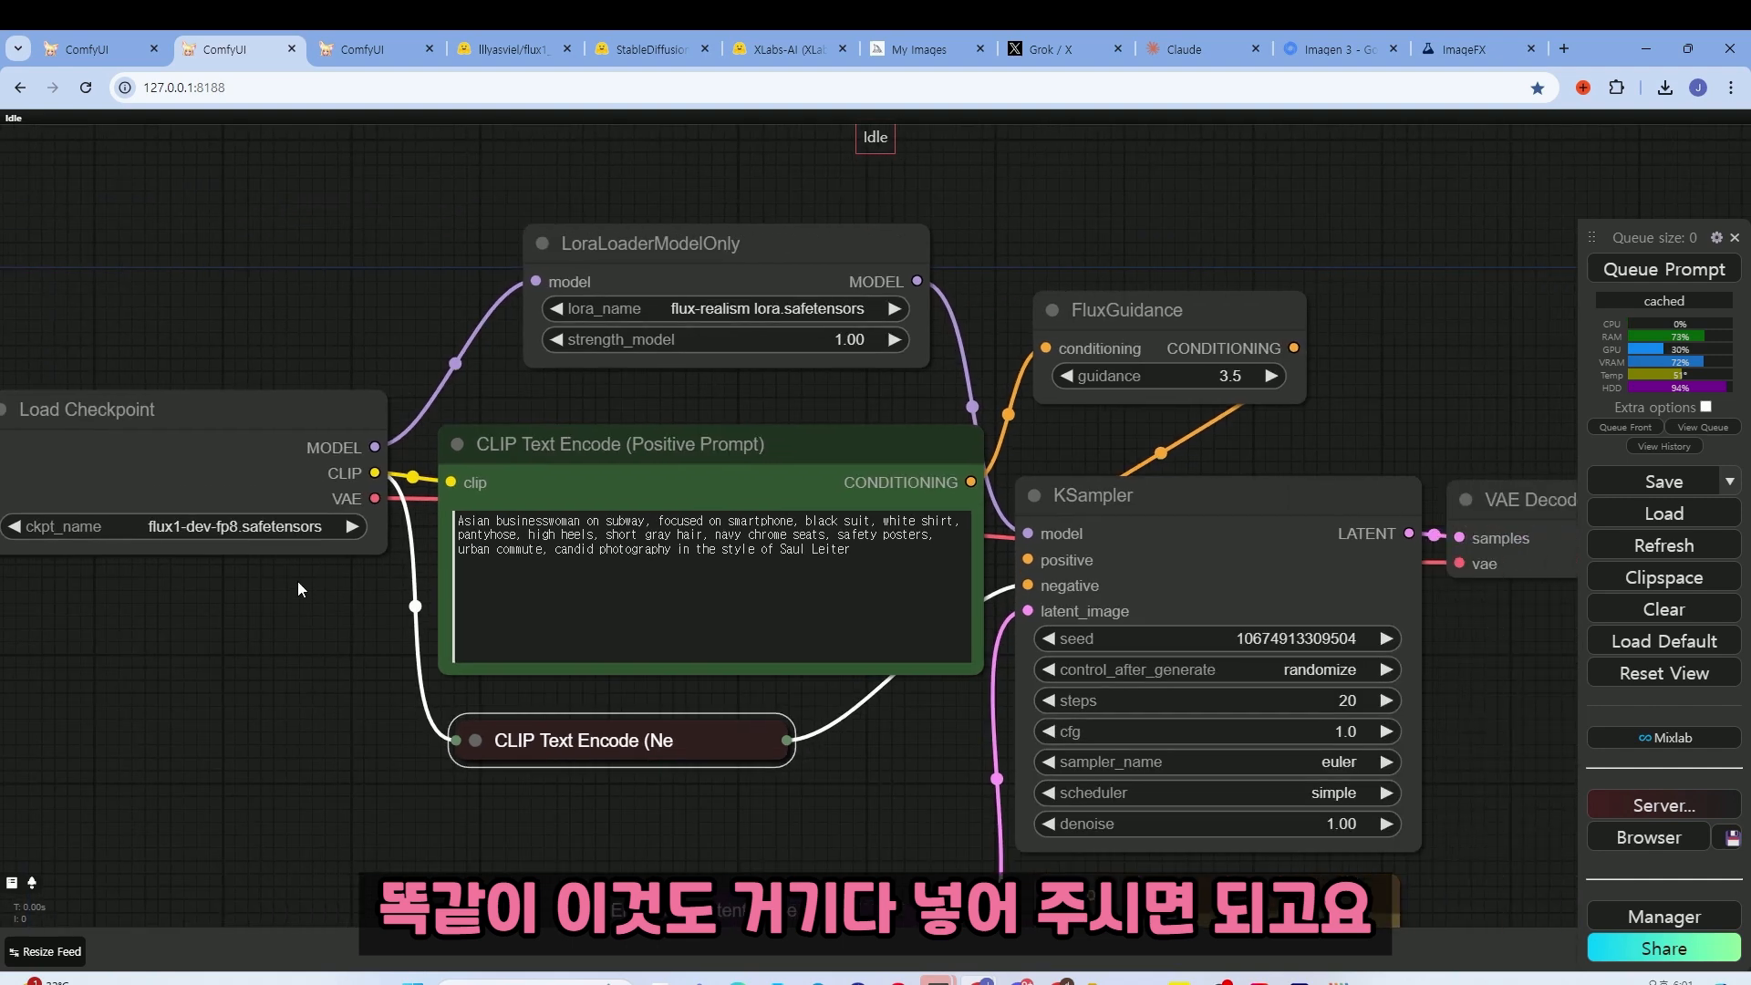
{"action": "scroll", "coordinate": [753, 307], "scroll_direction": "up", "scroll_amount": 2}
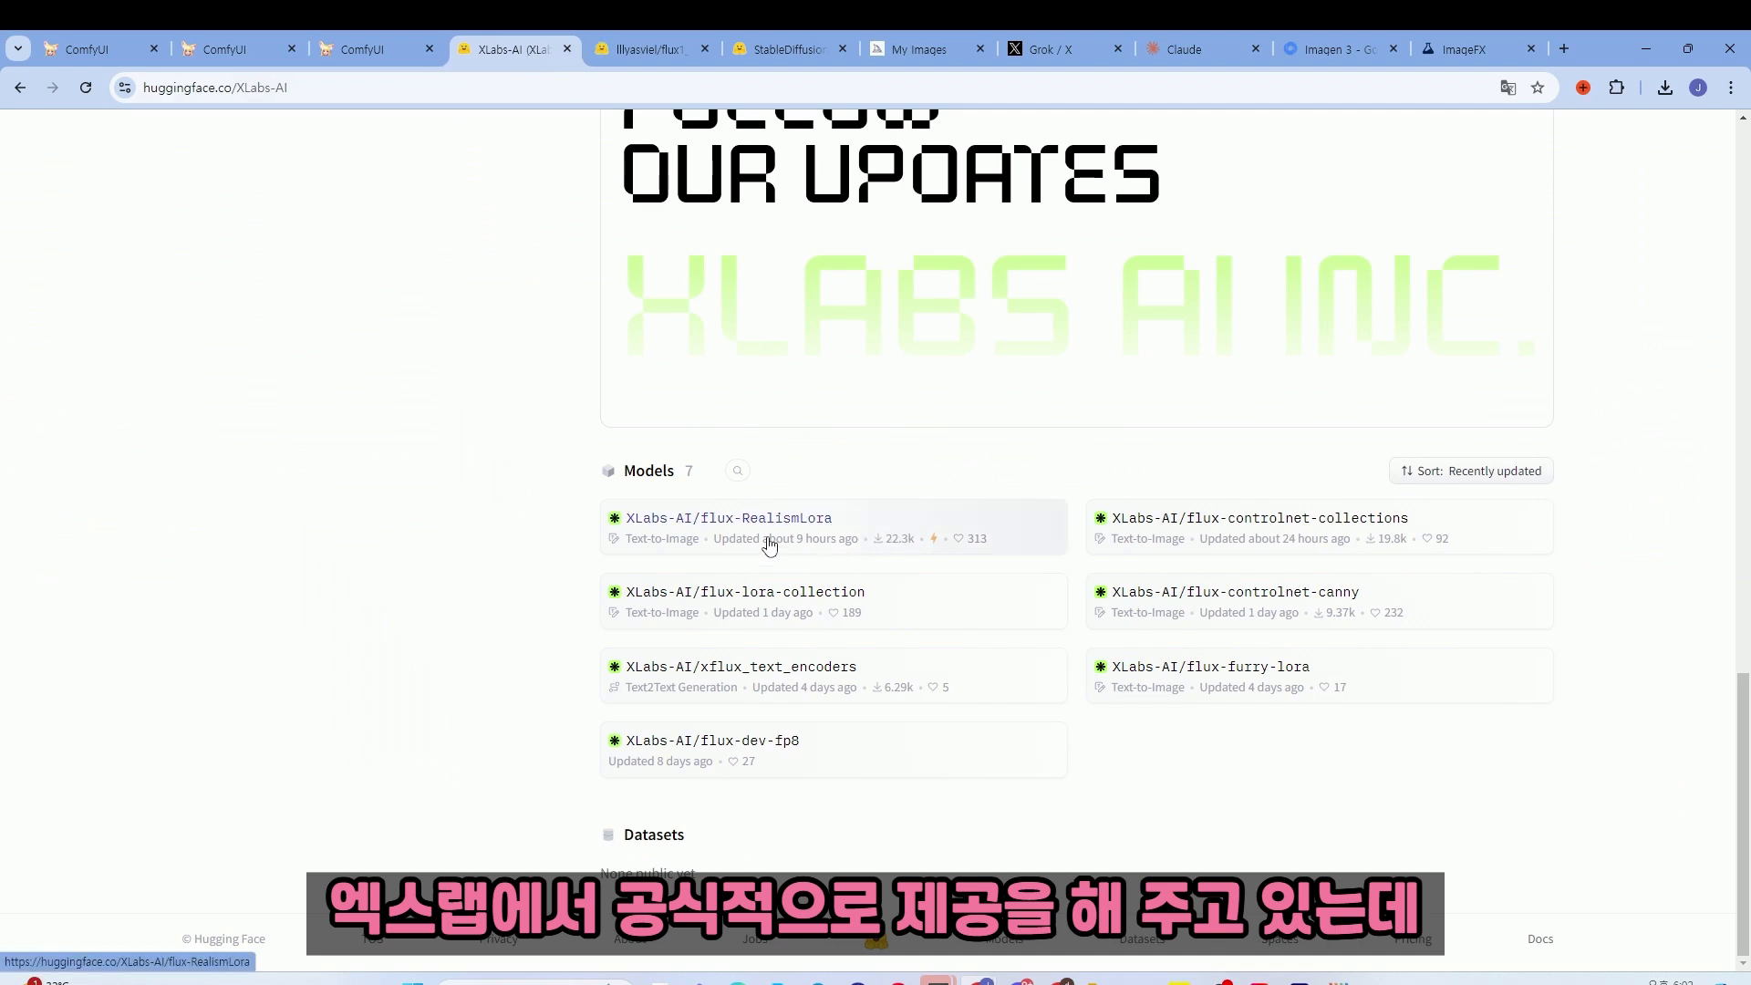
- Look through the files of the XLabs-AI/flux-lora-collection repository and return to the checkpoint-based ComfyUI workflow
{"action": "left_click", "coordinate": [782, 601]}
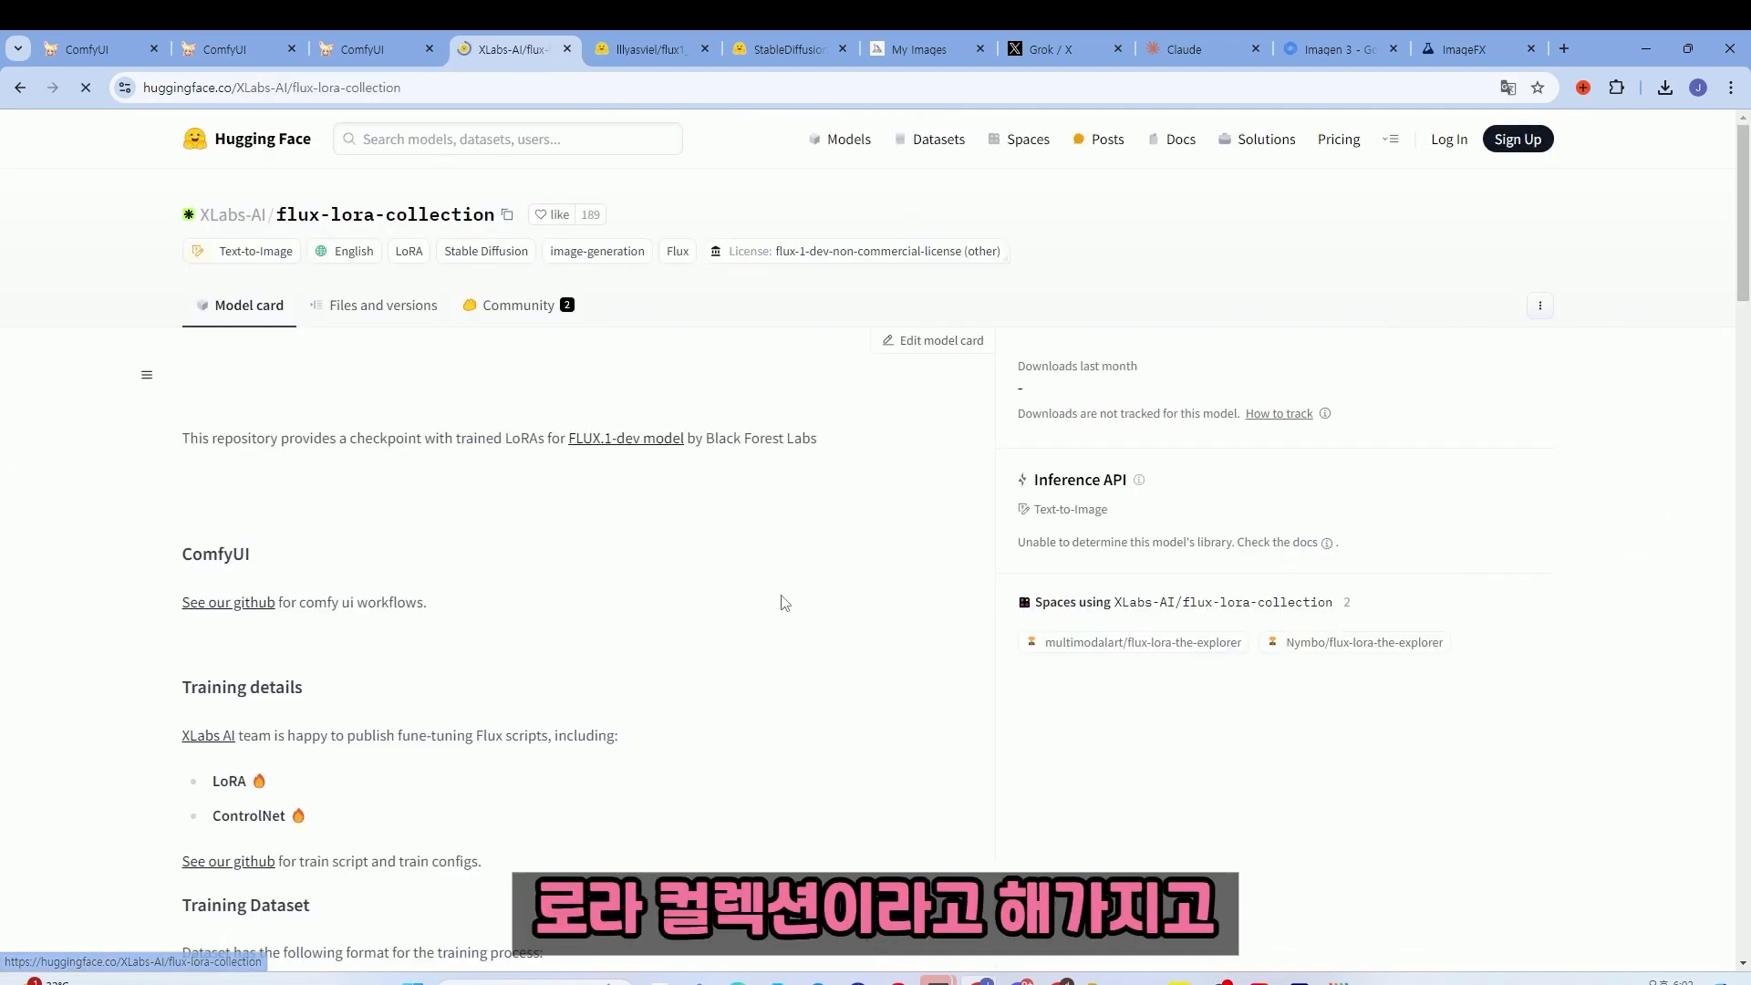
{"action": "left_click", "coordinate": [389, 314]}
{"action": "scroll", "coordinate": [383, 456], "scroll_direction": "down", "scroll_amount": 1}
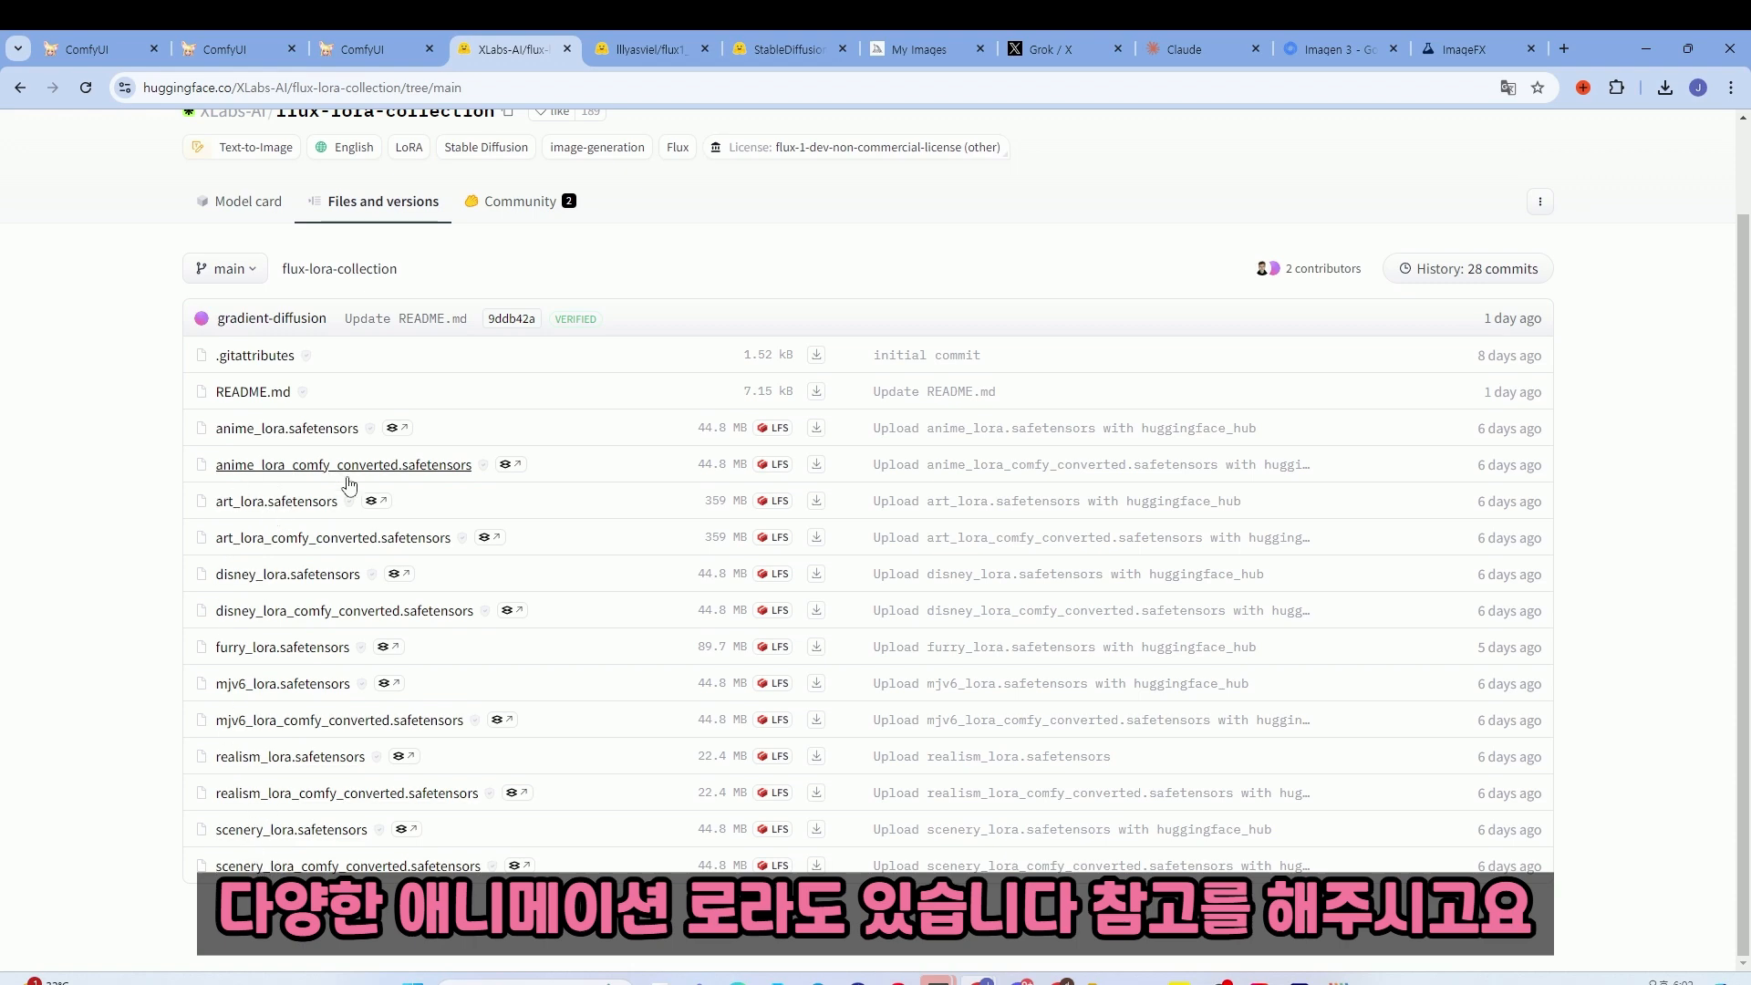
{"action": "left_click", "coordinate": [345, 49]}
{"action": "left_click", "coordinate": [228, 49]}
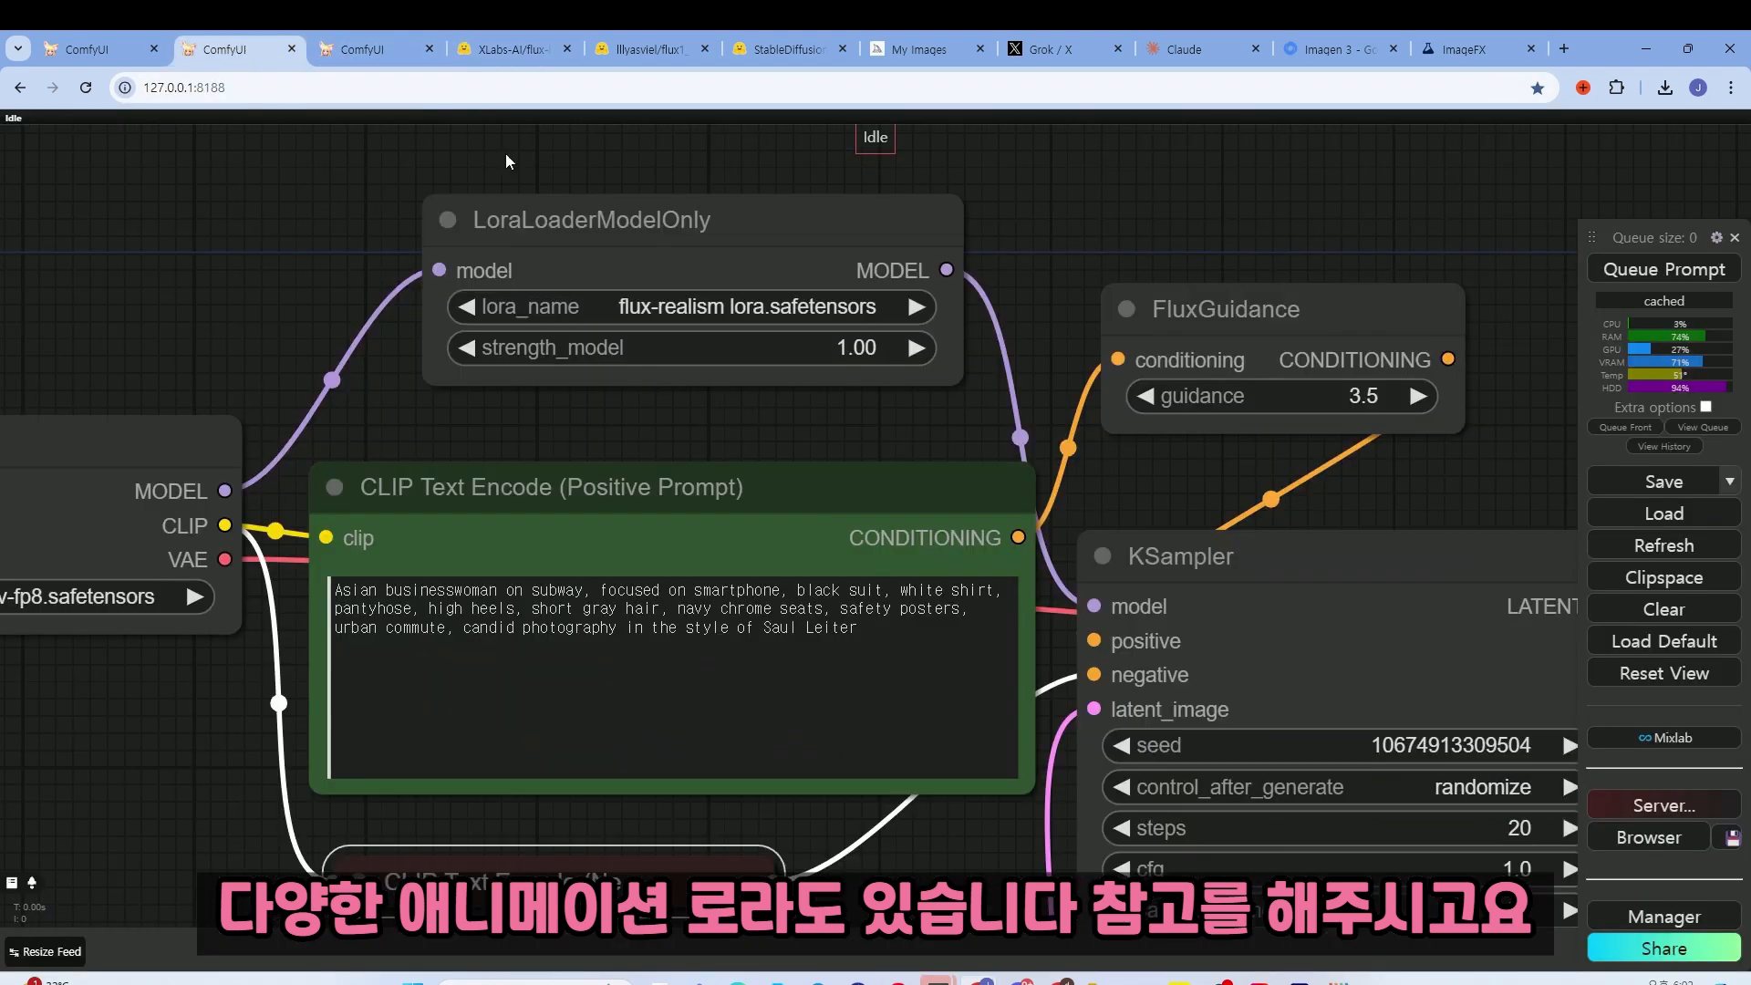
- Review the LoRA and positive prompt nodes and reposition the FluxGuidance node slightly above the KSampler
{"action": "scroll", "coordinate": [729, 337], "scroll_direction": "down", "scroll_amount": 3}
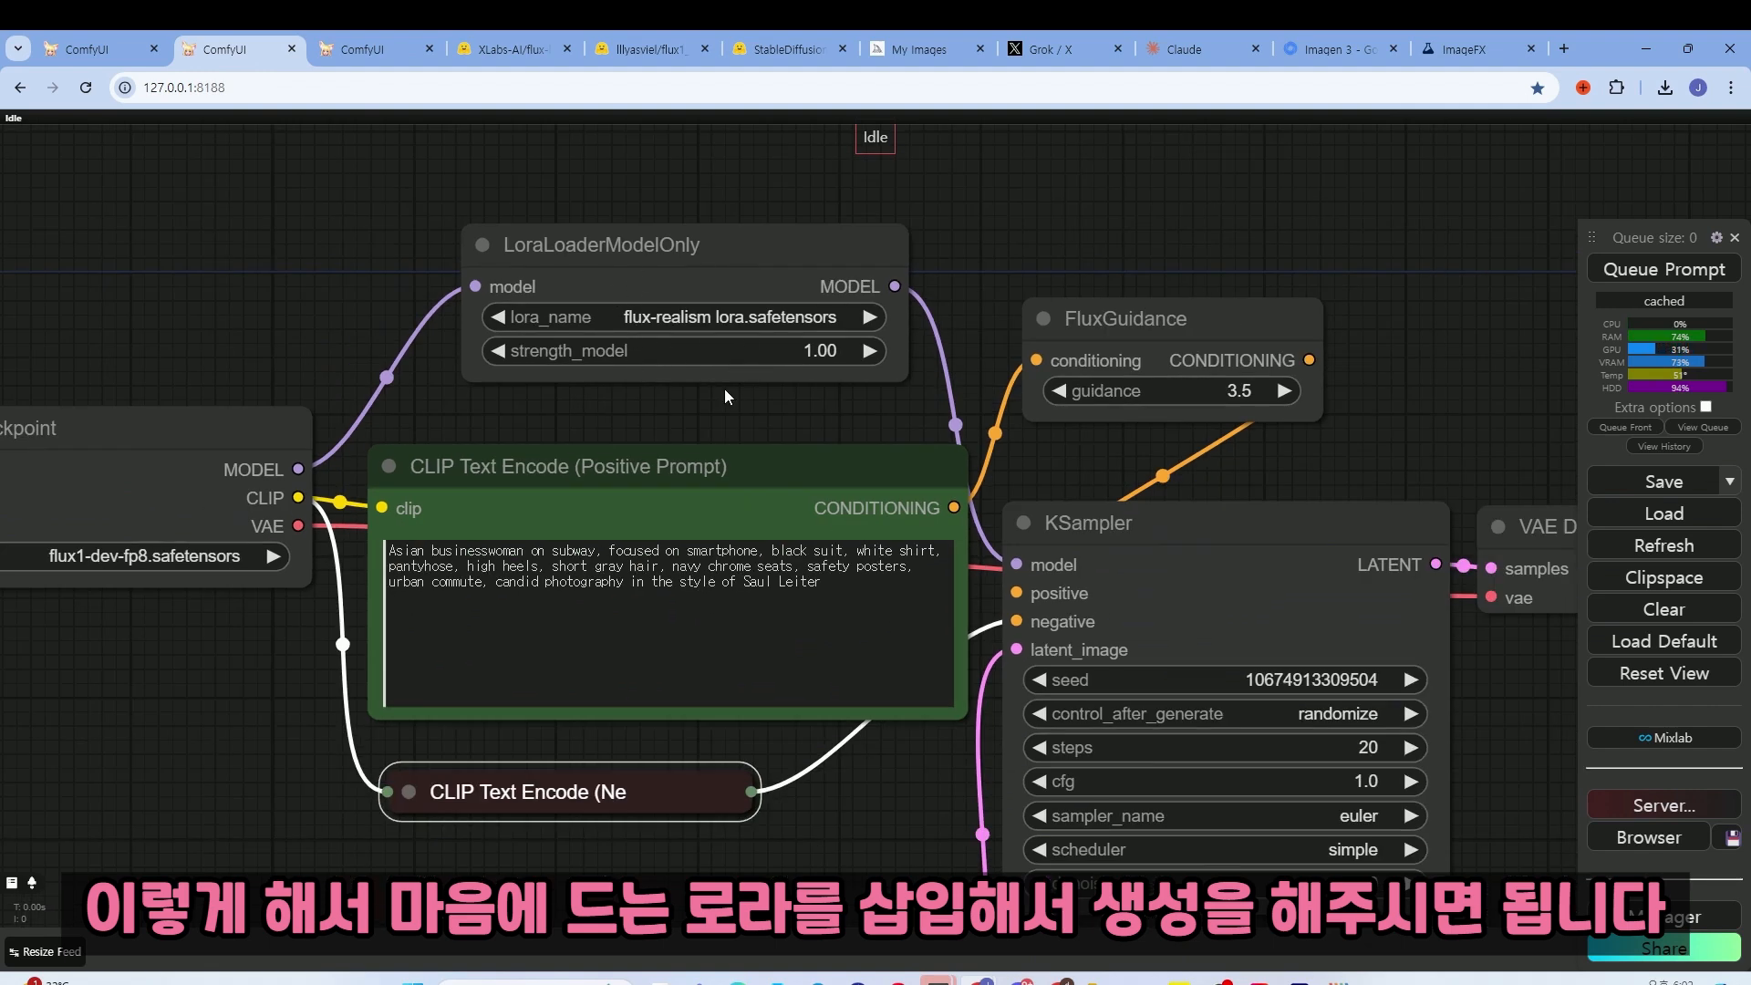
{"action": "scroll", "coordinate": [724, 388], "scroll_direction": "down", "scroll_amount": 2}
{"action": "left_click_drag", "start_coordinate": [812, 401], "coordinate": [731, 370]}
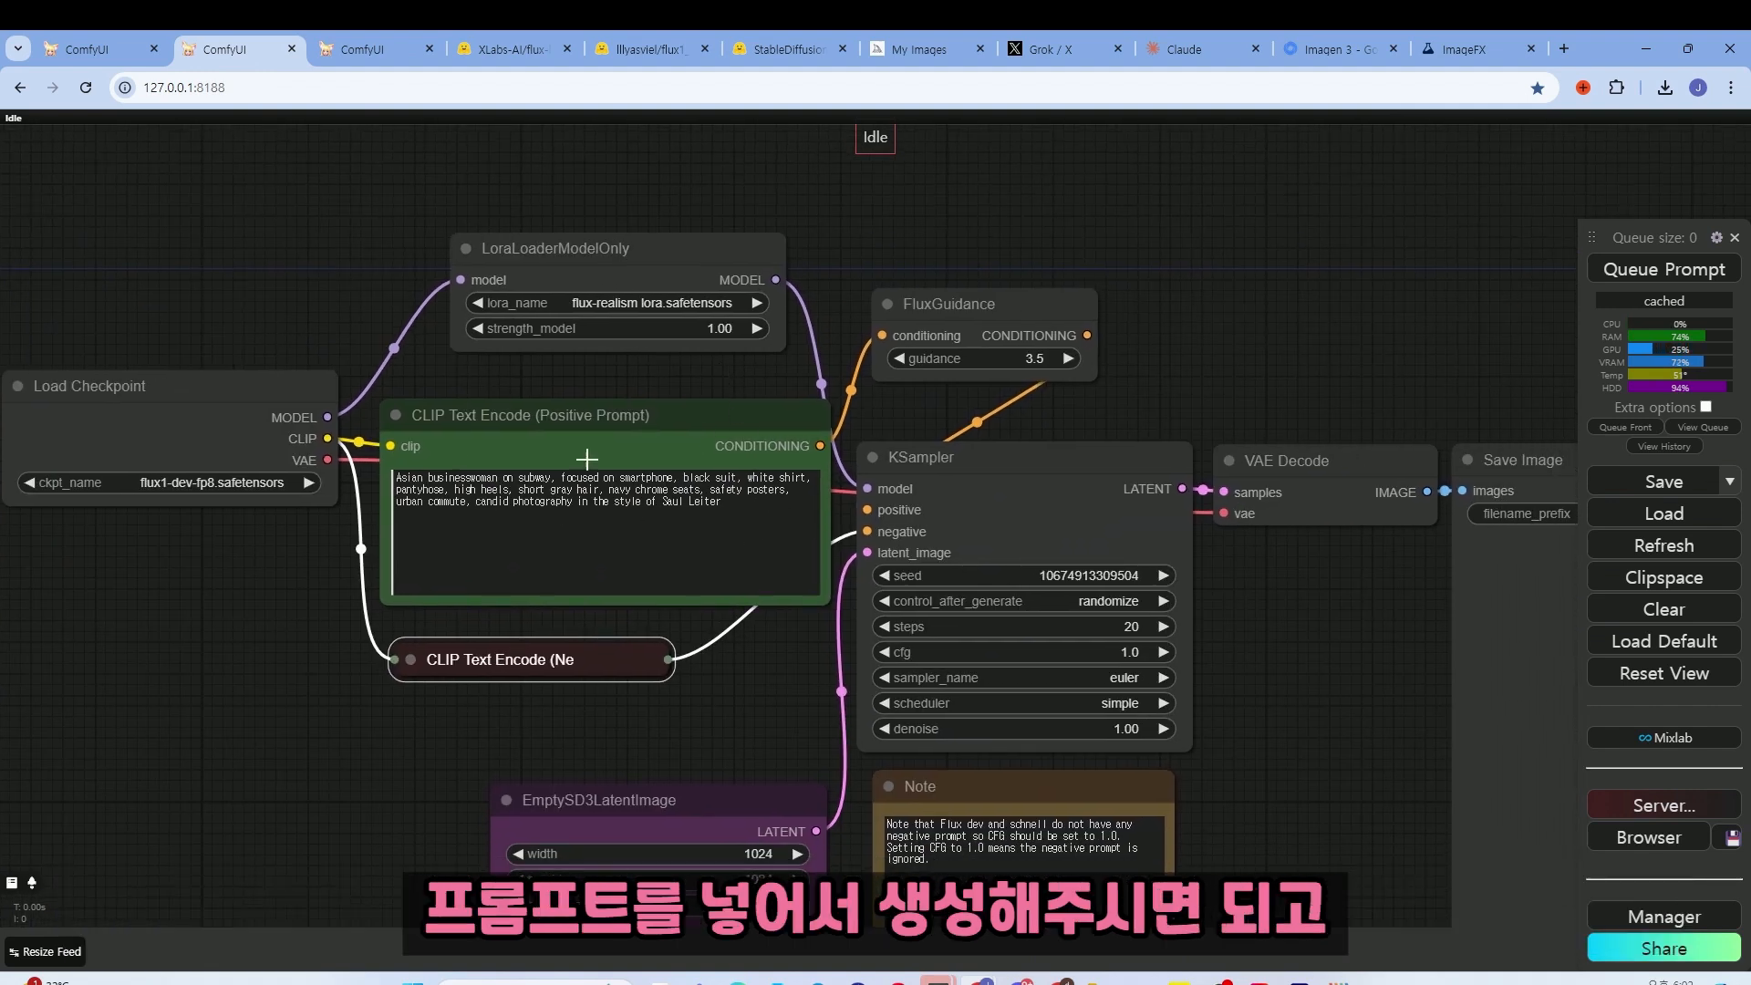
{"action": "left_click_drag", "start_coordinate": [1168, 385], "coordinate": [1106, 342]}
{"action": "left_click_drag", "start_coordinate": [976, 271], "coordinate": [1002, 240]}
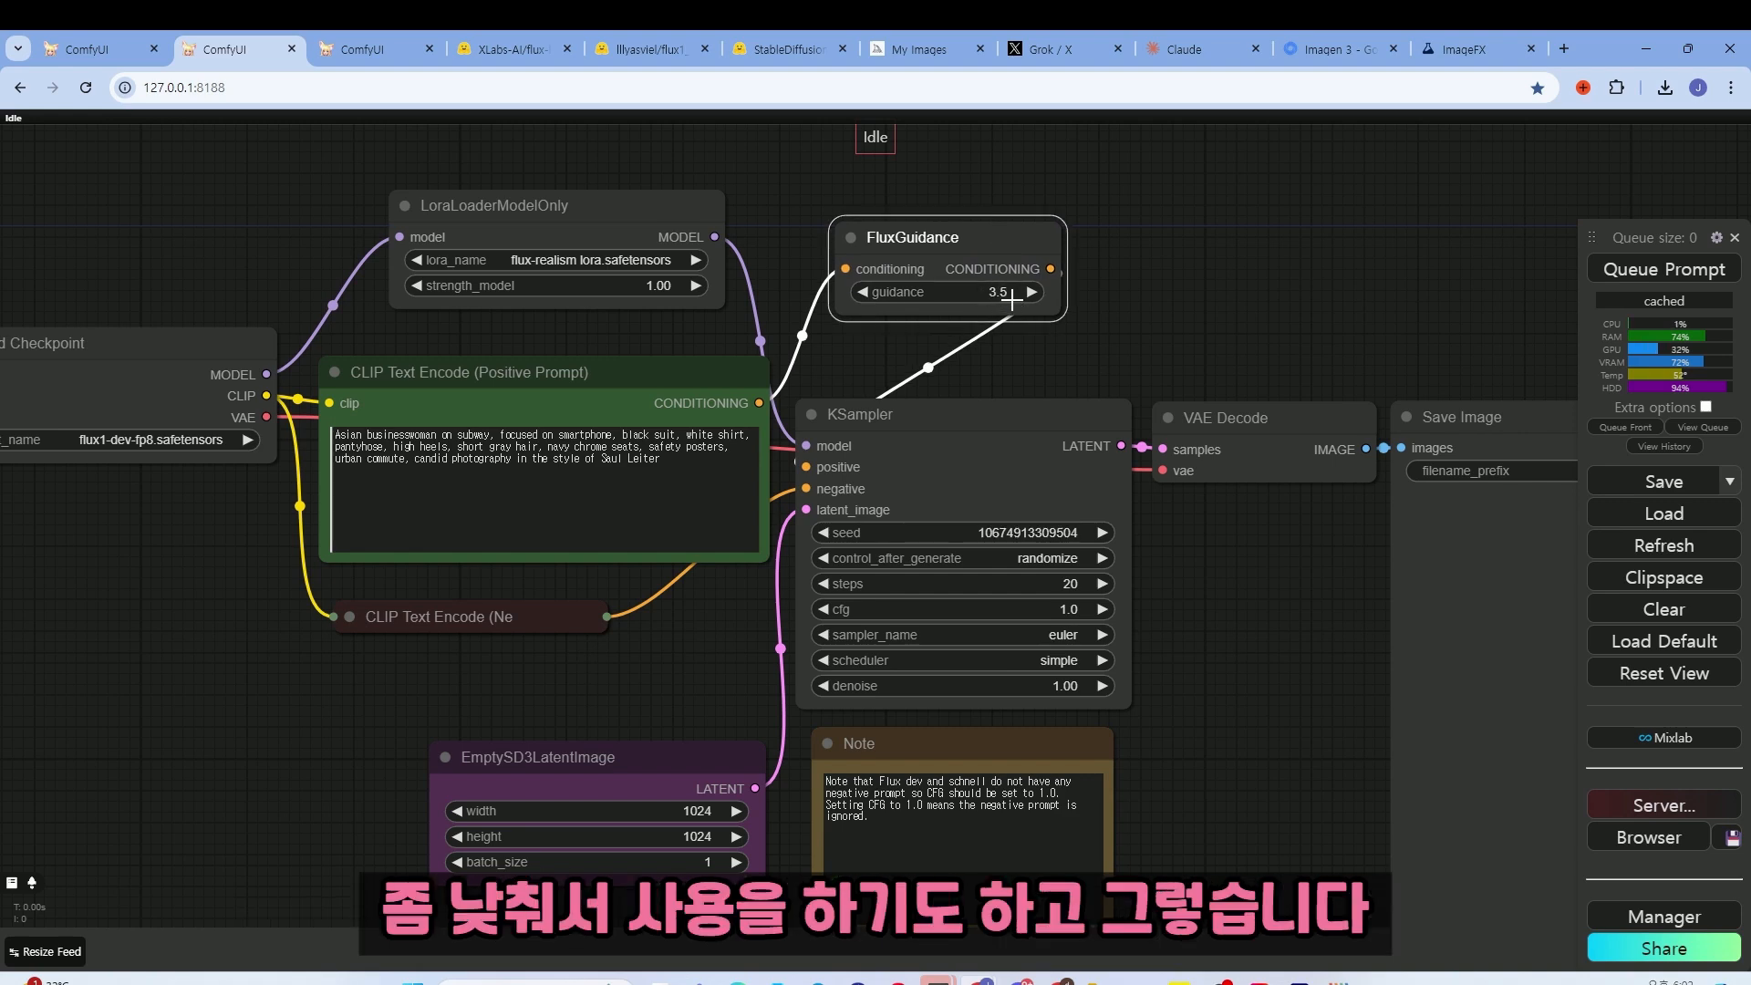
{"action": "mouse_move", "coordinate": [956, 239]}
{"action": "left_mouse_down"}
{"action": "mouse_move", "coordinate": [936, 219]}
{"action": "mouse_move", "coordinate": [930, 236]}
{"action": "left_mouse_up"}
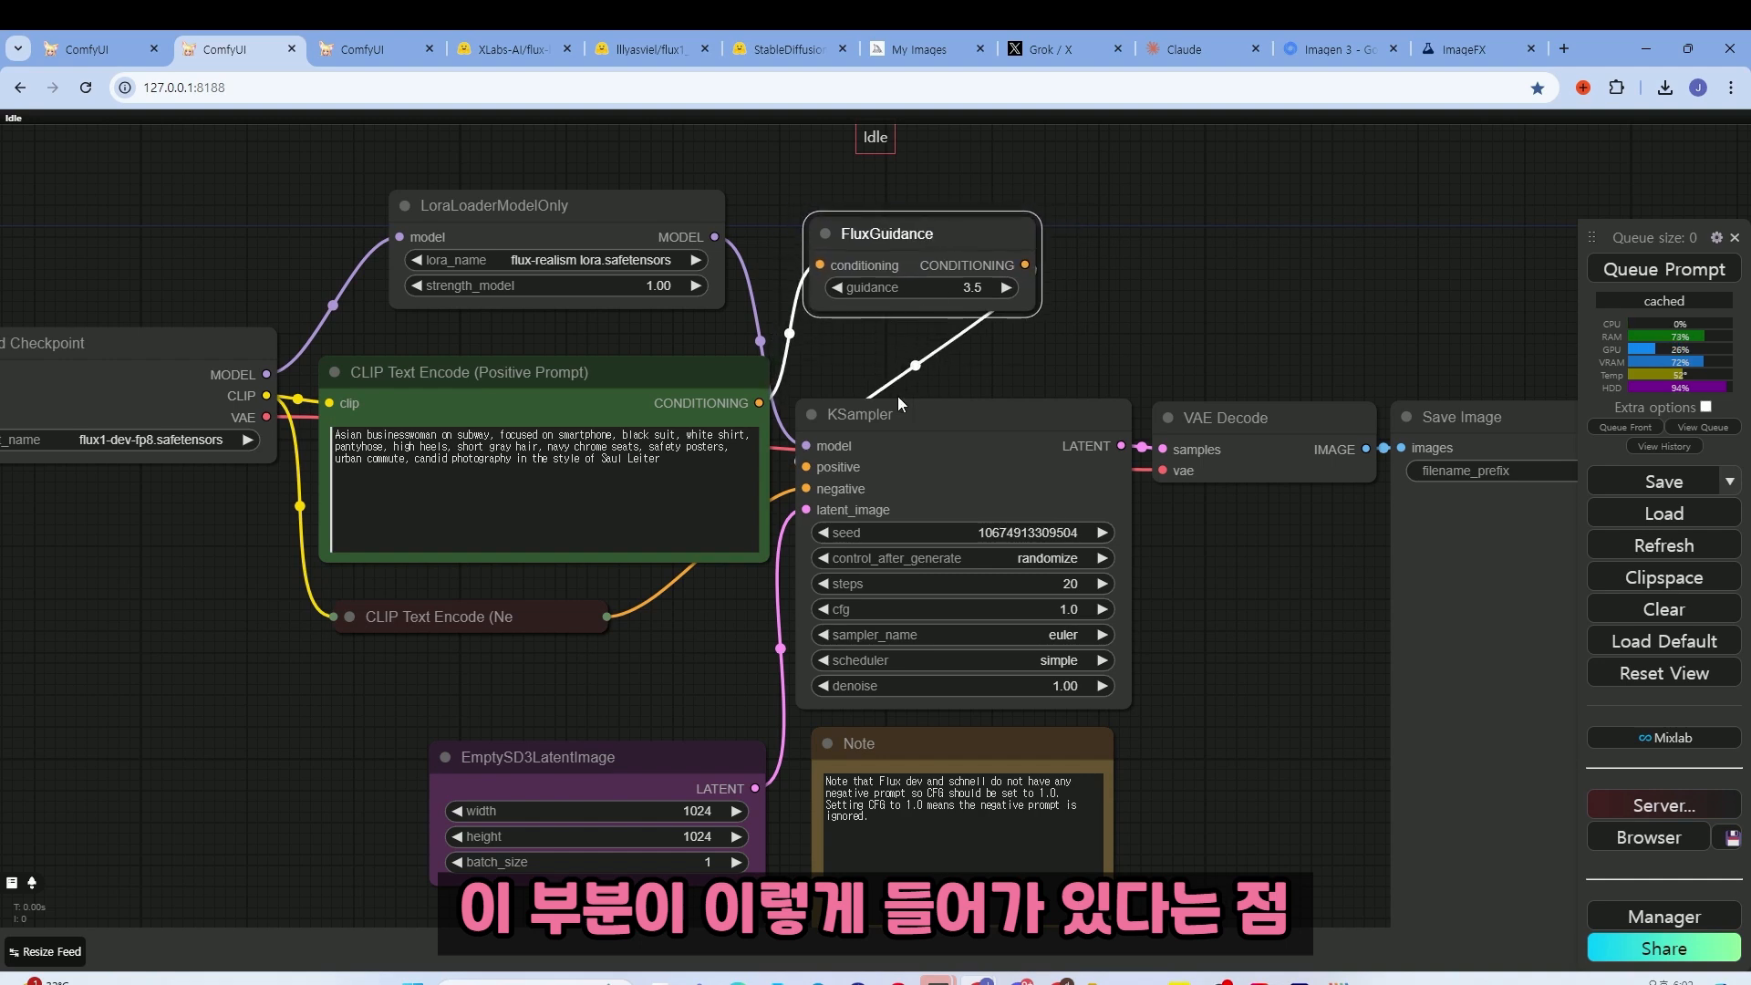
- Examine the chain from the KSampler through VAE Decode to the Save Image node
{"action": "scroll", "coordinate": [1052, 305], "scroll_direction": "down", "scroll_amount": 2}
{"action": "left_click_drag", "start_coordinate": [1052, 305], "coordinate": [894, 327]}
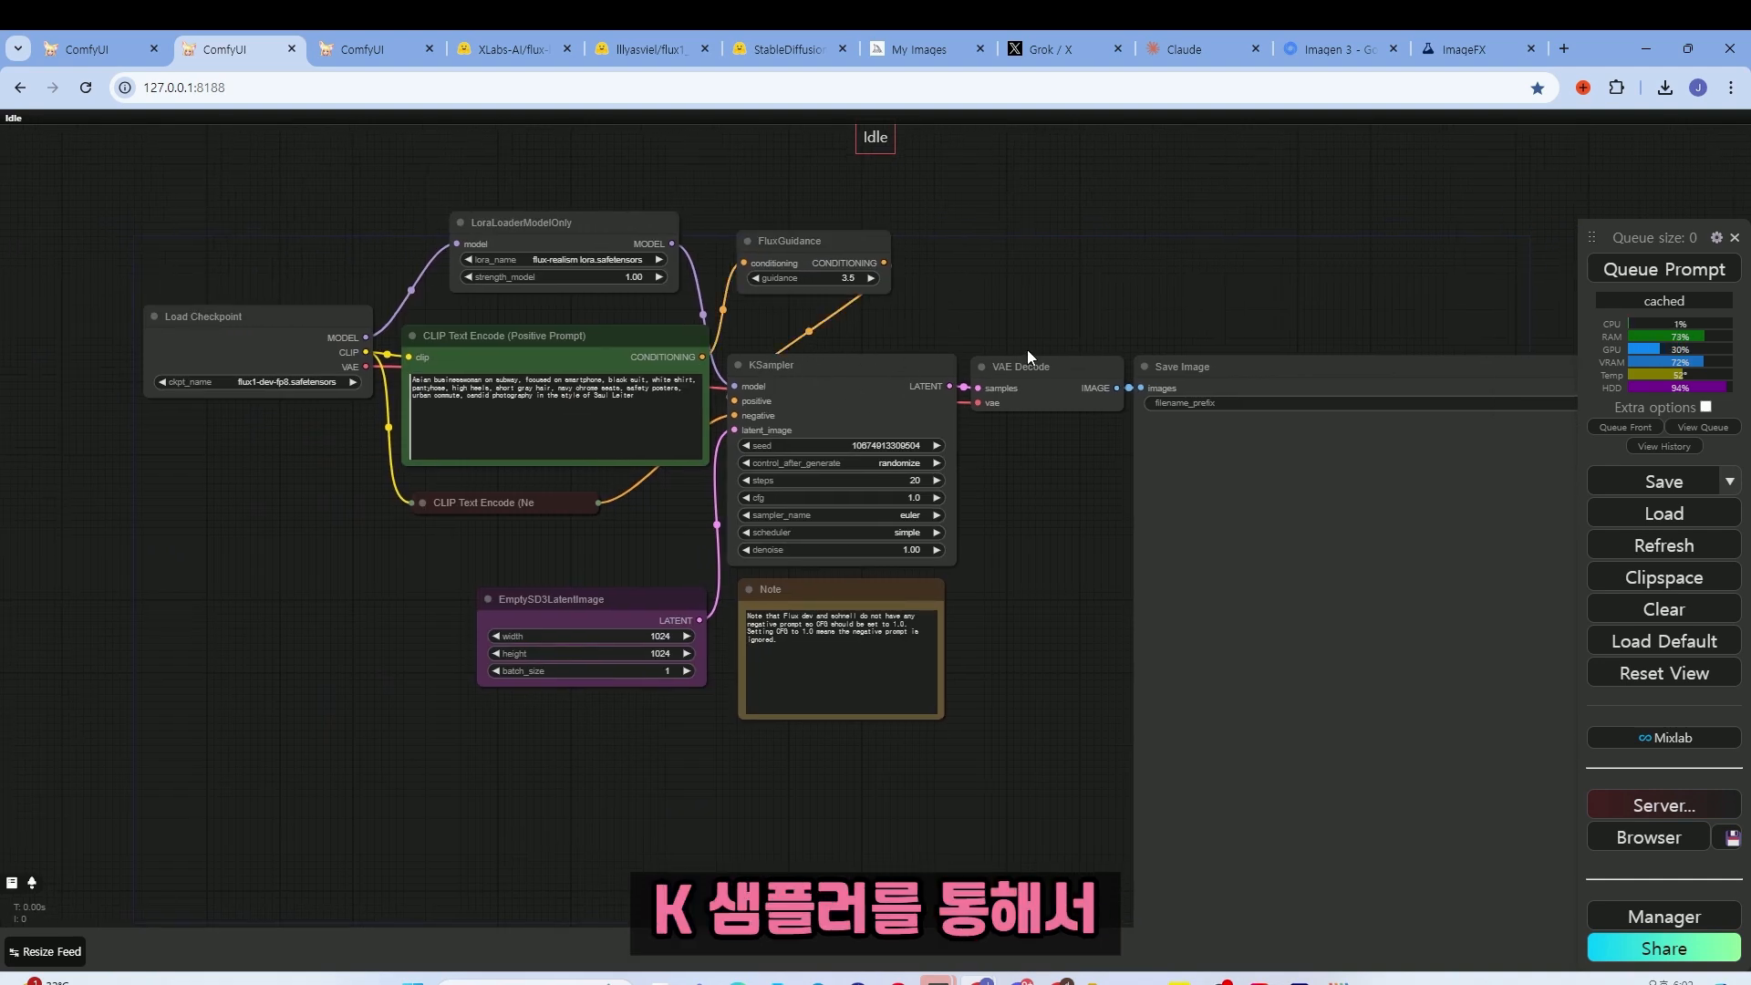
{"action": "scroll", "coordinate": [1103, 310], "scroll_direction": "up", "scroll_amount": 3}
{"action": "scroll", "coordinate": [1076, 437], "scroll_direction": "down", "scroll_amount": 5}
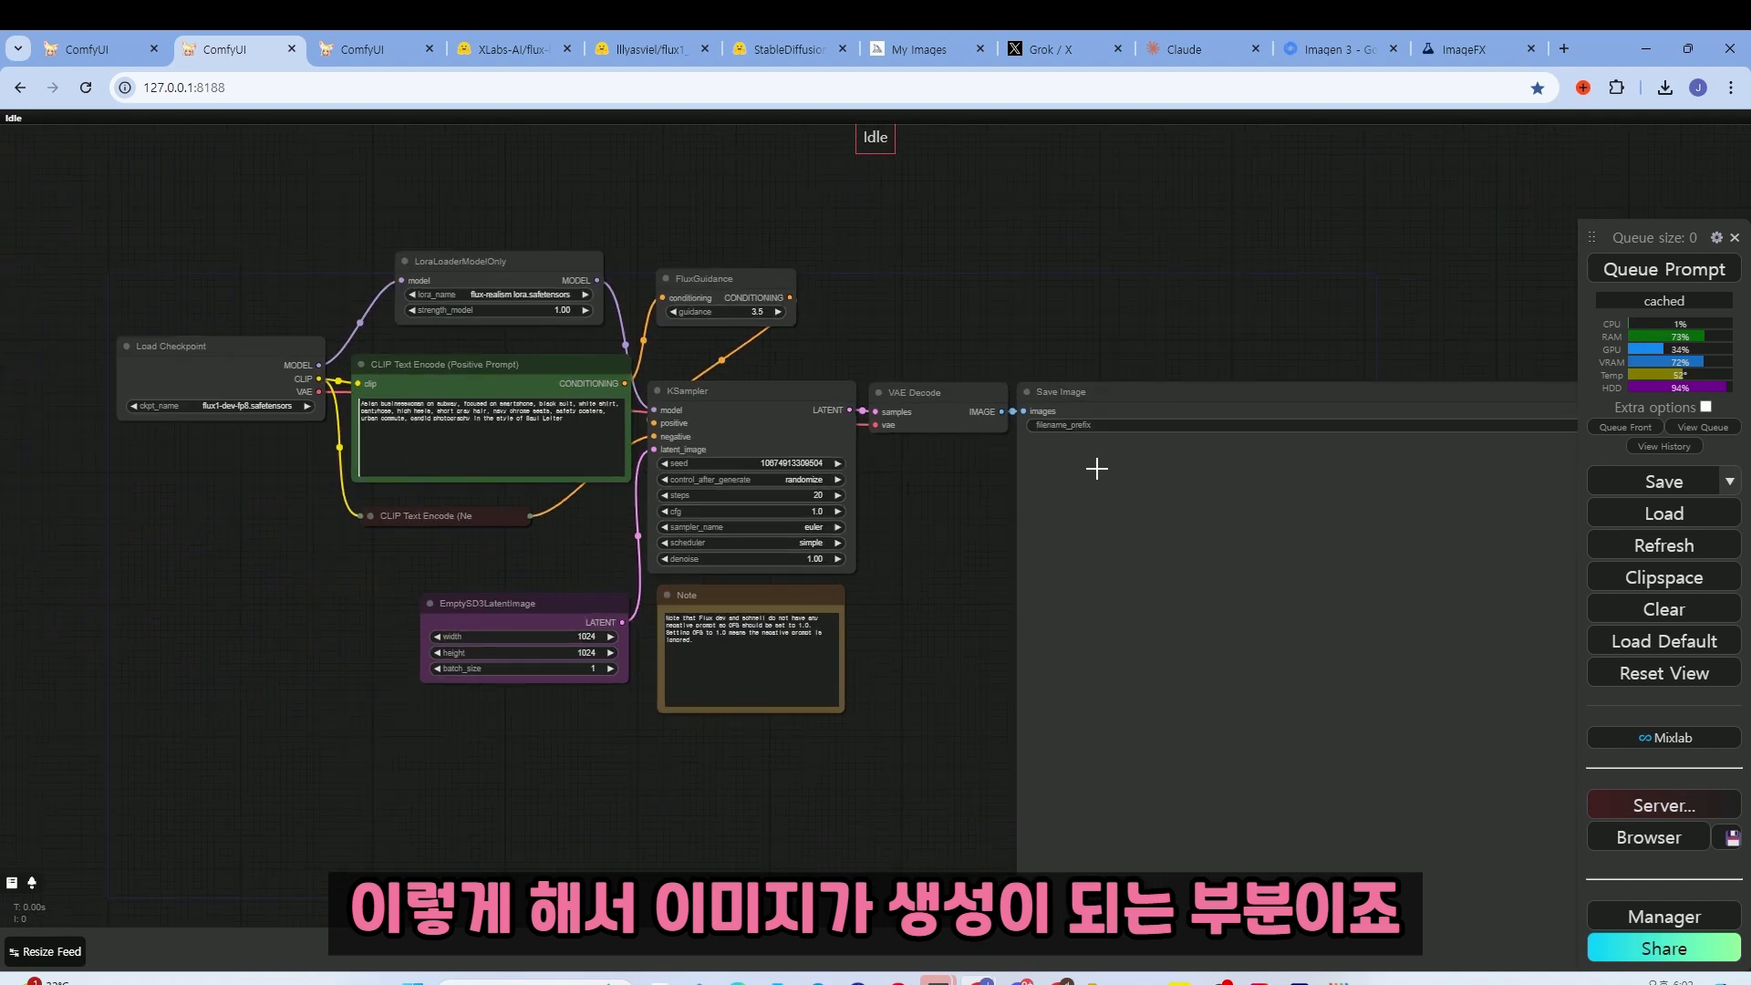
{"action": "scroll", "coordinate": [1015, 353], "scroll_direction": "up", "scroll_amount": 2}
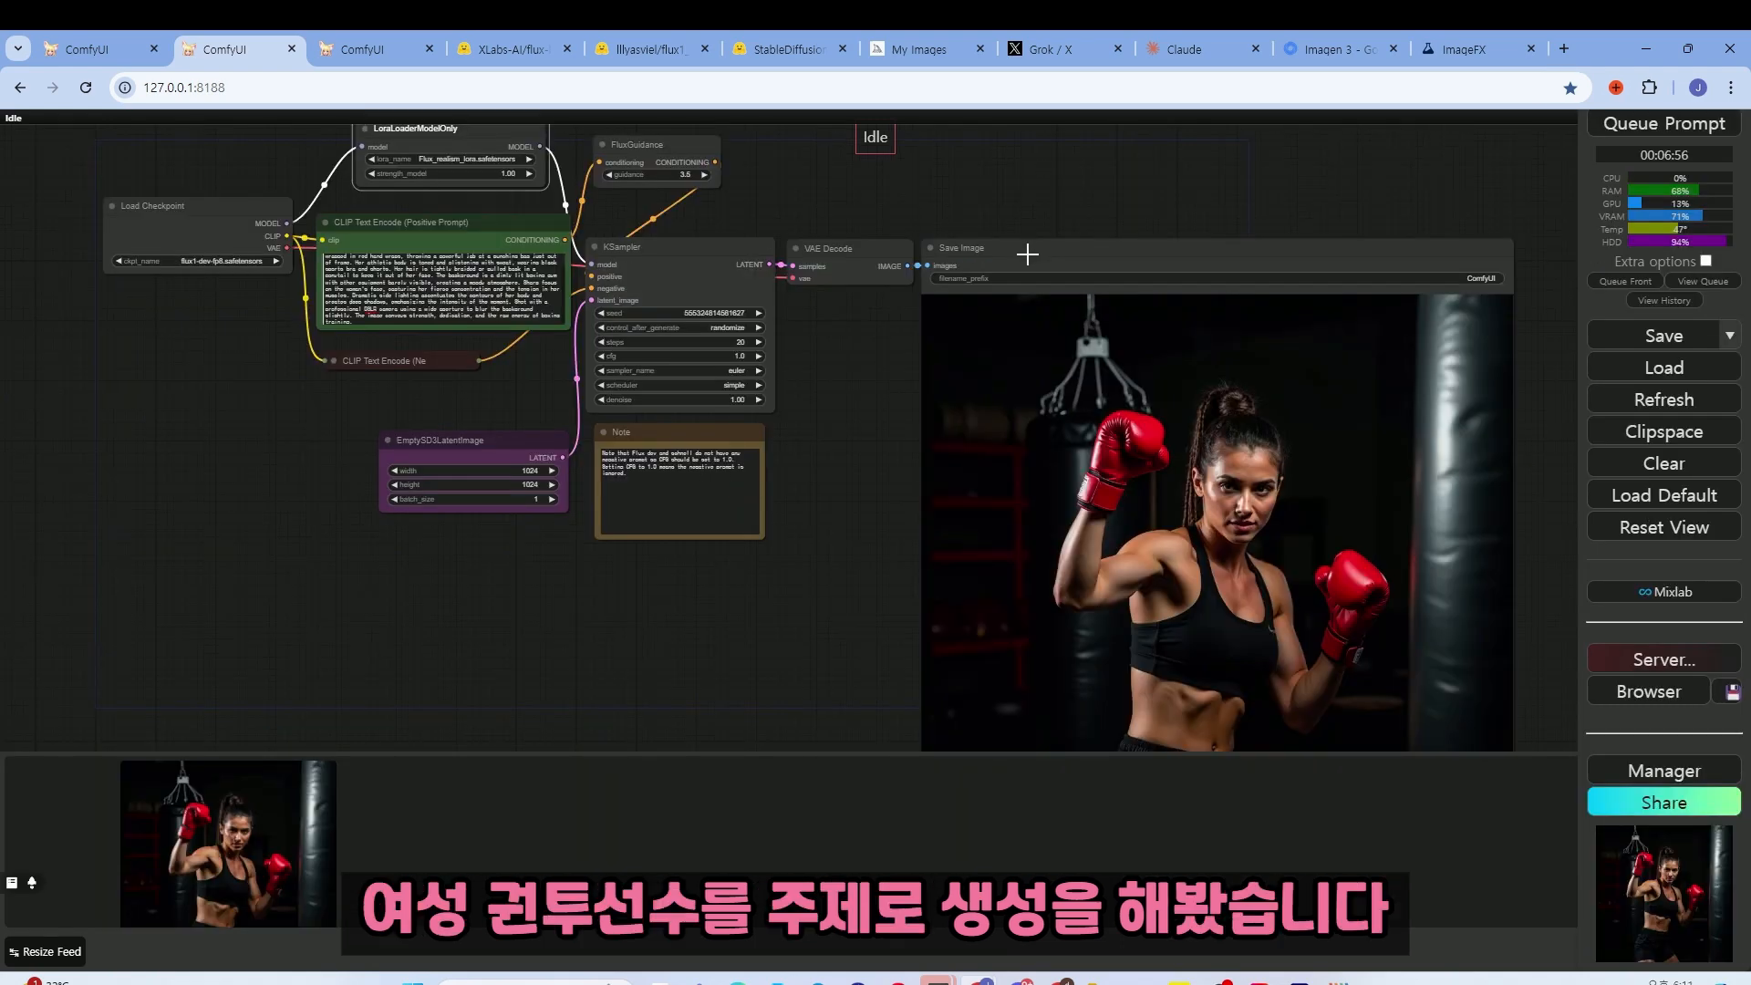
- Inspect the generated female boxer image in the Save Image node and the workflow settings that produced it
{"action": "scroll", "coordinate": [1027, 254], "scroll_direction": "up", "scroll_amount": 5}
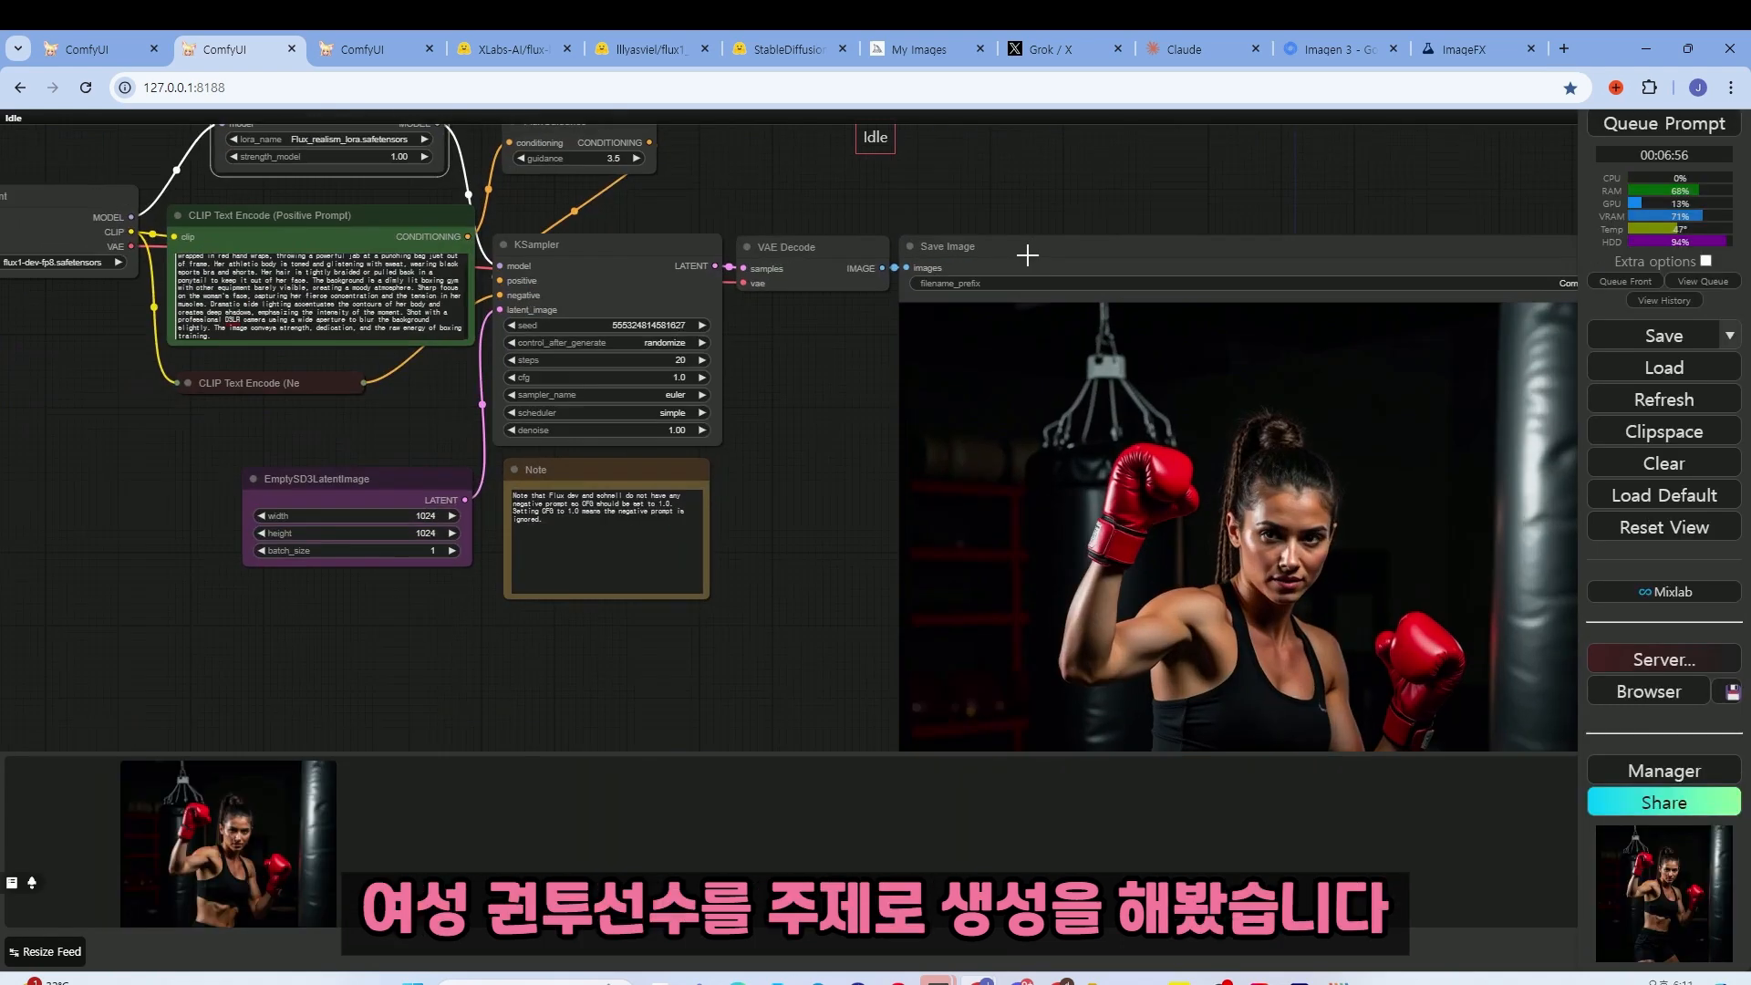
{"action": "scroll", "coordinate": [1025, 188], "scroll_direction": "down", "scroll_amount": 2}
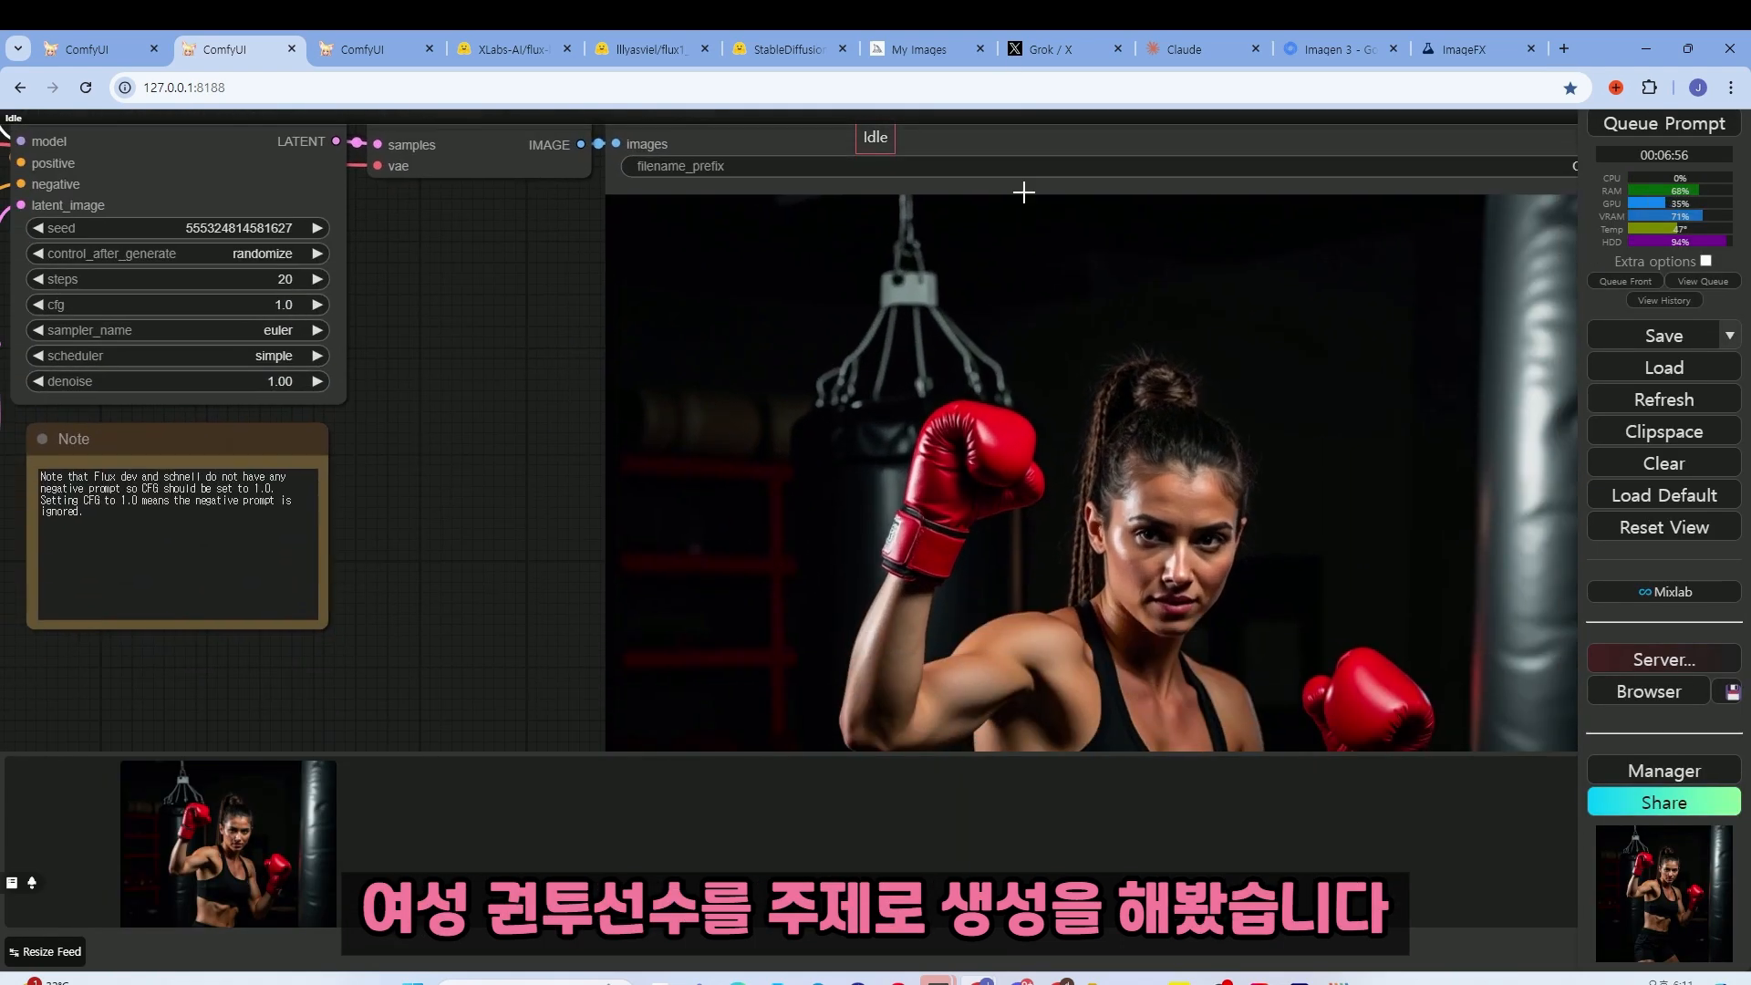
{"action": "scroll", "coordinate": [1174, 497], "scroll_direction": "up", "scroll_amount": 3}
{"action": "scroll", "coordinate": [1171, 498], "scroll_direction": "down", "scroll_amount": 3}
{"action": "scroll", "coordinate": [1171, 498], "scroll_direction": "up", "scroll_amount": 3}
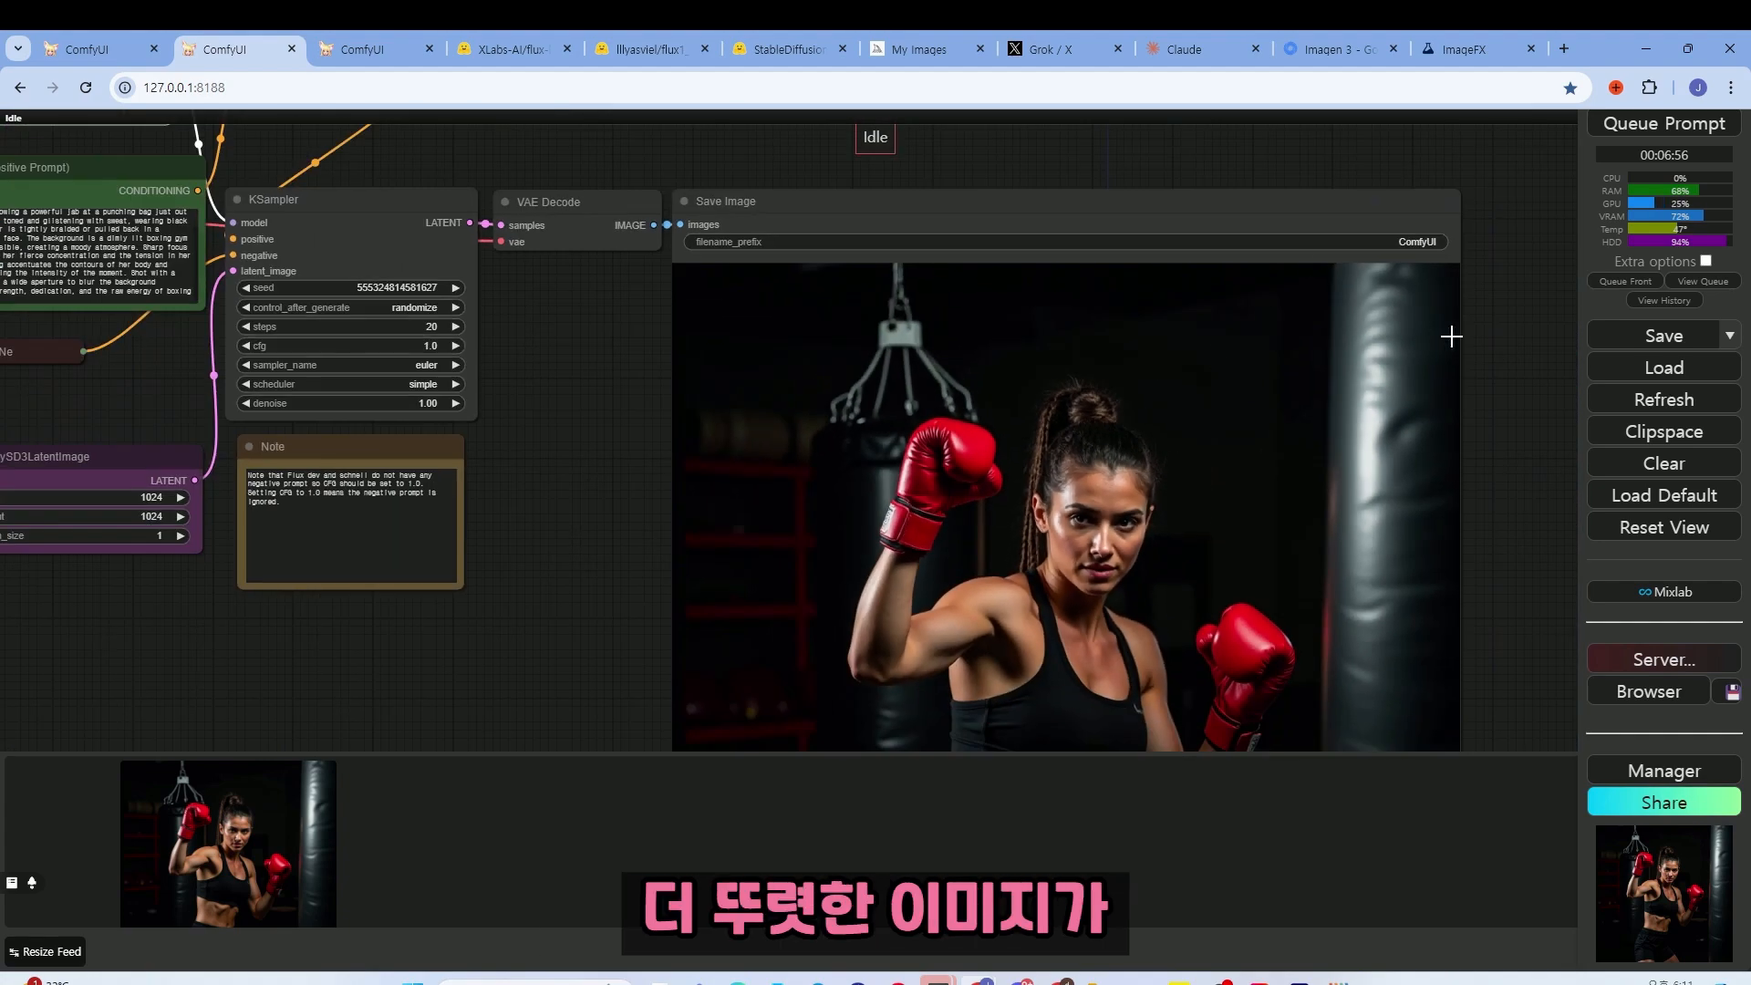
{"action": "scroll", "coordinate": [1070, 468], "scroll_direction": "down", "scroll_amount": 3}
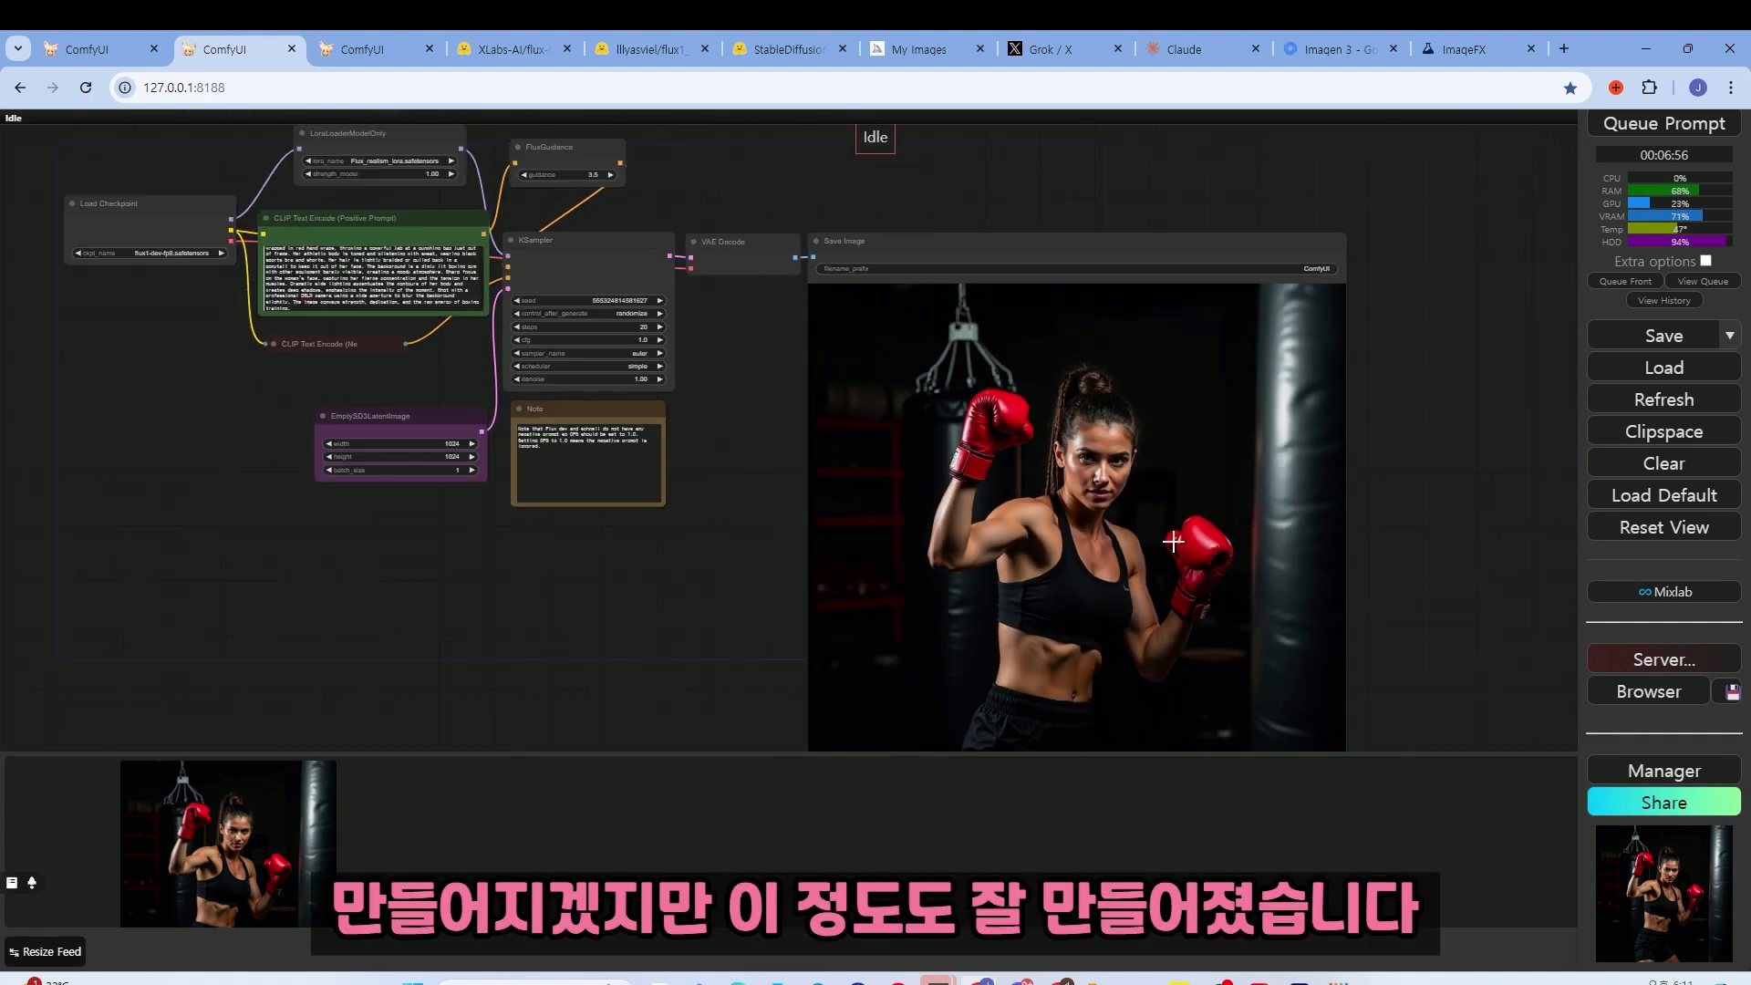
{"action": "scroll", "coordinate": [1449, 461], "scroll_direction": "up", "scroll_amount": 3}
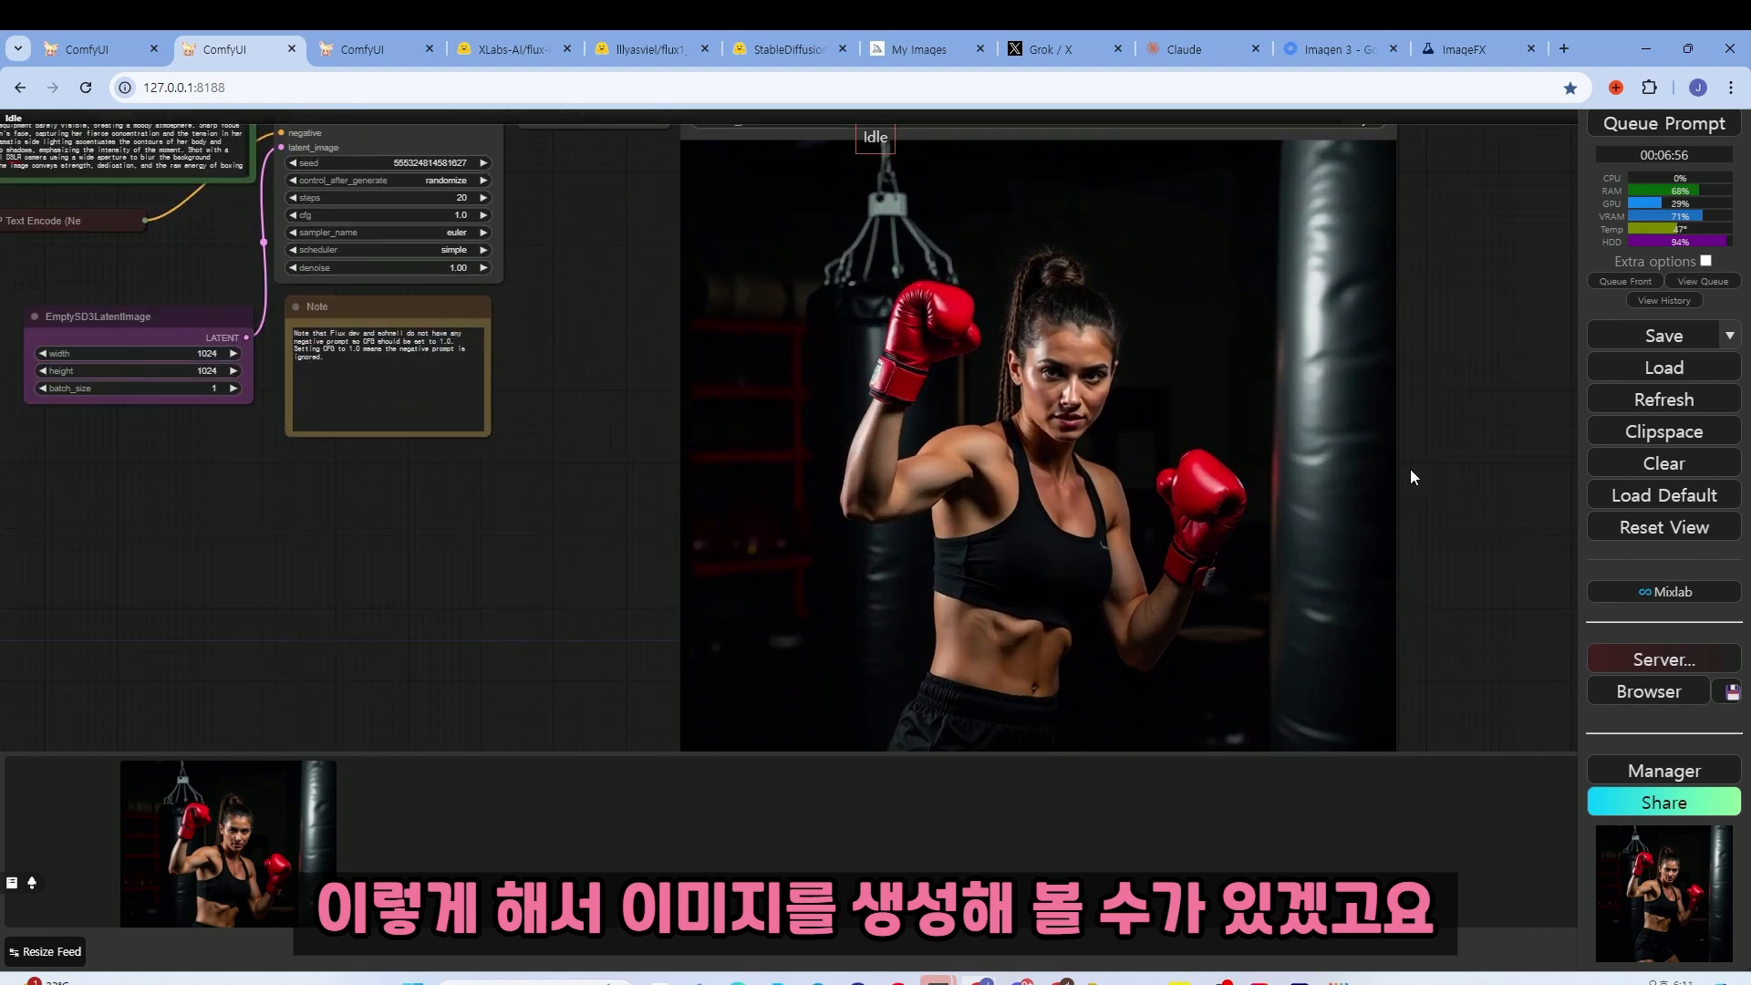
{"action": "left_click_drag", "start_coordinate": [1454, 434], "coordinate": [1507, 532]}
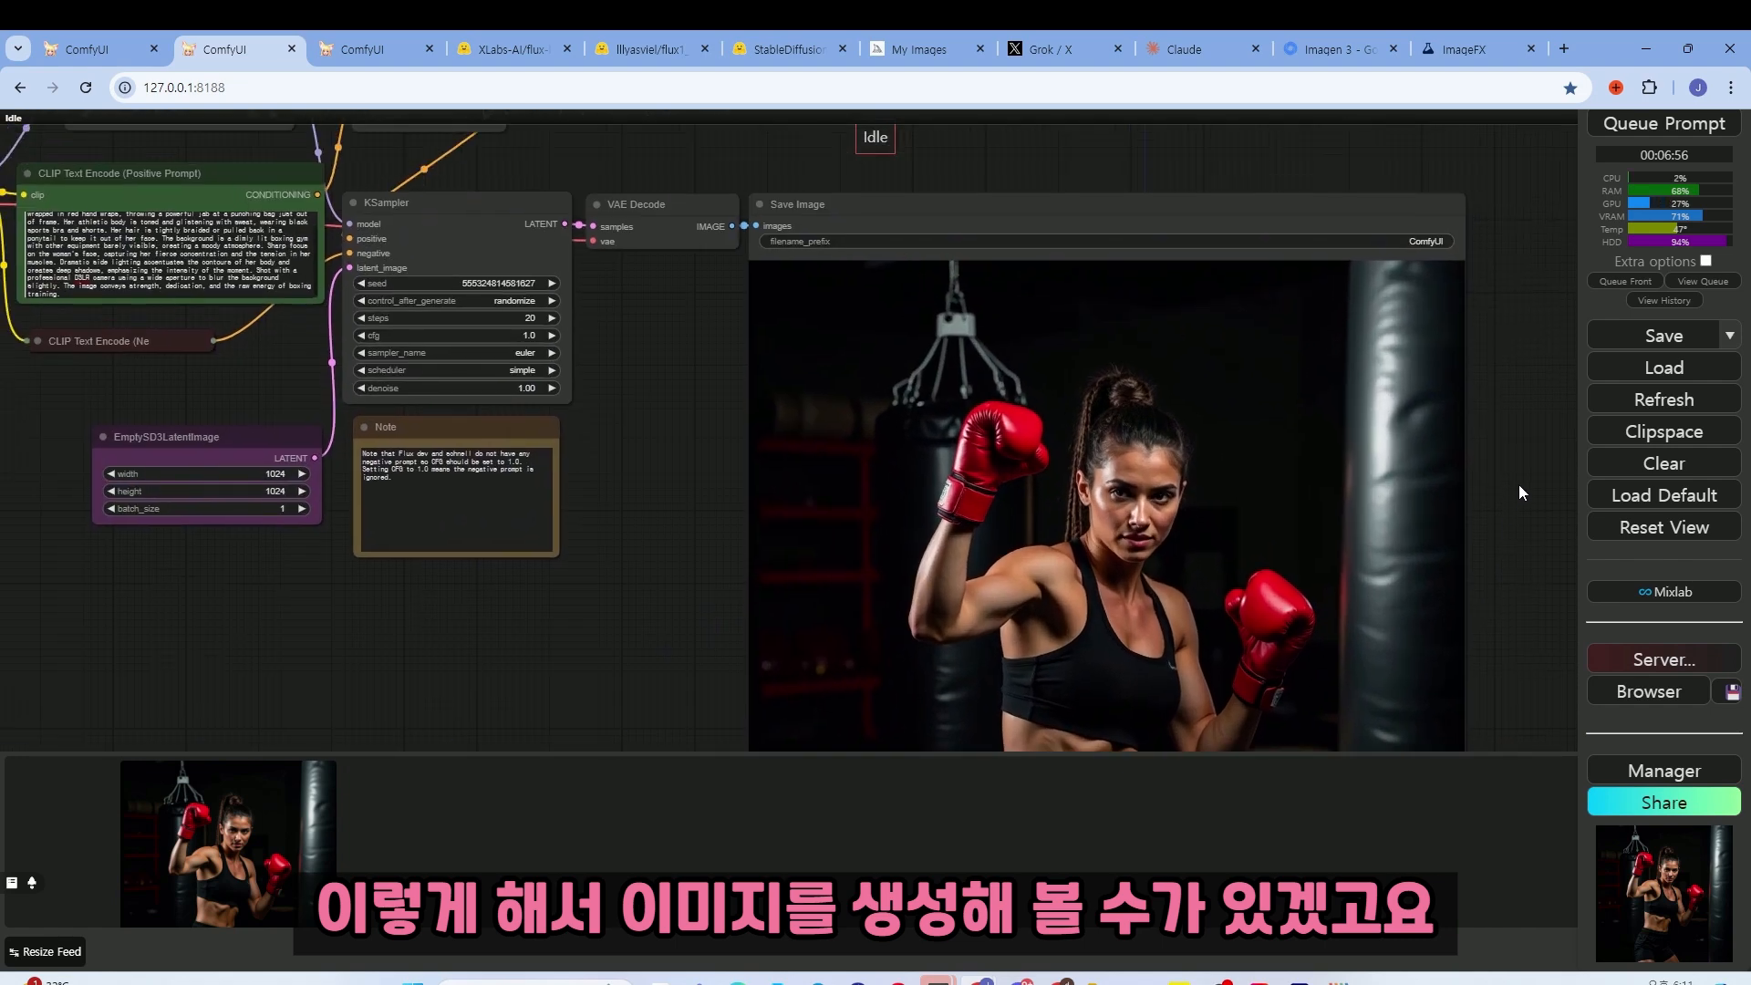
{"action": "left_click_drag", "start_coordinate": [636, 343], "coordinate": [744, 532]}
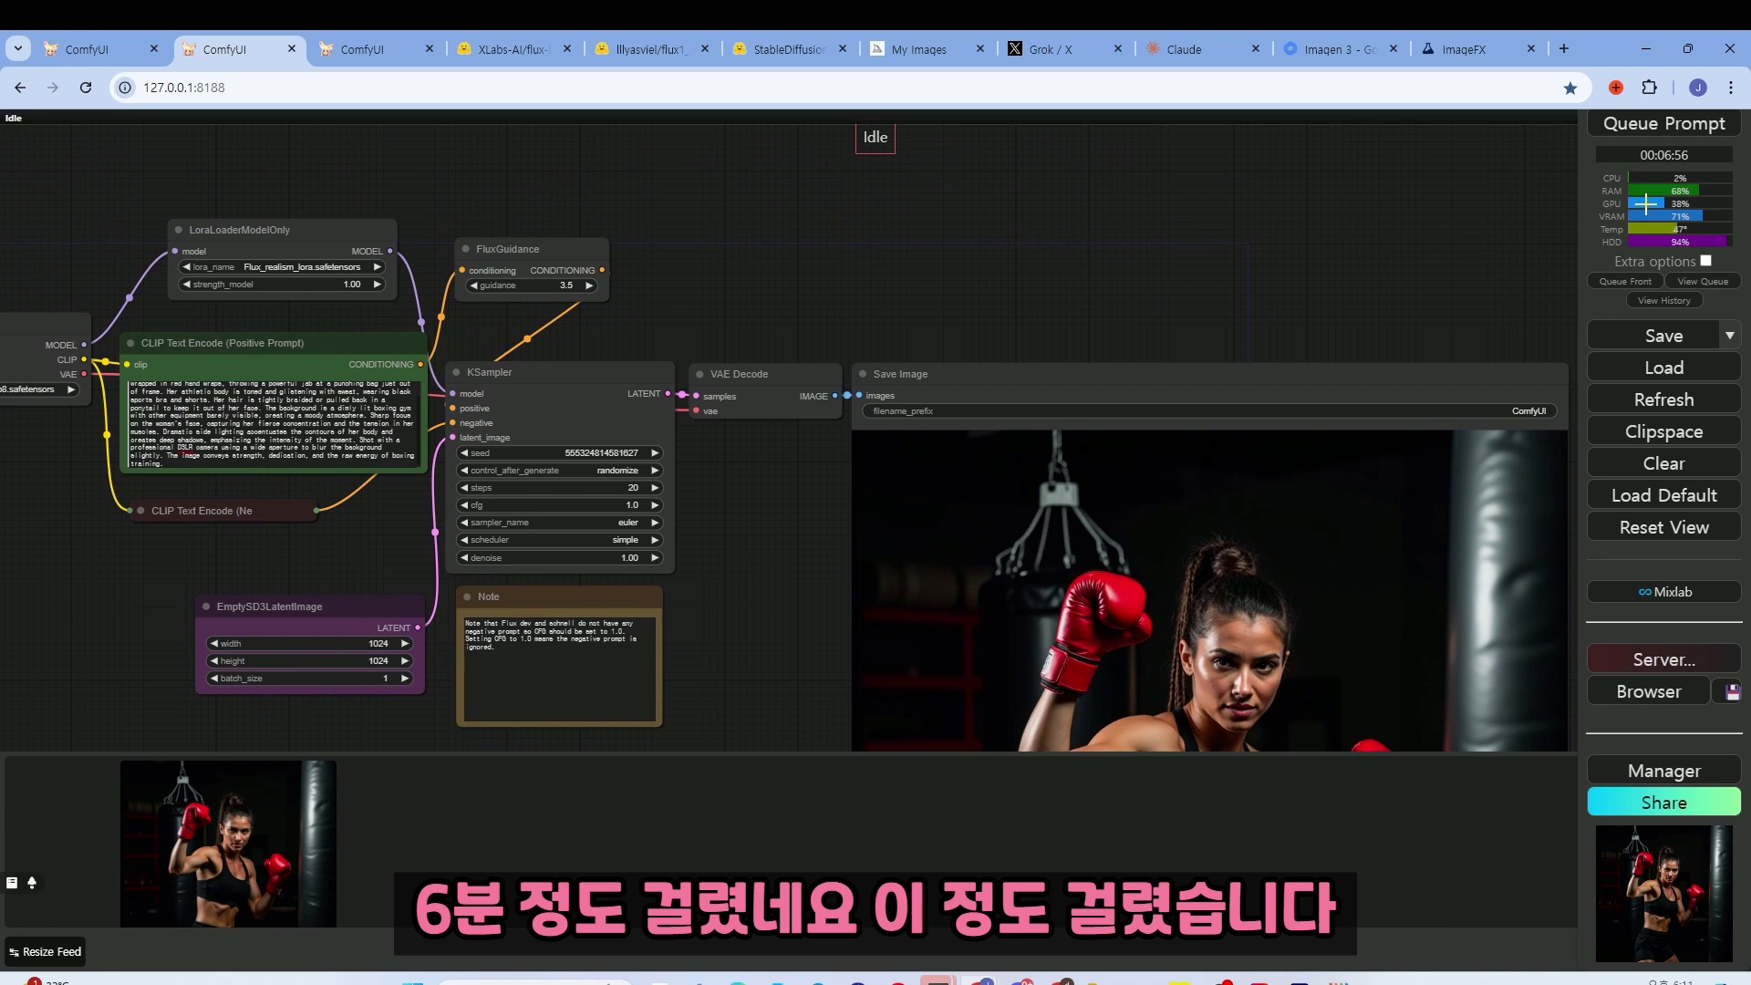
{"action": "scroll", "coordinate": [1092, 205], "scroll_direction": "down", "scroll_amount": 3}
{"action": "left_click_drag", "start_coordinate": [954, 235], "coordinate": [999, 206]}
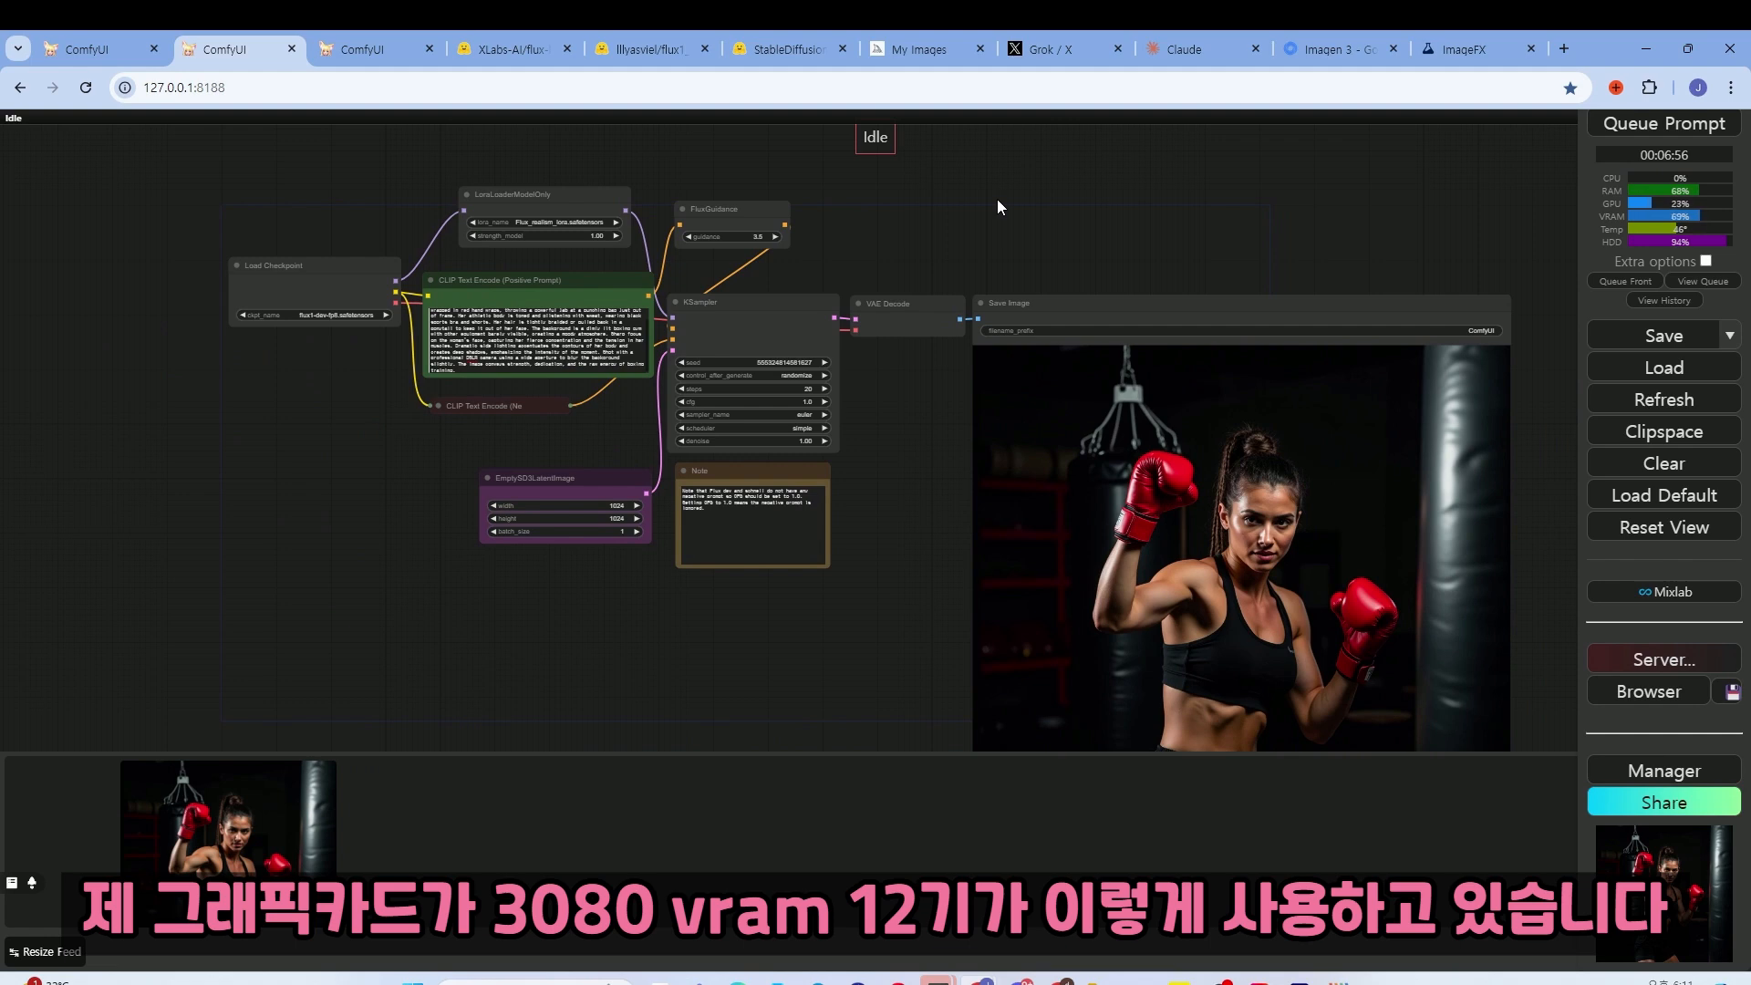
{"action": "scroll", "coordinate": [932, 238], "scroll_direction": "up", "scroll_amount": 3}
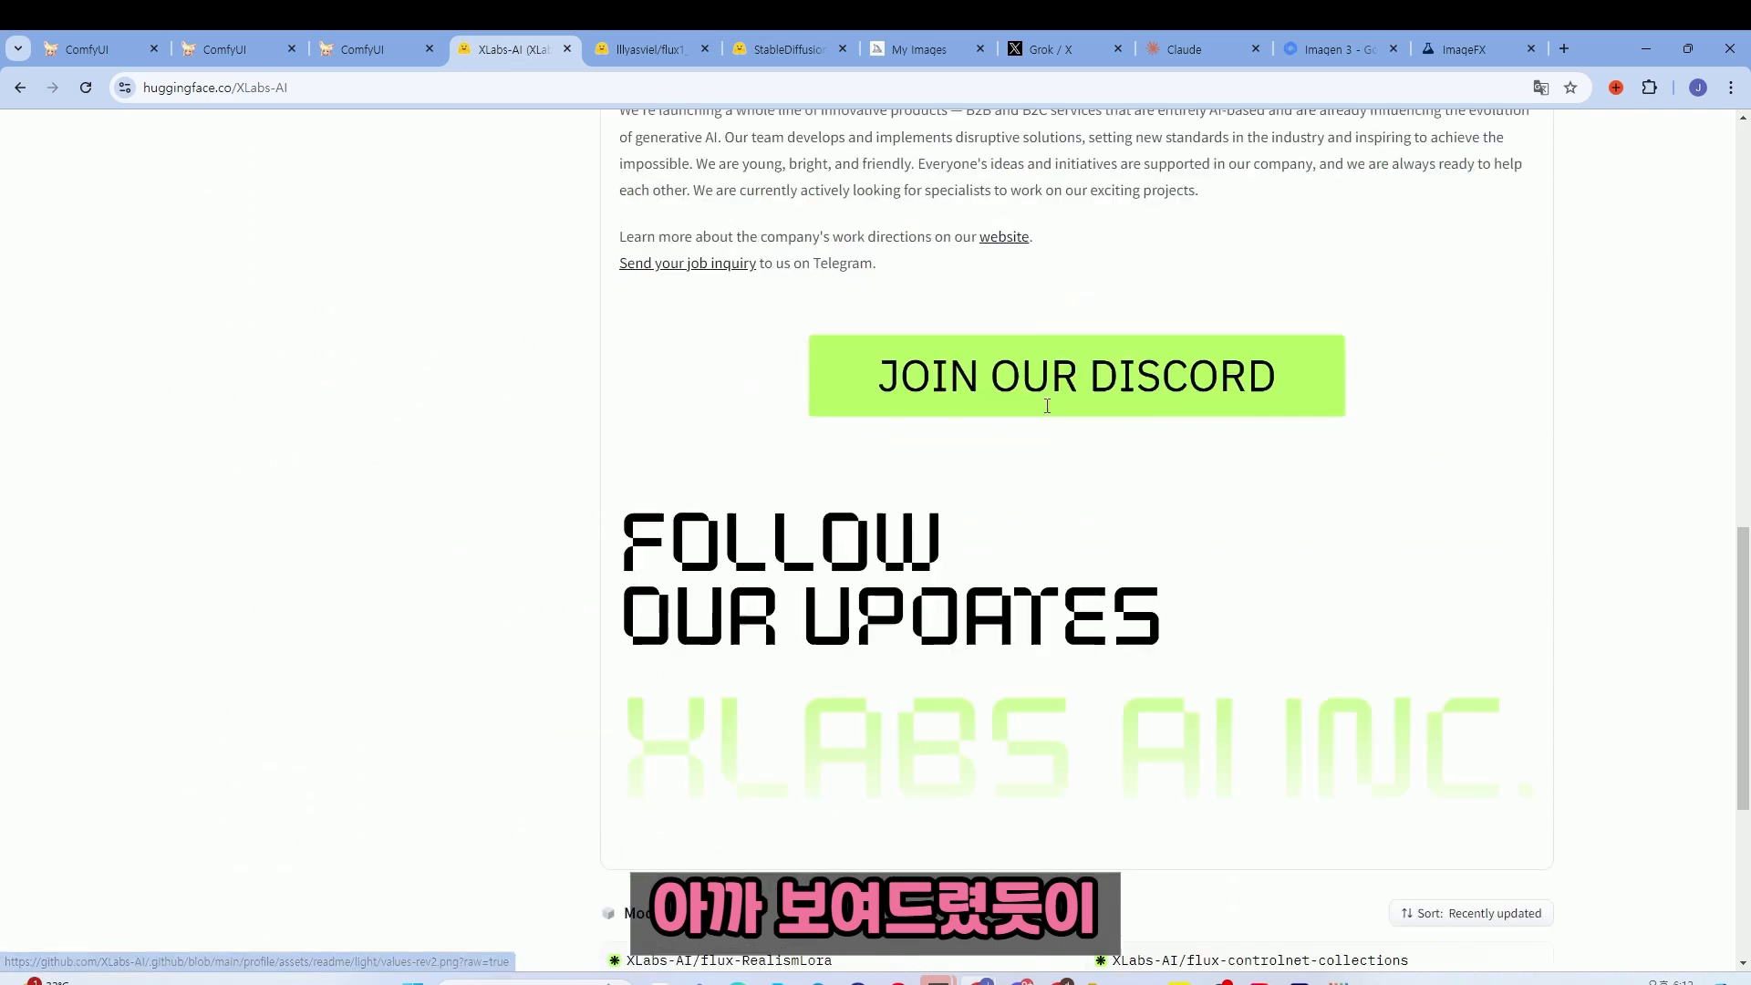
- Check the XLabs-AI model list on Hugging Face for Flux ControlNet repositories and return to the checkpoint-based ComfyUI workflow
{"action": "scroll", "coordinate": [1045, 411], "scroll_direction": "down", "scroll_amount": 4}
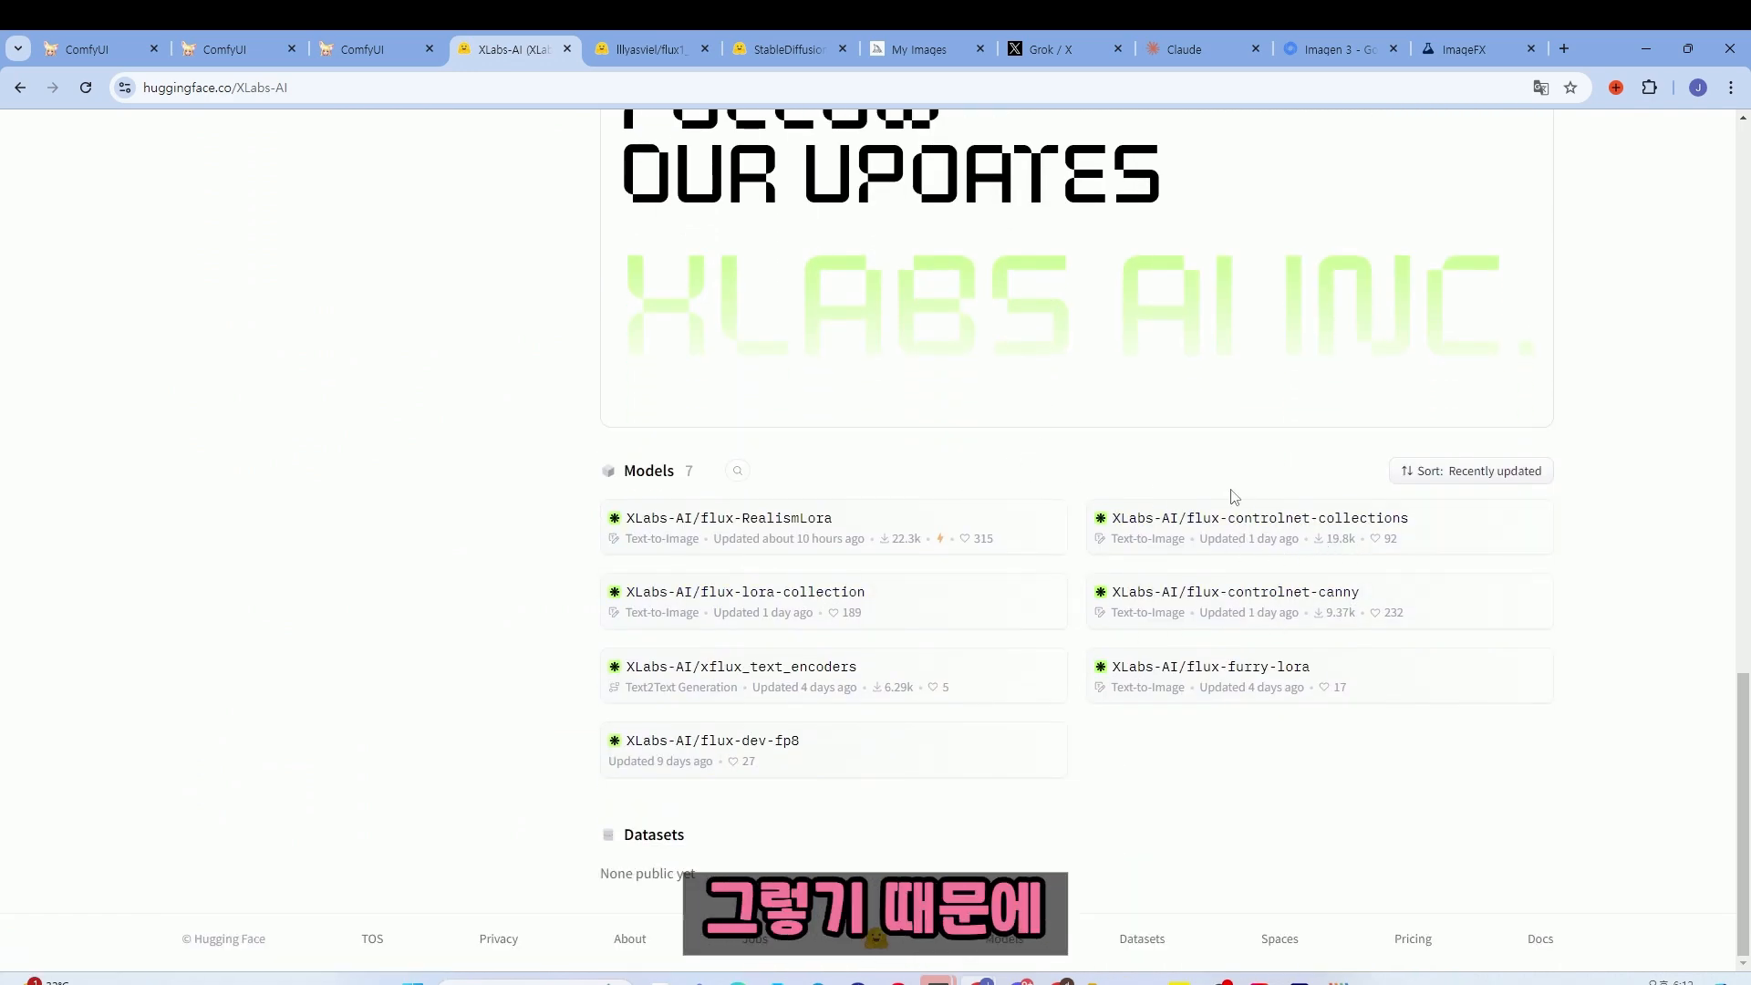
{"action": "scroll", "coordinate": [1205, 508], "scroll_direction": "up", "scroll_amount": 3}
{"action": "scroll", "coordinate": [1204, 508], "scroll_direction": "up", "scroll_amount": 1}
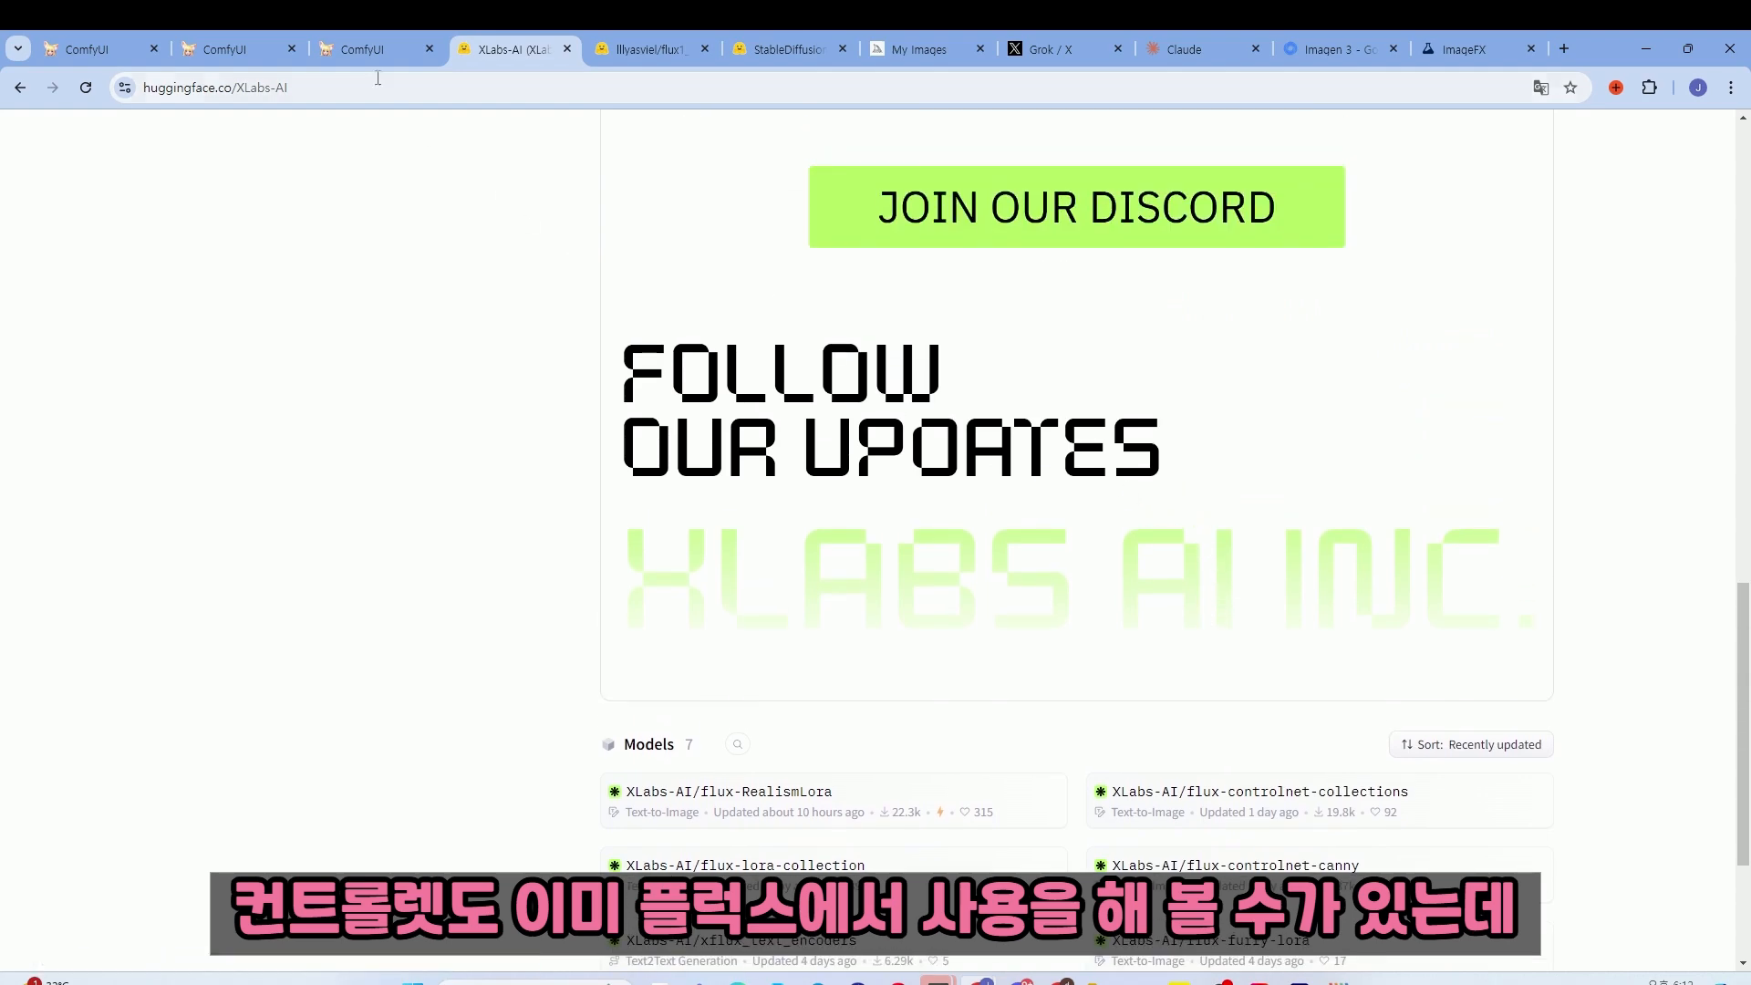
{"action": "left_click", "coordinate": [361, 52]}
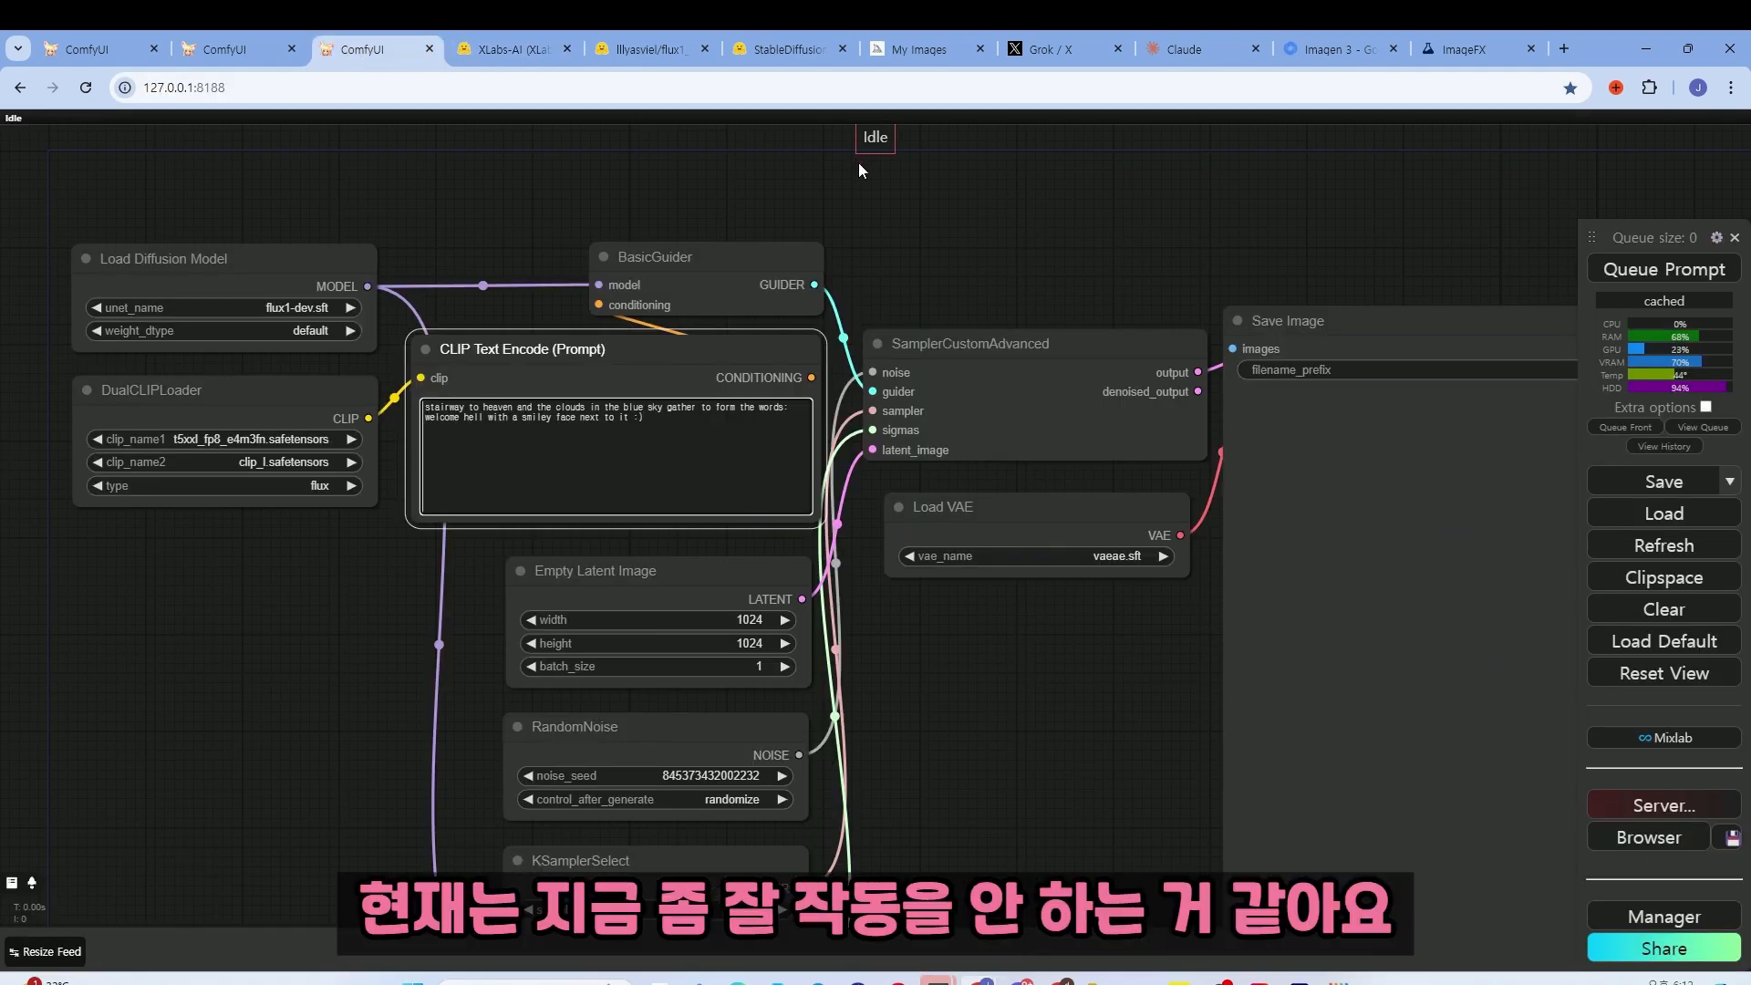
{"action": "left_click", "coordinate": [228, 50]}
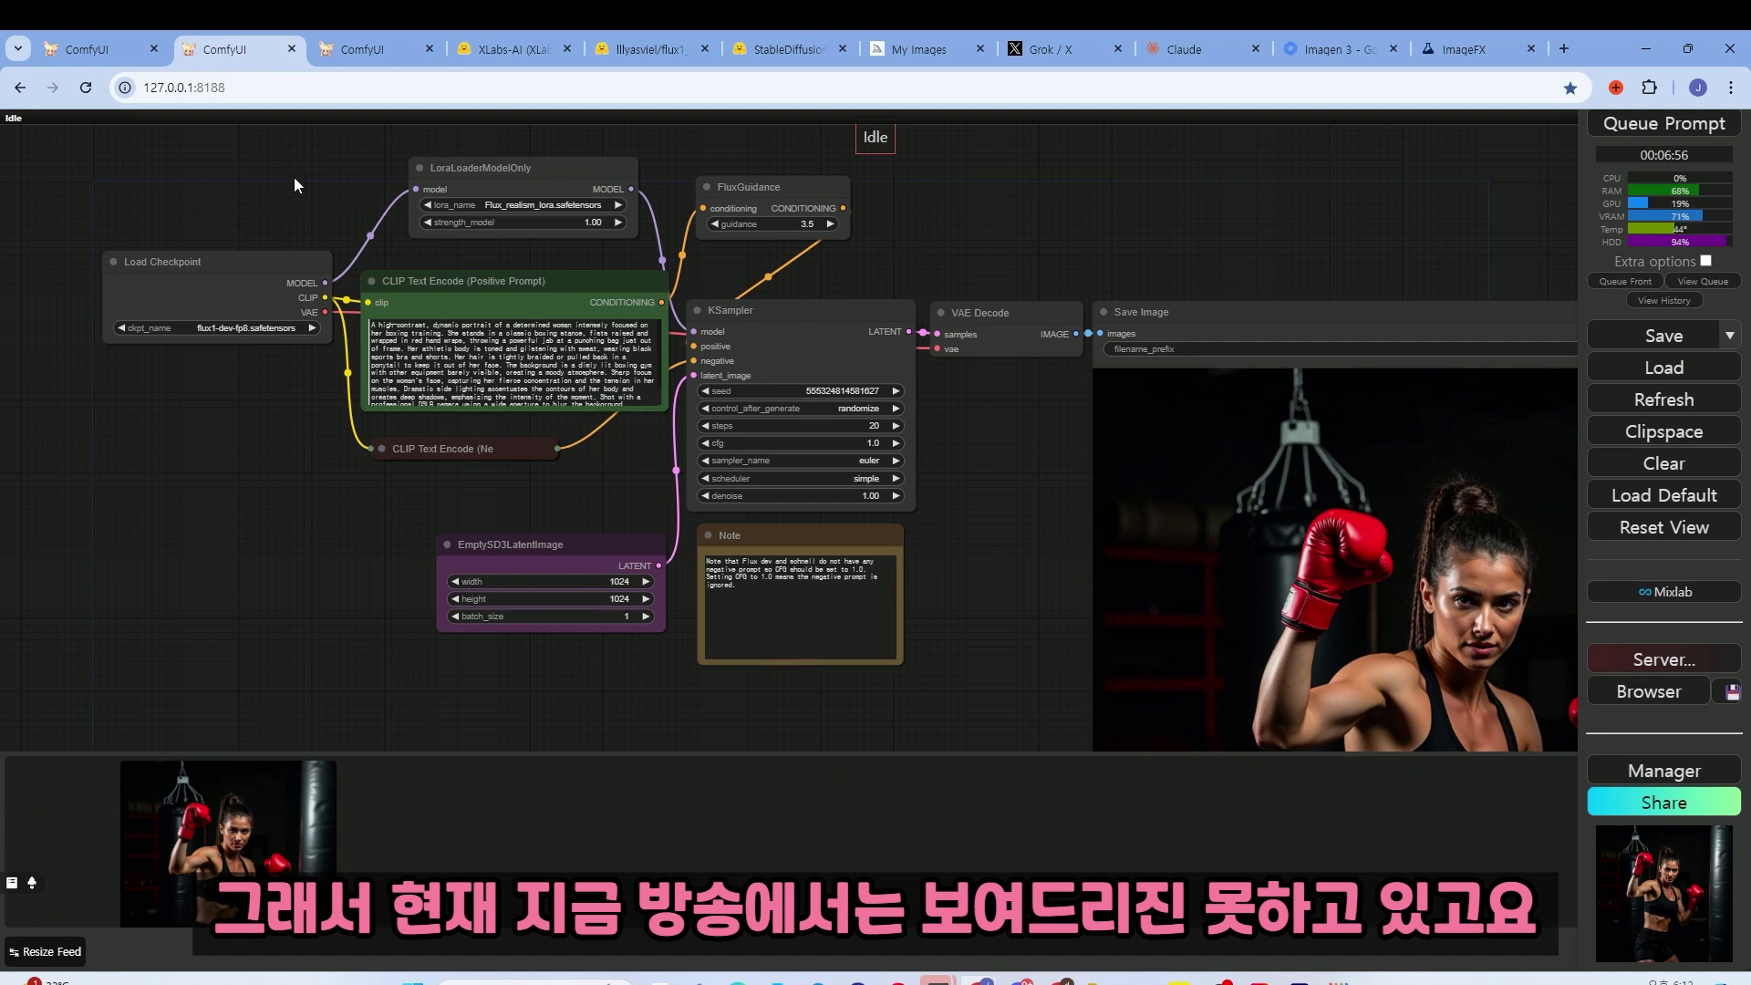
{"action": "left_click_drag", "start_coordinate": [293, 177], "coordinate": [333, 221]}
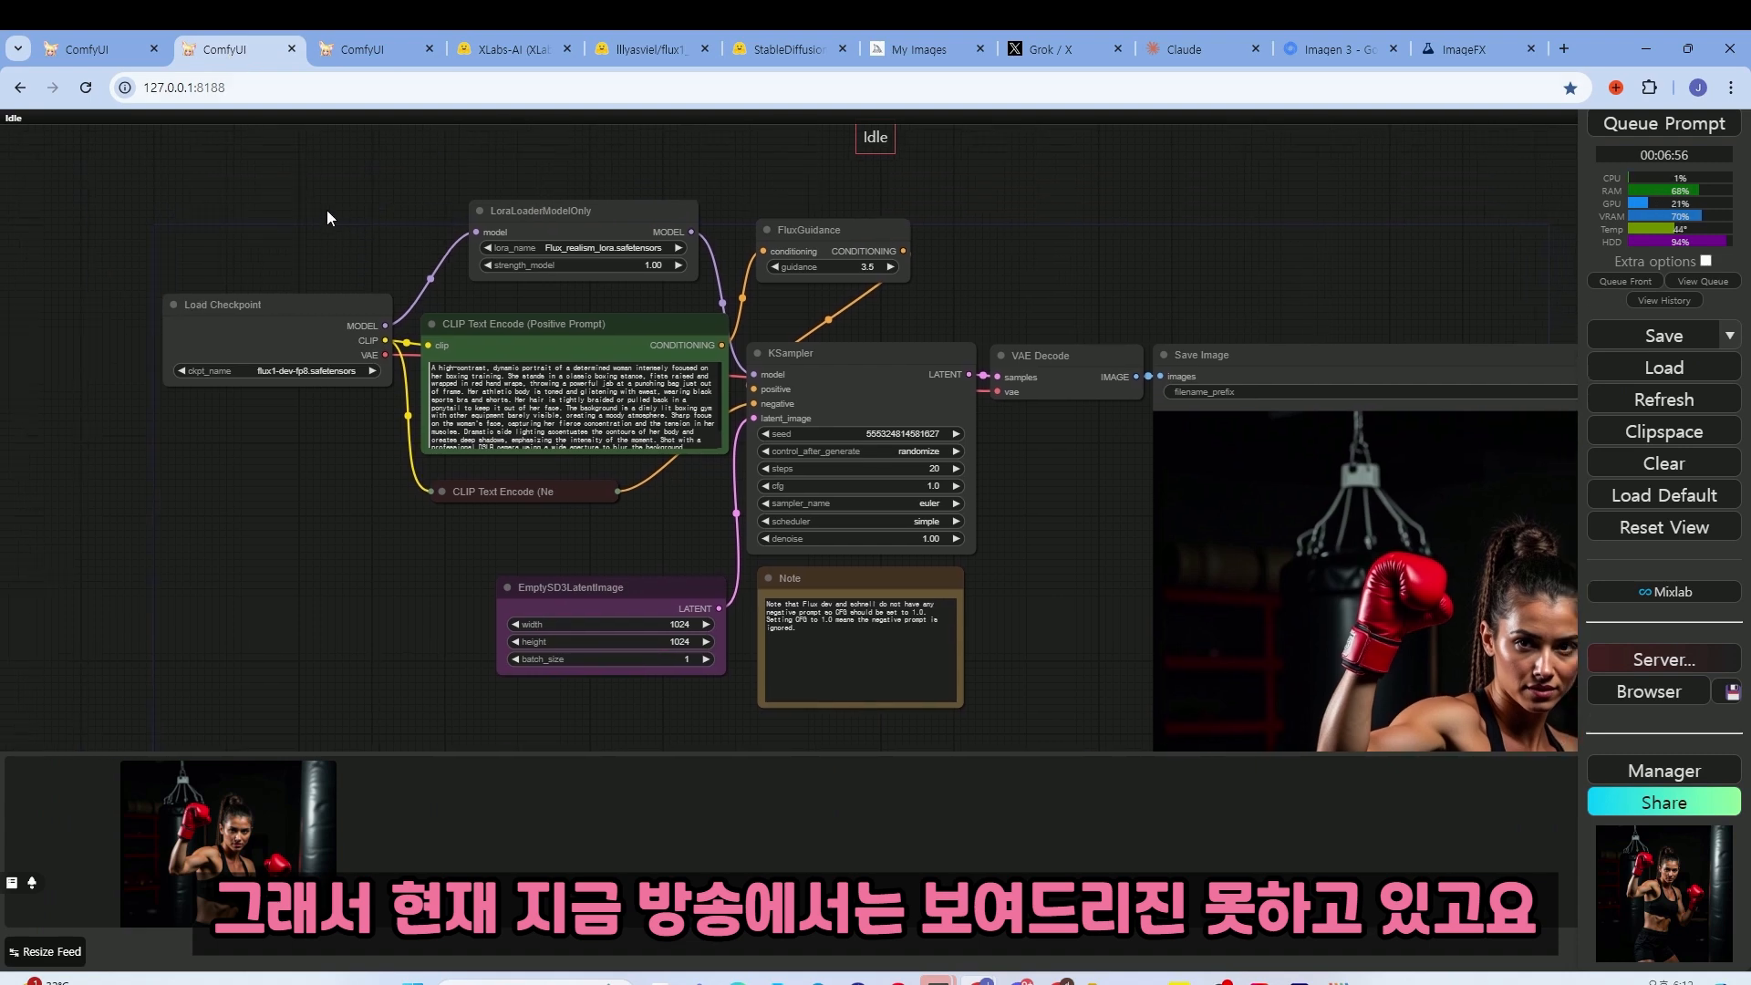
- Switch to the workflow with Florence and Flux groups and examine the Flux group's nodes, including Get Image Size & Count and VAE Encode
{"action": "left_click", "coordinate": [104, 53]}
{"action": "scroll", "coordinate": [420, 242], "scroll_direction": "up", "scroll_amount": 3}
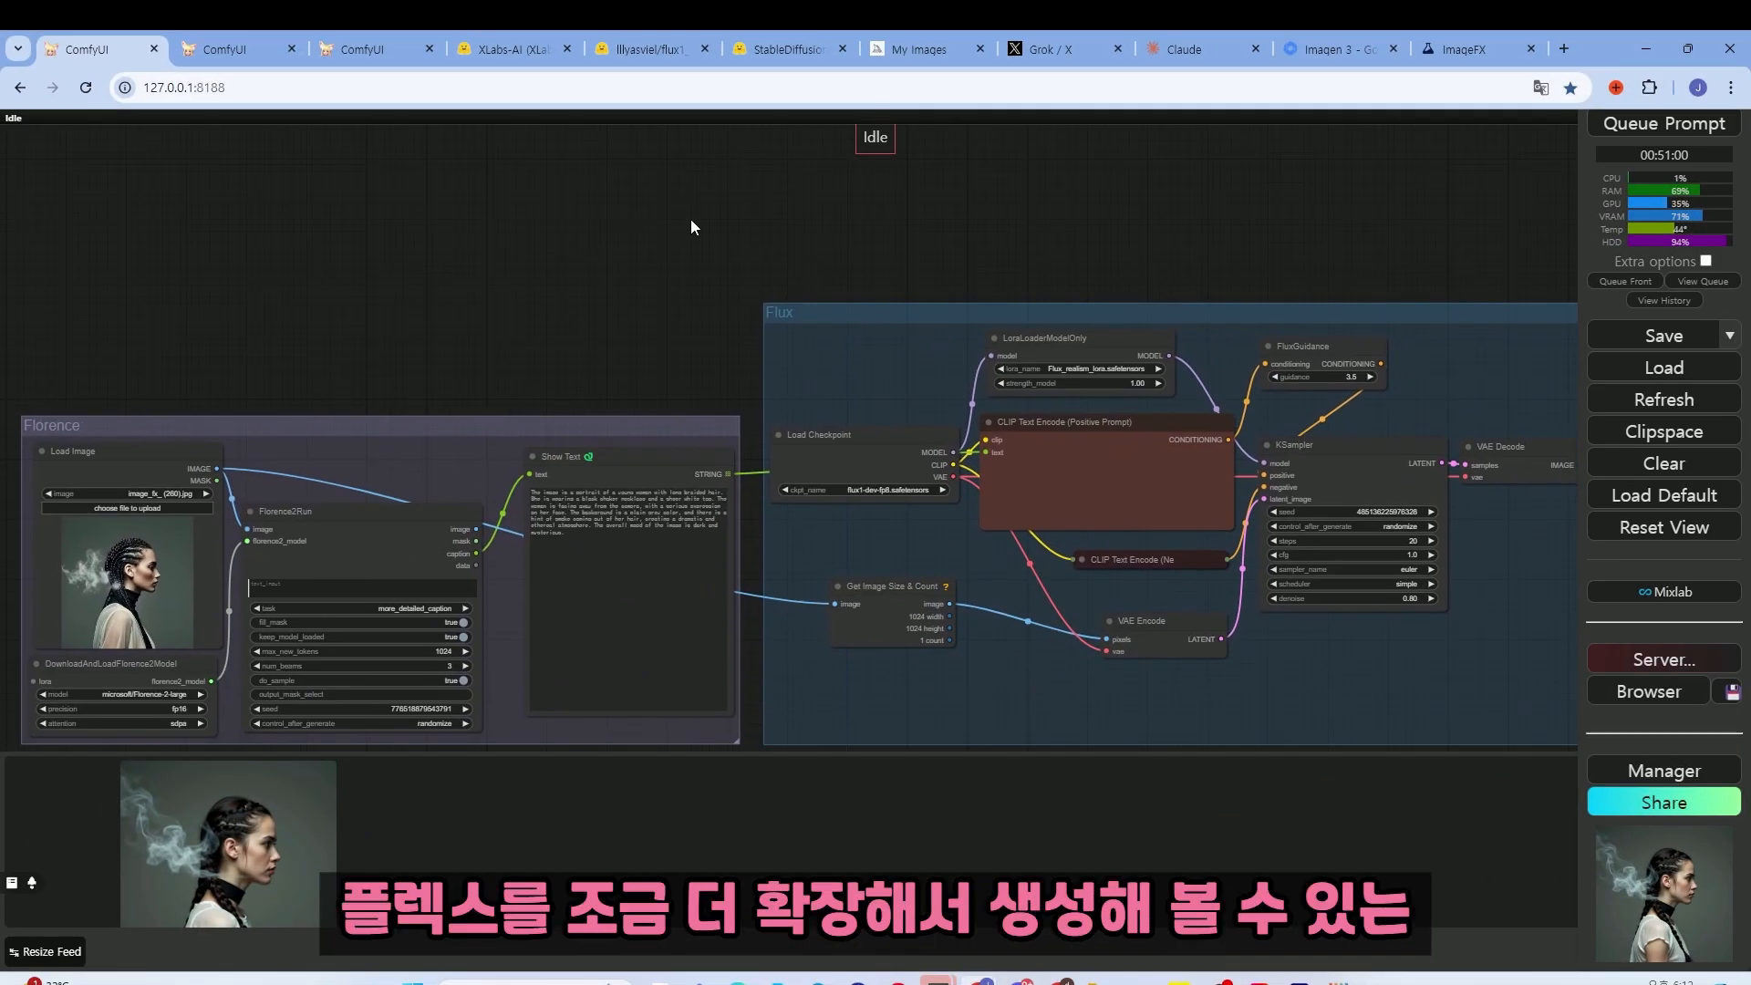
{"action": "scroll", "coordinate": [684, 225], "scroll_direction": "up", "scroll_amount": 2}
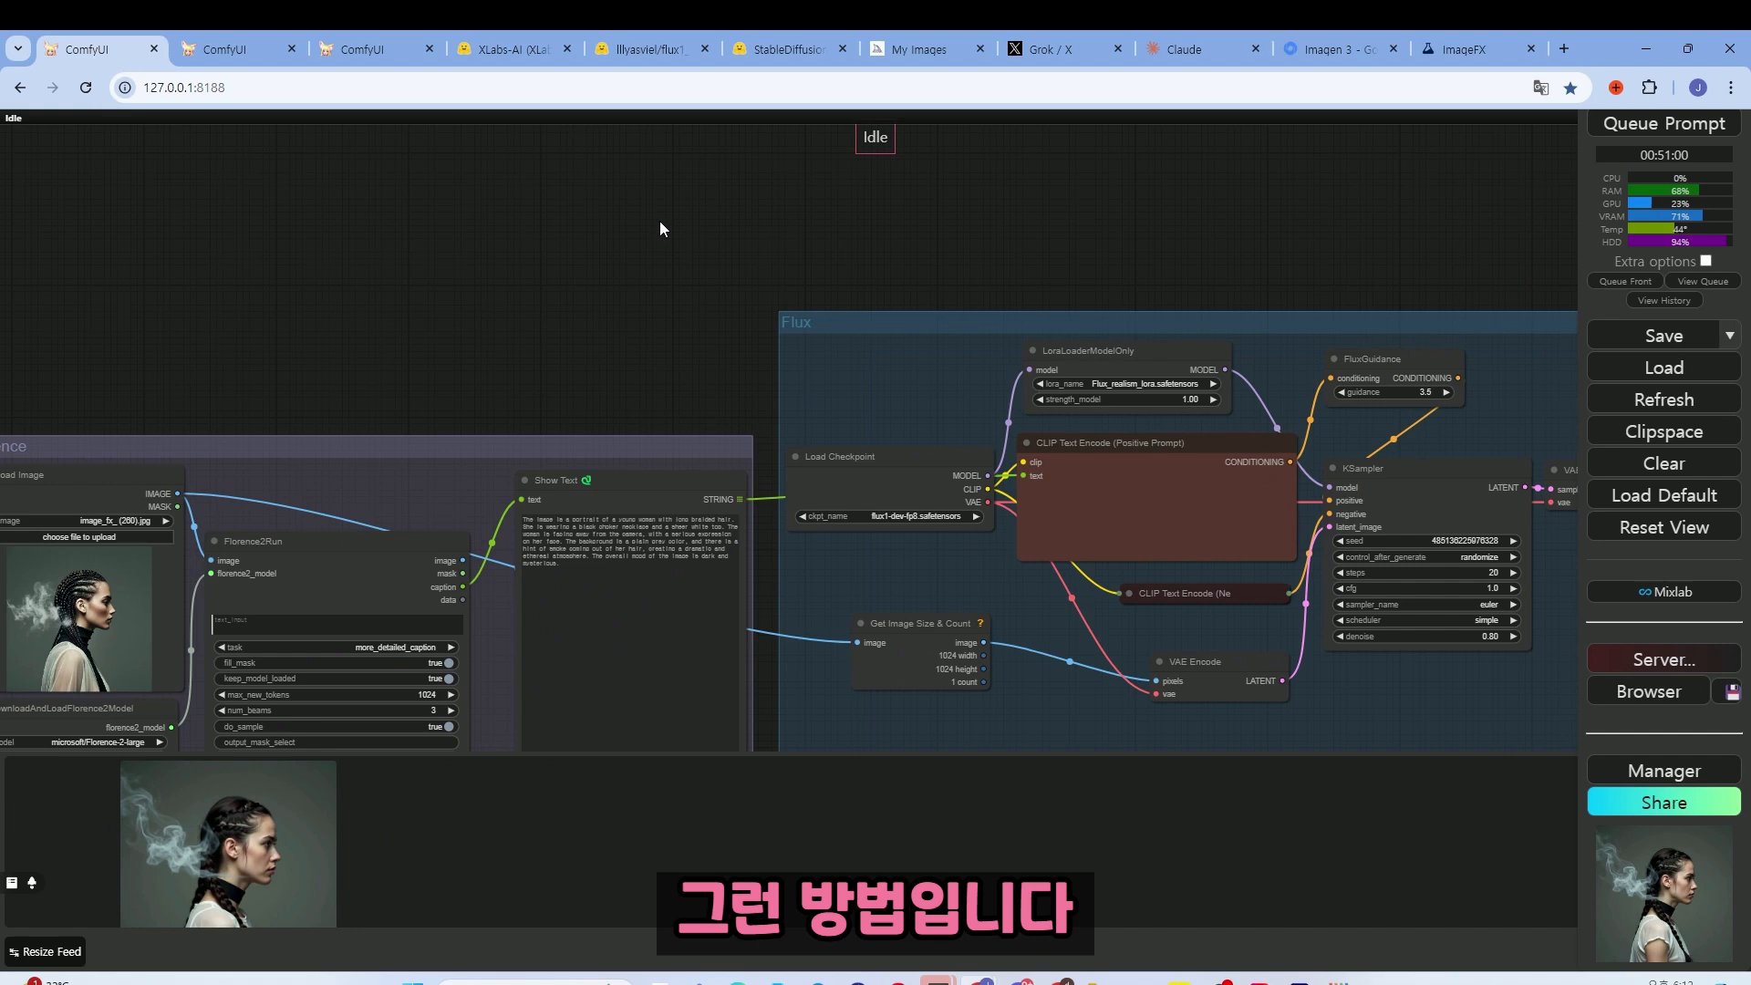
{"action": "left_click_drag", "start_coordinate": [673, 233], "coordinate": [706, 178]}
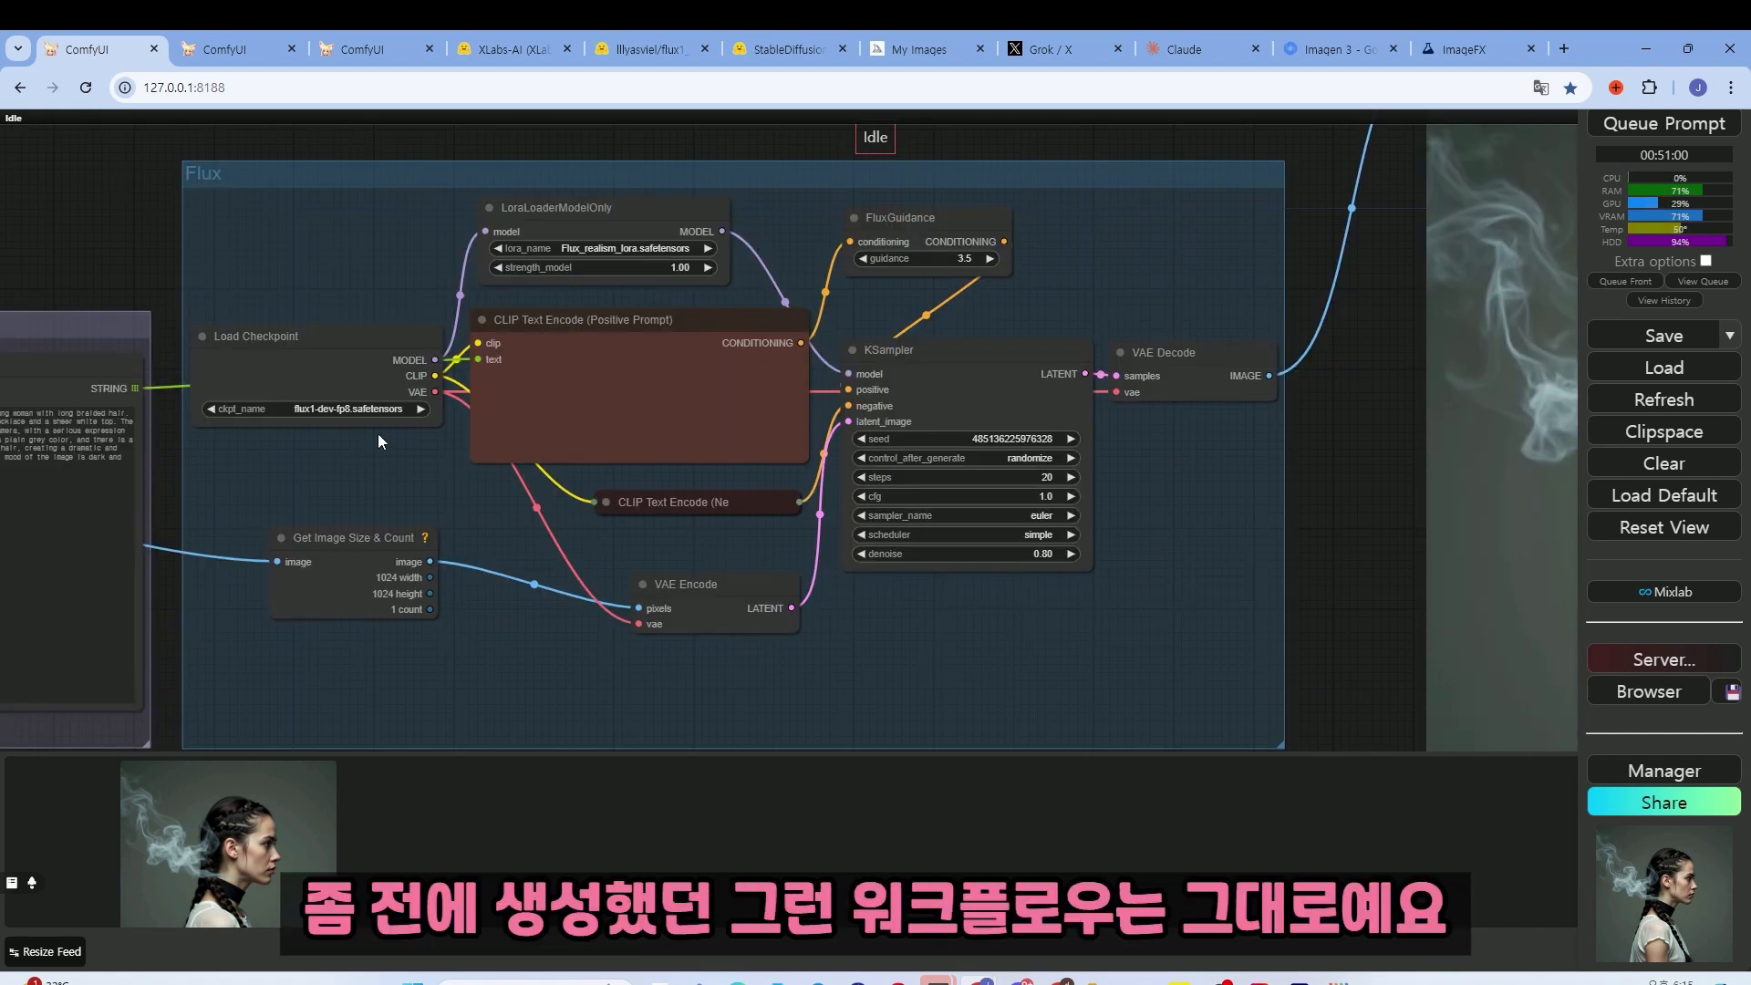
{"action": "scroll", "coordinate": [1132, 500], "scroll_direction": "down", "scroll_amount": 3}
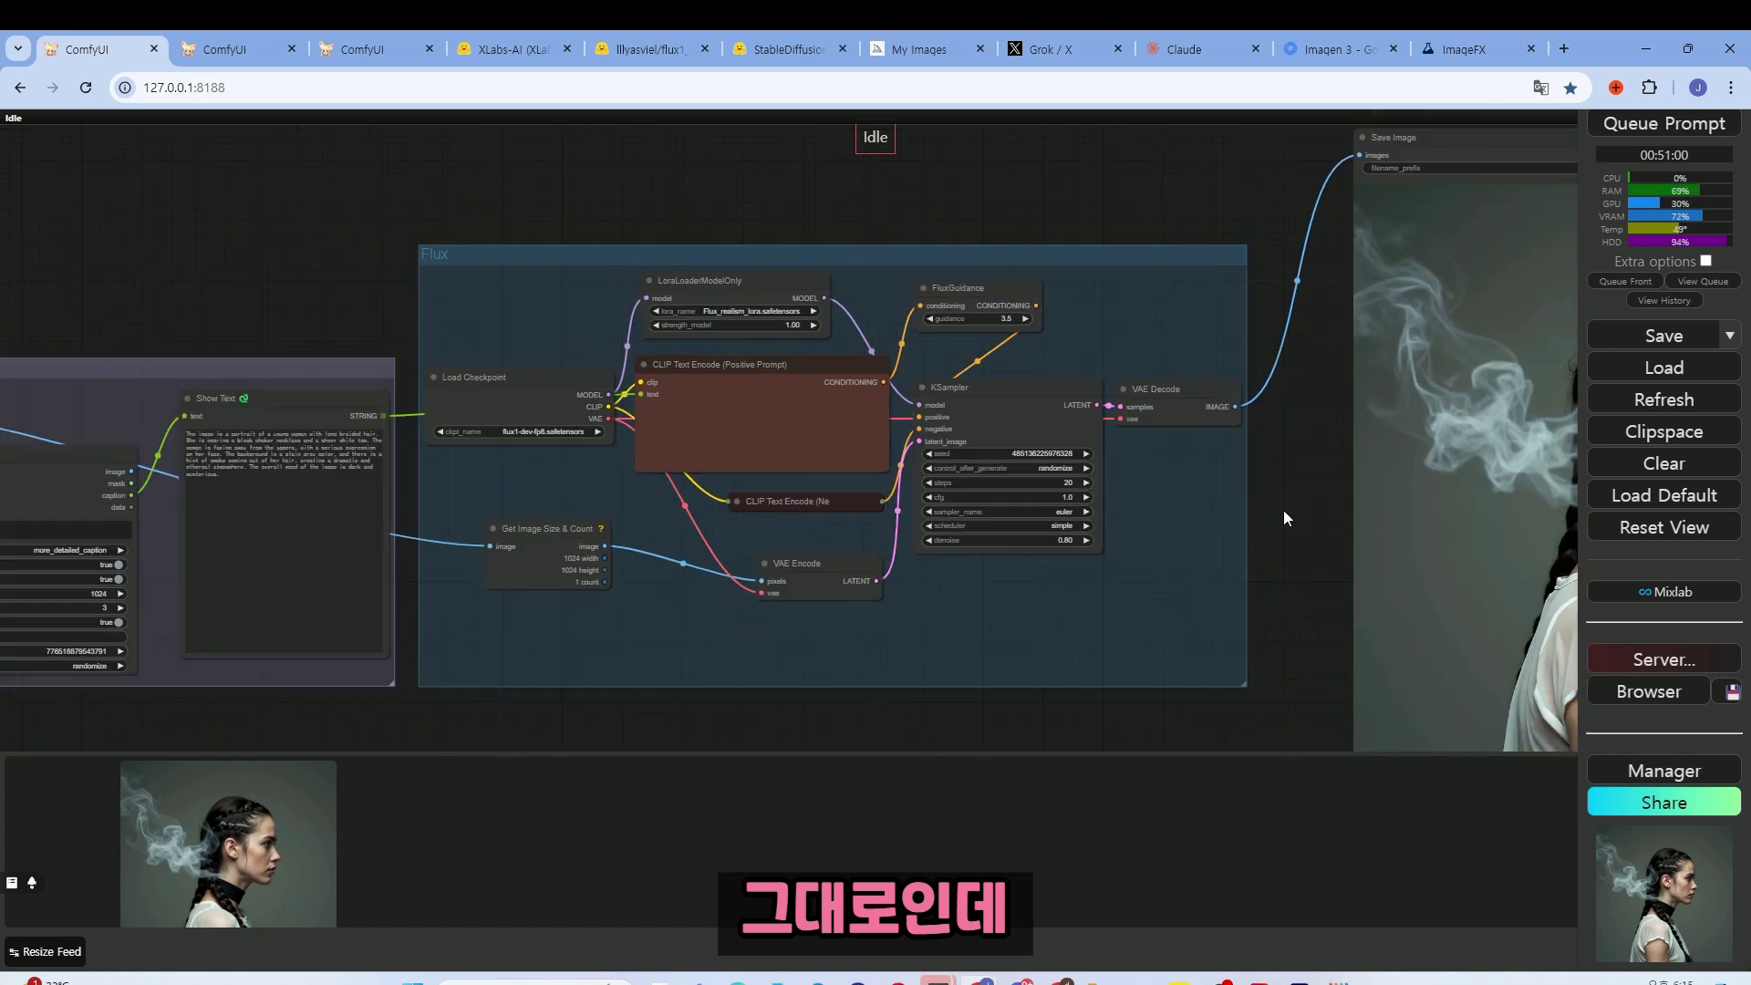
{"action": "left_click_drag", "start_coordinate": [1284, 518], "coordinate": [1405, 472]}
{"action": "scroll", "coordinate": [950, 503], "scroll_direction": "up", "scroll_amount": 3}
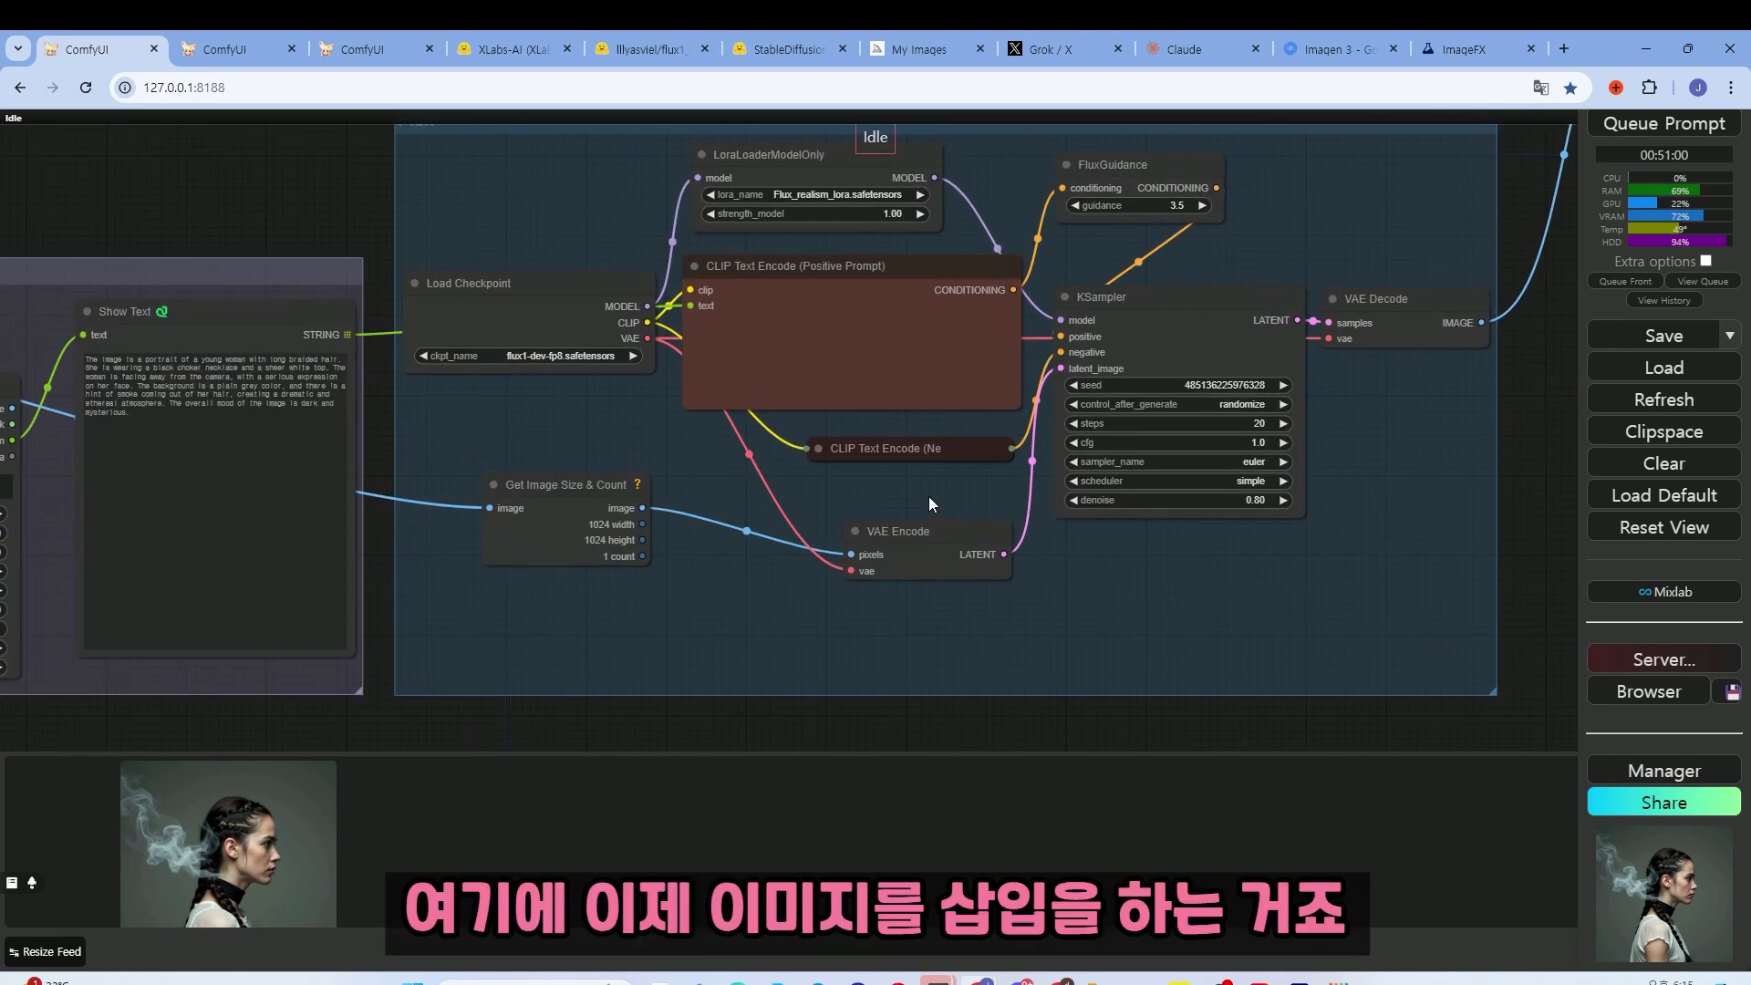
- Examine the Florence group's Load Image, Florence2Run and Show Text nodes and their connections to the Flux group
{"action": "scroll", "coordinate": [871, 533], "scroll_direction": "down", "scroll_amount": 3}
{"action": "left_click_drag", "start_coordinate": [723, 692], "coordinate": [1043, 710]}
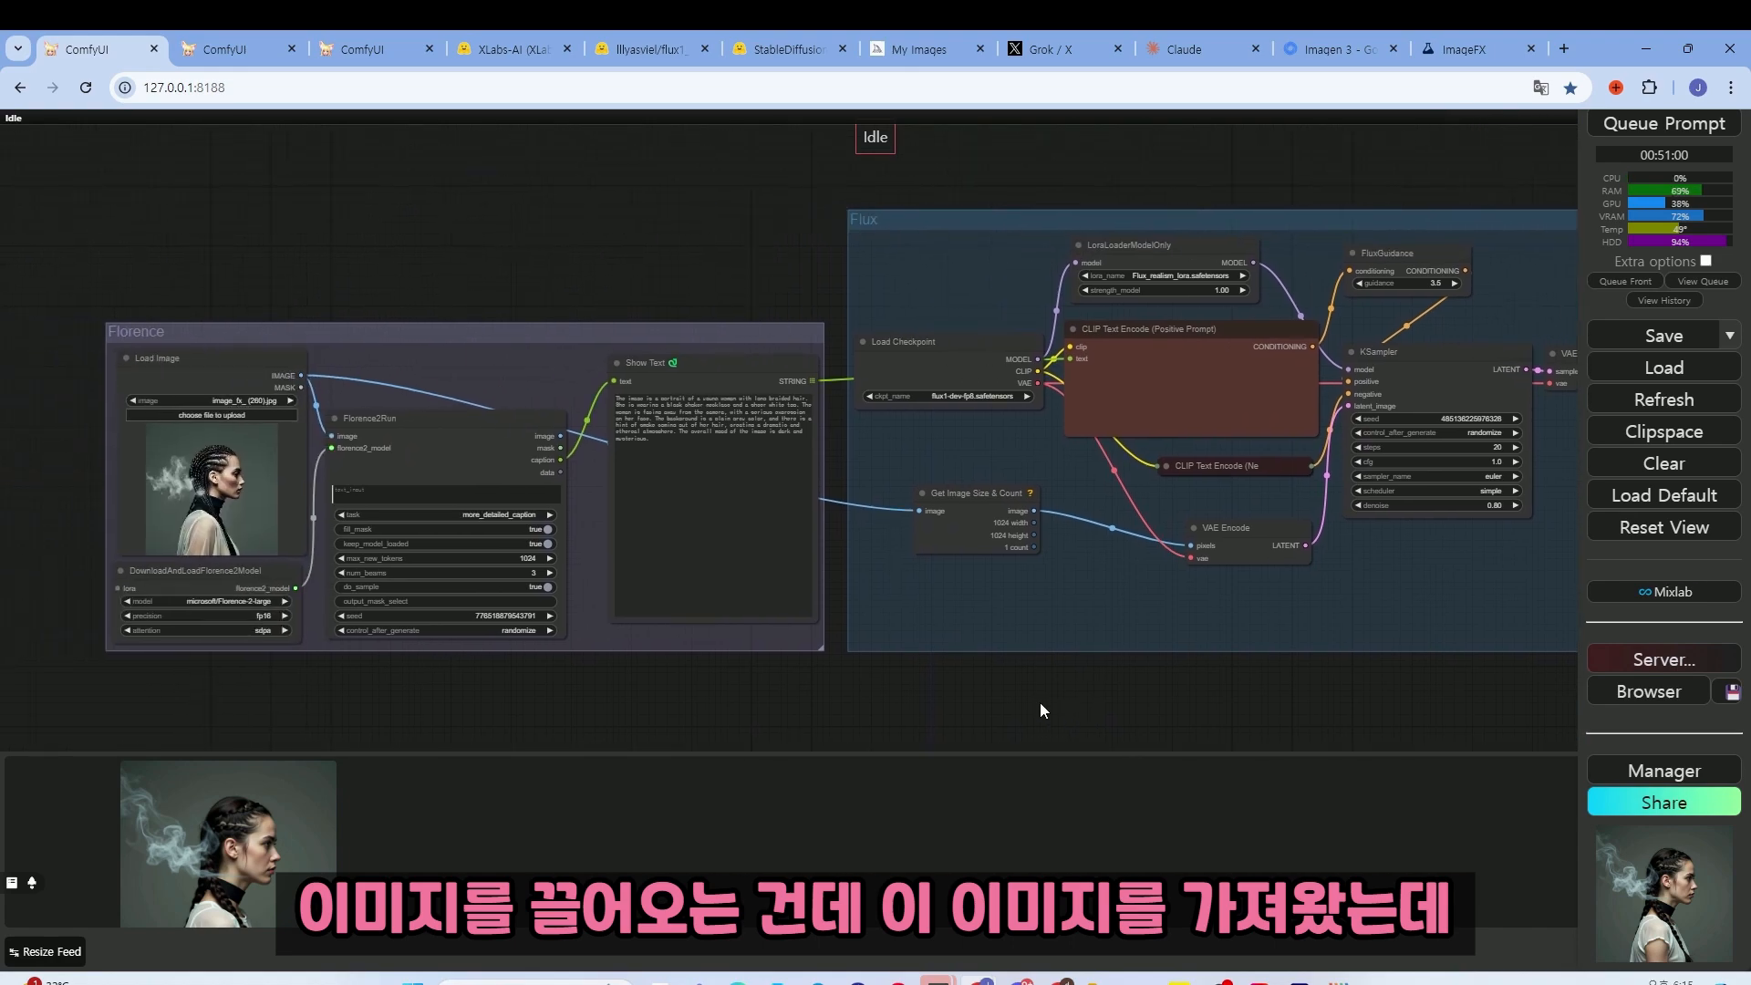
{"action": "scroll", "coordinate": [412, 280], "scroll_direction": "up", "scroll_amount": 2}
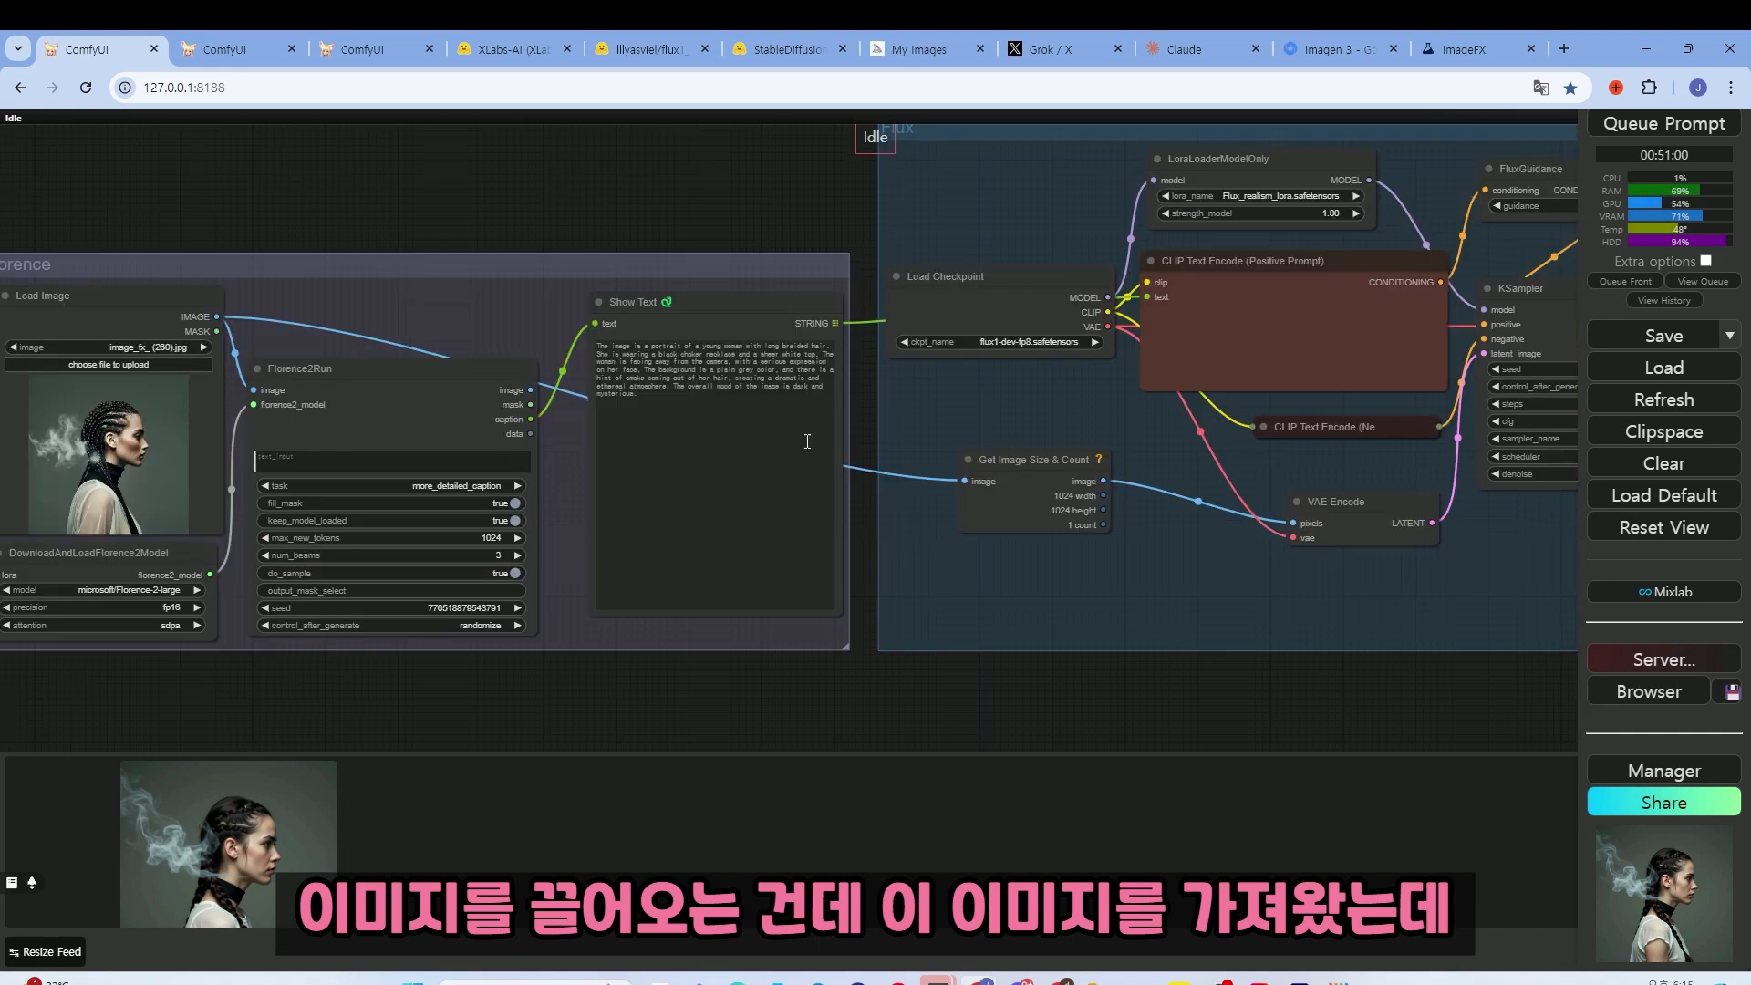
{"action": "left_click_drag", "start_coordinate": [733, 192], "coordinate": [618, 203]}
{"action": "left_click_drag", "start_coordinate": [50, 498], "coordinate": [173, 499]}
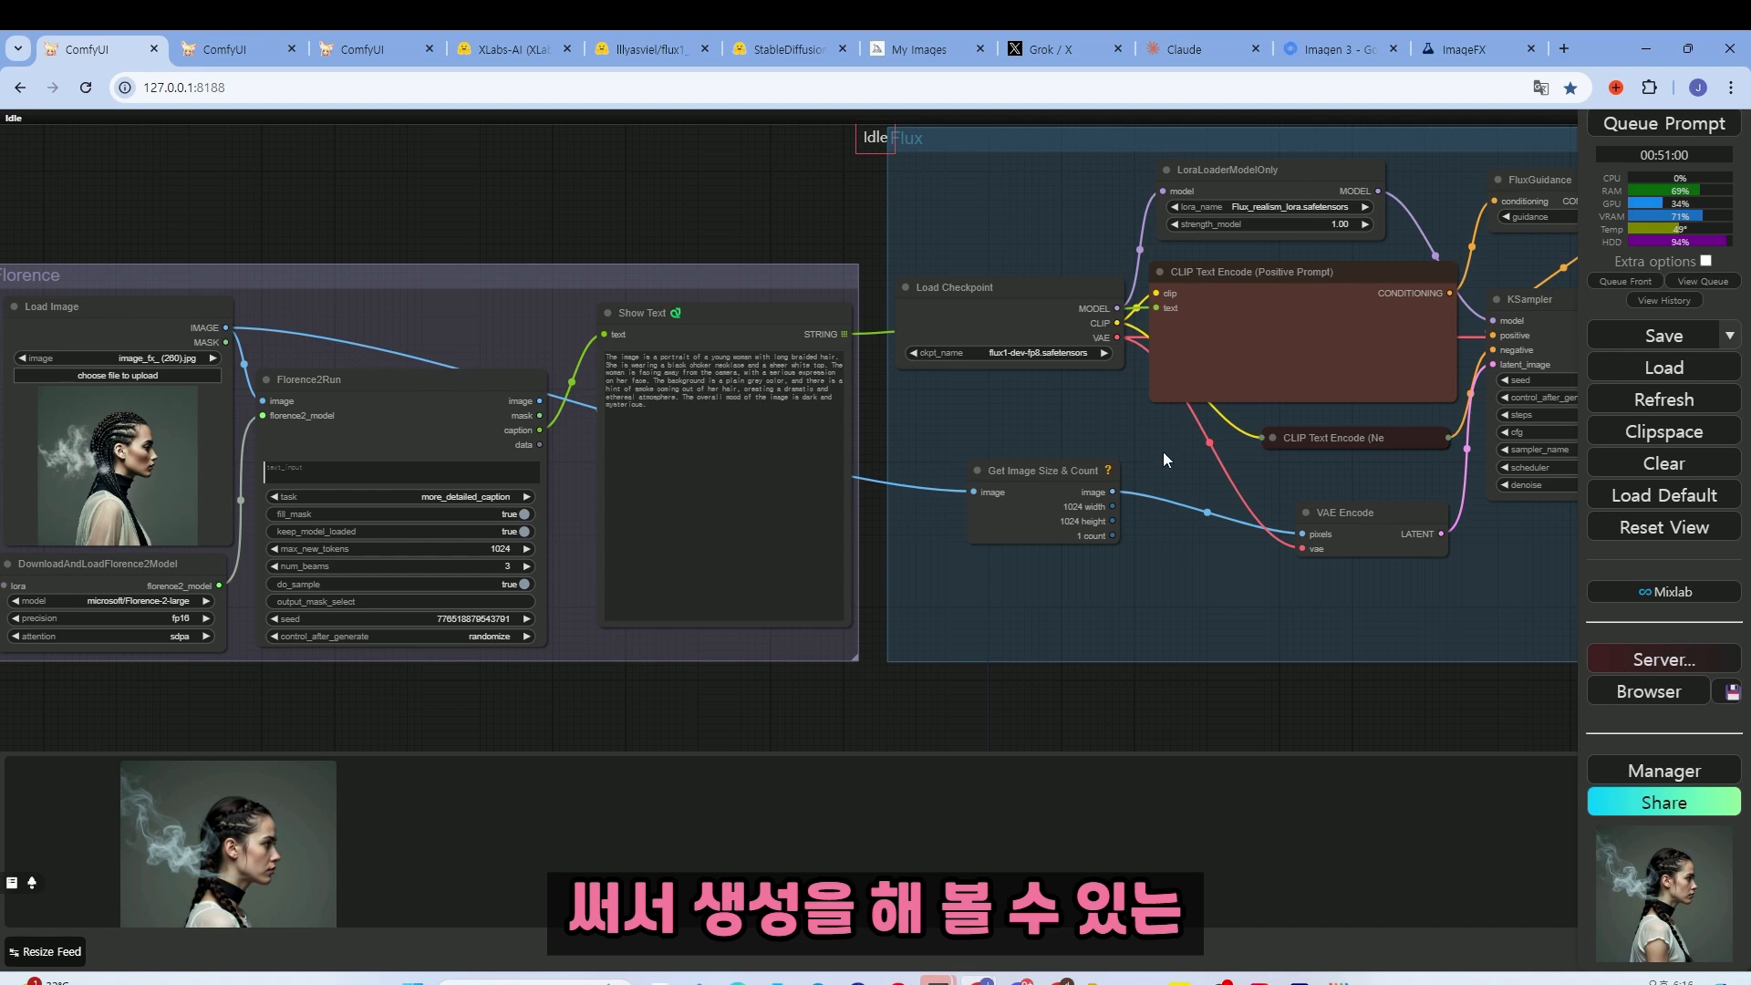
- Look over the linked Flux nodes and move the Florence group slightly closer to the Flux group
{"action": "left_click_drag", "start_coordinate": [1509, 520], "coordinate": [1120, 507]}
{"action": "scroll", "coordinate": [1105, 517], "scroll_direction": "down", "scroll_amount": 2}
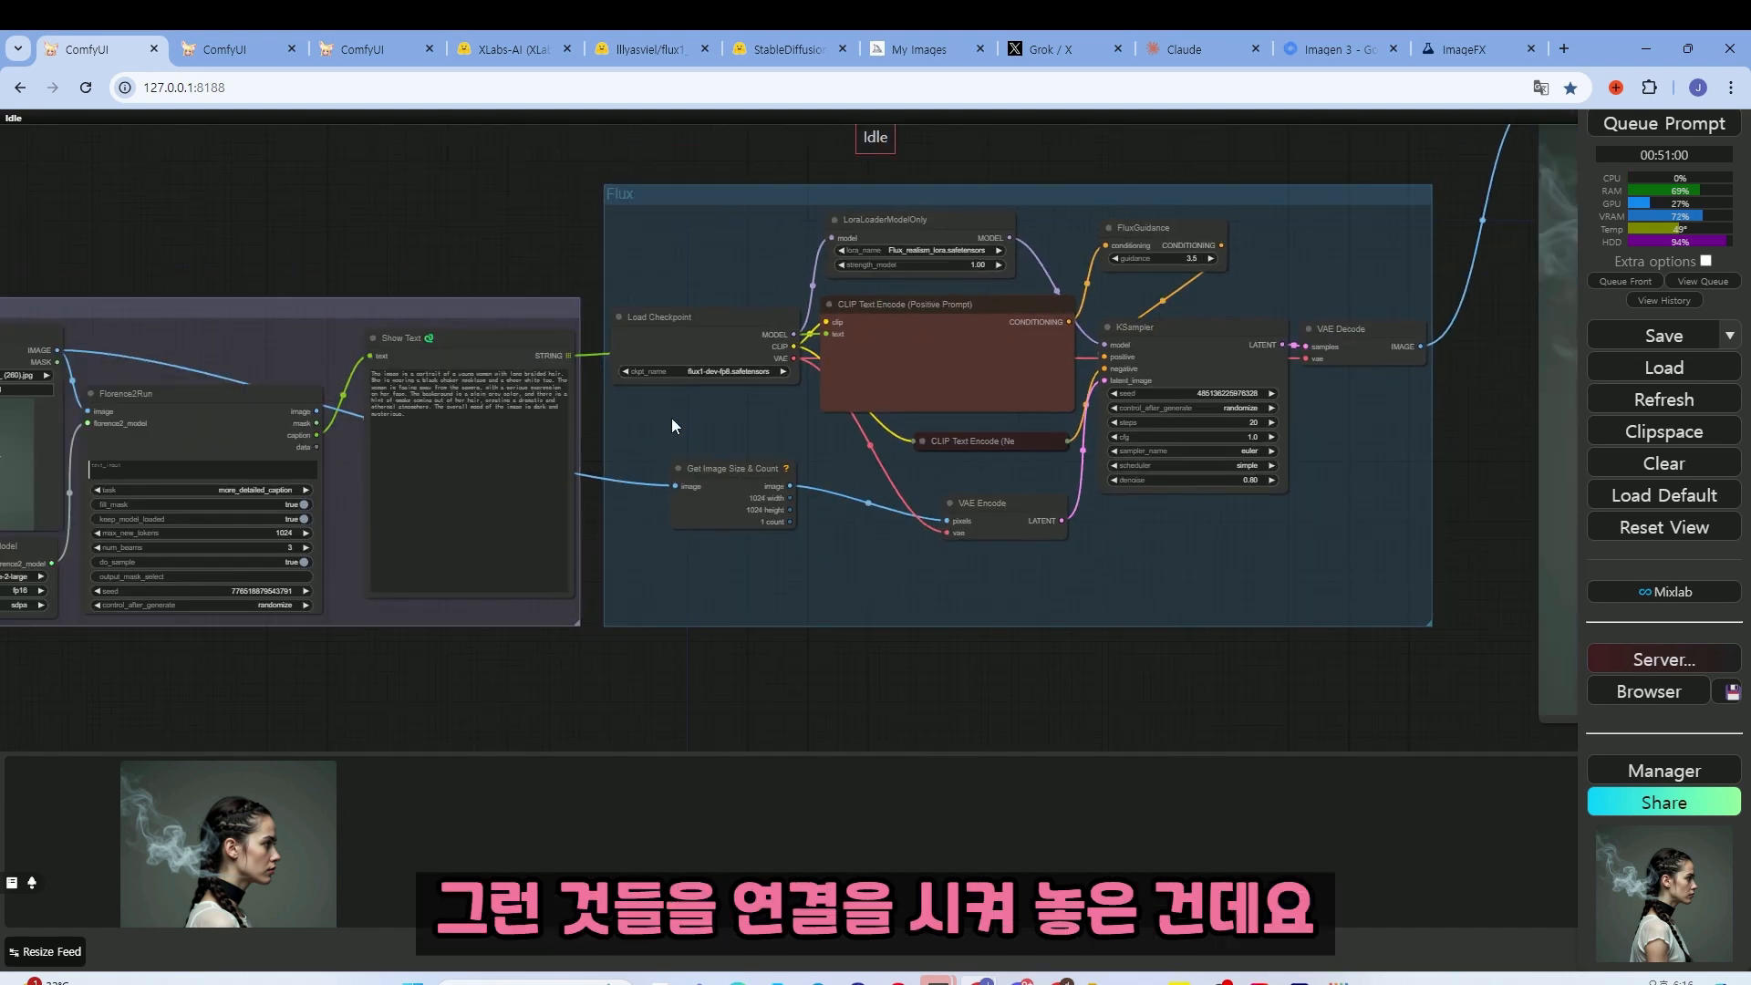
{"action": "left_click_drag", "start_coordinate": [500, 259], "coordinate": [753, 272]}
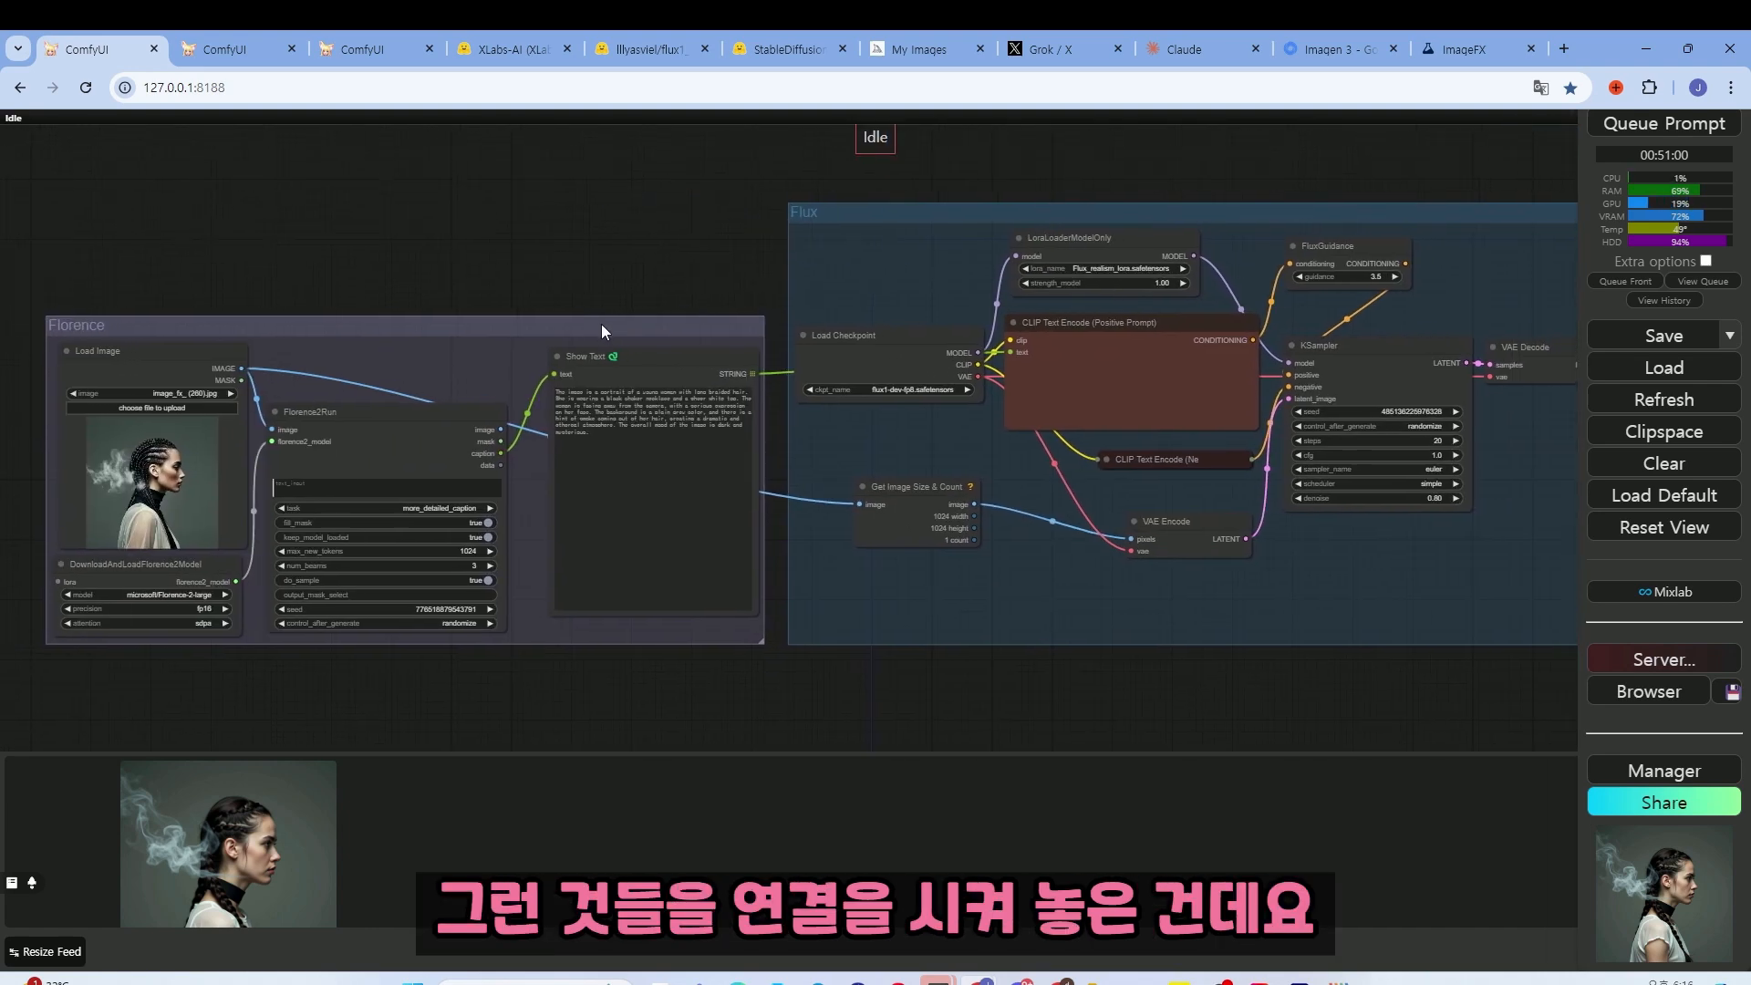
{"action": "mouse_move", "coordinate": [468, 323]}
{"action": "left_mouse_down"}
{"action": "mouse_move", "coordinate": [482, 276]}
{"action": "mouse_move", "coordinate": [443, 292]}
{"action": "mouse_move", "coordinate": [490, 321]}
{"action": "left_mouse_up"}
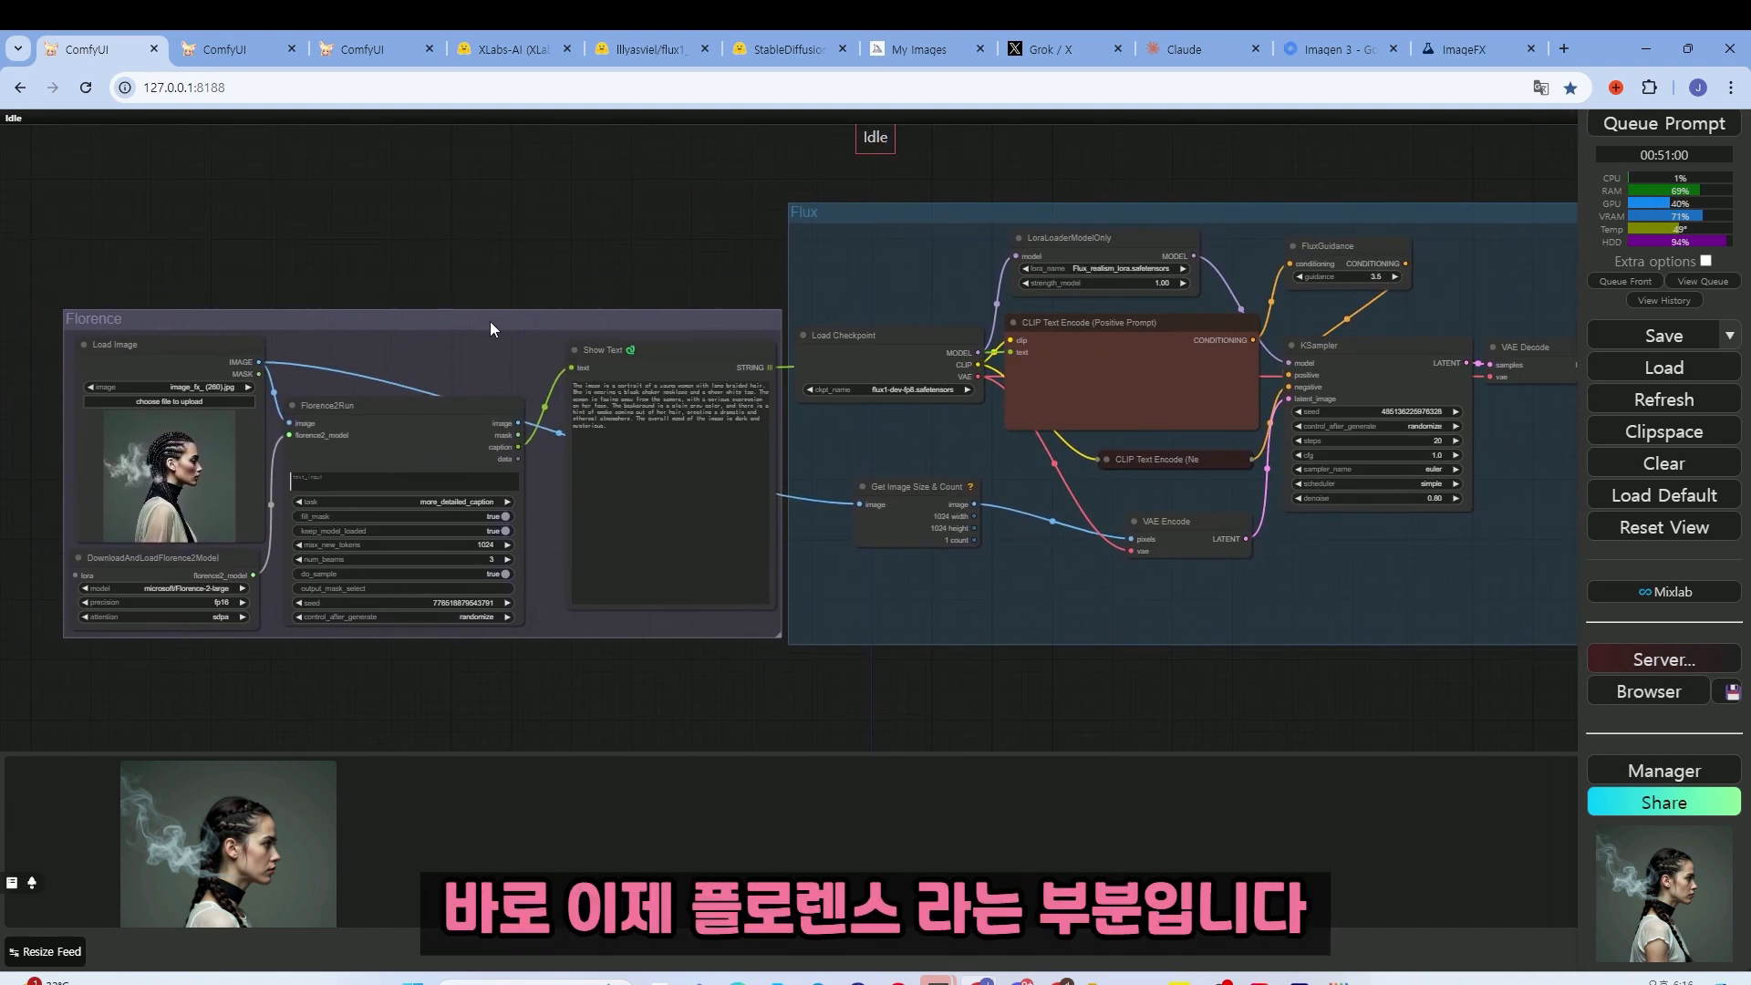
{"action": "scroll", "coordinate": [397, 221], "scroll_direction": "up", "scroll_amount": 3}
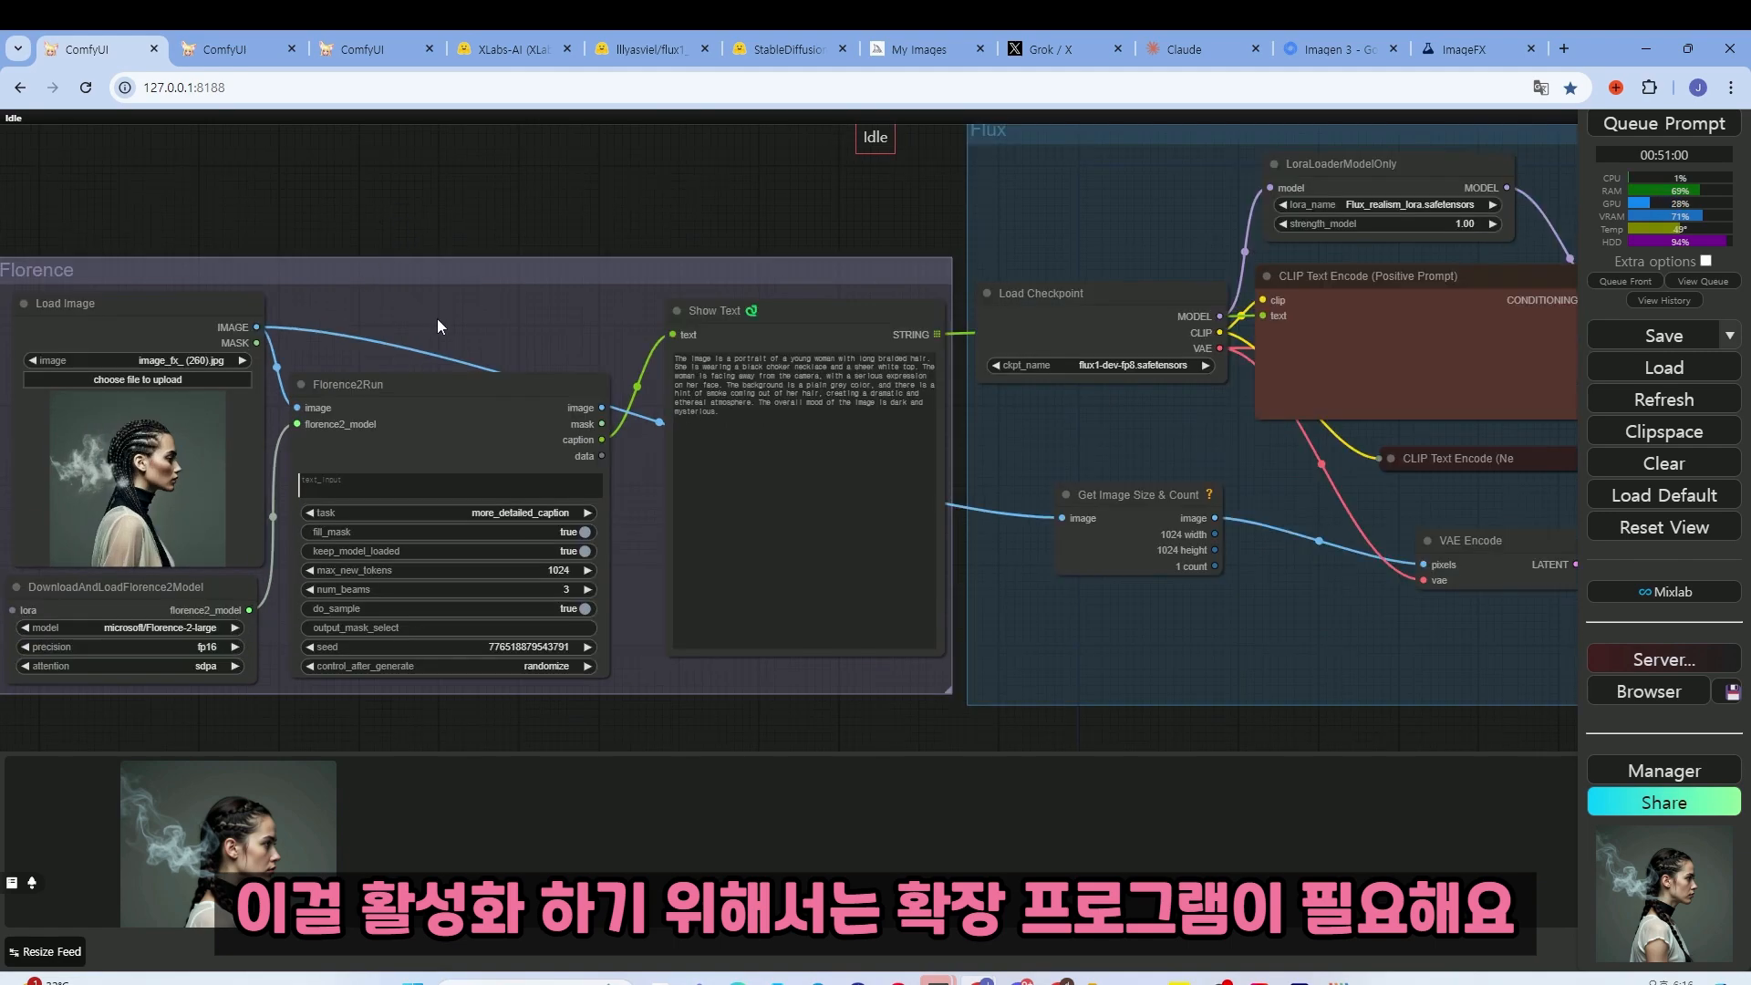
- Search the custom nodes manager for "florenc" to check the Florence extensions, leaving without installing anything
{"action": "left_click", "coordinate": [1669, 771]}
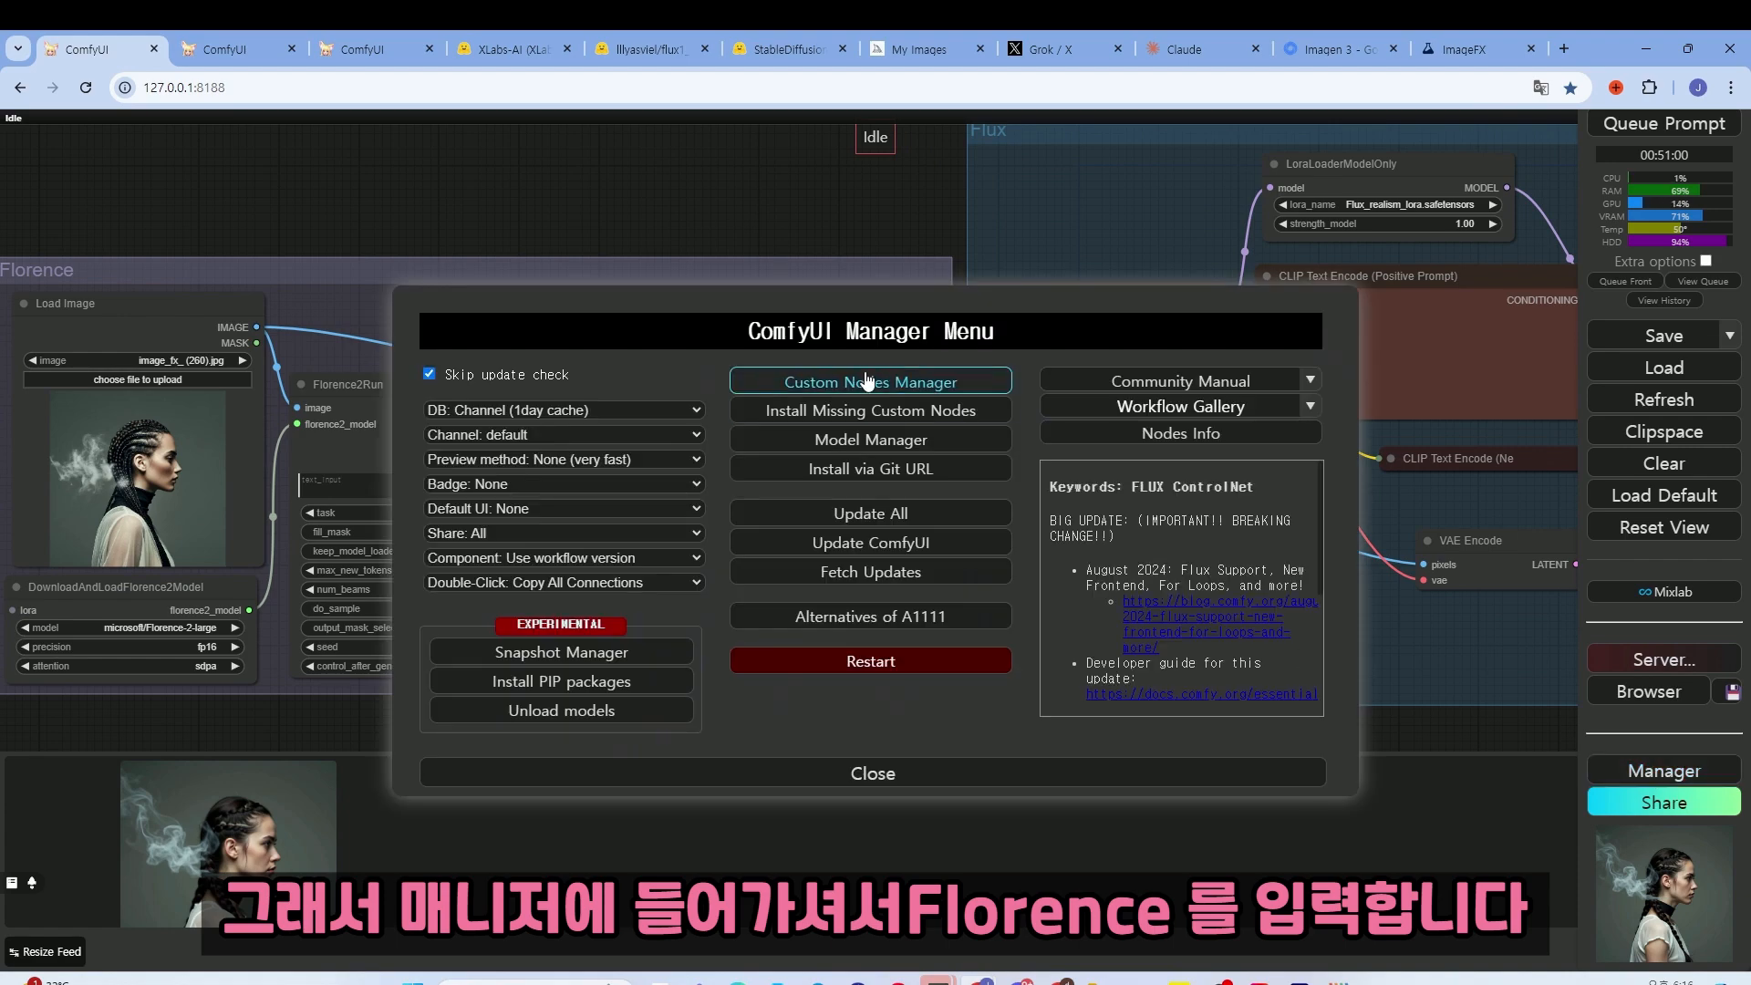
{"action": "left_click", "coordinate": [868, 378]}
{"action": "left_click", "coordinate": [459, 222]}
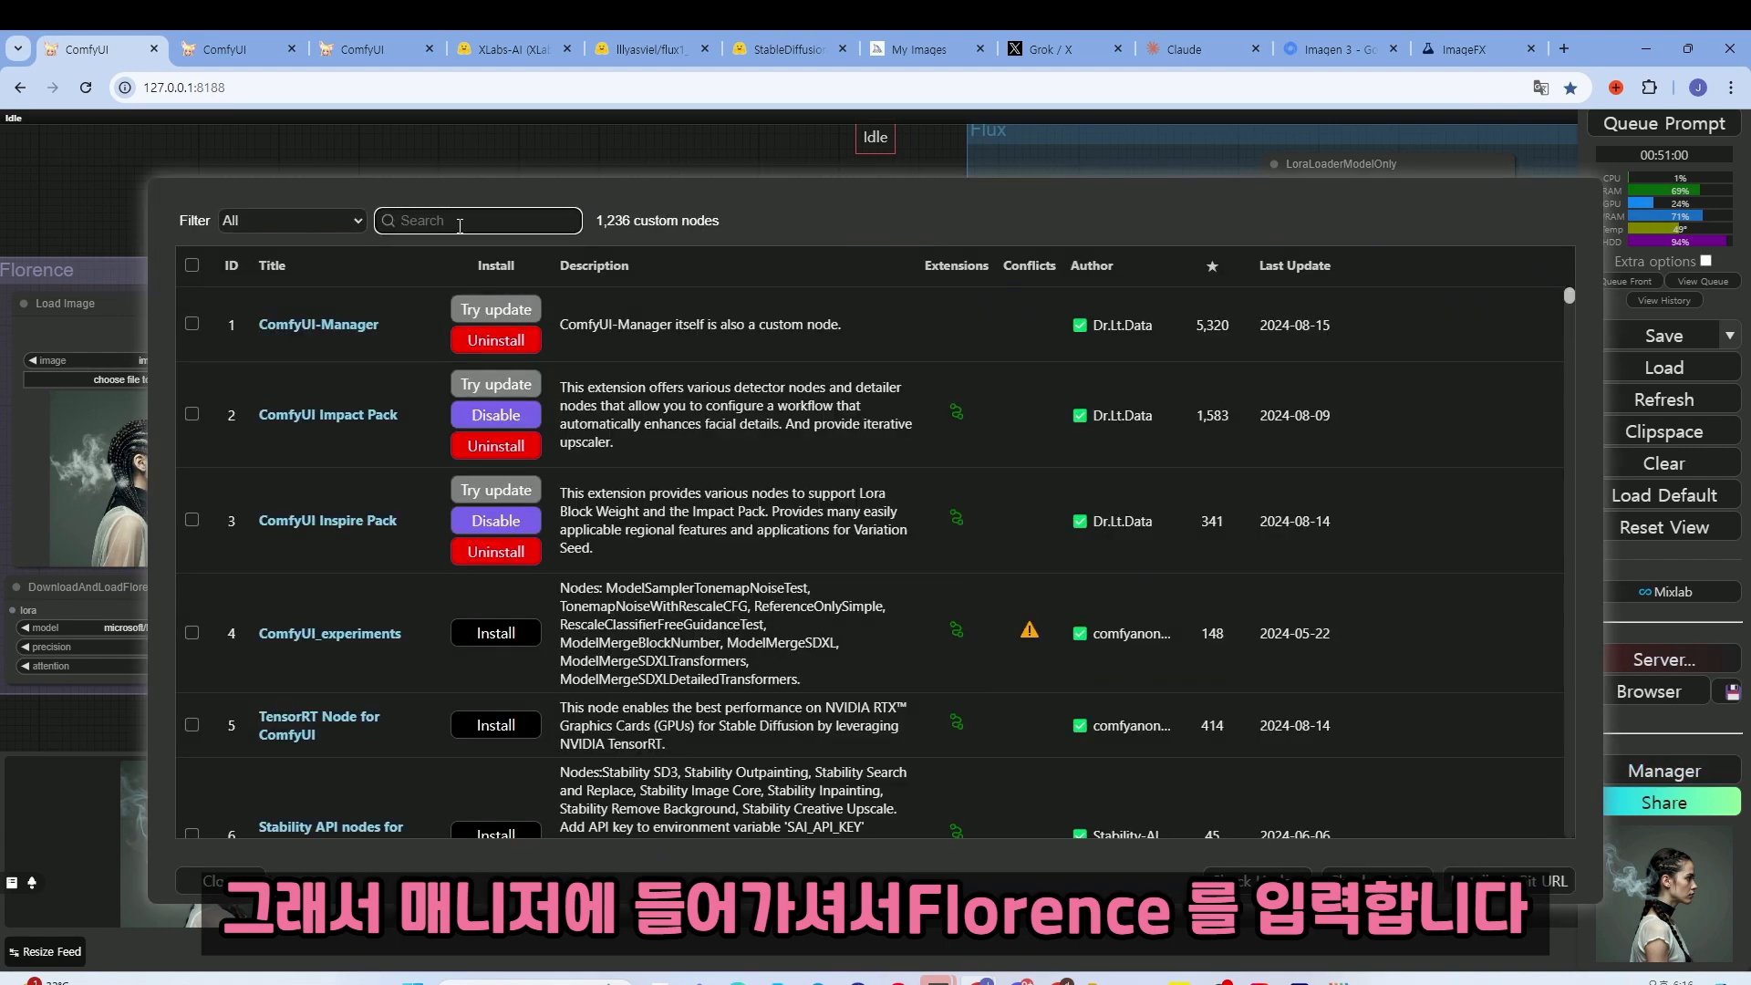
{"action": "type", "text": "flo"}
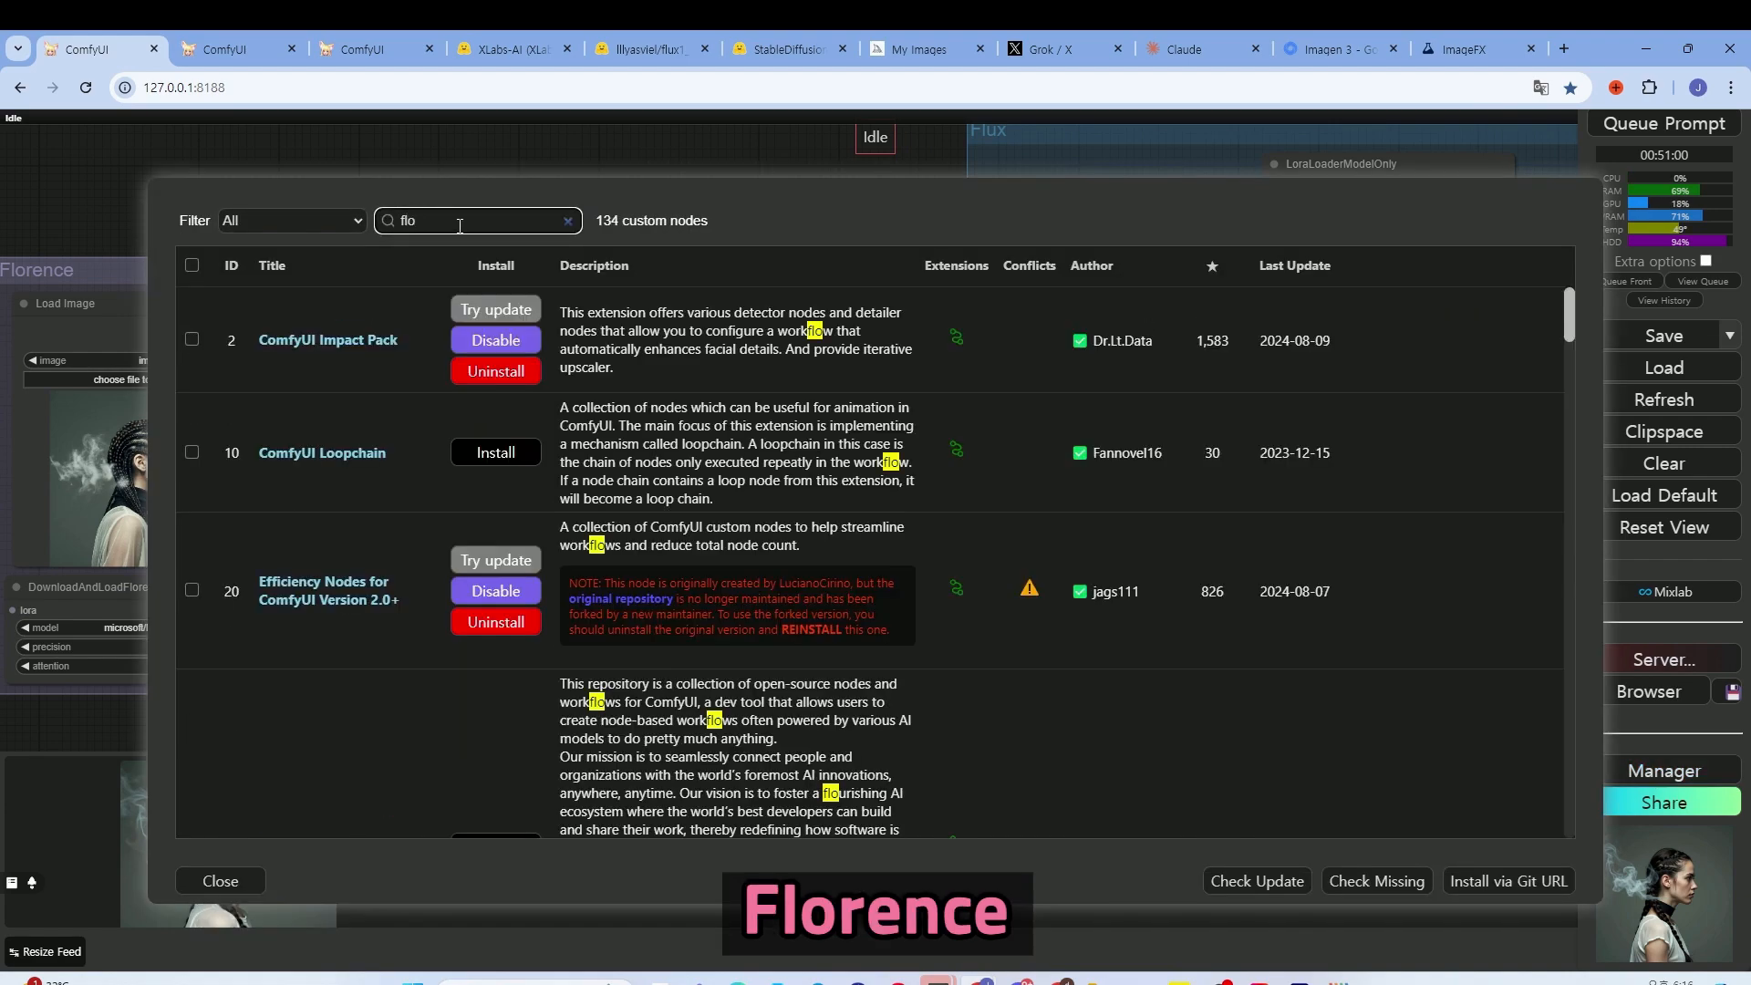
{"action": "type", "text": "renc"}
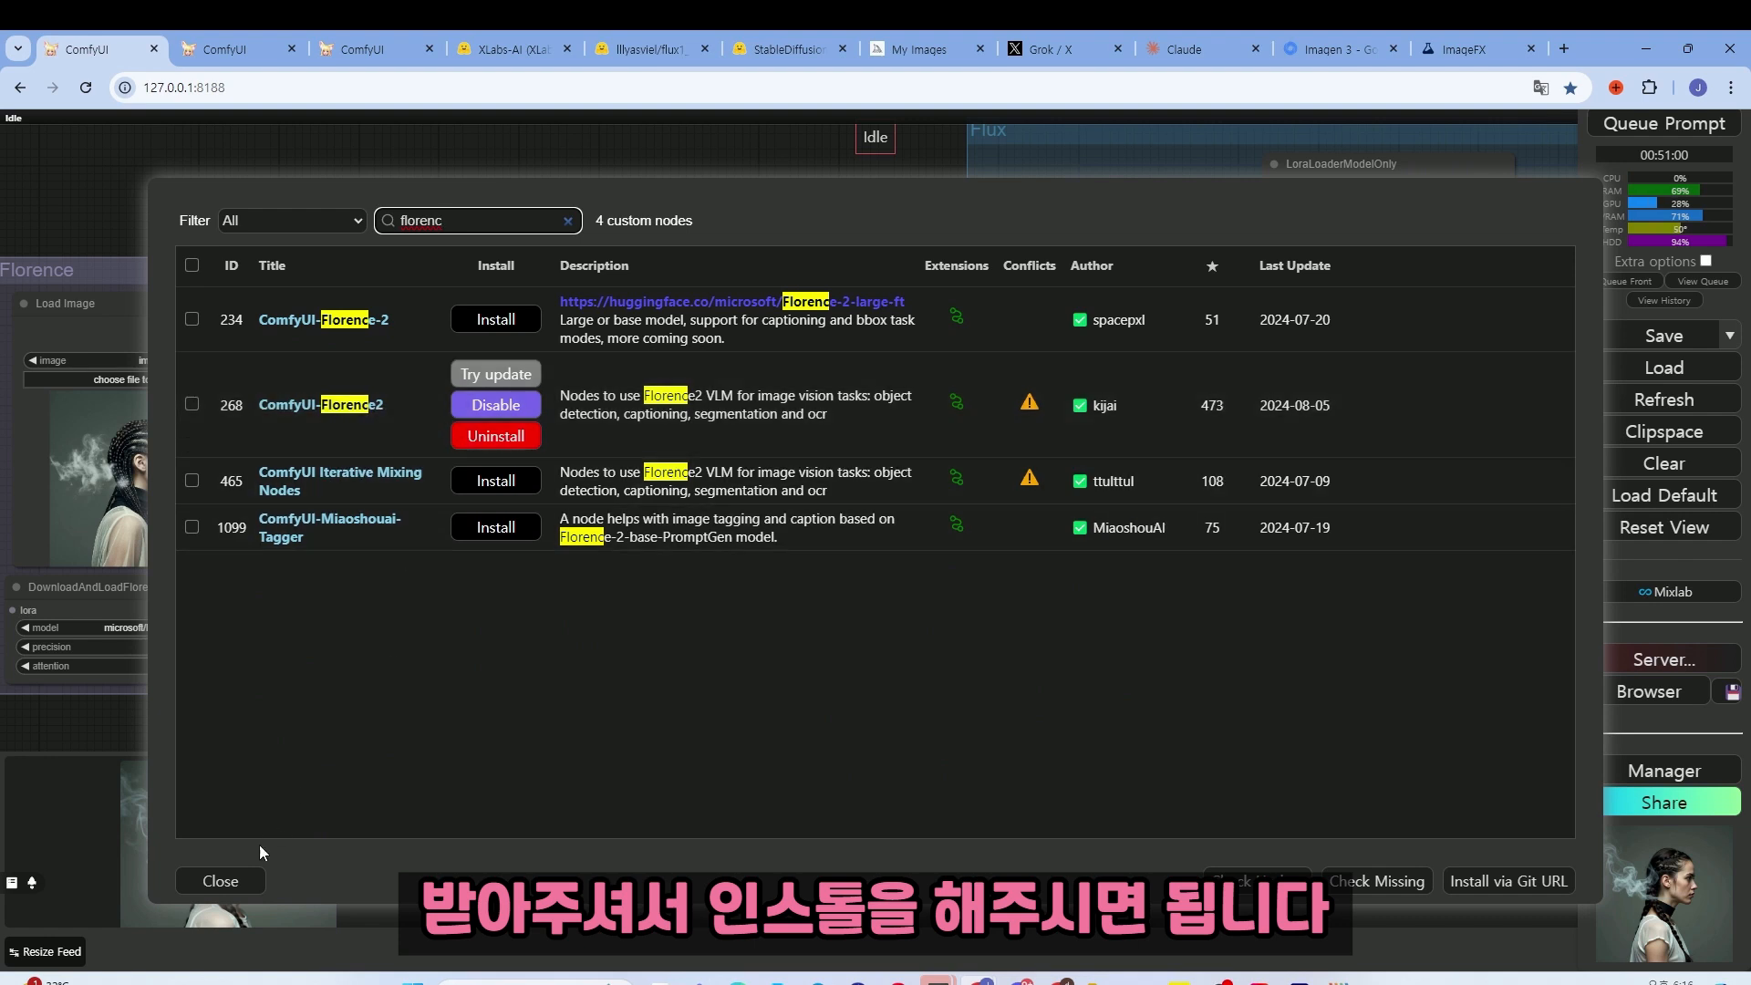
{"action": "left_click", "coordinate": [218, 881]}
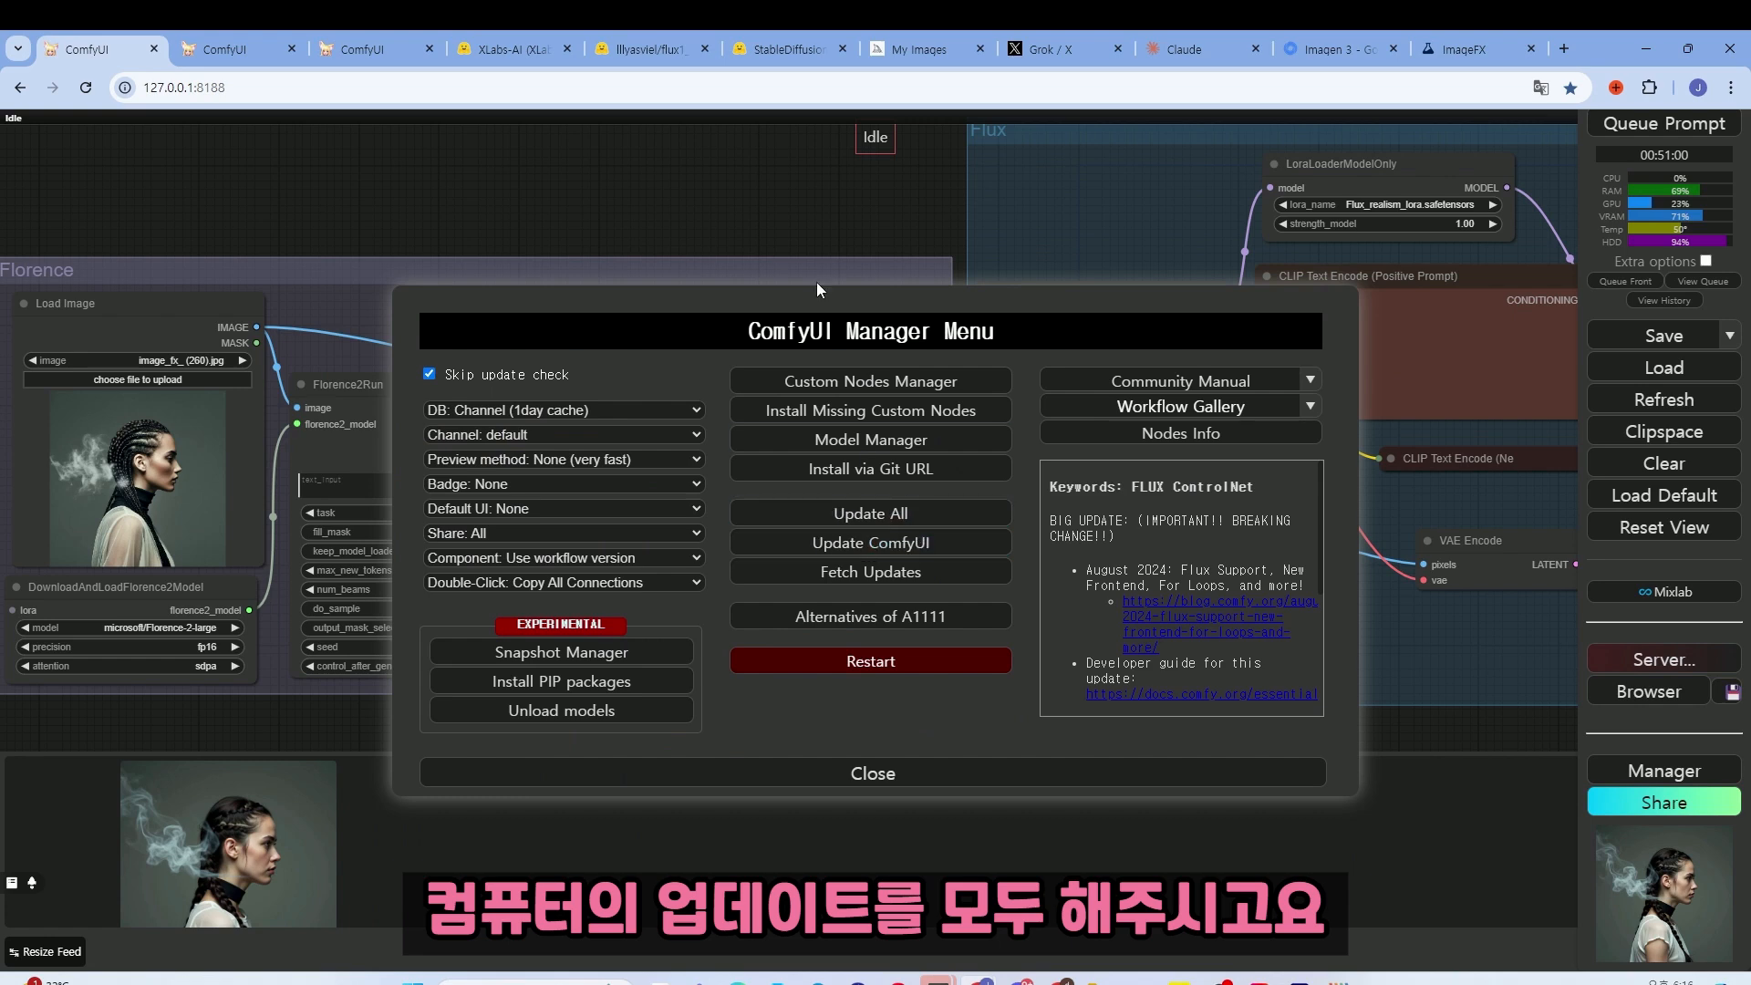
{"action": "left_click", "coordinate": [864, 776]}
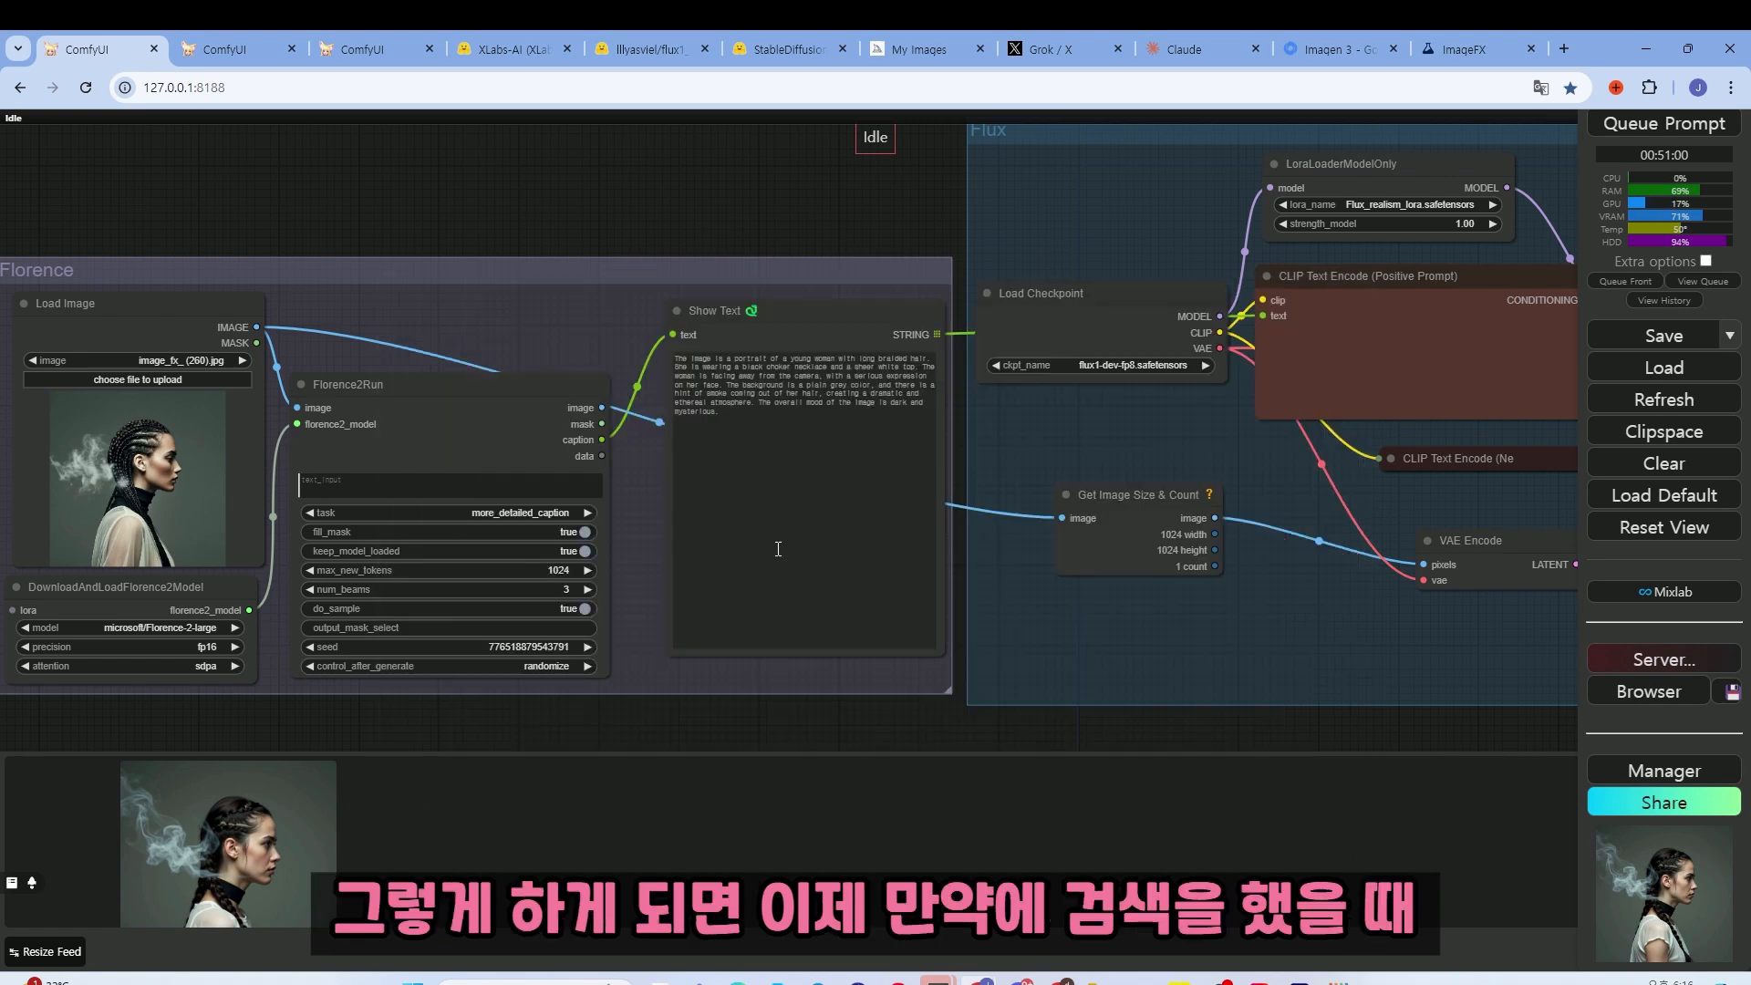
- Add a second Florence2Run node to the canvas and place it above the Florence group
{"action": "left_click_drag", "start_coordinate": [584, 207], "coordinate": [836, 226]}
{"action": "double_click", "coordinate": [739, 206]}
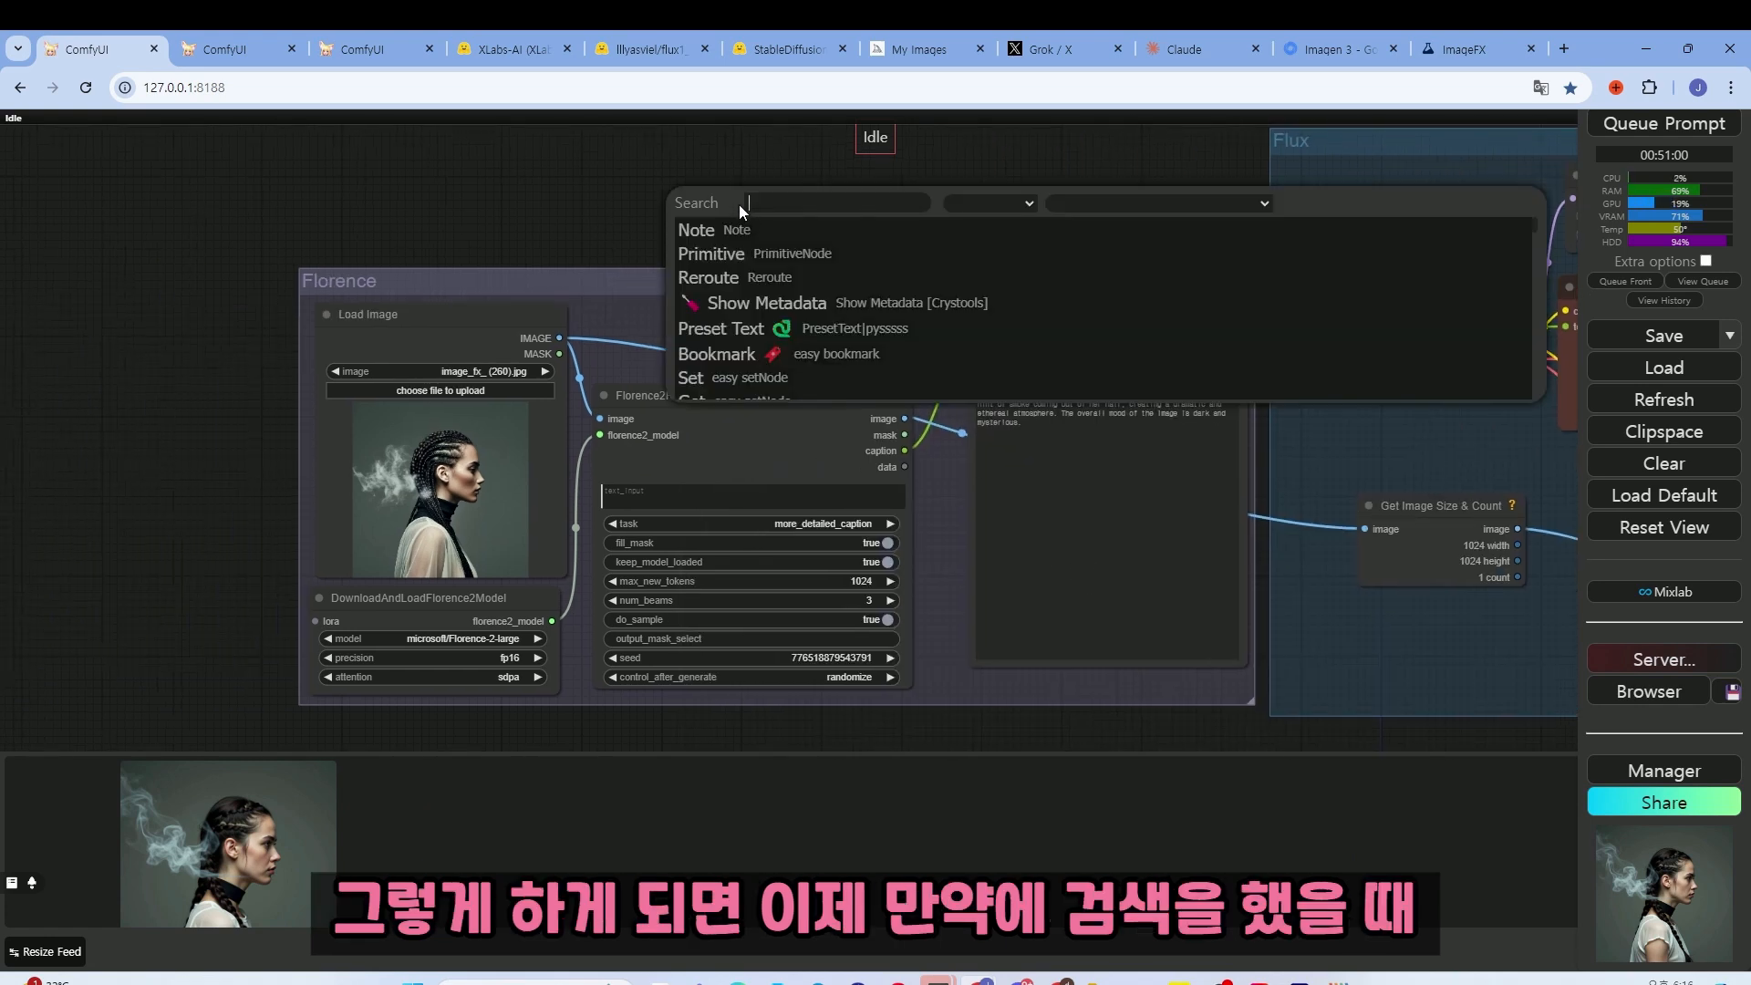
{"action": "type", "text": "florence"}
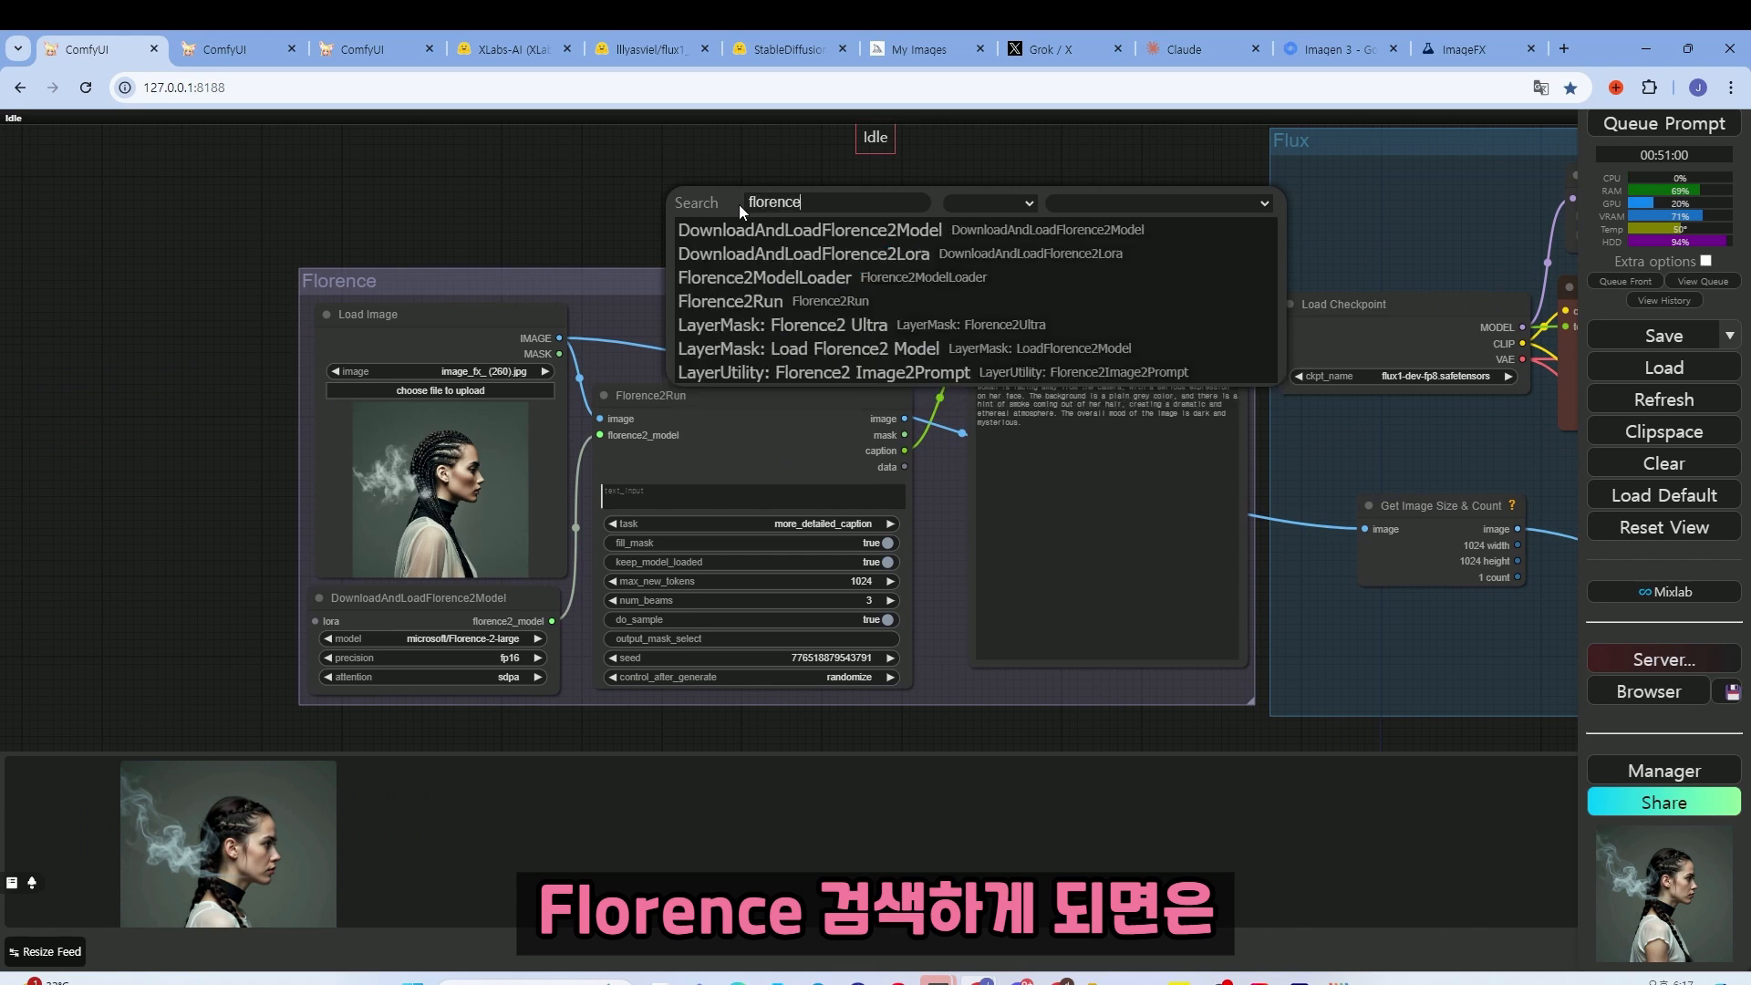
{"action": "left_click", "coordinate": [798, 303]}
{"action": "left_click_drag", "start_coordinate": [906, 207], "coordinate": [563, 404]}
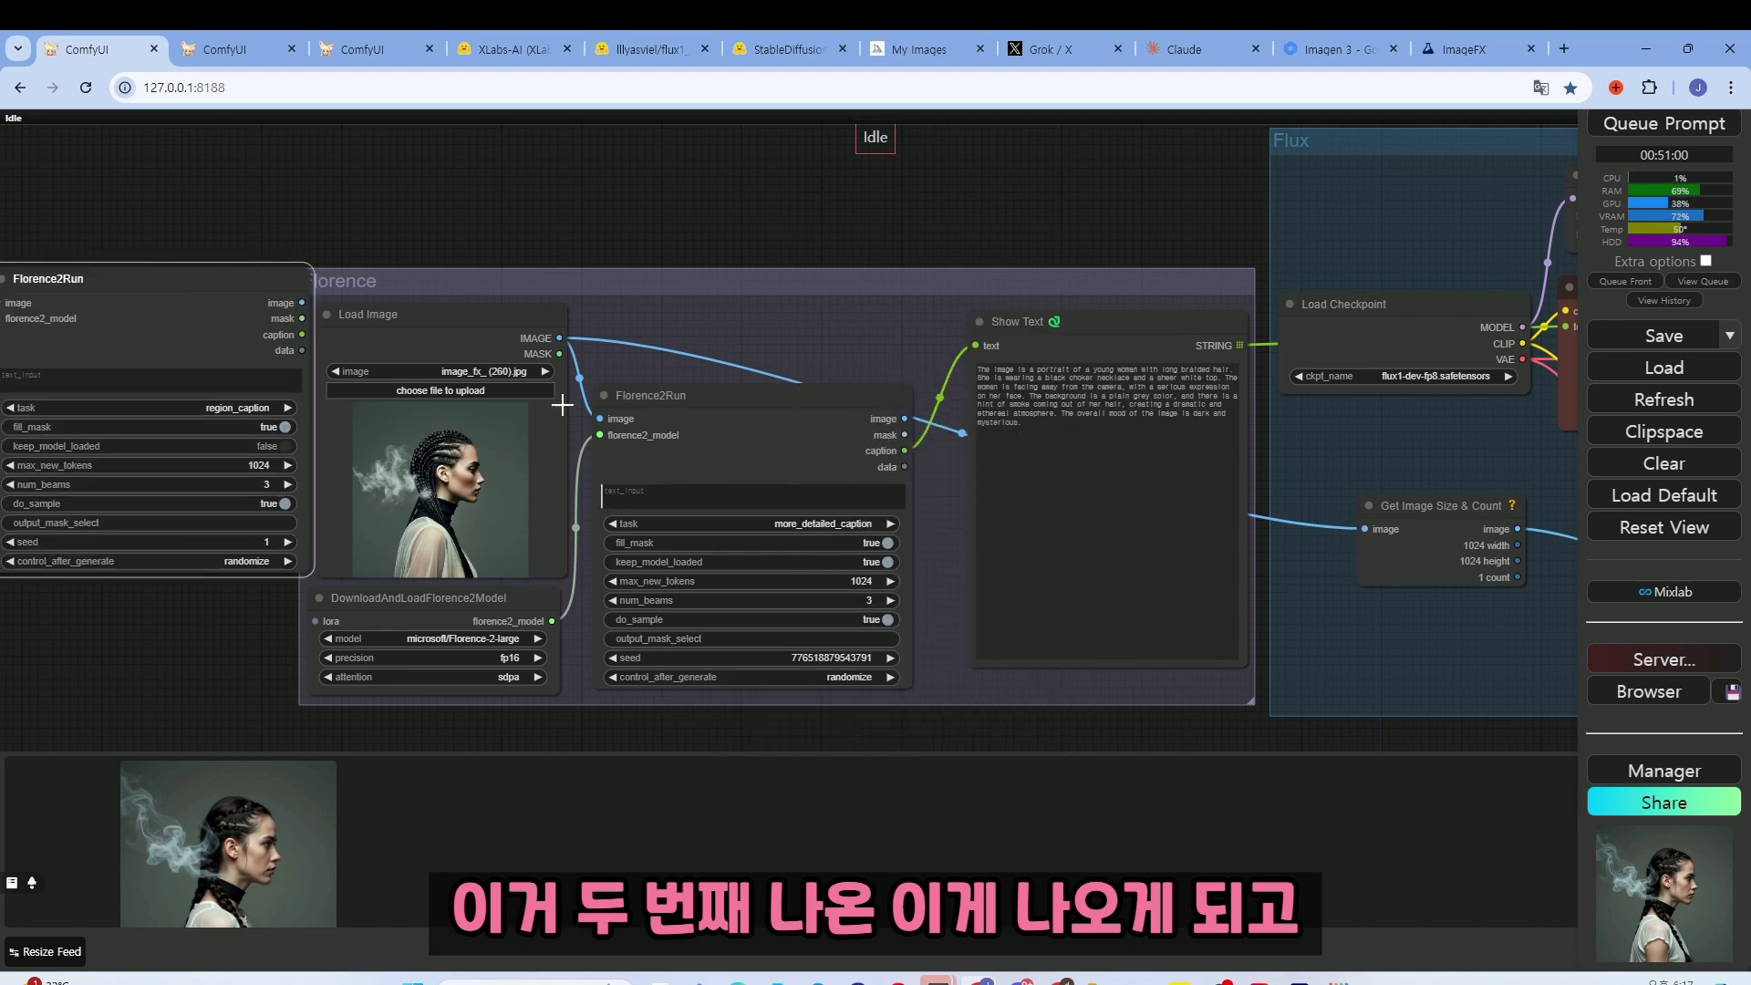
{"action": "left_click_drag", "start_coordinate": [242, 281], "coordinate": [960, 139]}
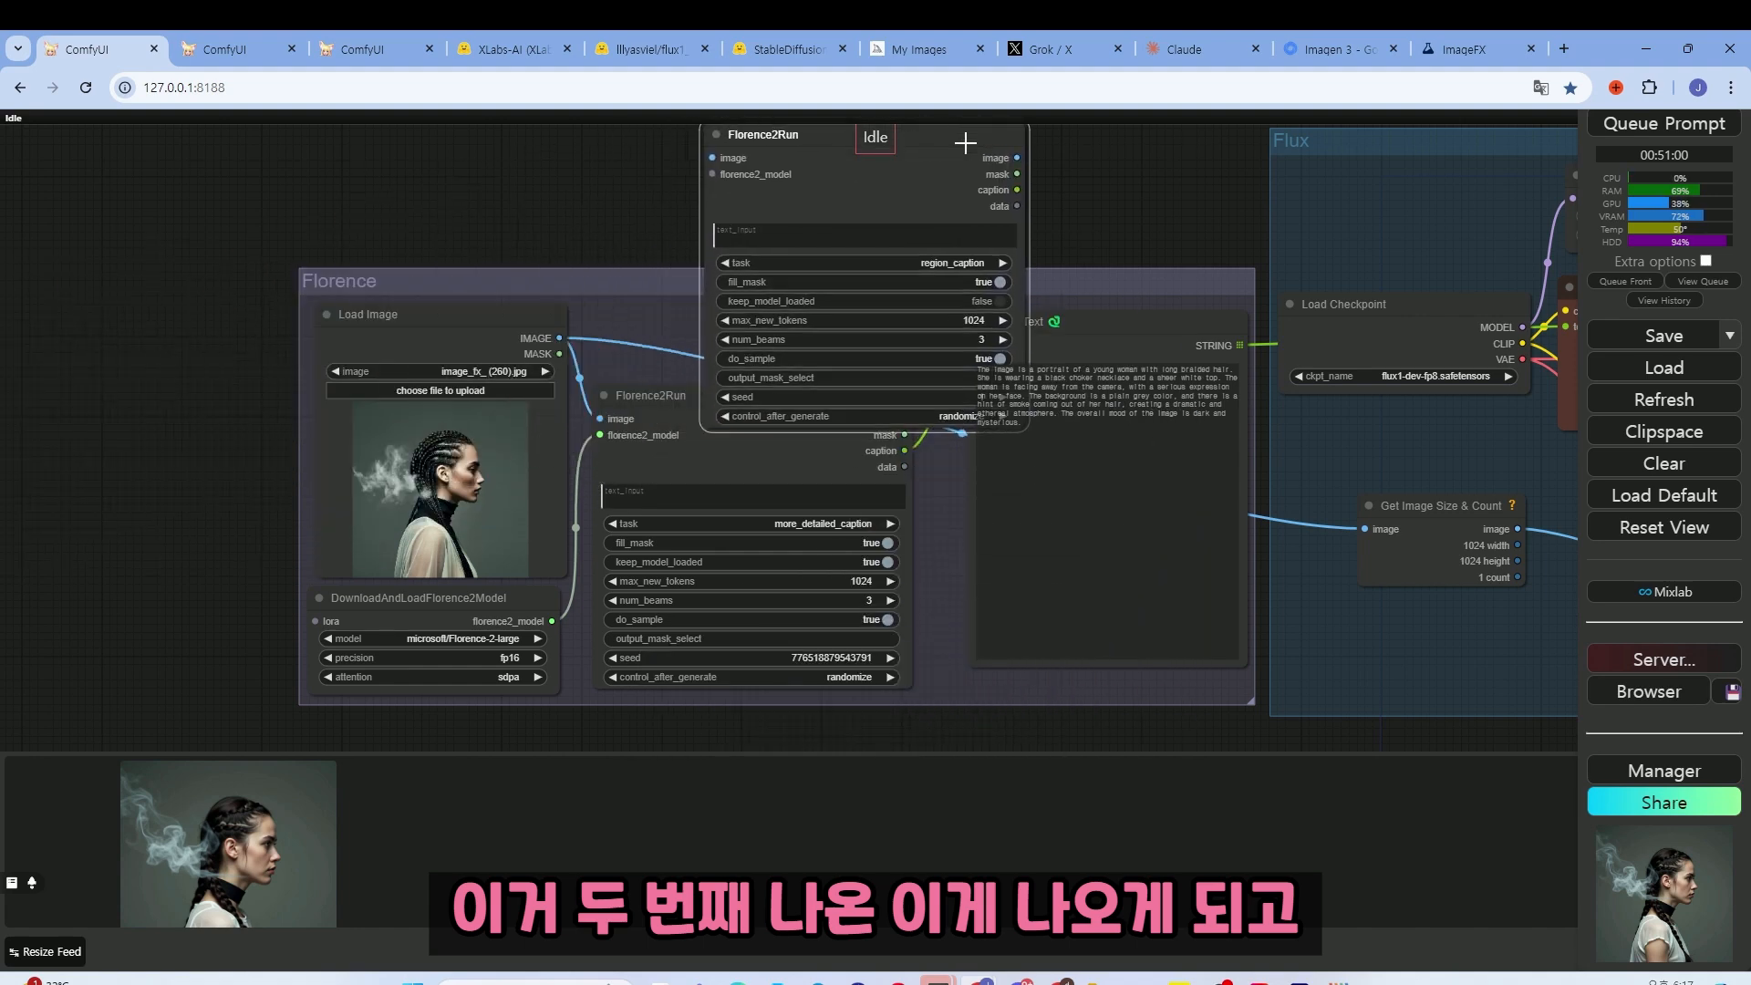
{"action": "left_click_drag", "start_coordinate": [1083, 188], "coordinate": [1141, 317]}
{"action": "left_click_drag", "start_coordinate": [958, 253], "coordinate": [962, 173]}
{"action": "scroll", "coordinate": [1076, 229], "scroll_direction": "down", "scroll_amount": 3}
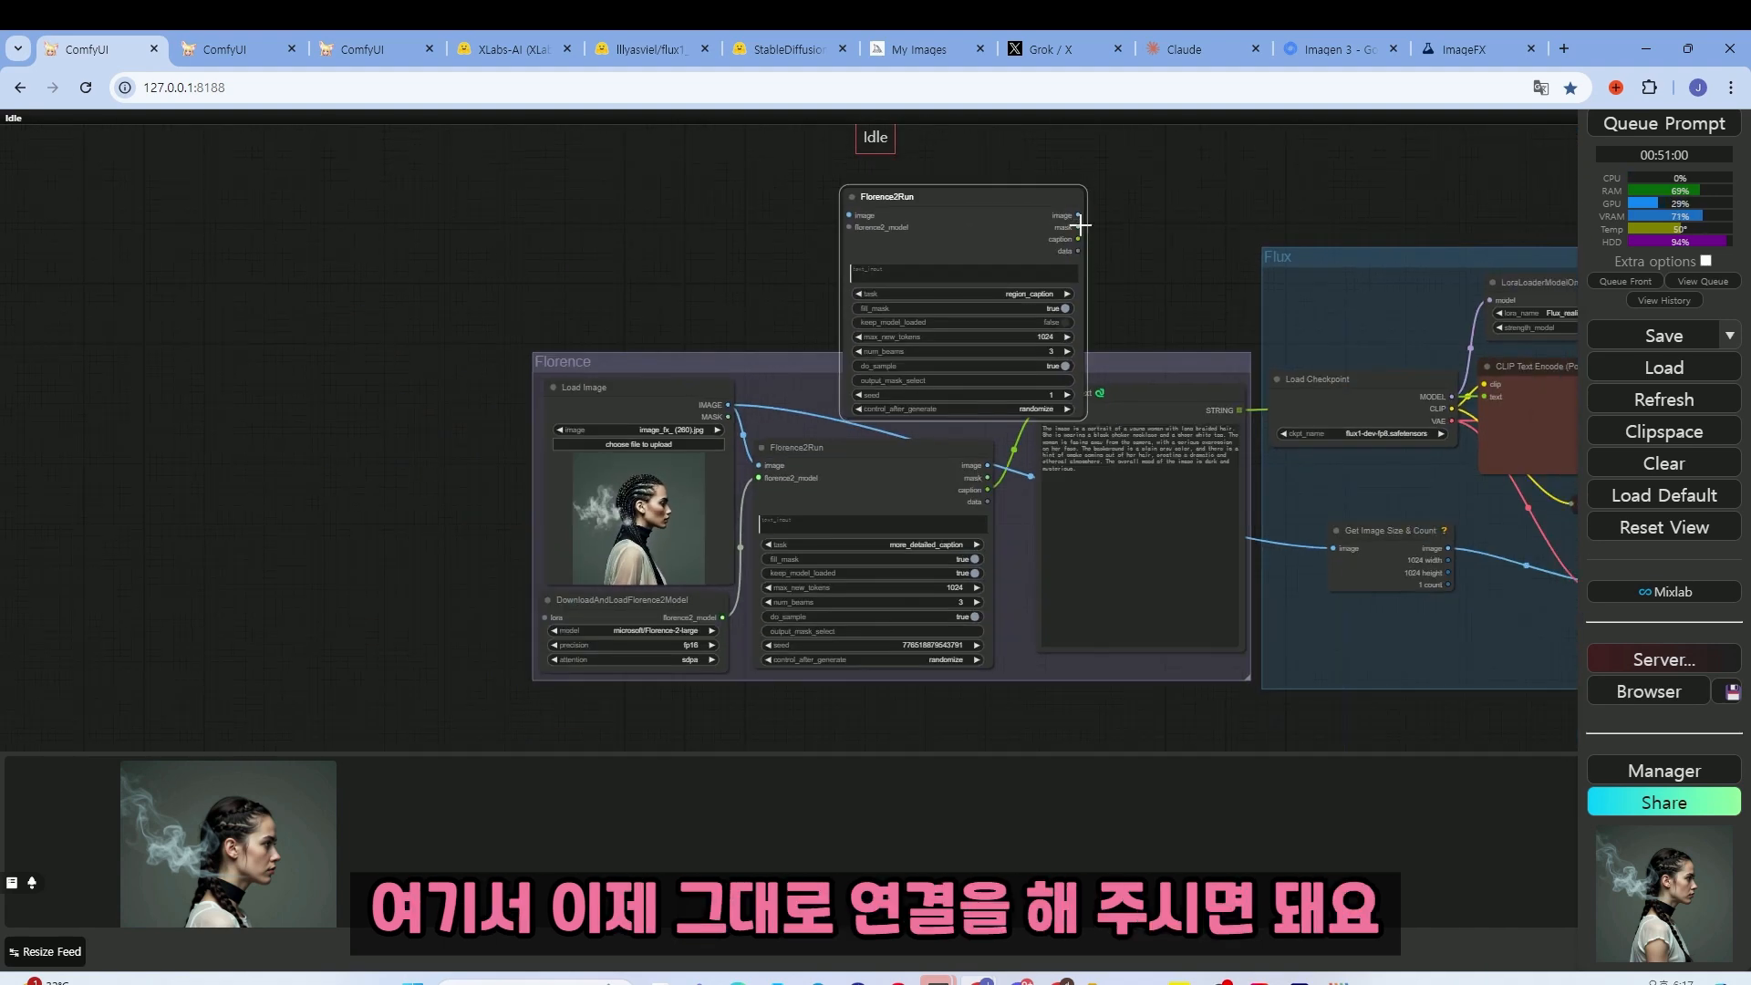
{"action": "left_click_drag", "start_coordinate": [1118, 215], "coordinate": [1118, 361]}
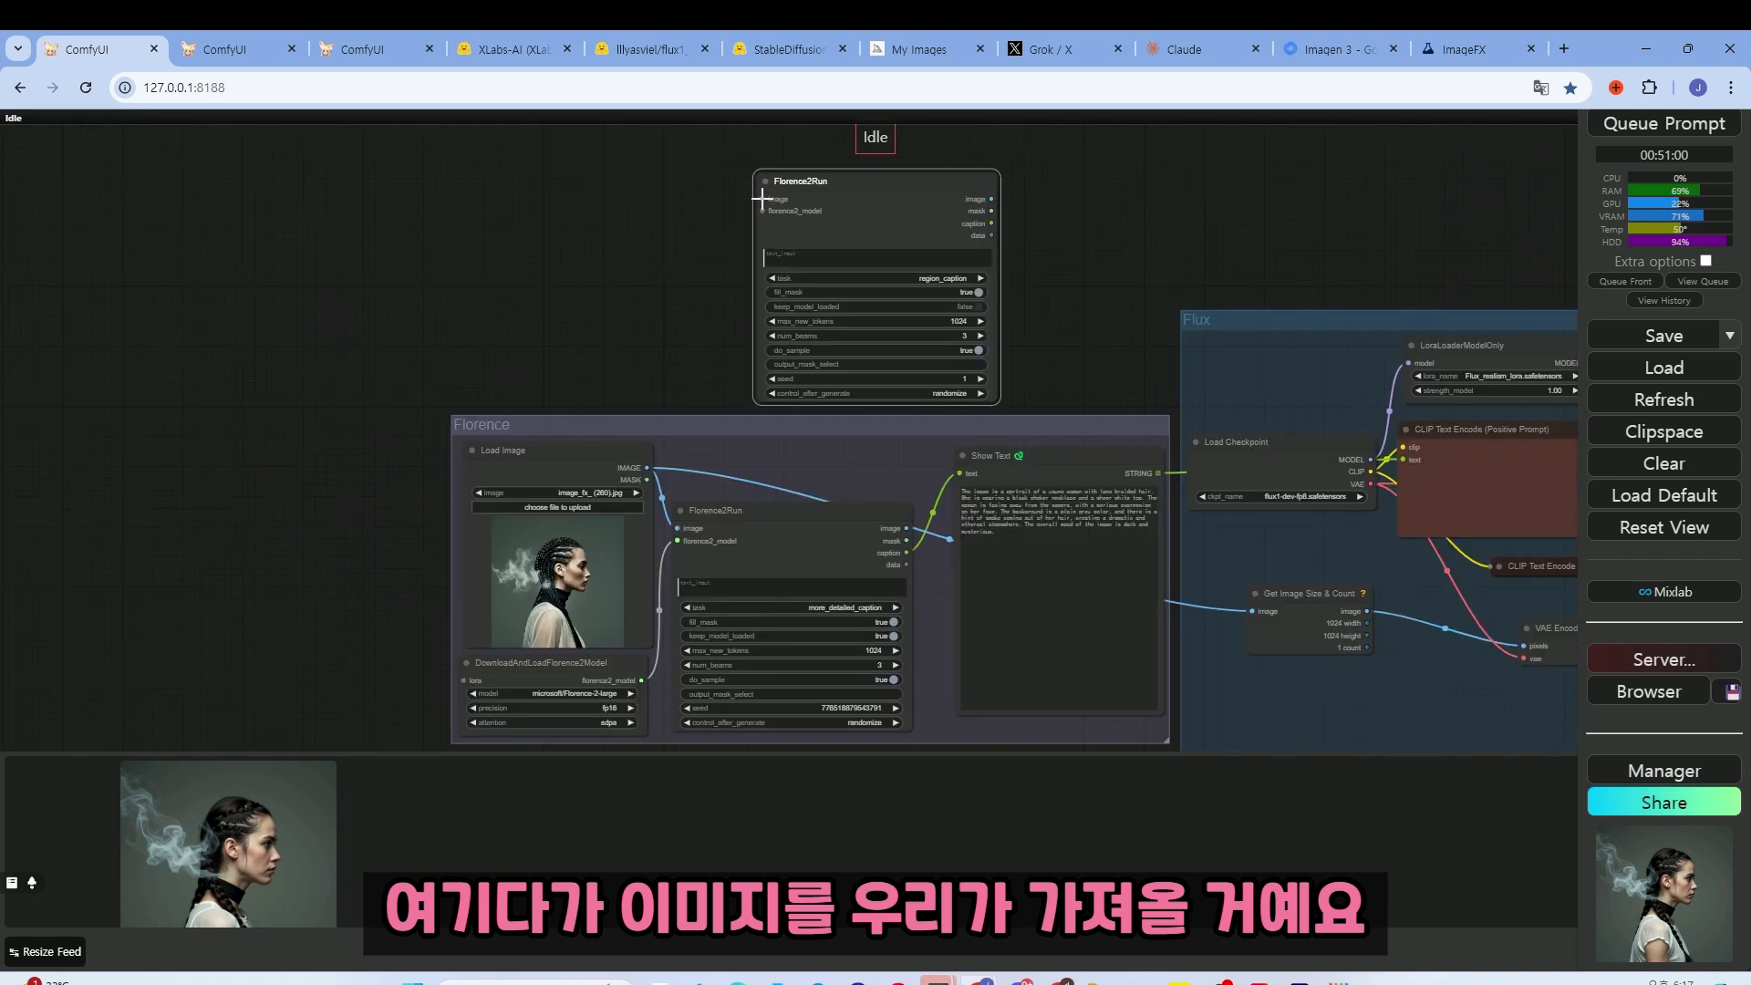
- Add a Load Image node connected to the new Florence2Run node's image input and place it to the node's upper left
{"action": "left_click_drag", "start_coordinate": [762, 198], "coordinate": [471, 151]}
{"action": "left_click", "coordinate": [522, 276]}
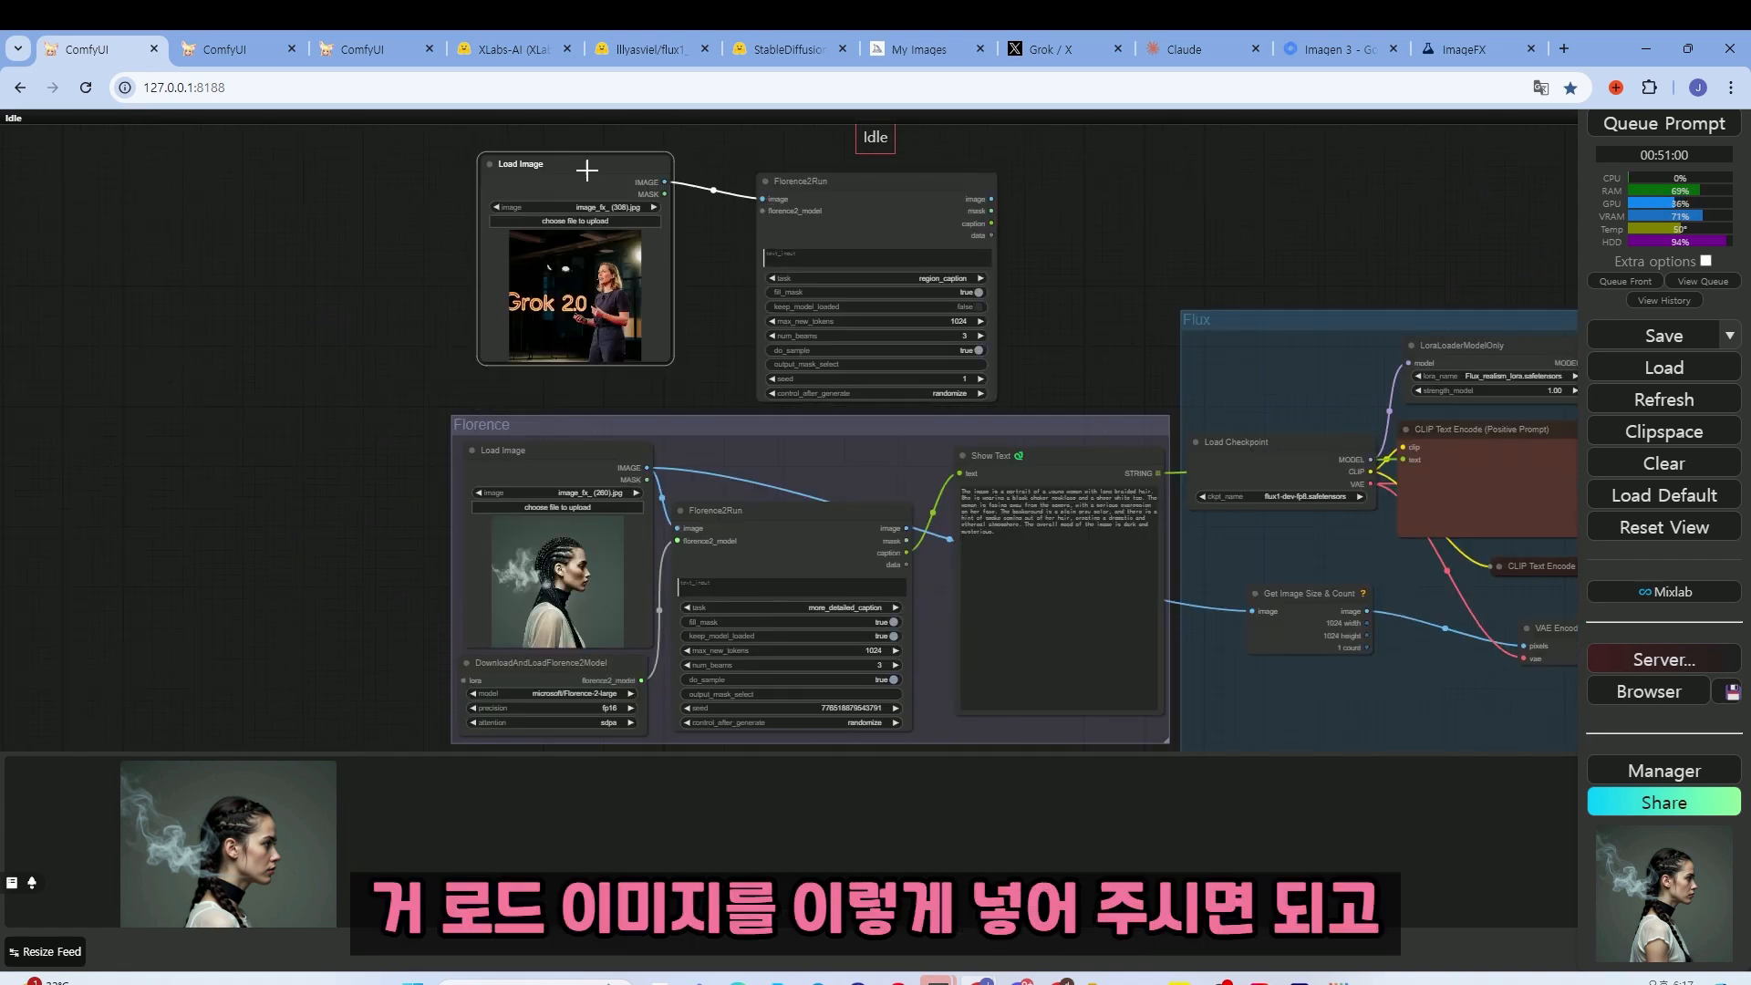
{"action": "left_click_drag", "start_coordinate": [586, 173], "coordinate": [500, 148]}
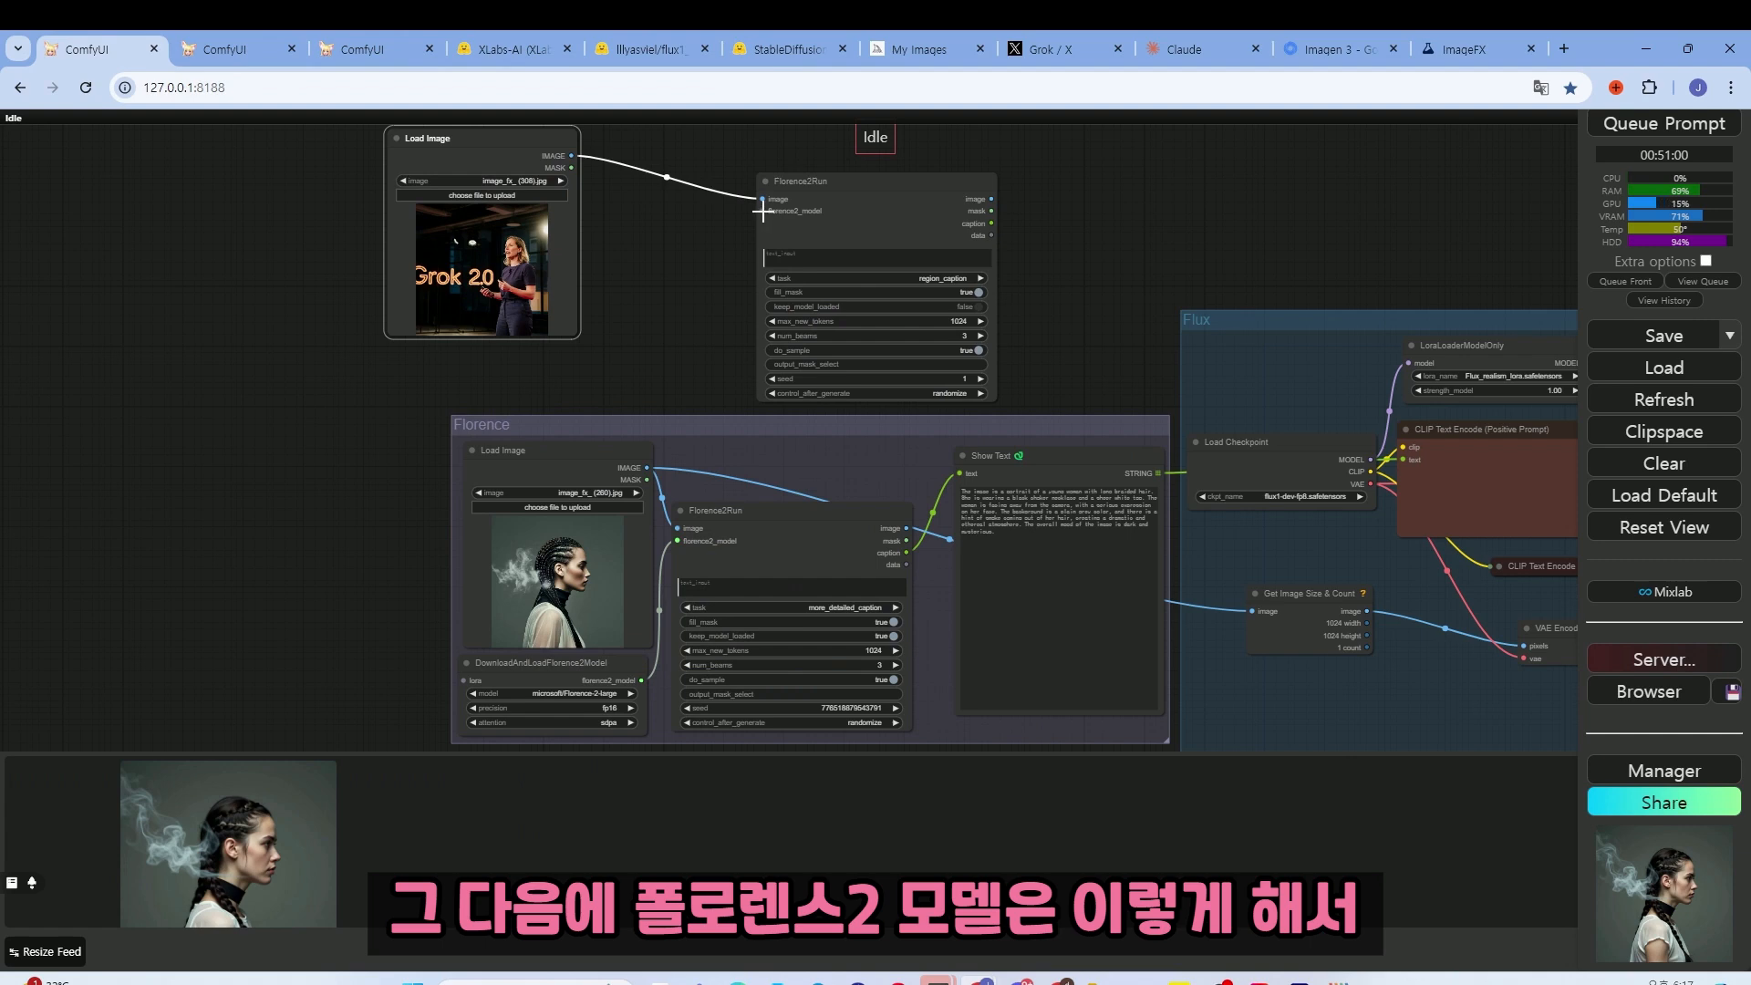
- Add a Florence2ModelLoader node connected to the new Florence2Run node's florence2_model input and place it under the new Load Image node
{"action": "left_click_drag", "start_coordinate": [761, 211], "coordinate": [301, 347]}
{"action": "left_click", "coordinate": [381, 465]}
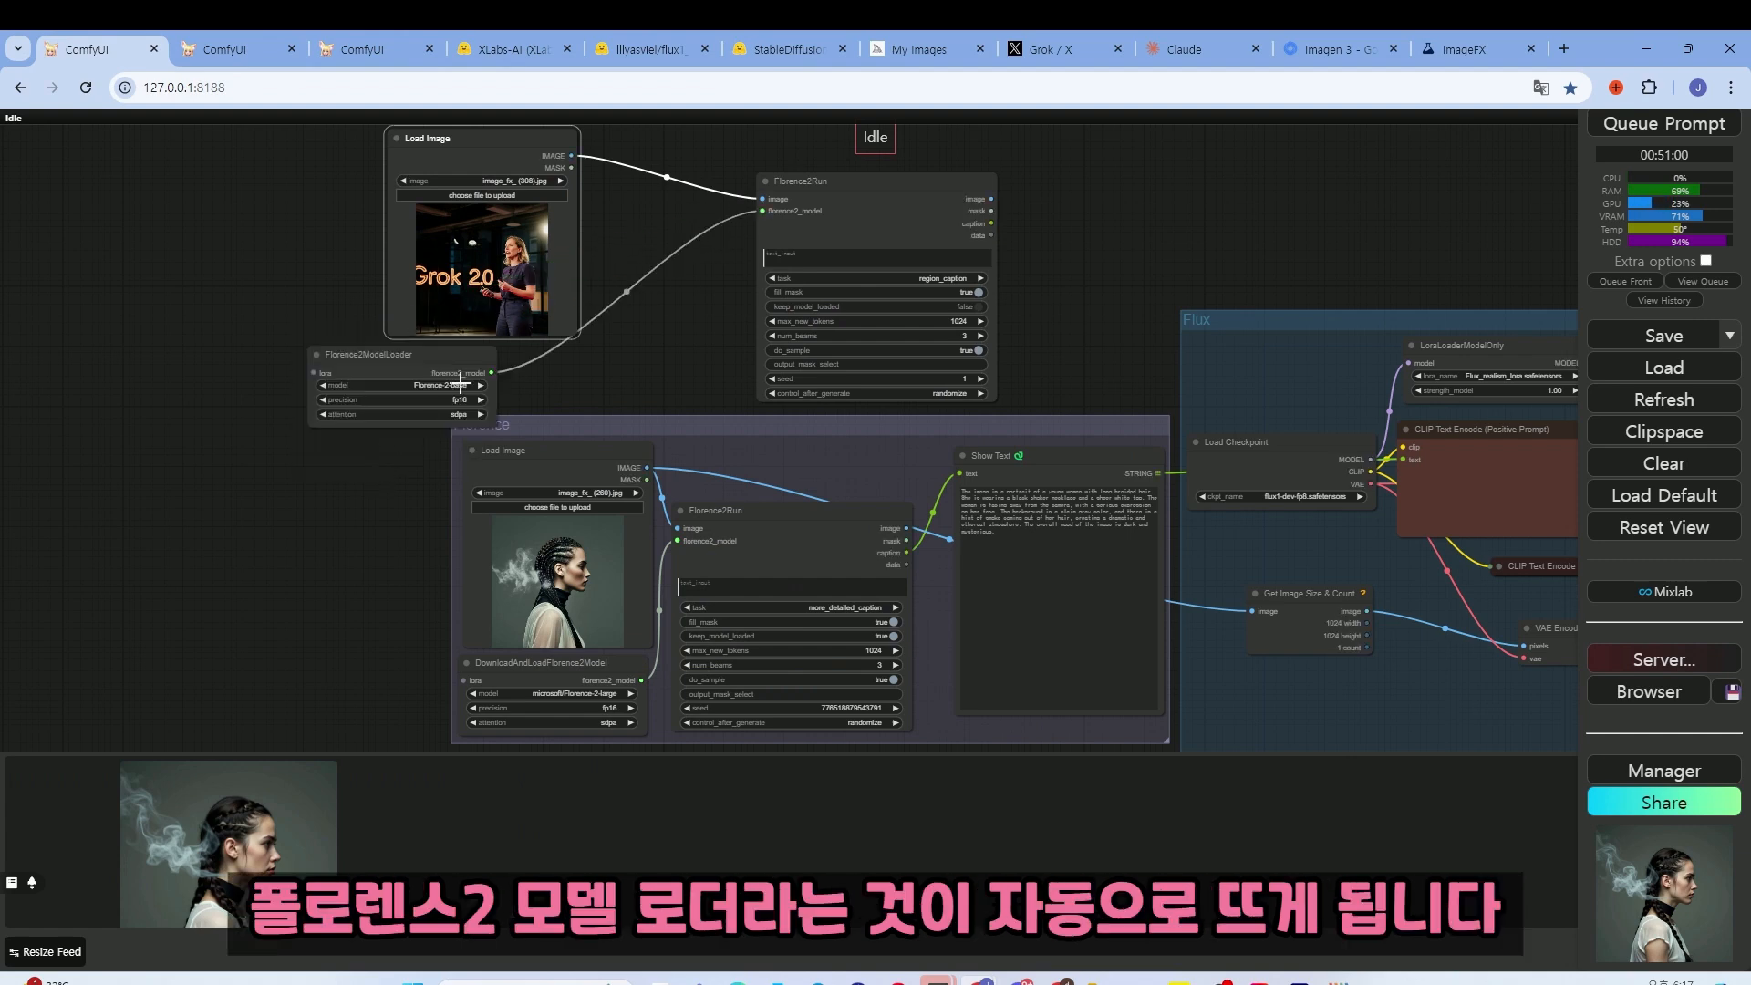
{"action": "left_click_drag", "start_coordinate": [434, 364], "coordinate": [578, 343]}
{"action": "scroll", "coordinate": [584, 347], "scroll_direction": "up", "scroll_amount": 6}
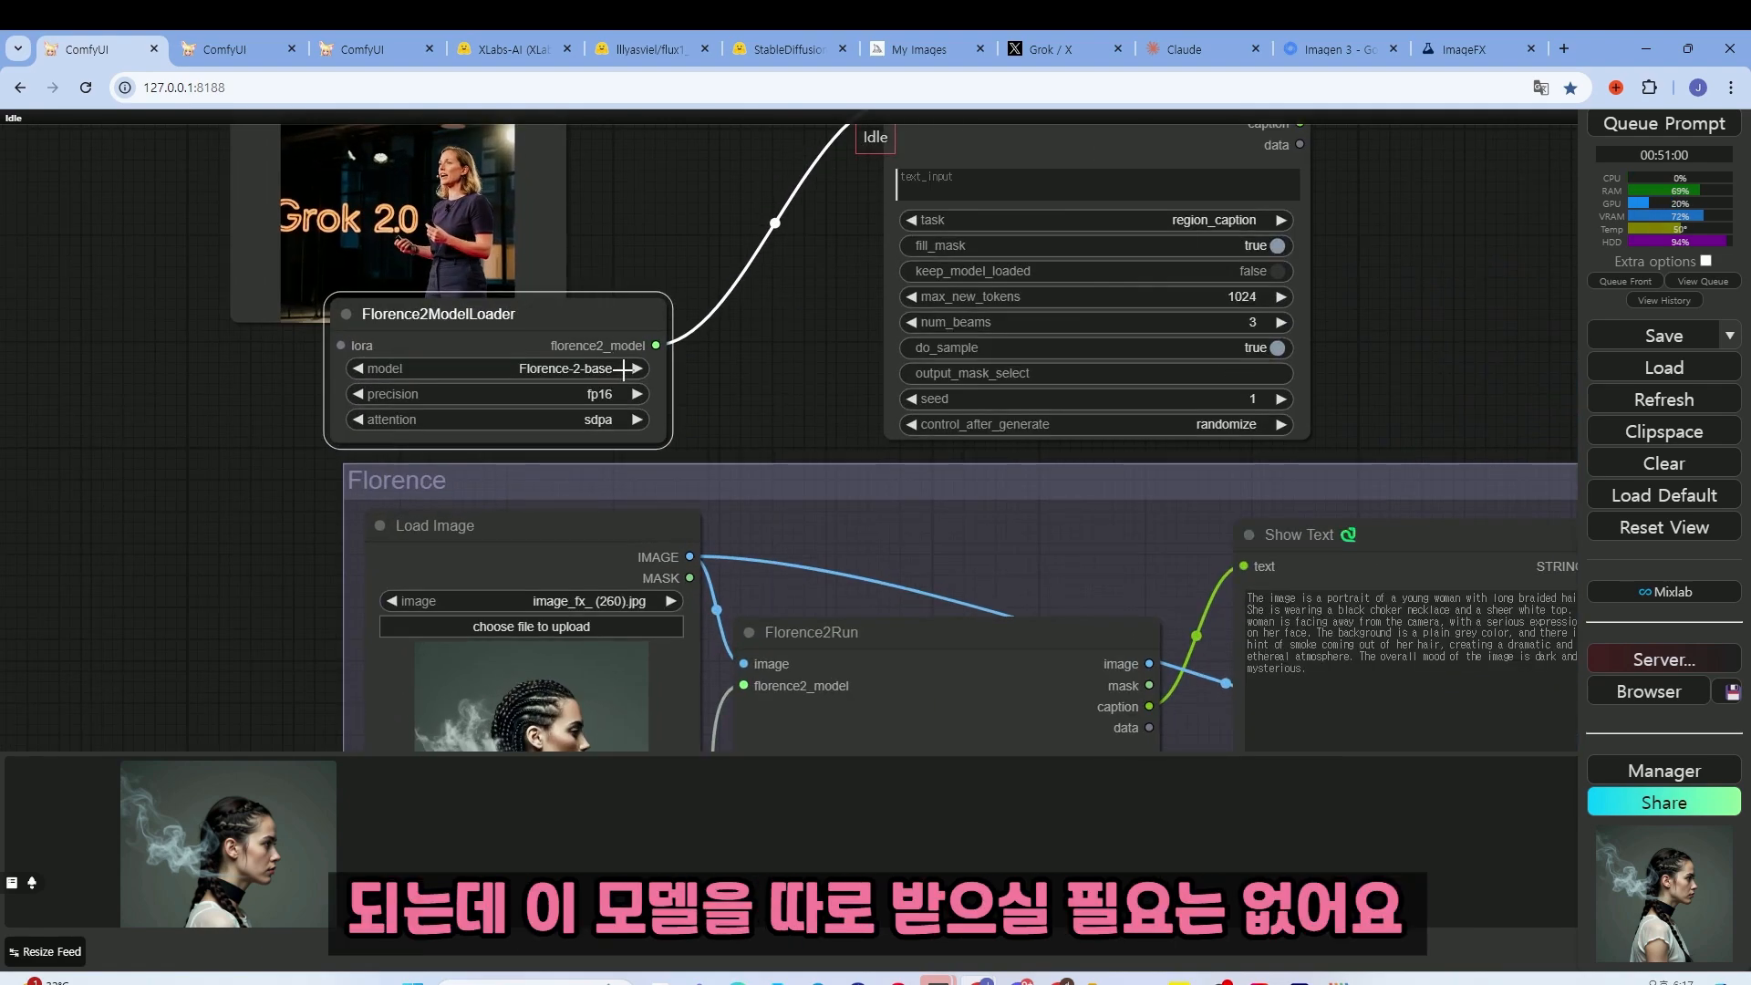
{"action": "scroll", "coordinate": [729, 353], "scroll_direction": "down", "scroll_amount": 4}
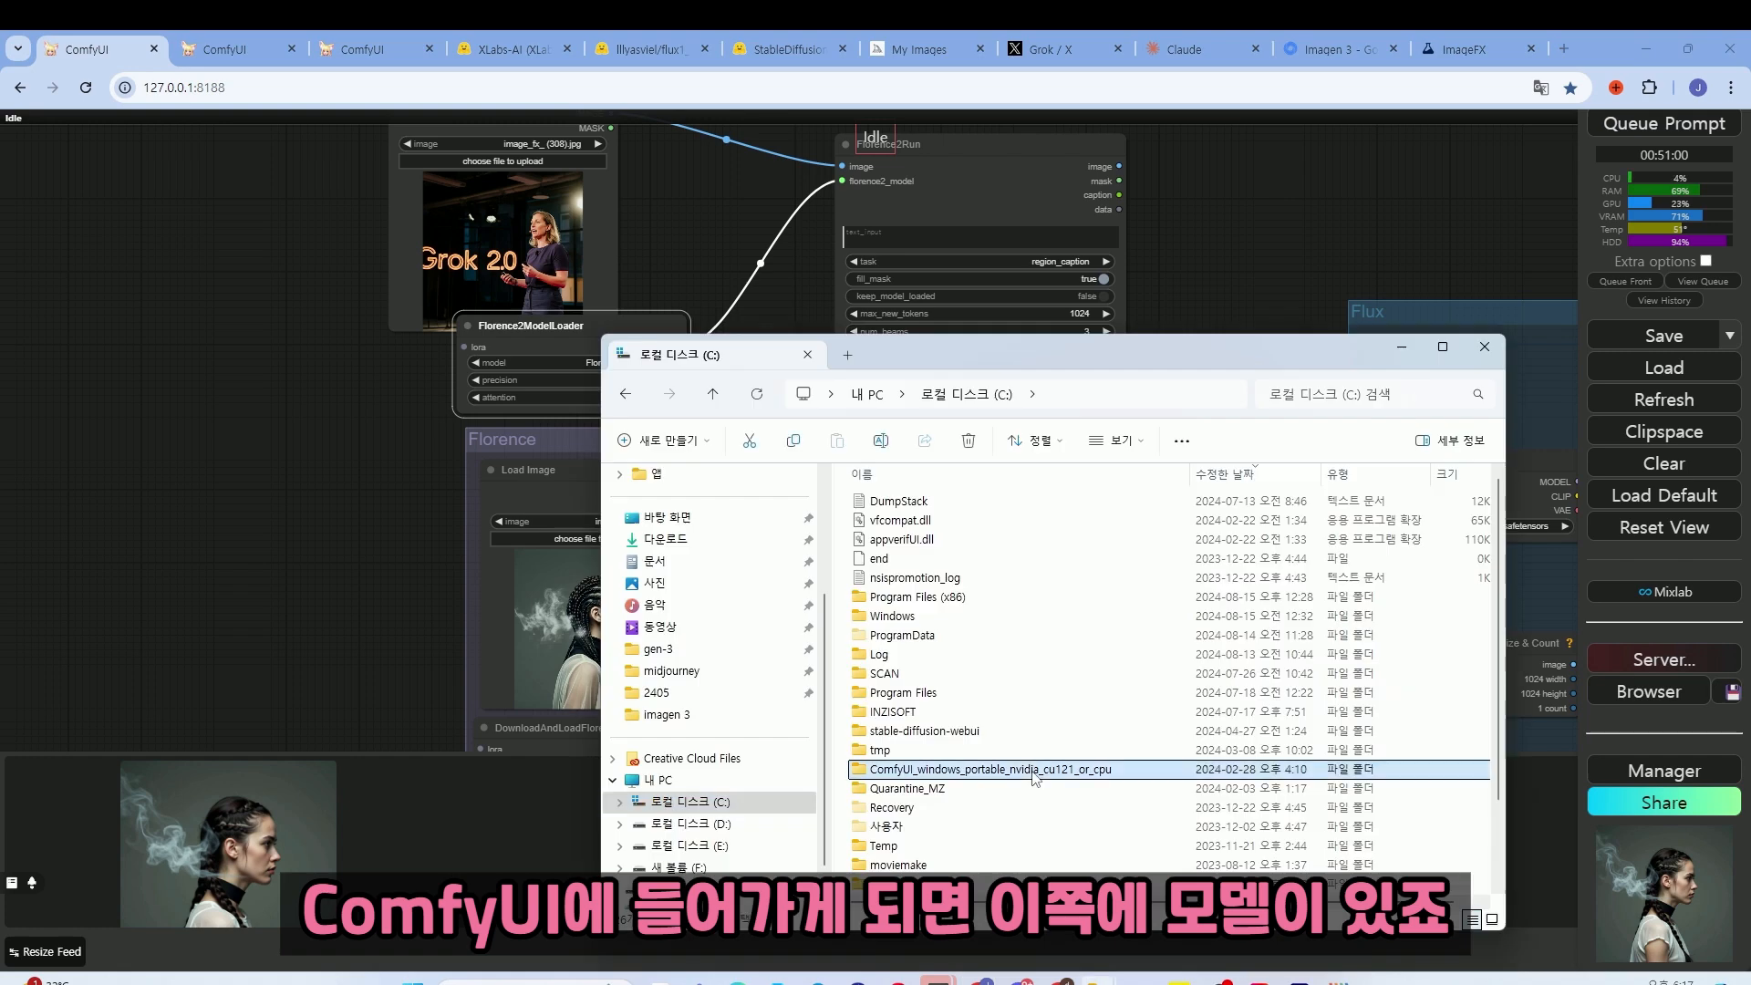
- In File Explorer, open the portable ComfyUI installation's models/LLM folder on drive C to view the Florence model folders
{"action": "double_click", "coordinate": [1035, 775]}
{"action": "double_click", "coordinate": [971, 504]}
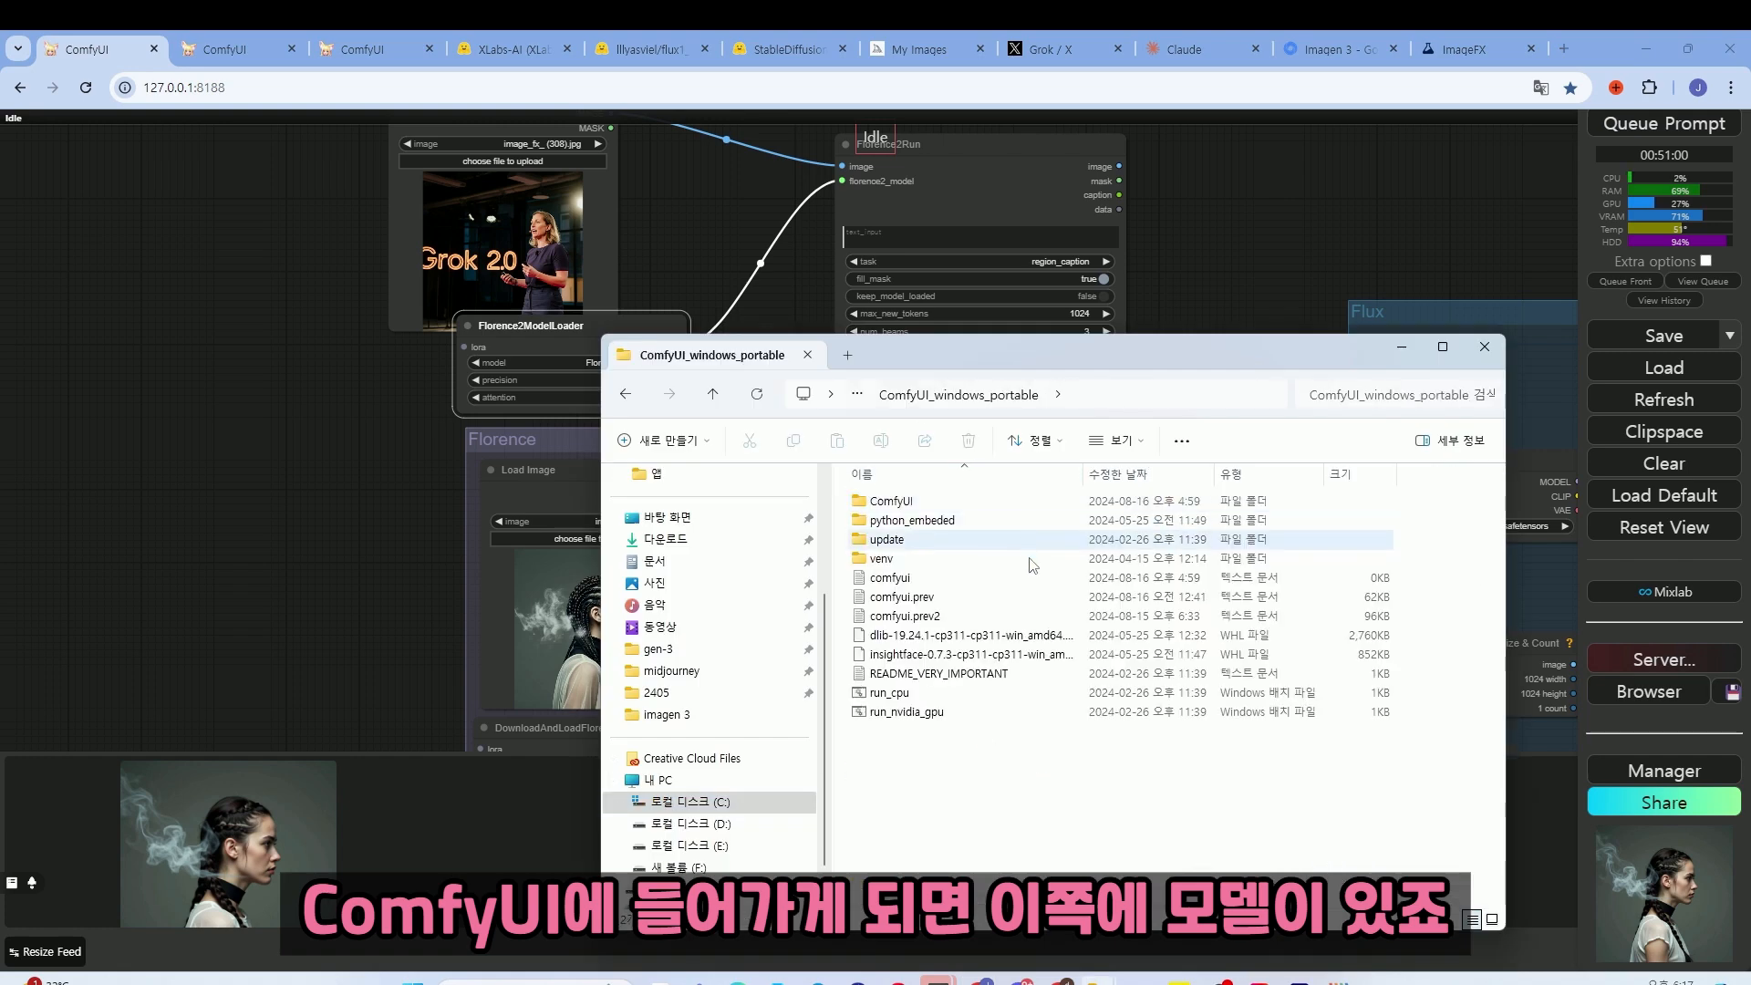
{"action": "double_click", "coordinate": [889, 500]}
{"action": "double_click", "coordinate": [898, 673]}
{"action": "left_click", "coordinate": [908, 676]}
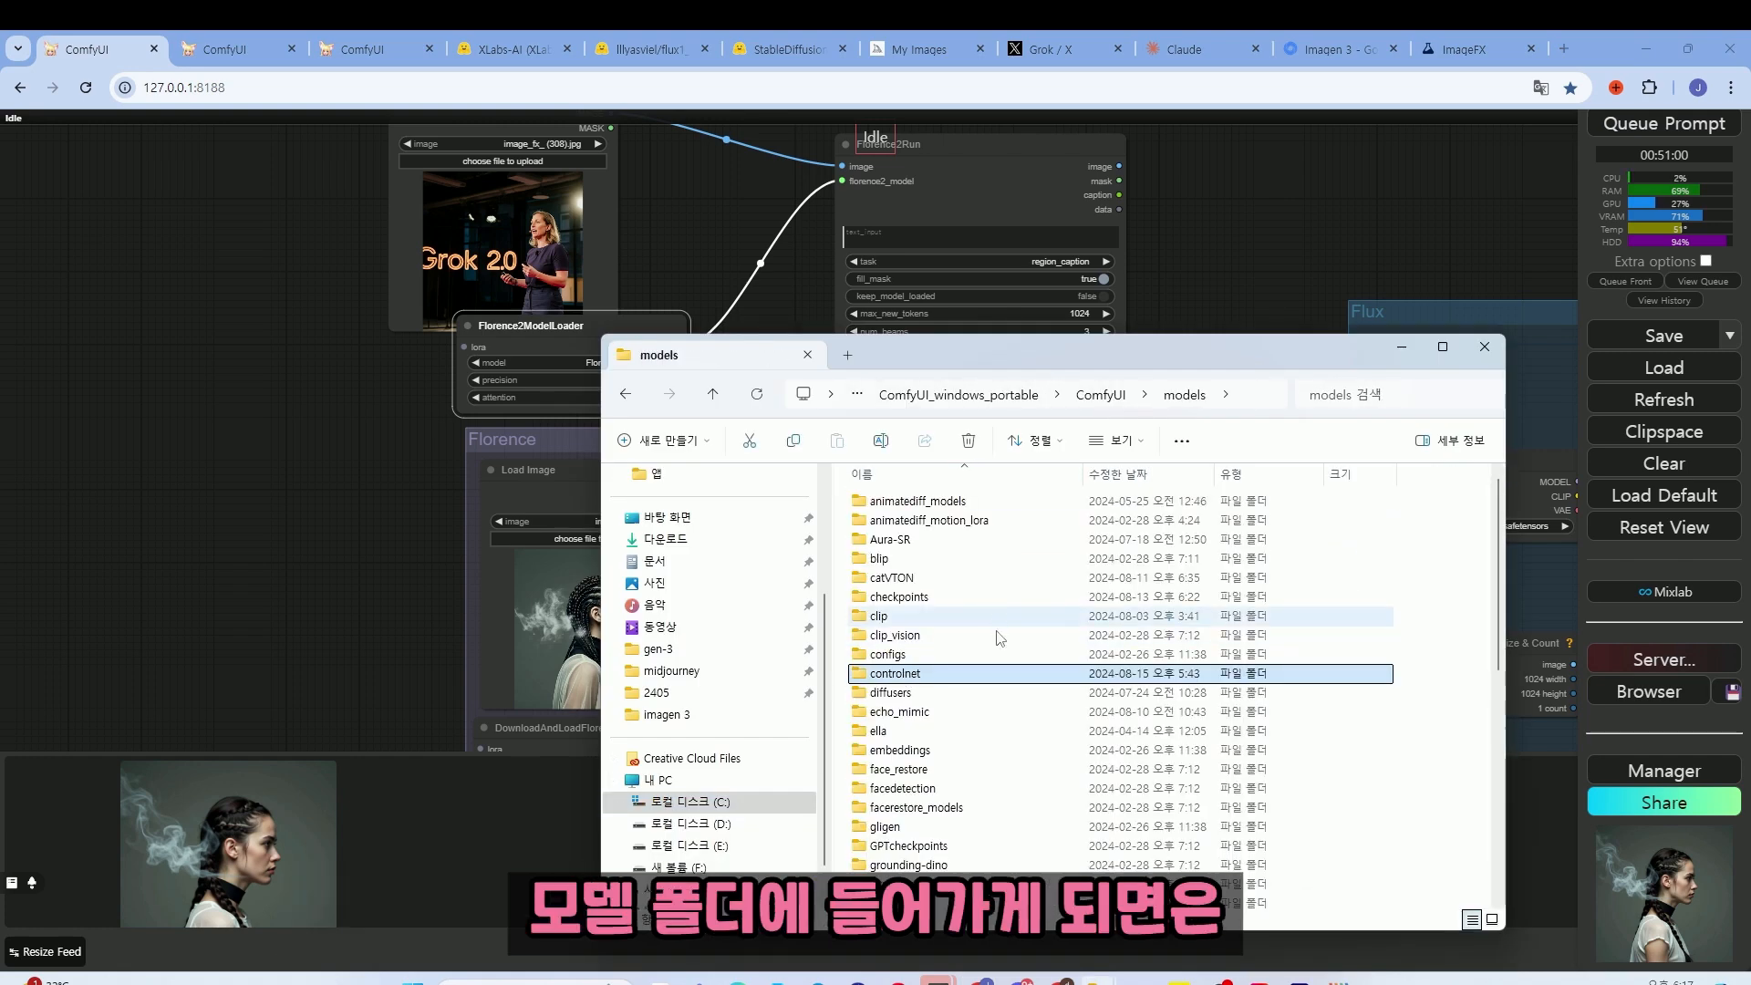
{"action": "scroll", "coordinate": [943, 566], "scroll_direction": "down", "scroll_amount": 4}
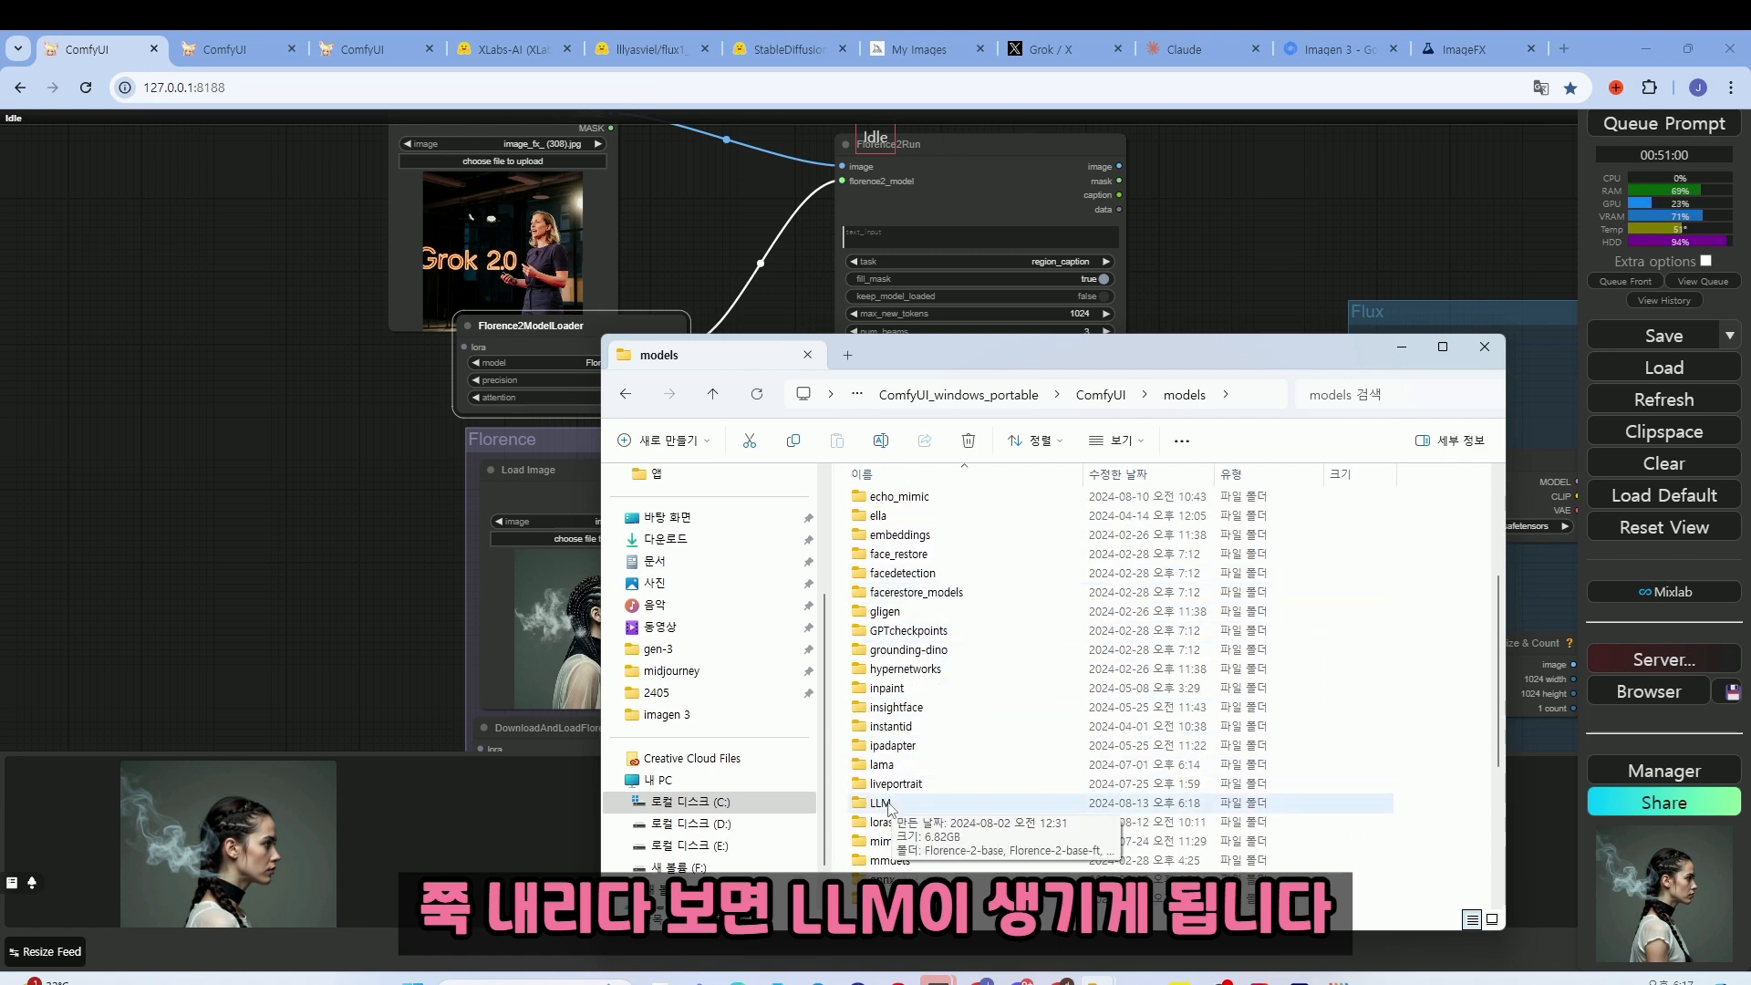
{"action": "double_click", "coordinate": [881, 804]}
{"action": "left_click_drag", "start_coordinate": [1003, 355], "coordinate": [1120, 163]}
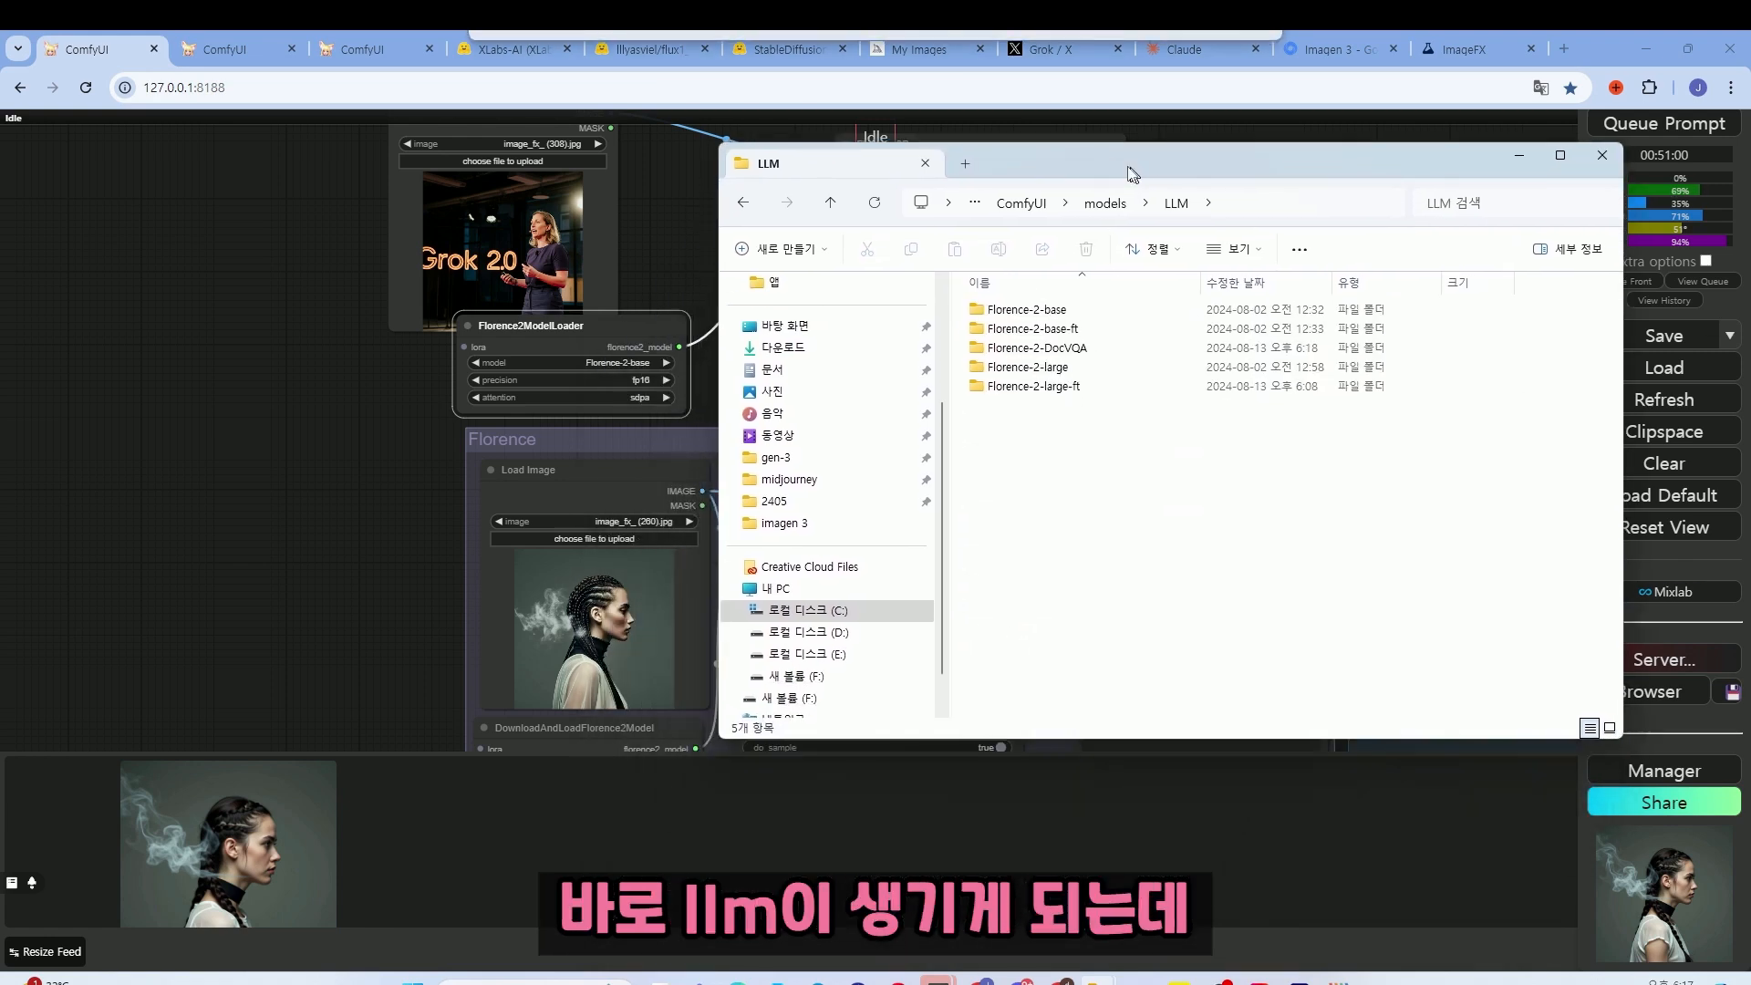
- Set the Florence2ModelLoader's model to Florence-2-large and shift the node slightly down and left
{"action": "scroll", "coordinate": [659, 301], "scroll_direction": "up", "scroll_amount": 5}
{"action": "scroll", "coordinate": [659, 299], "scroll_direction": "up", "scroll_amount": 1}
{"action": "left_click", "coordinate": [629, 411]}
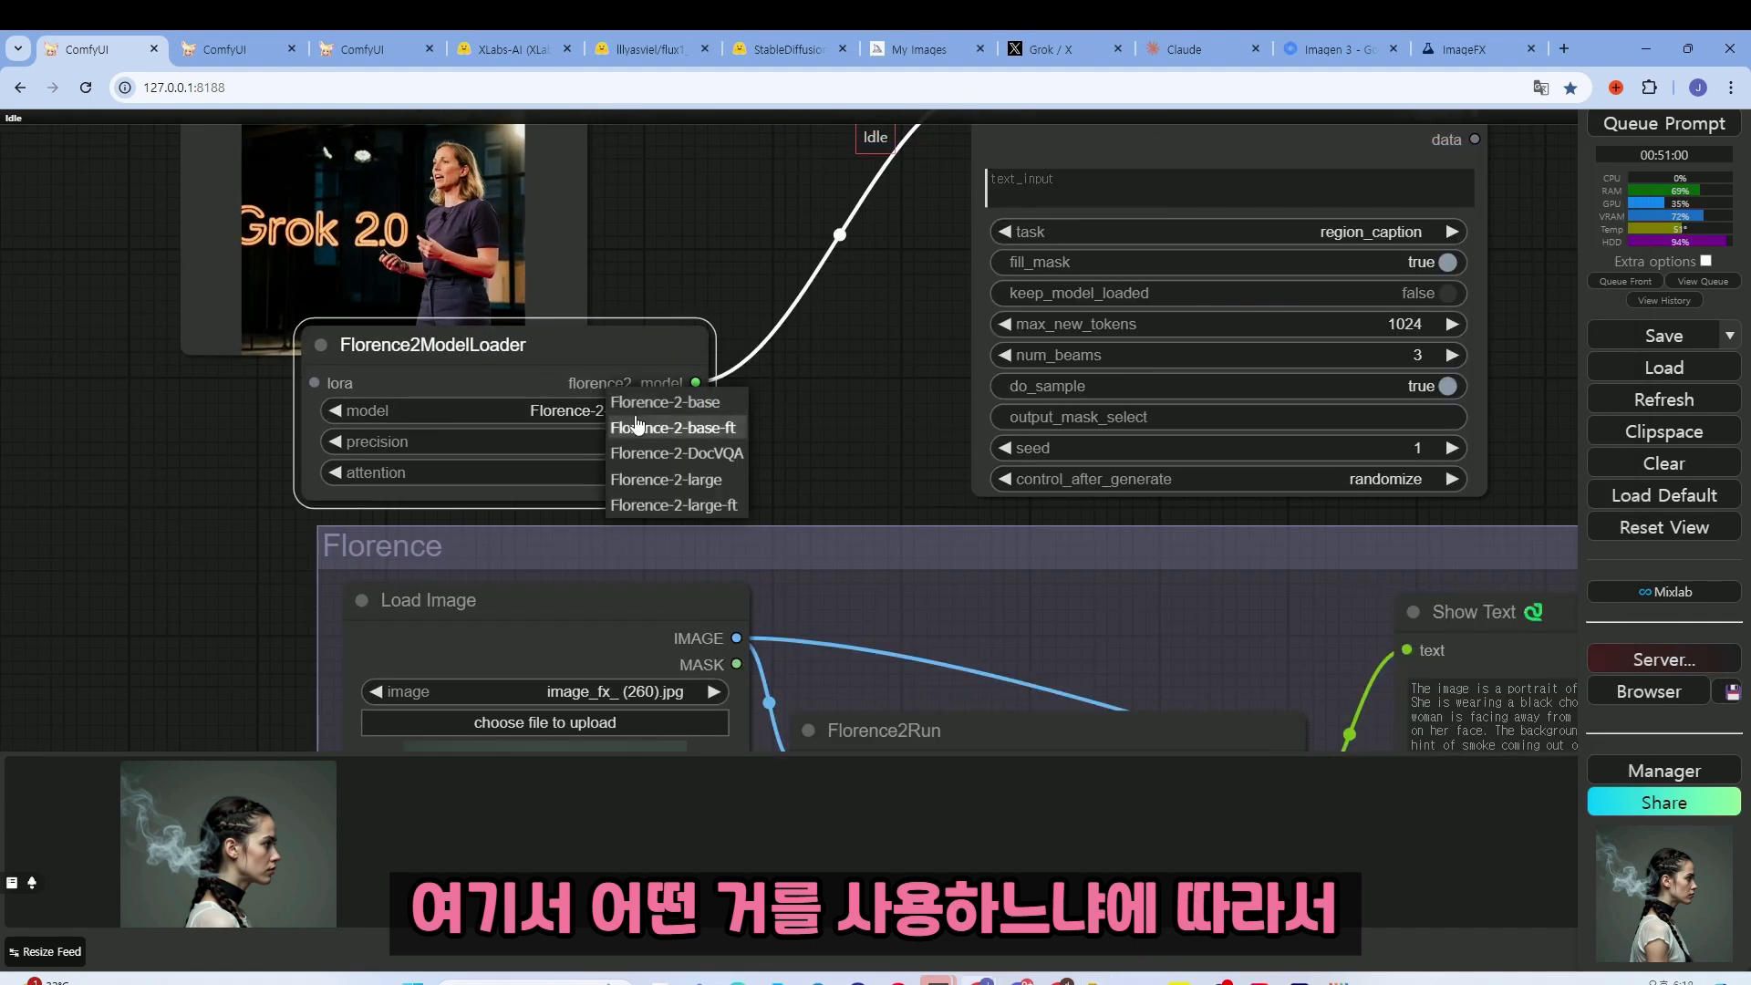
{"action": "mouse_move", "coordinate": [976, 953]}
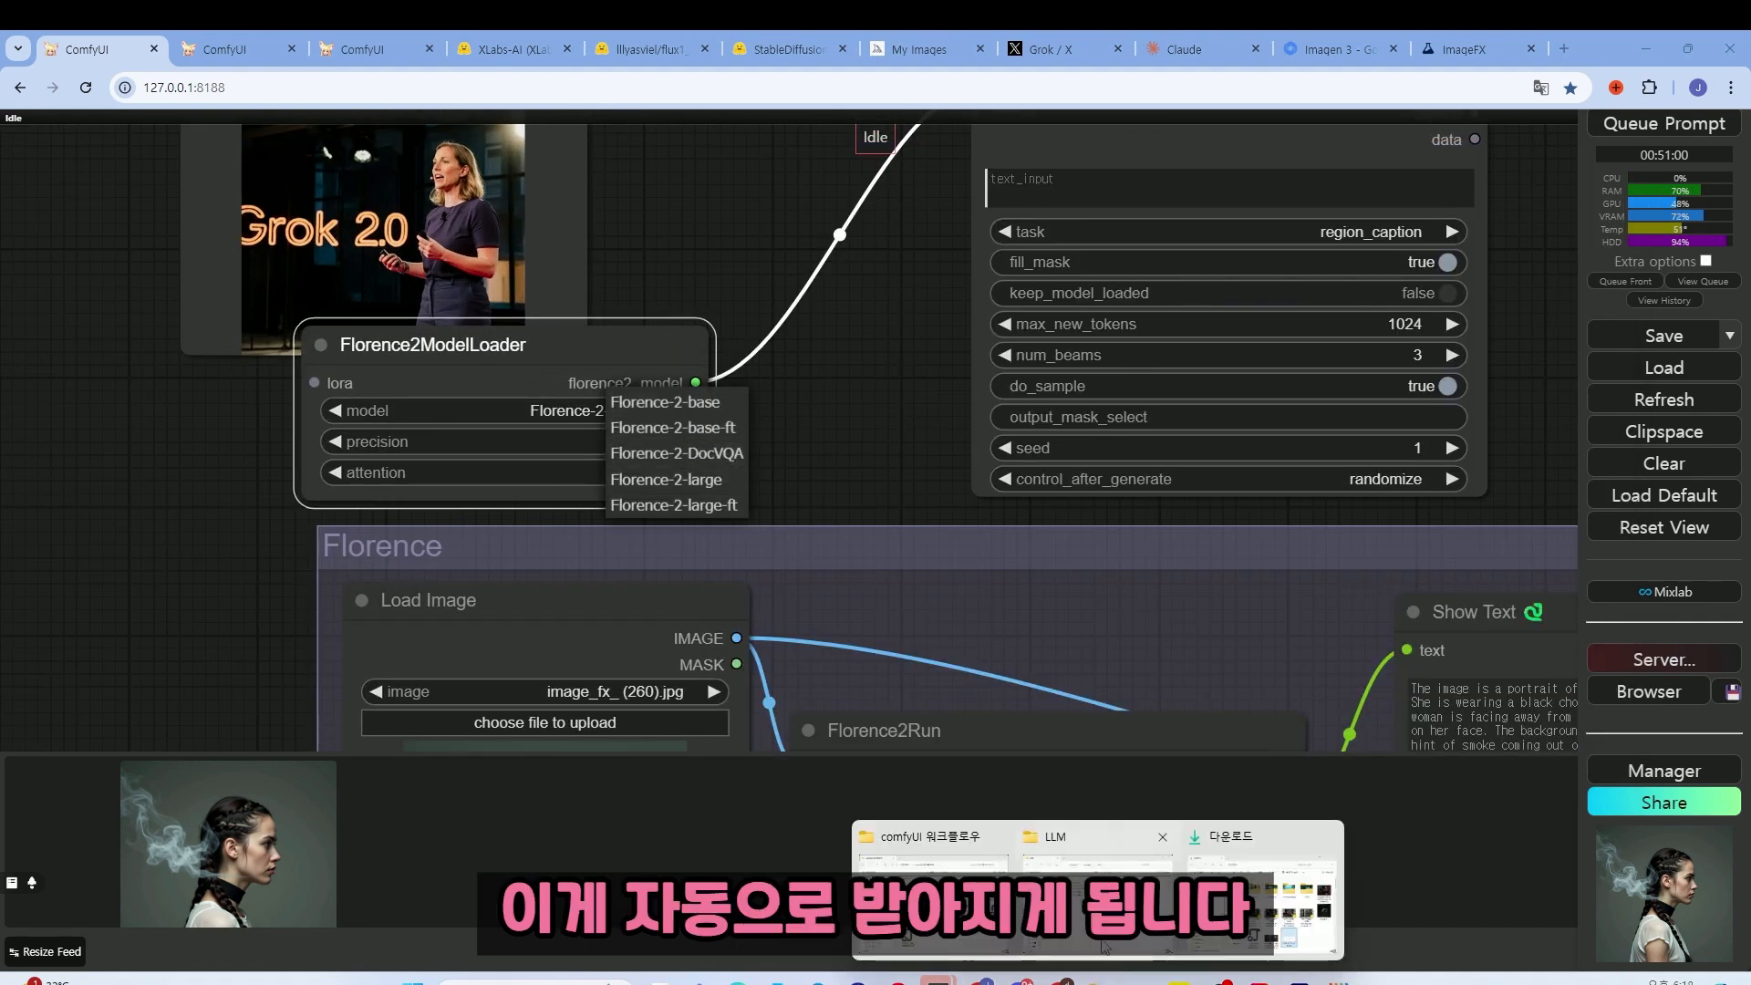
{"action": "left_click", "coordinate": [1105, 948]}
{"action": "left_click_drag", "start_coordinate": [912, 163], "coordinate": [995, 158]}
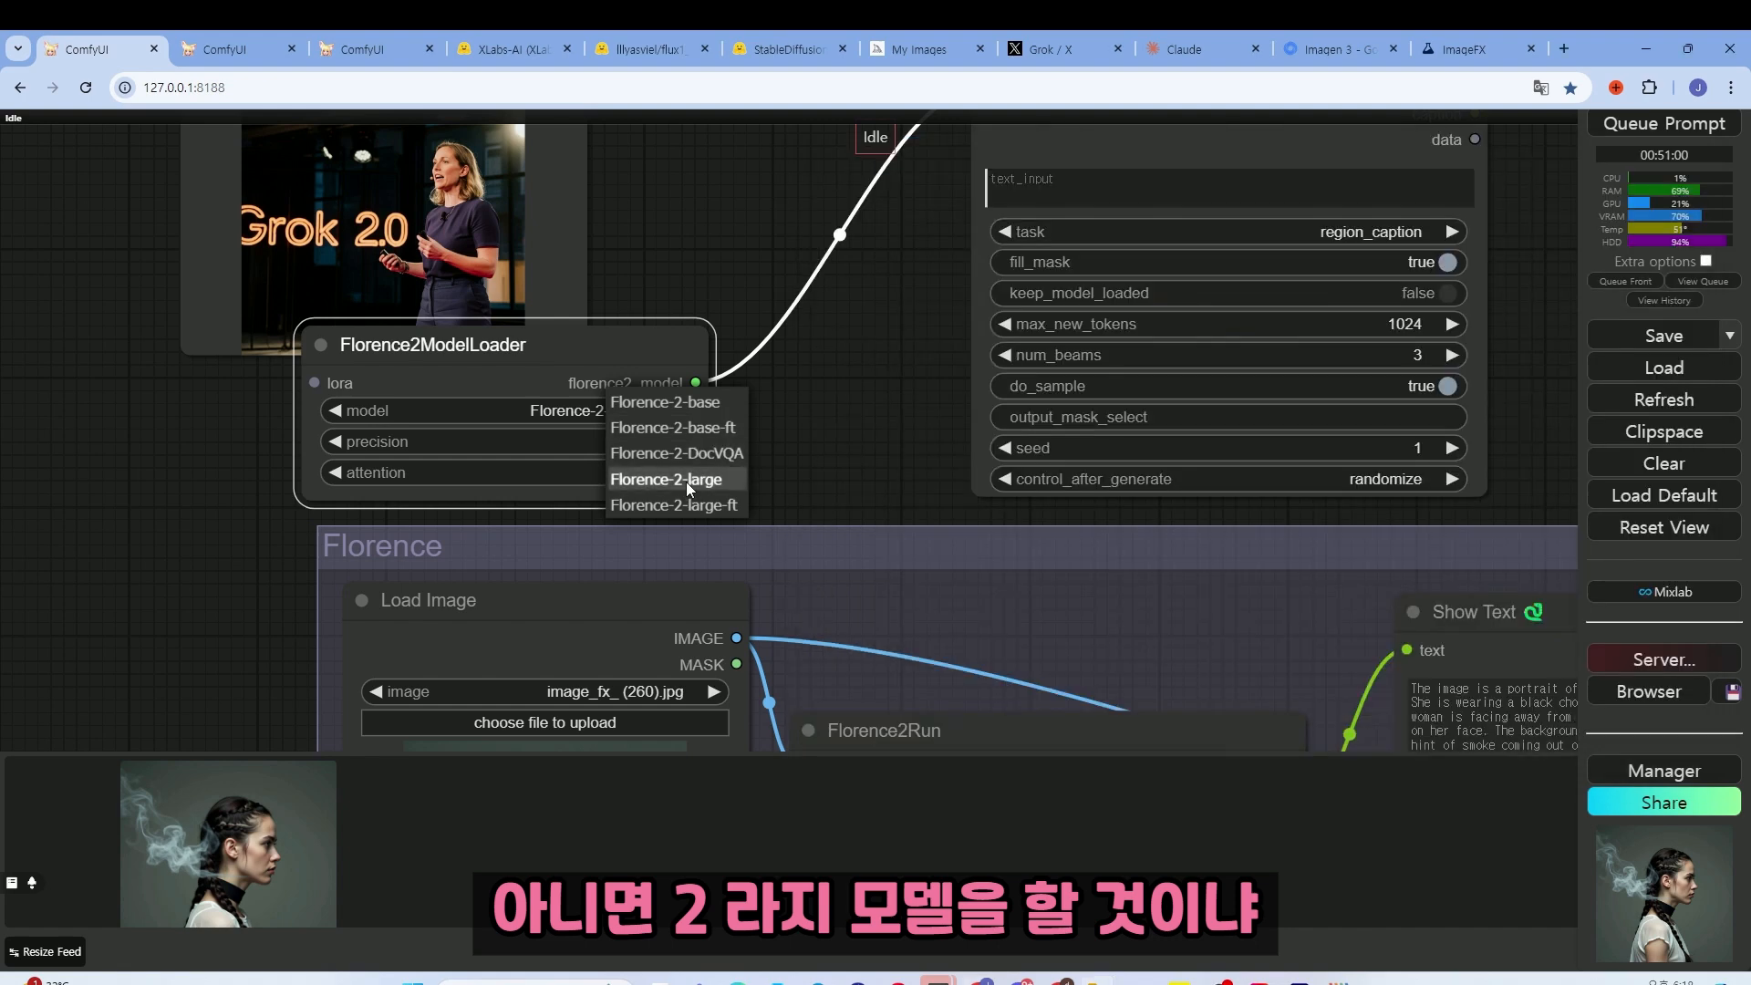
{"action": "left_click", "coordinate": [686, 480]}
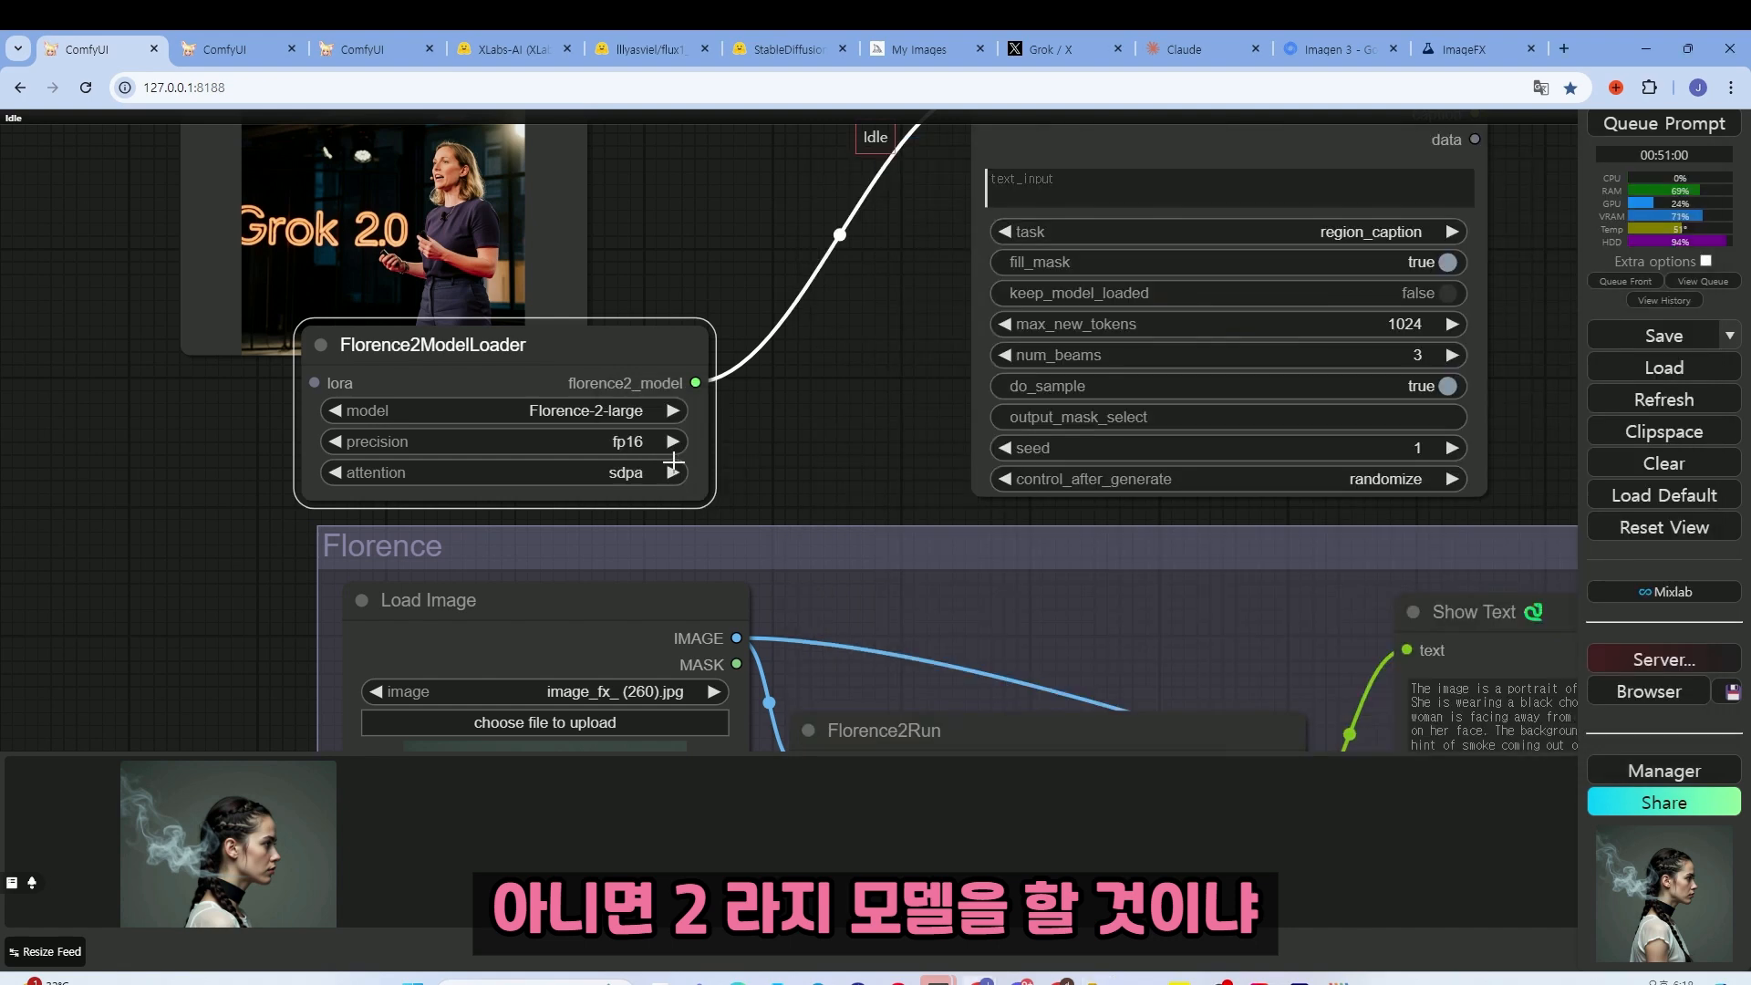
{"action": "scroll", "coordinate": [695, 392], "scroll_direction": "down", "scroll_amount": 4}
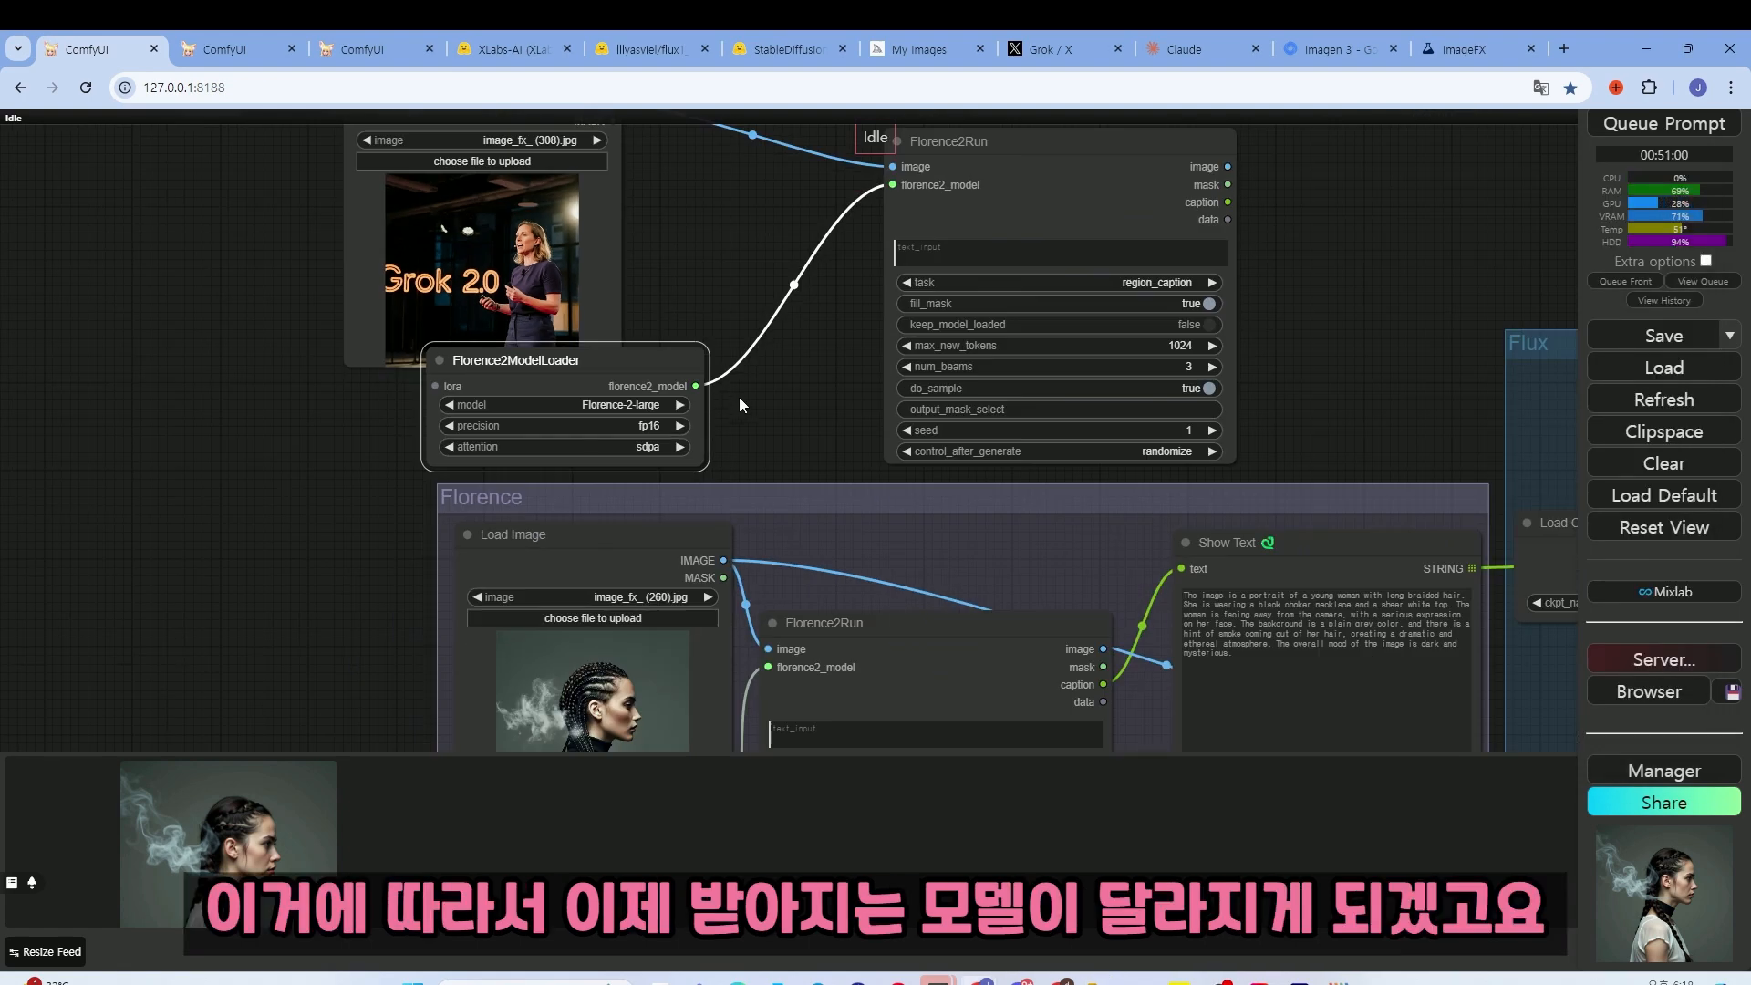
{"action": "left_click_drag", "start_coordinate": [673, 363], "coordinate": [634, 384]}
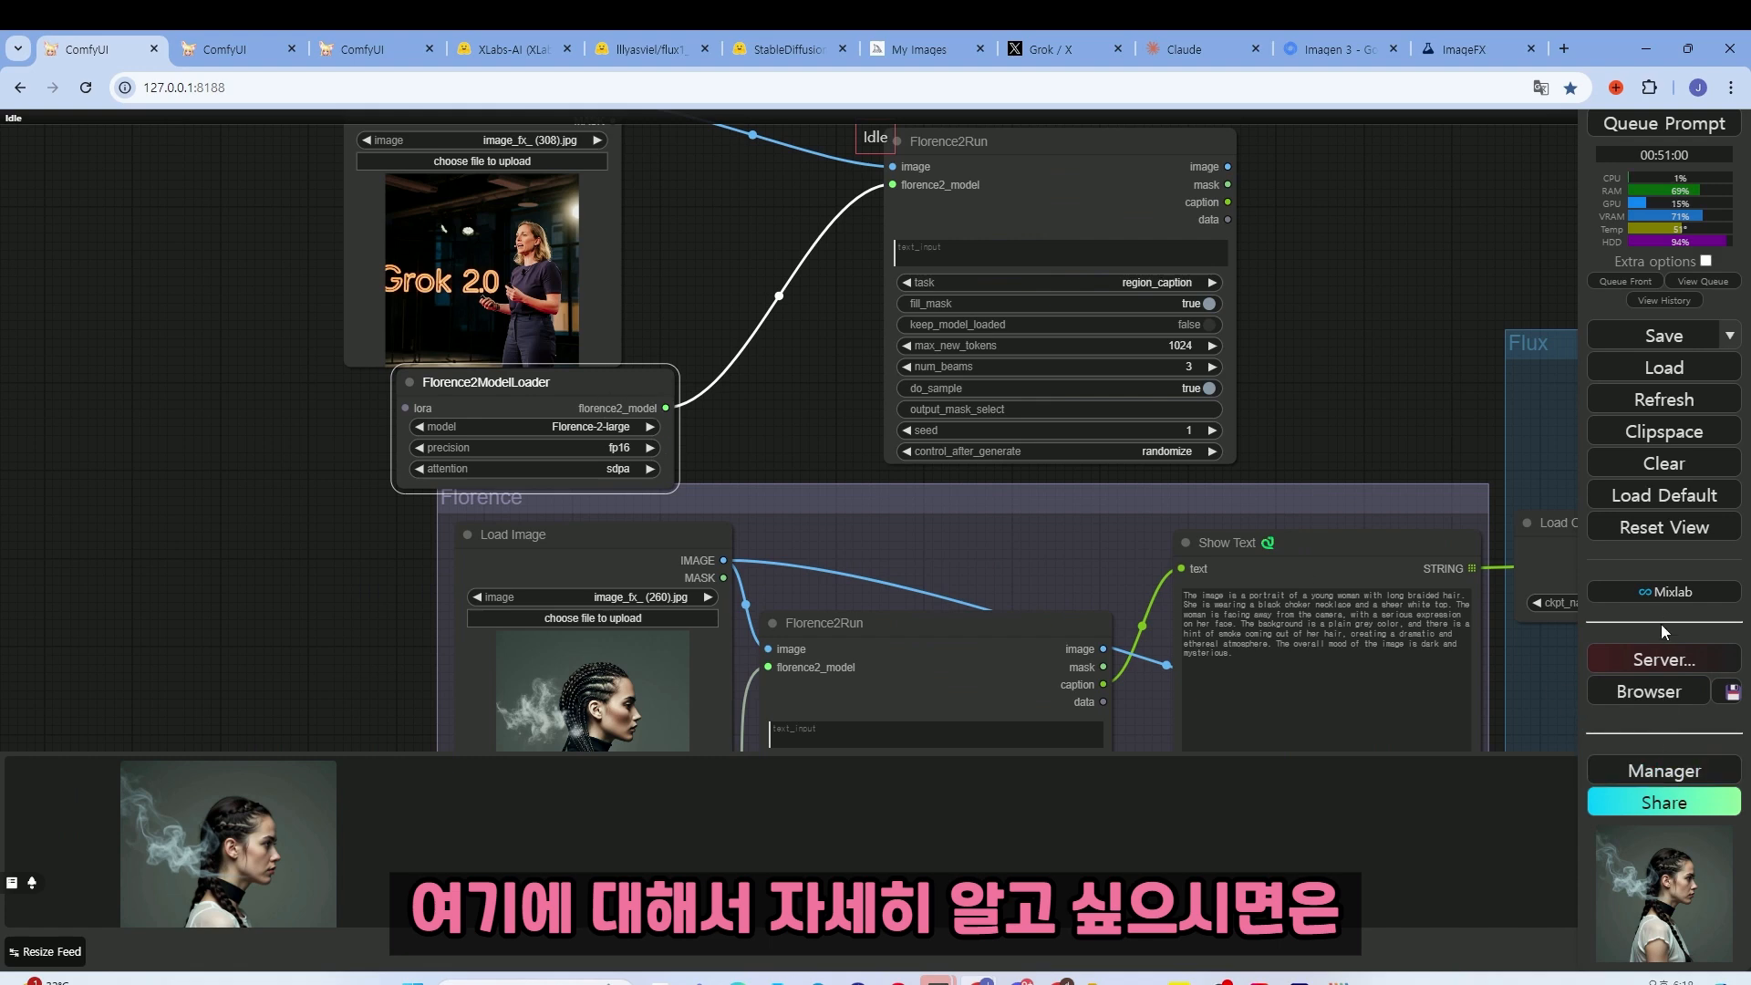
- Search the custom nodes manager for "florence" and open the ComfyUI-Florence2 repository page on GitHub
{"action": "left_click", "coordinate": [1665, 771]}
{"action": "left_click", "coordinate": [899, 379]}
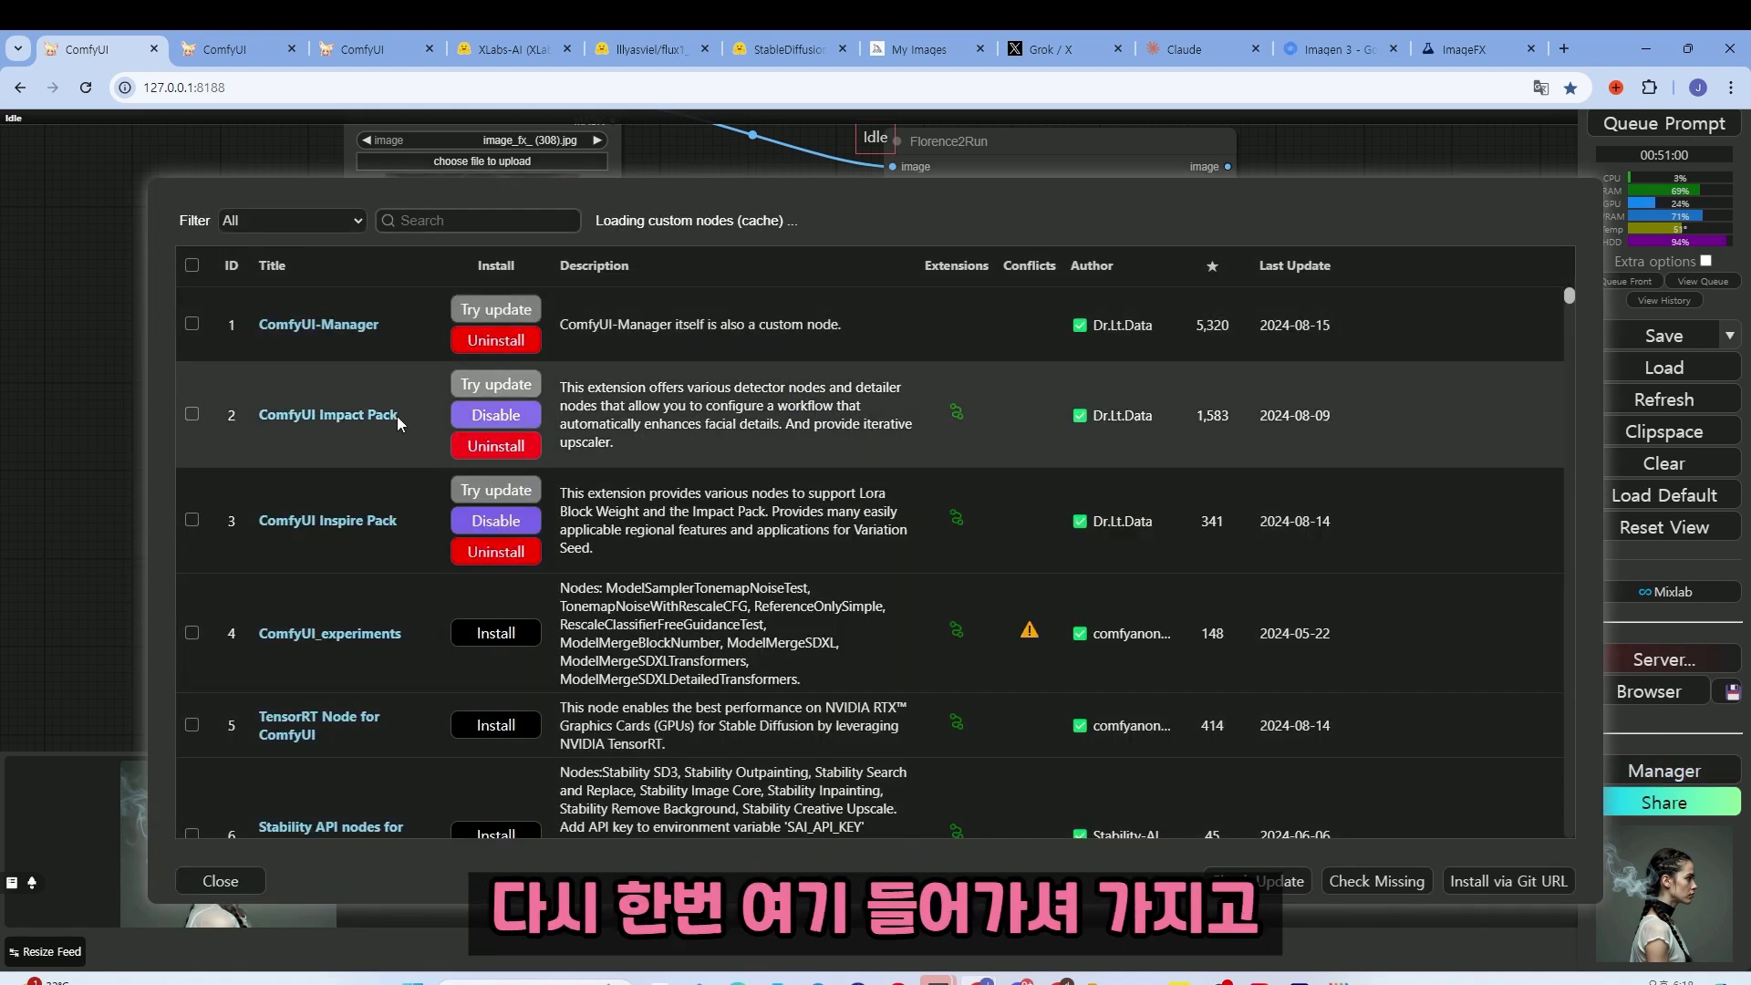
{"action": "left_click", "coordinate": [481, 220]}
{"action": "type", "text": "florence"}
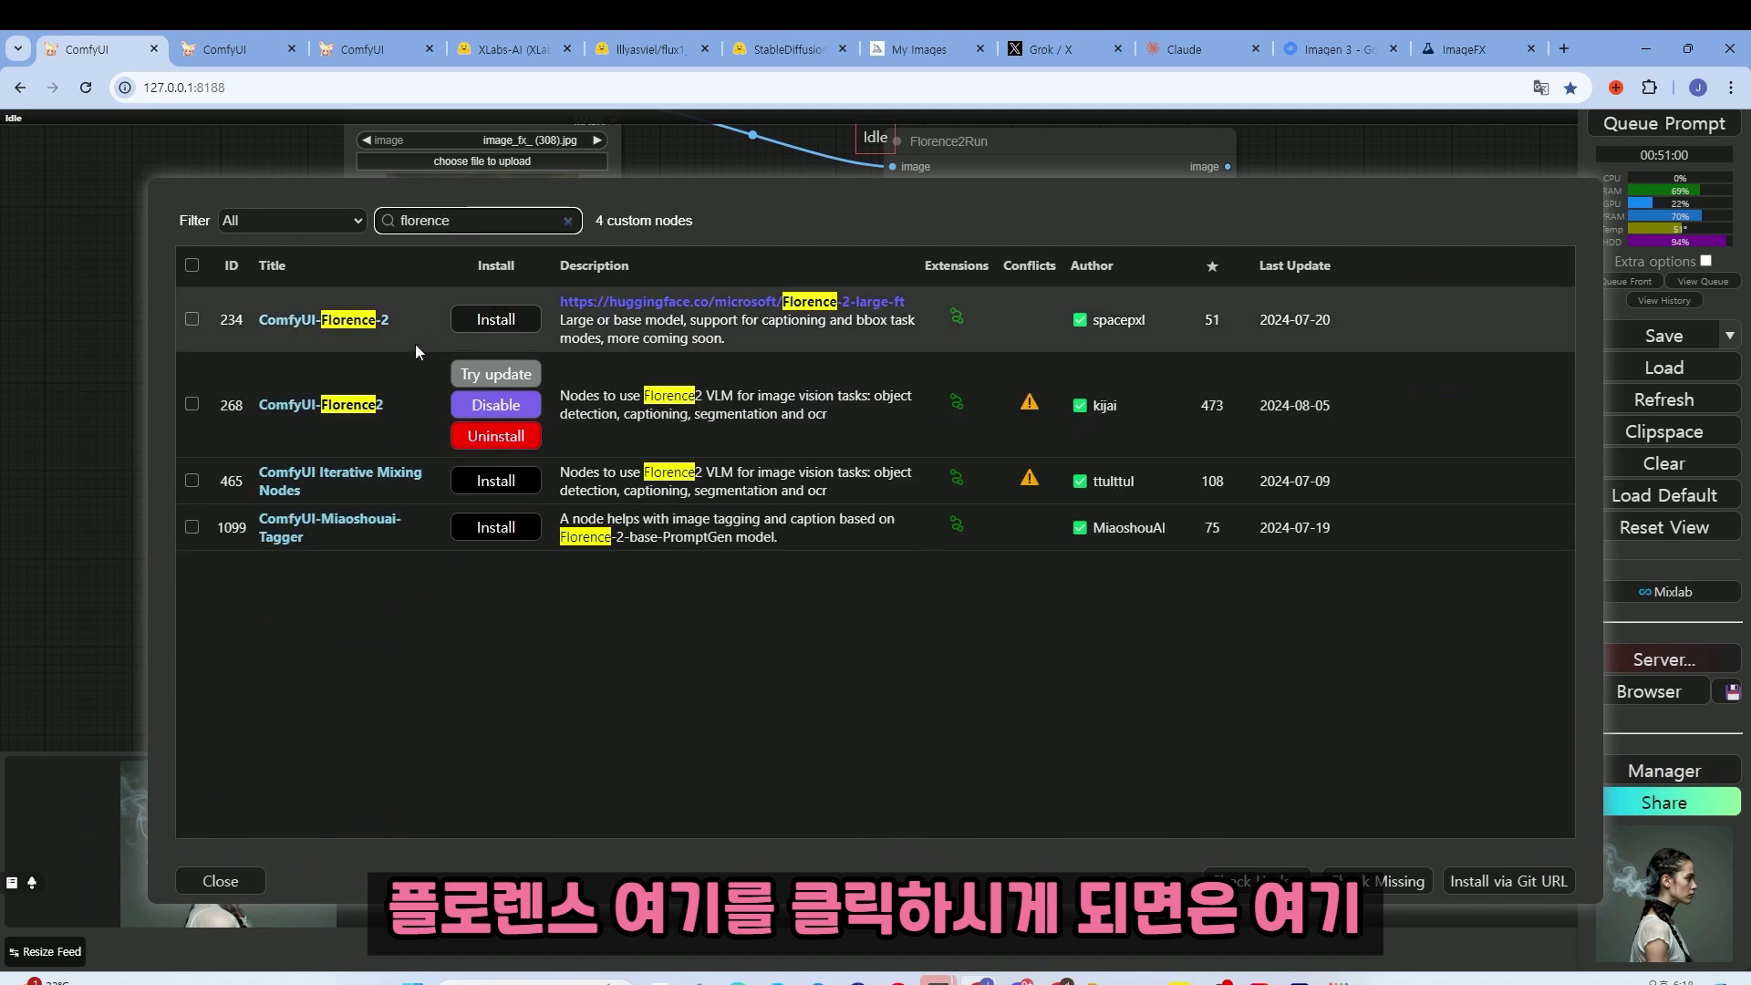
{"action": "middle_click", "coordinate": [374, 319]}
{"action": "left_click", "coordinate": [219, 49]}
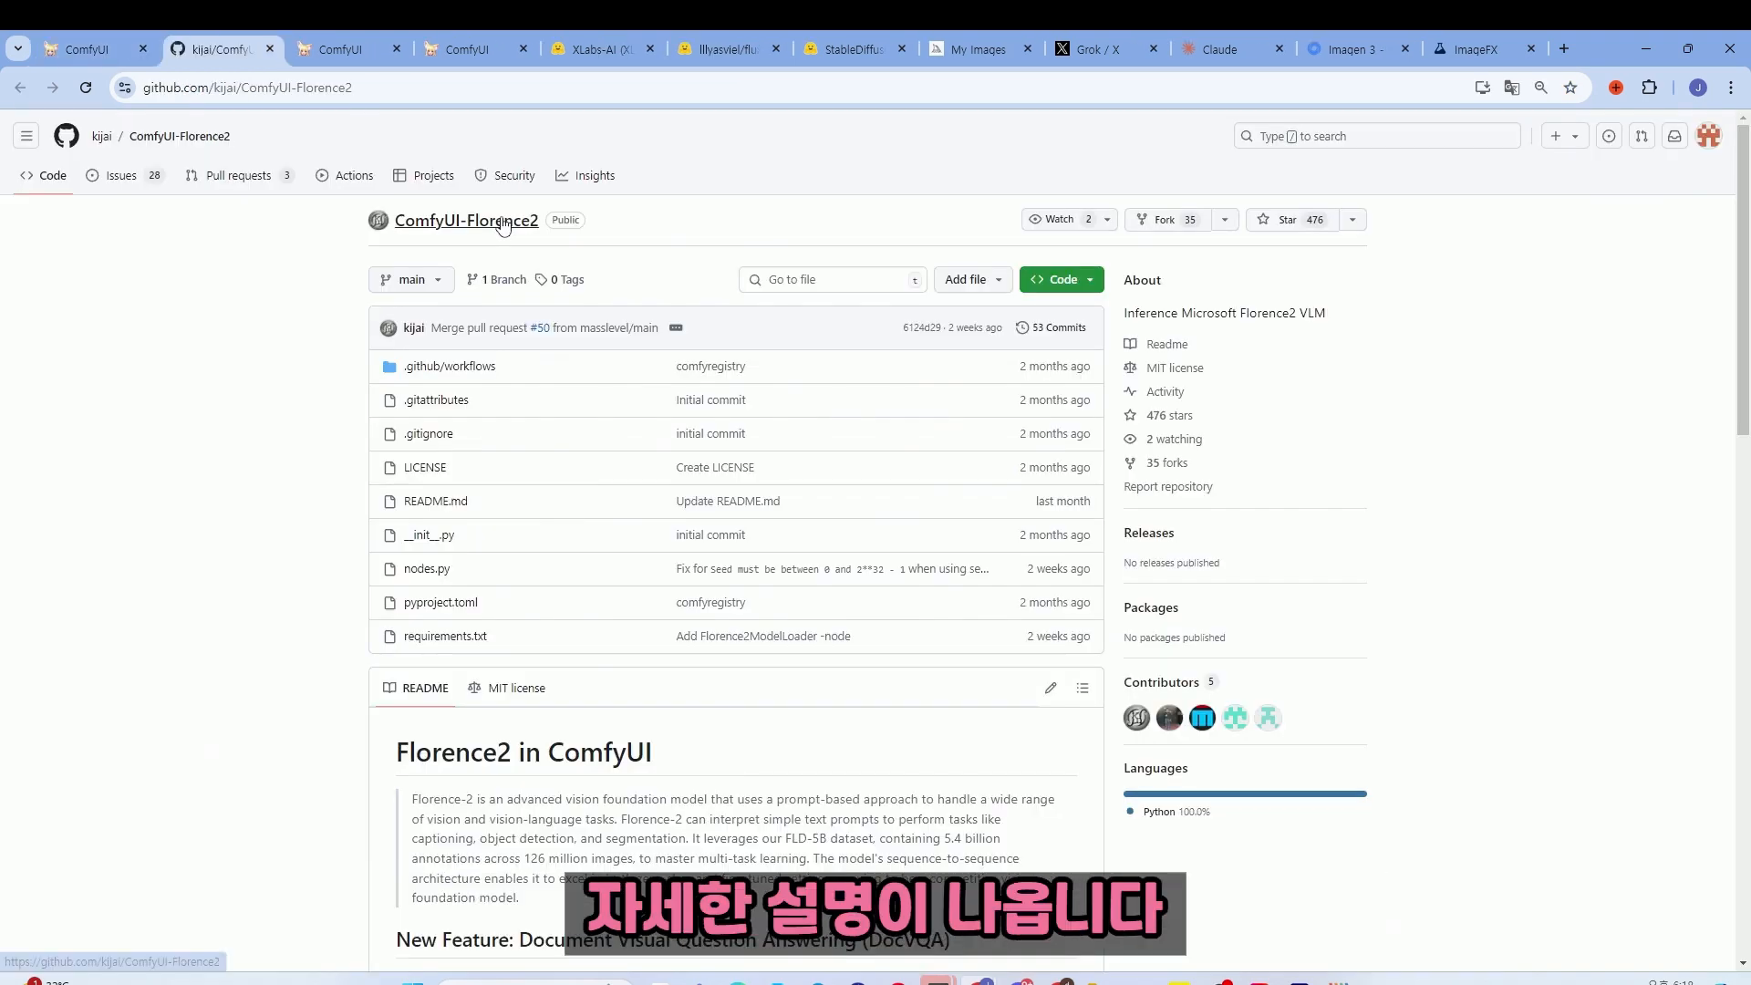
- Read the ComfyUI-Florence2 README's supported model links and DocVQA section, and return to the ComfyUI workflow
{"action": "scroll", "coordinate": [387, 349], "scroll_direction": "down", "scroll_amount": 10}
{"action": "scroll", "coordinate": [364, 347], "scroll_direction": "down", "scroll_amount": 7}
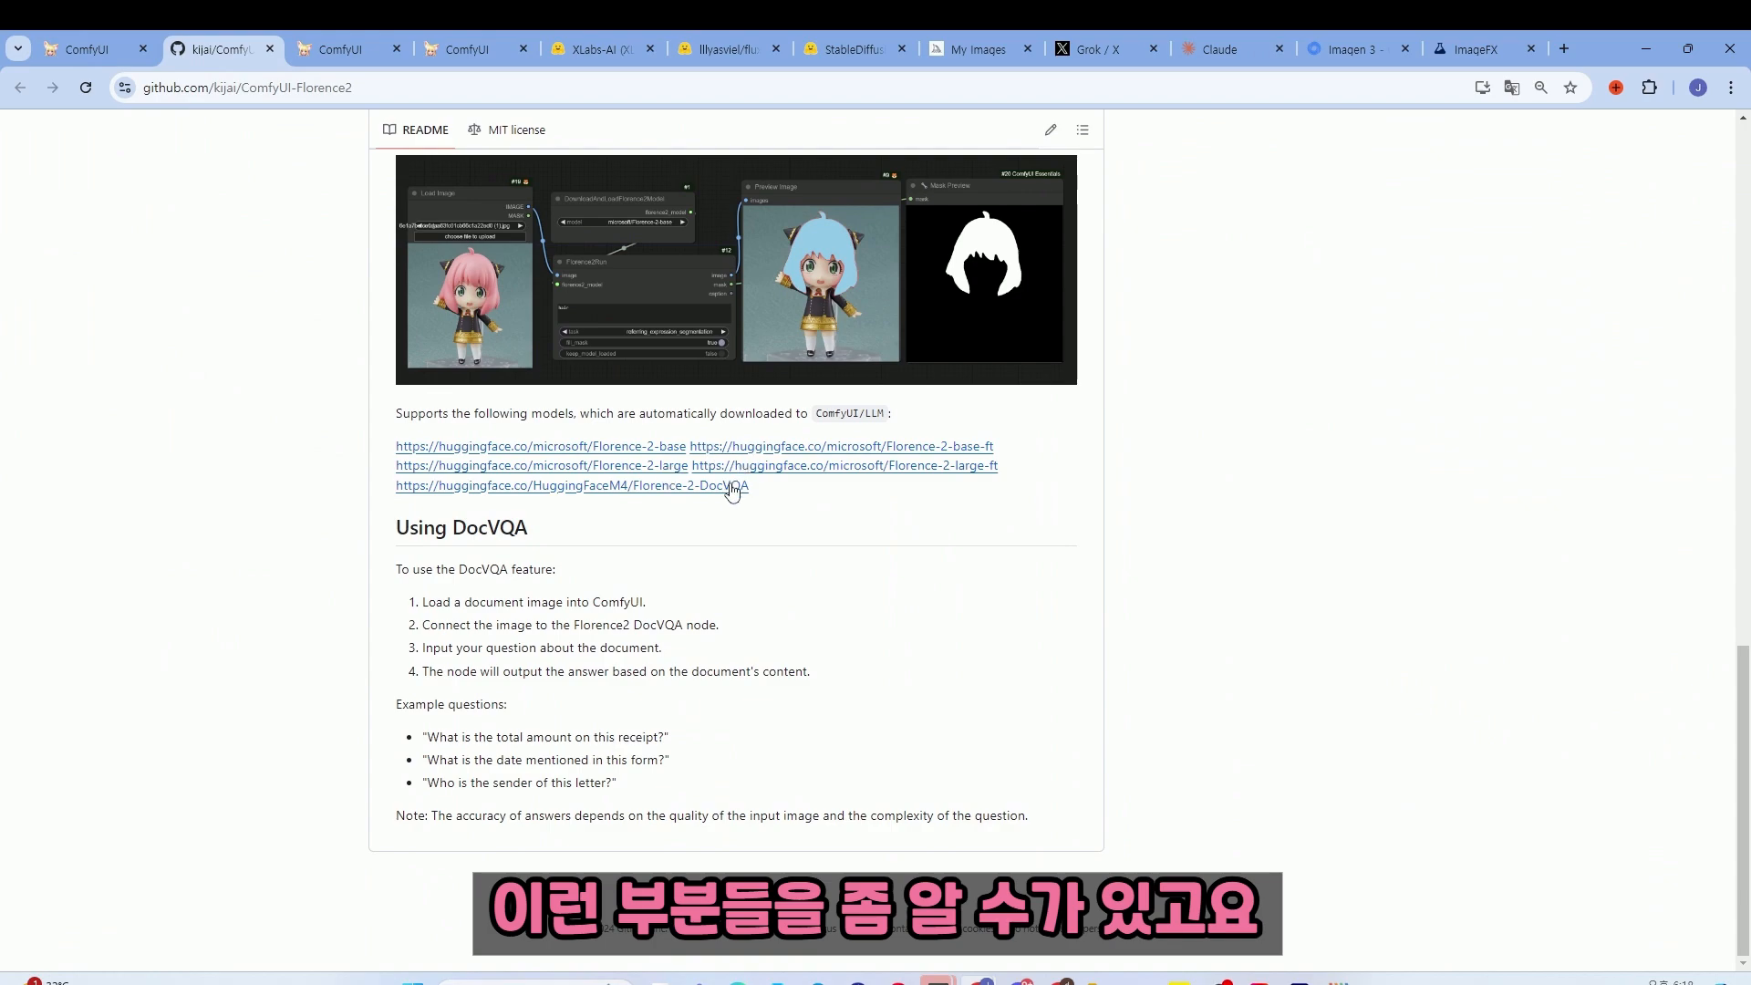
{"action": "scroll", "coordinate": [734, 492], "scroll_direction": "up", "scroll_amount": 9}
{"action": "scroll", "coordinate": [729, 495], "scroll_direction": "up", "scroll_amount": 6}
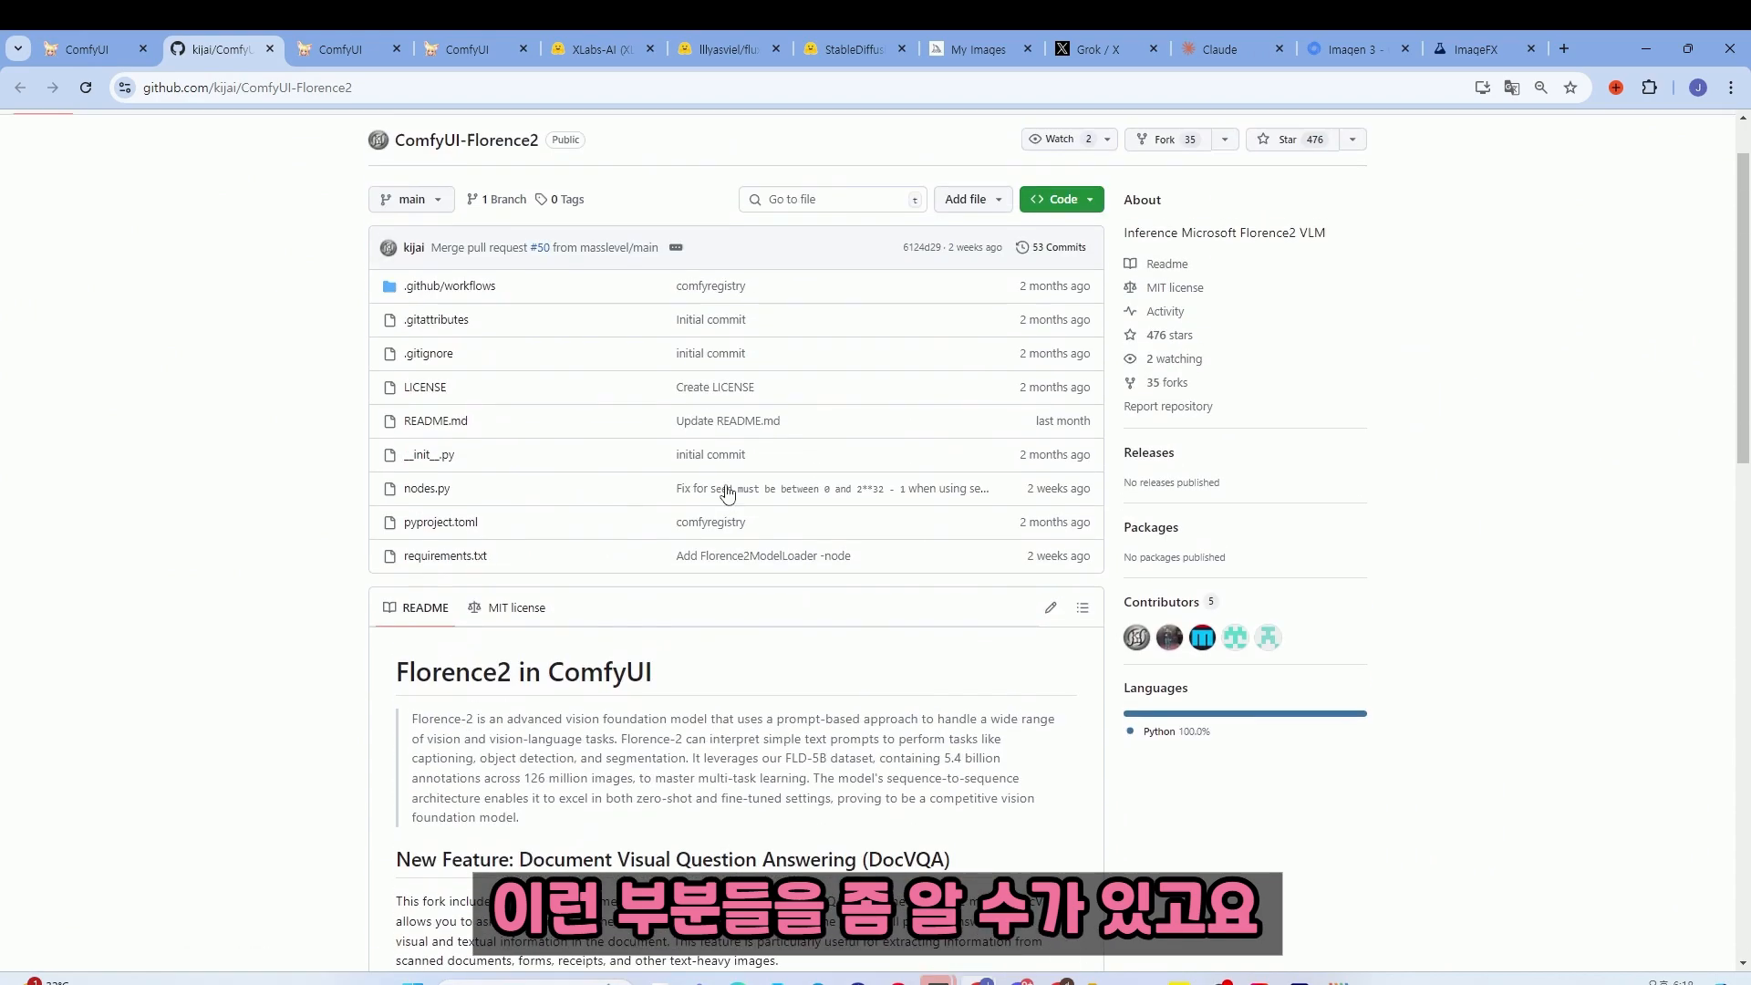
{"action": "left_click", "coordinate": [91, 48]}
{"action": "key", "text": "Escape"}
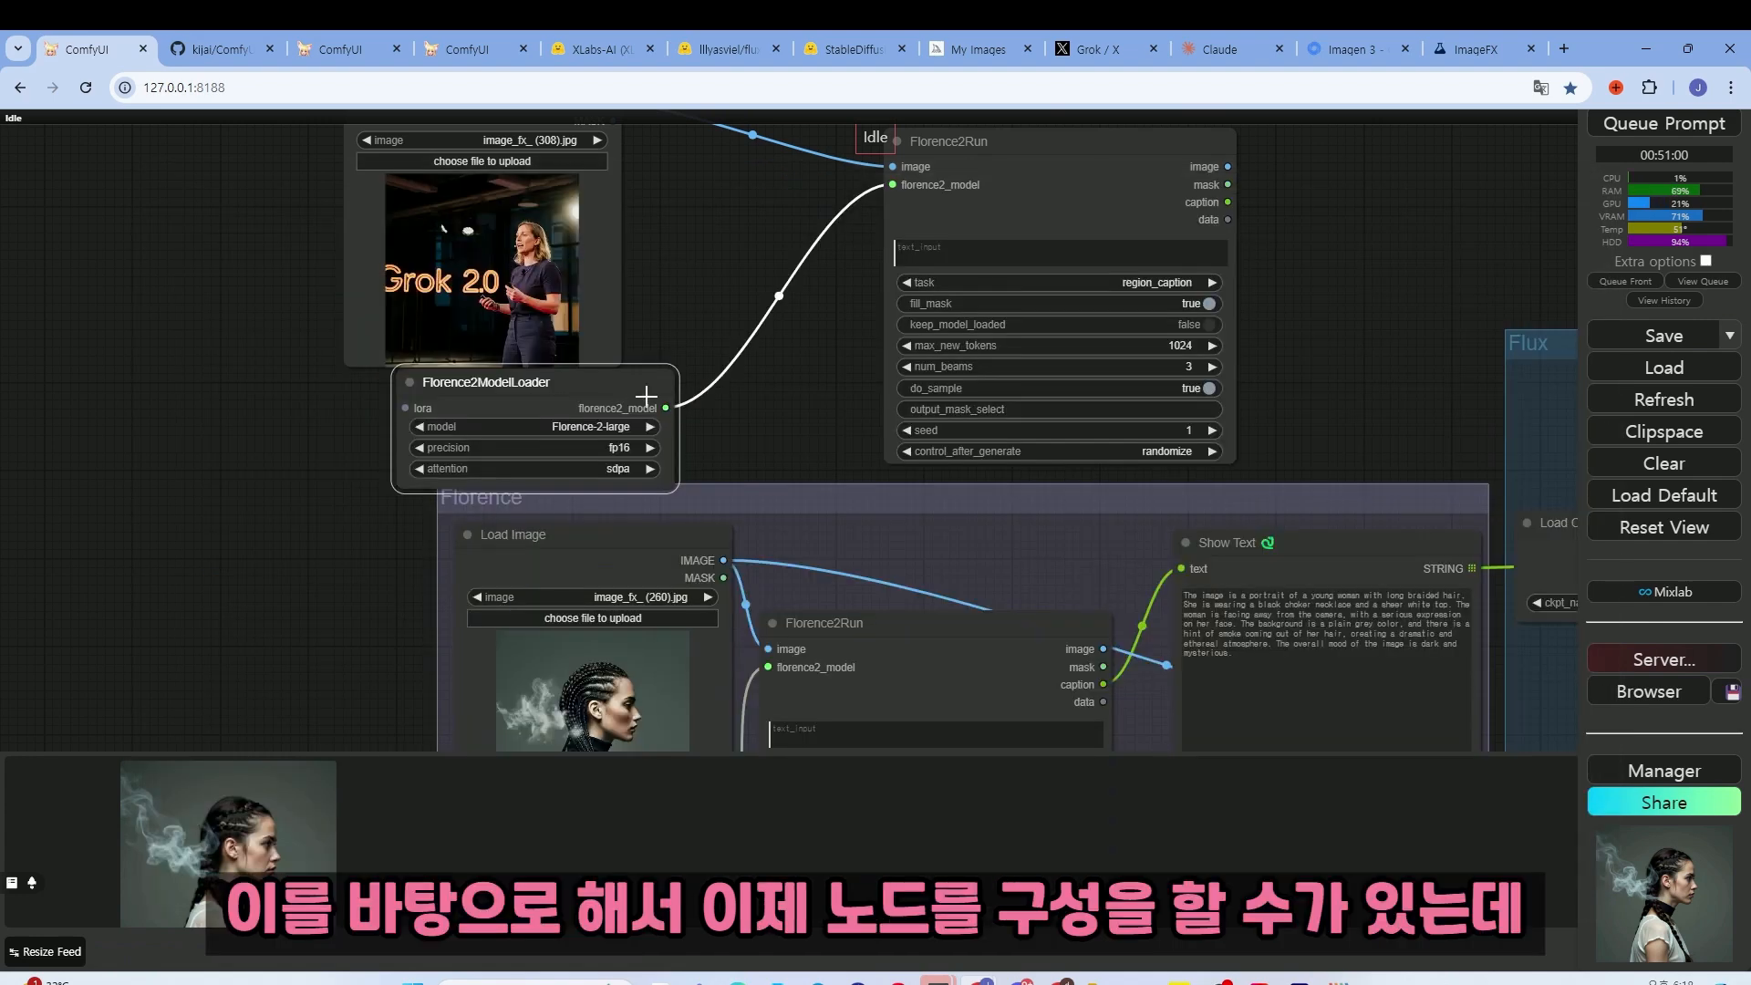
- Align the Florence2ModelLoader node with the left edge of the Load Image node above it
{"action": "scroll", "coordinate": [749, 408], "scroll_direction": "down", "scroll_amount": 3}
{"action": "left_click_drag", "start_coordinate": [518, 407], "coordinate": [482, 409]}
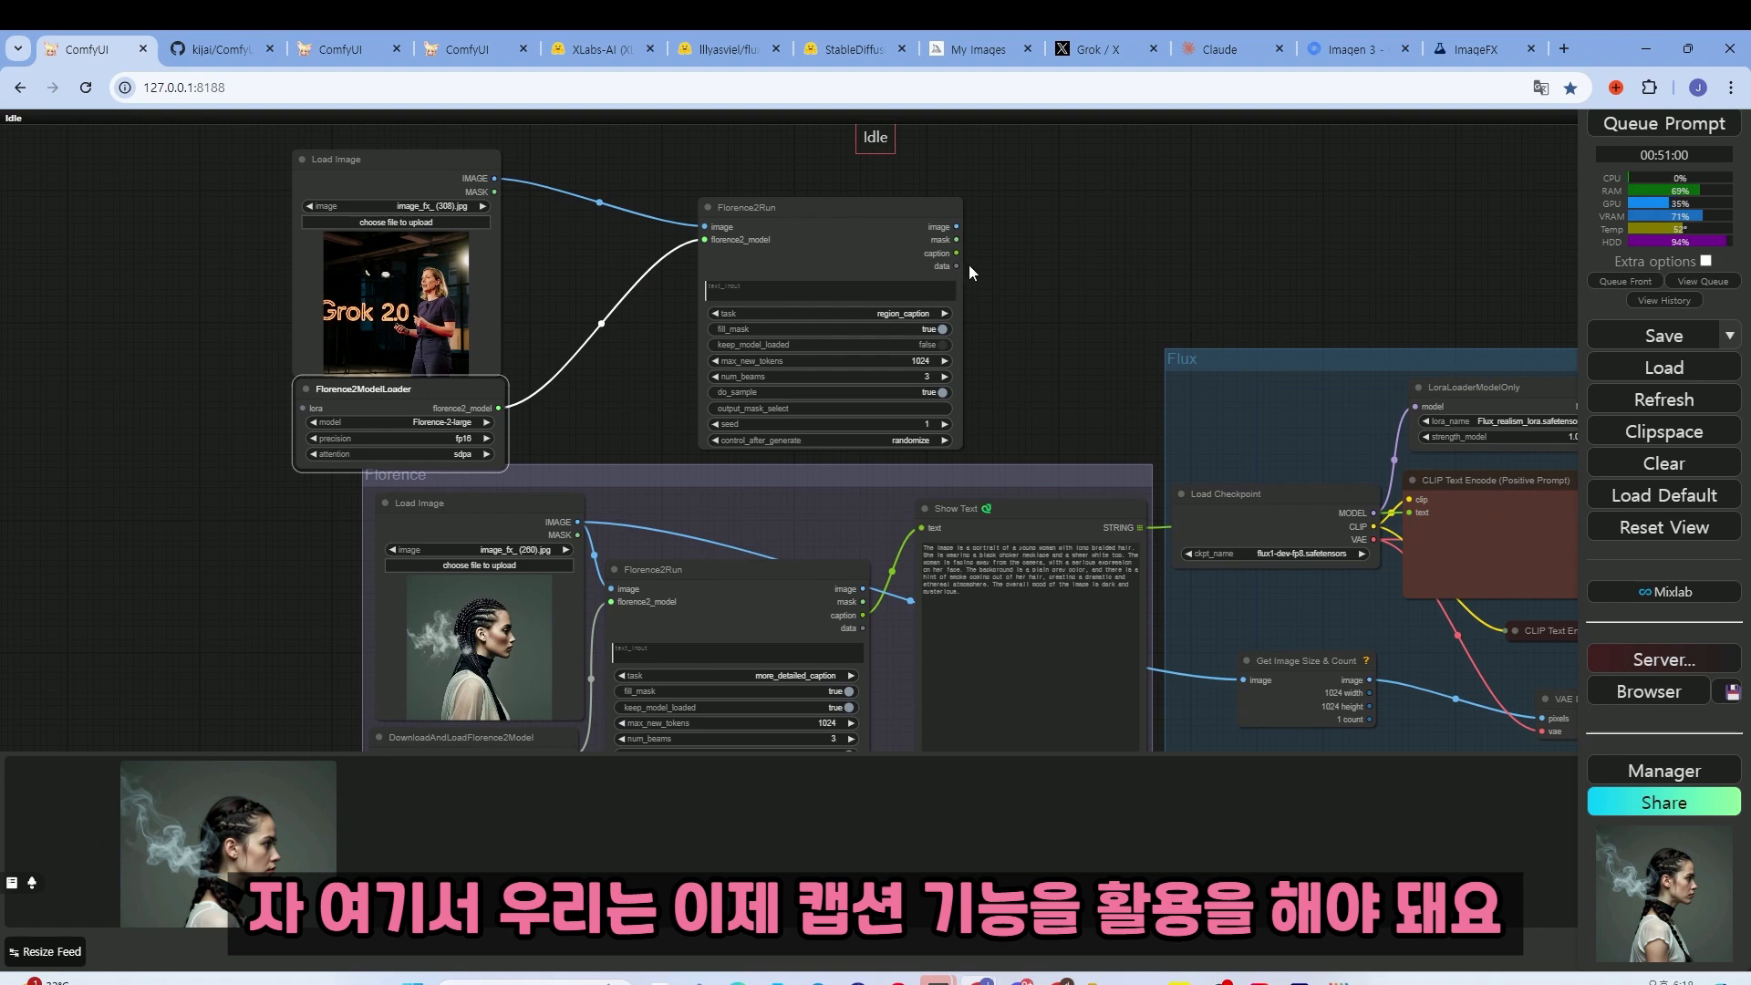
{"action": "scroll", "coordinate": [968, 263], "scroll_direction": "up", "scroll_amount": 2}
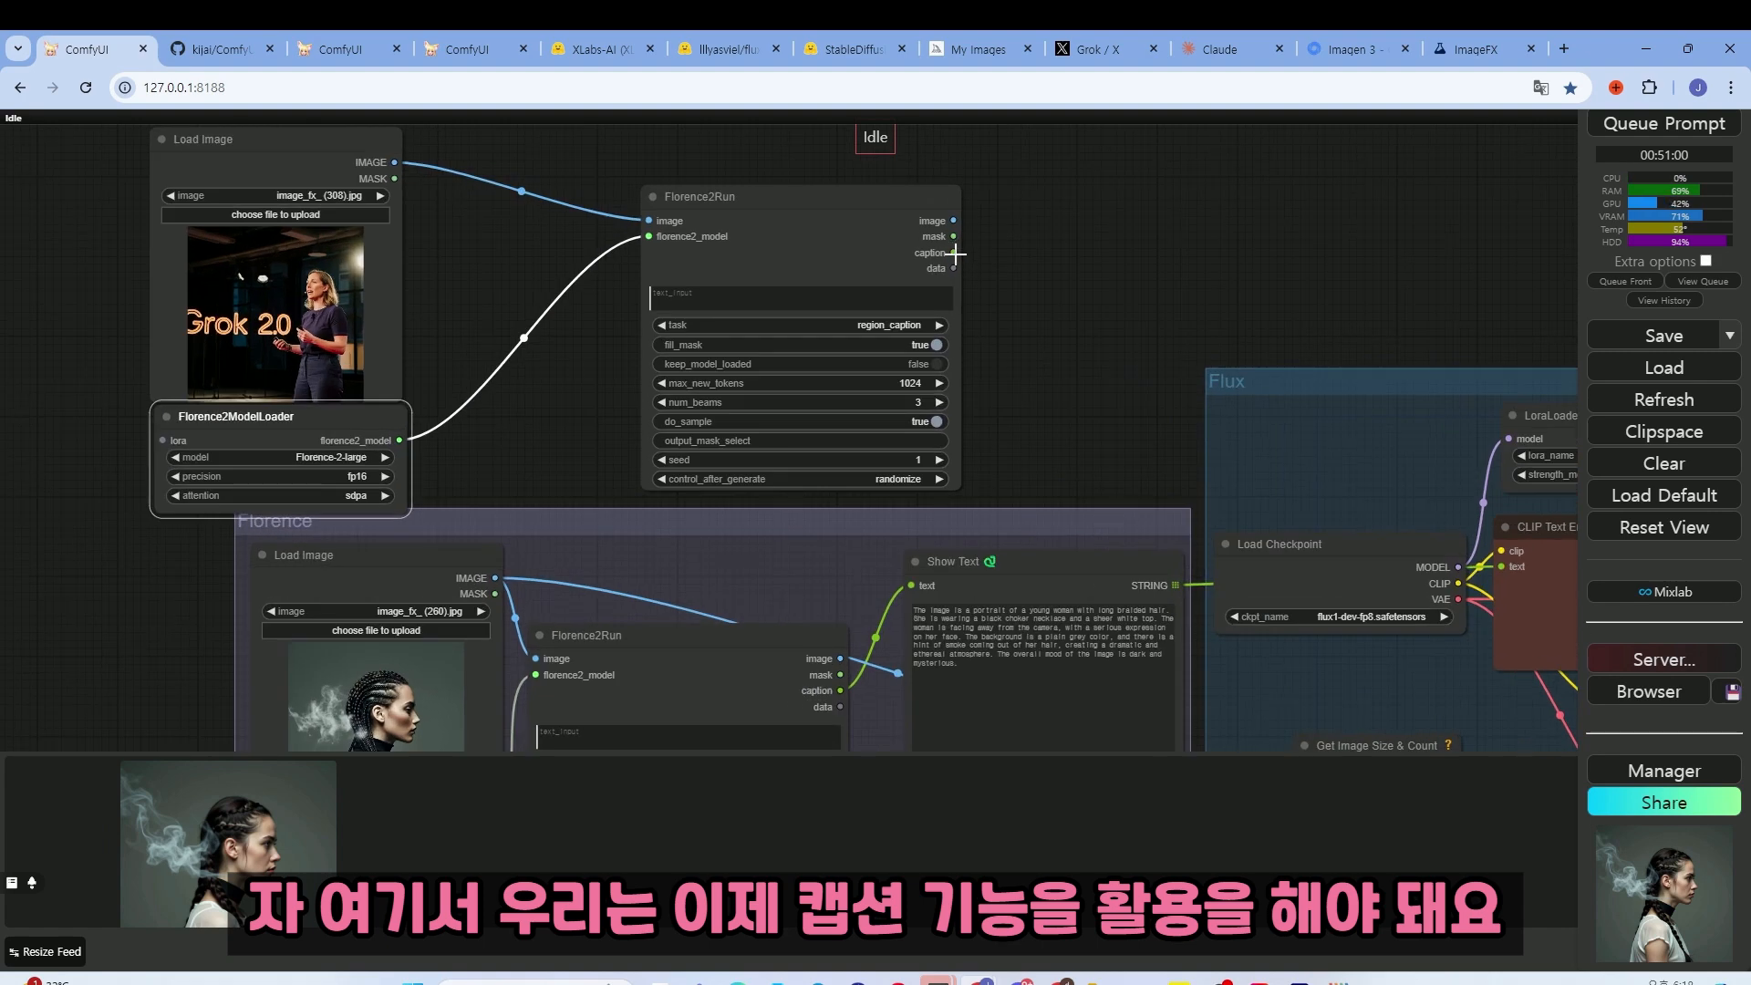
- Link Florence2Run's caption output to a new Show Text node and set the Florence2Run task to more_detailed_caption
{"action": "left_click_drag", "start_coordinate": [955, 255], "coordinate": [1141, 174]}
{"action": "left_click", "coordinate": [1095, 329]}
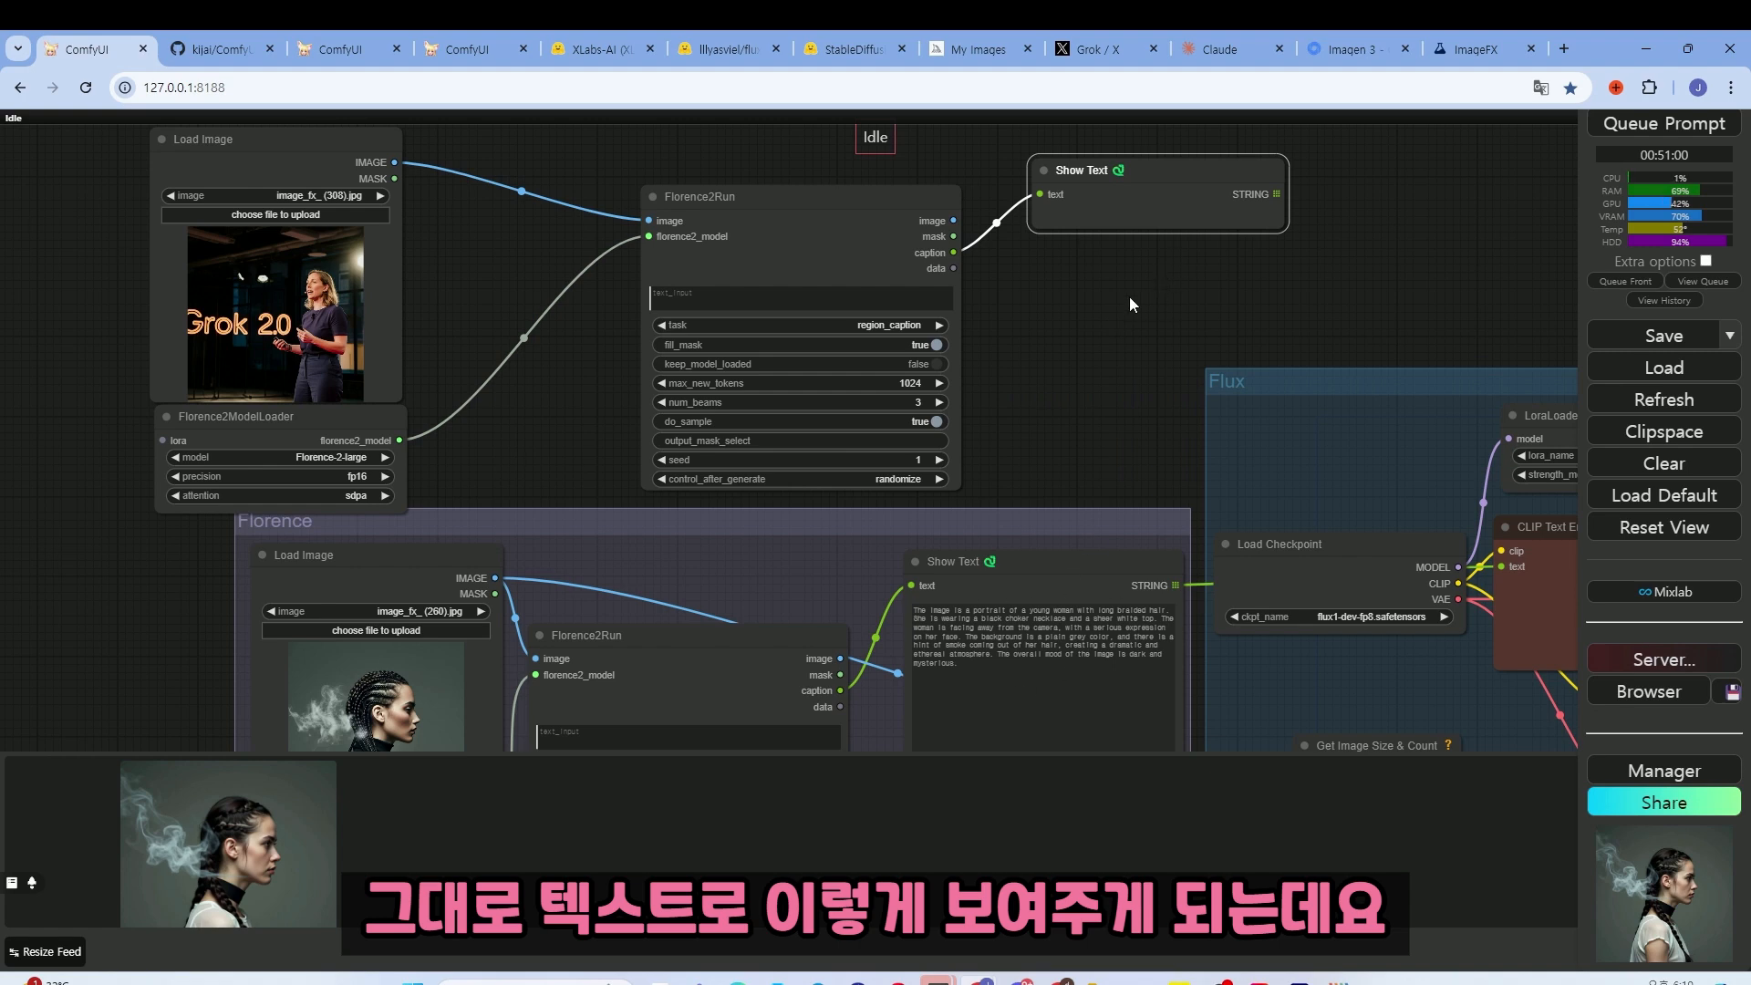
{"action": "left_click_drag", "start_coordinate": [1131, 294], "coordinate": [1008, 272]}
{"action": "scroll", "coordinate": [769, 310], "scroll_direction": "up", "scroll_amount": 3}
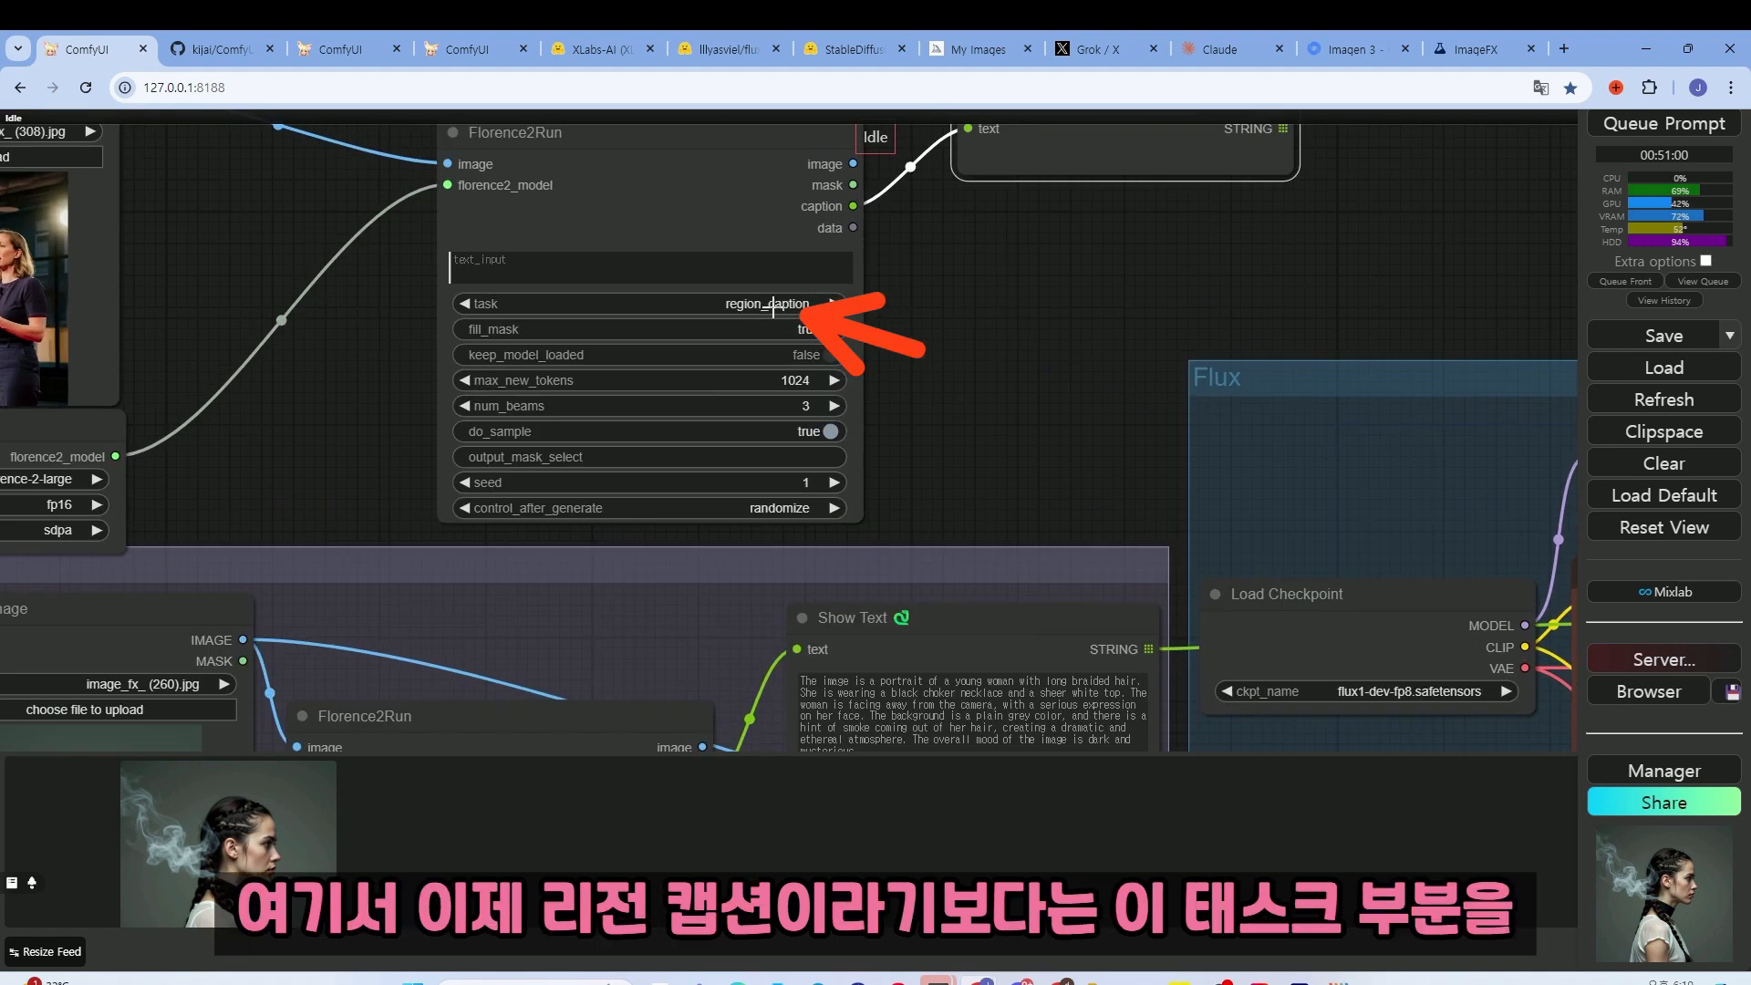
{"action": "left_click", "coordinate": [743, 301]}
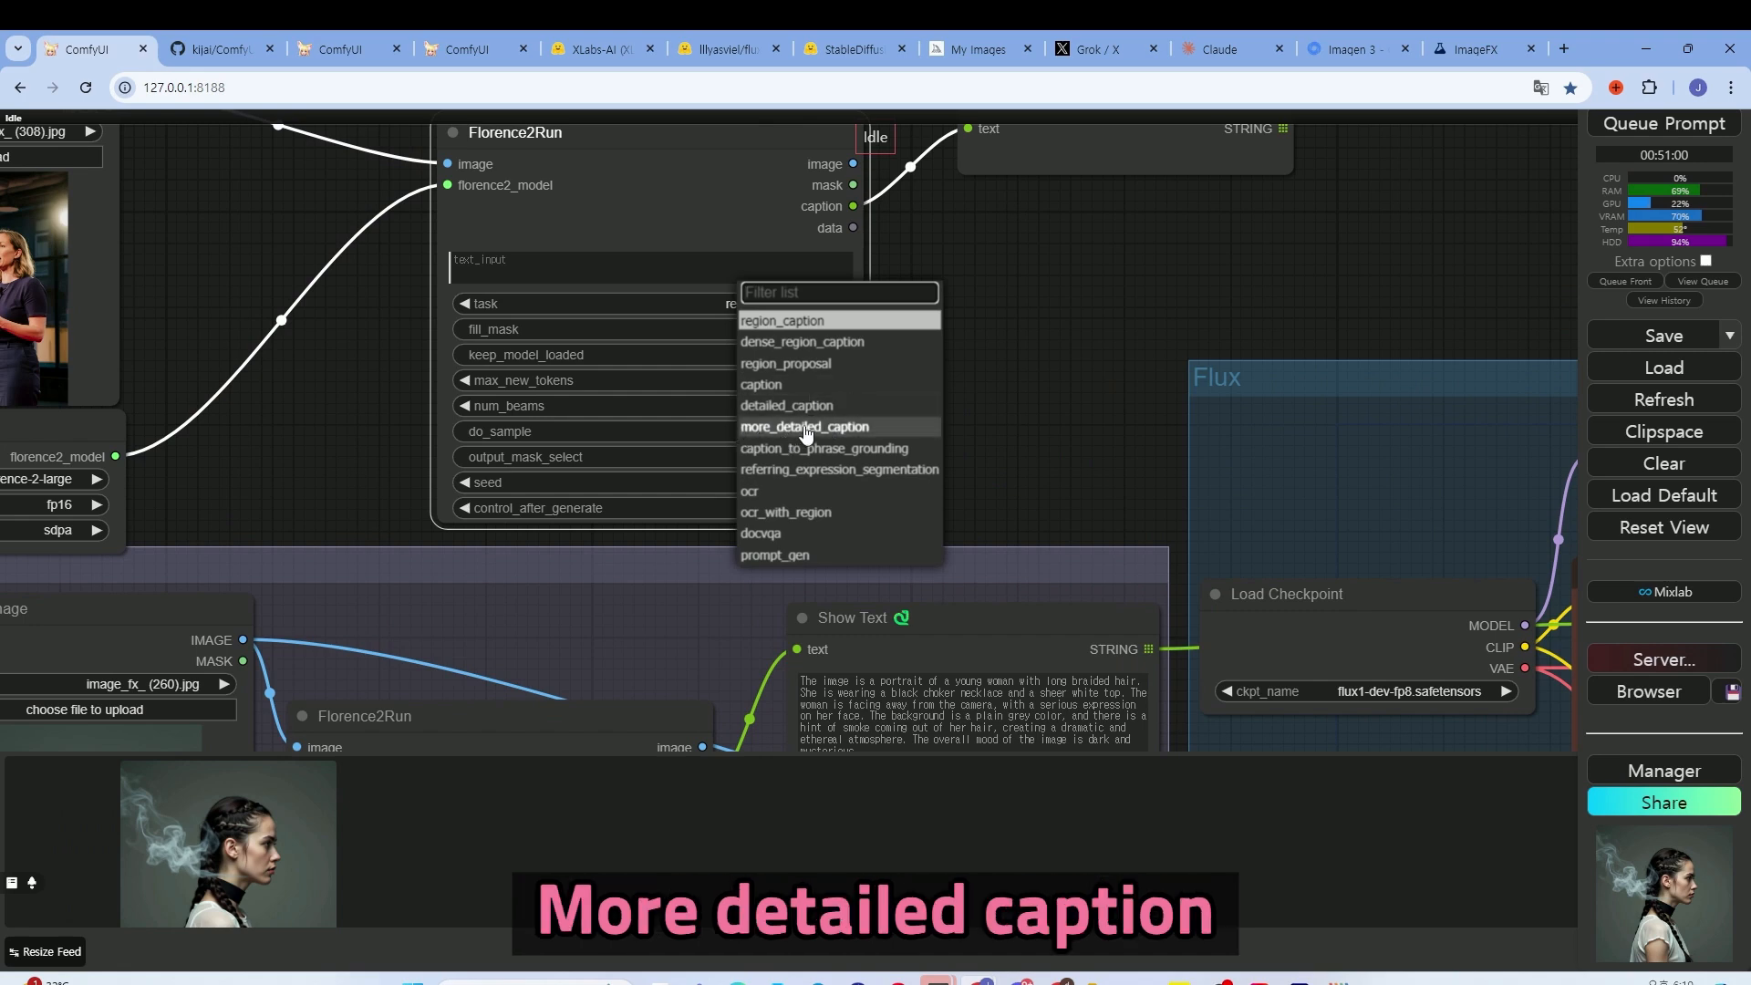
{"action": "left_click", "coordinate": [750, 428]}
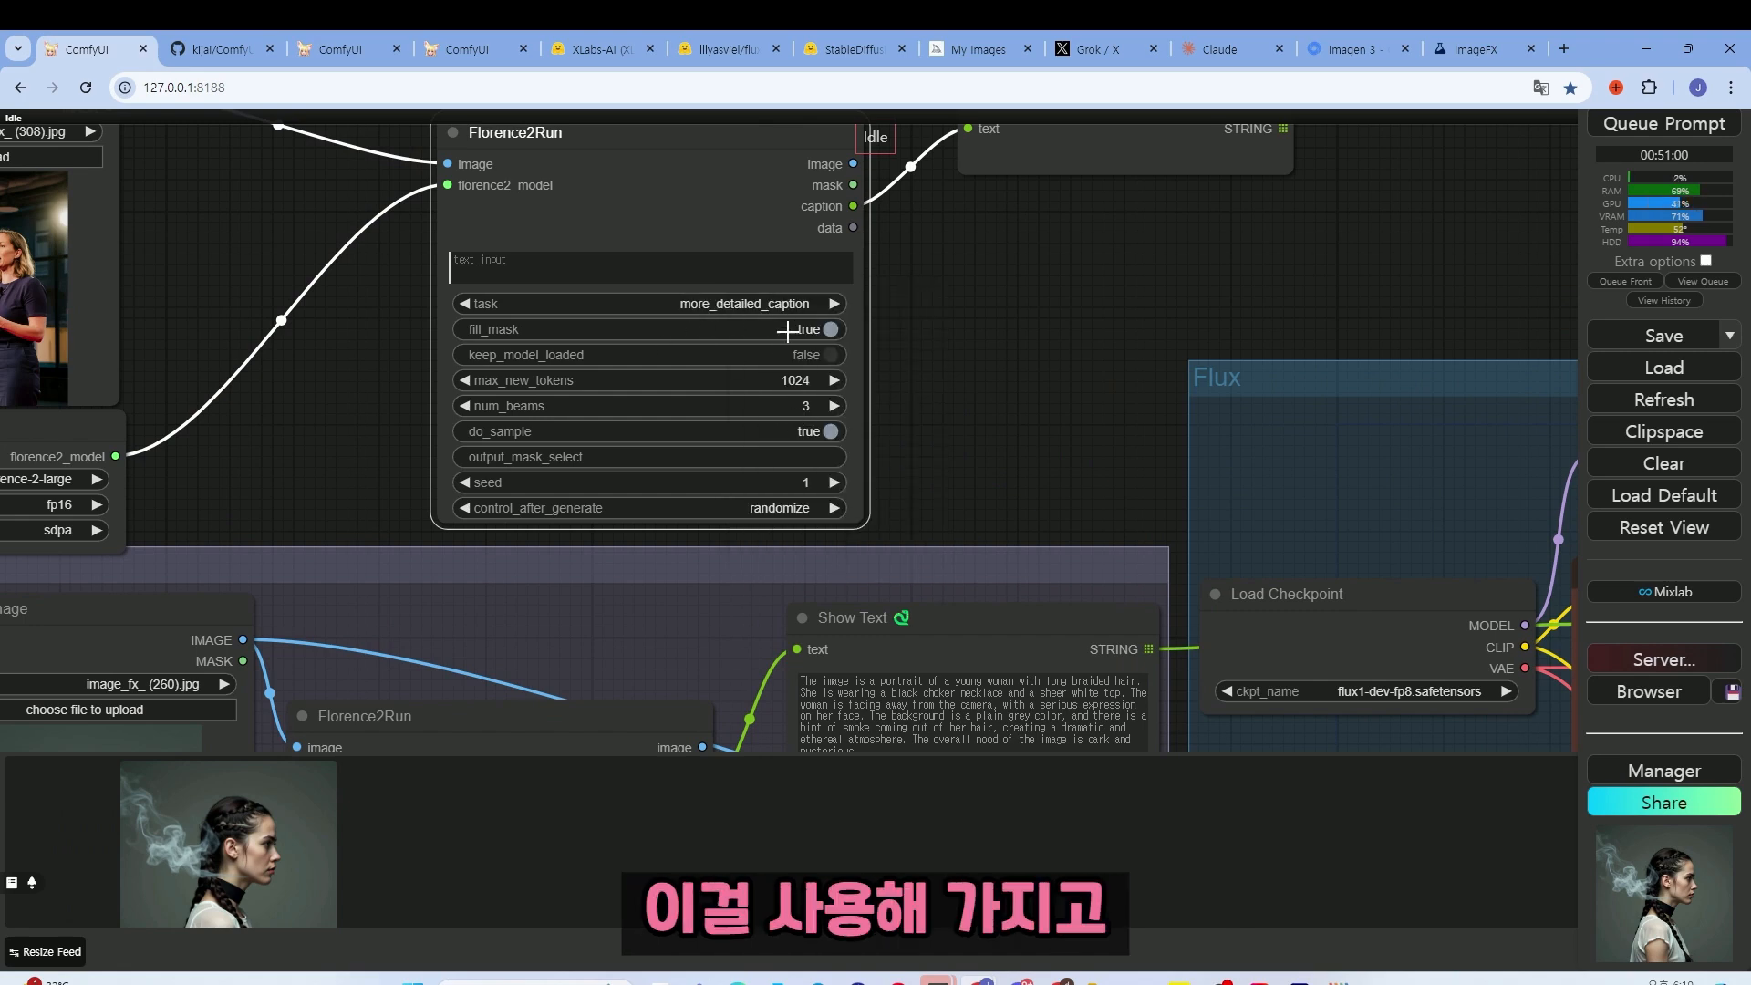
- Convert the text input of the positive-prompt CLIP Text Encode node in the Flux group to a widget
{"action": "scroll", "coordinate": [881, 353], "scroll_direction": "down", "scroll_amount": 4}
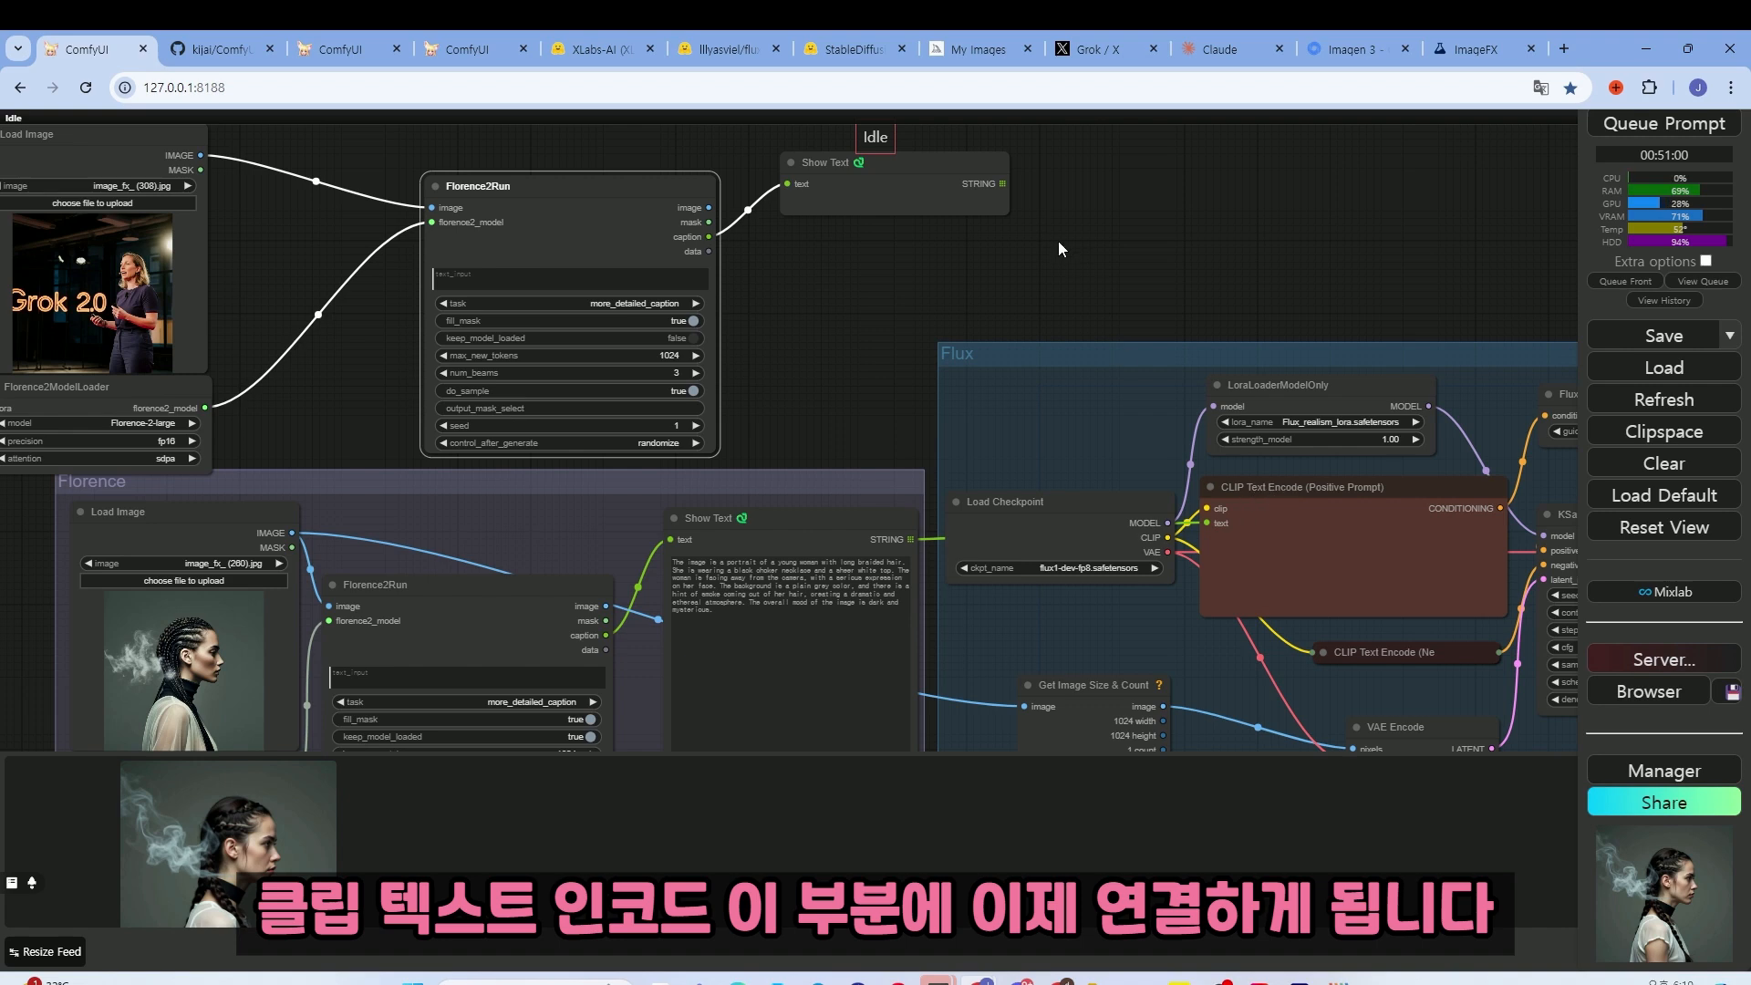
{"action": "left_click_drag", "start_coordinate": [1092, 282], "coordinate": [981, 423]}
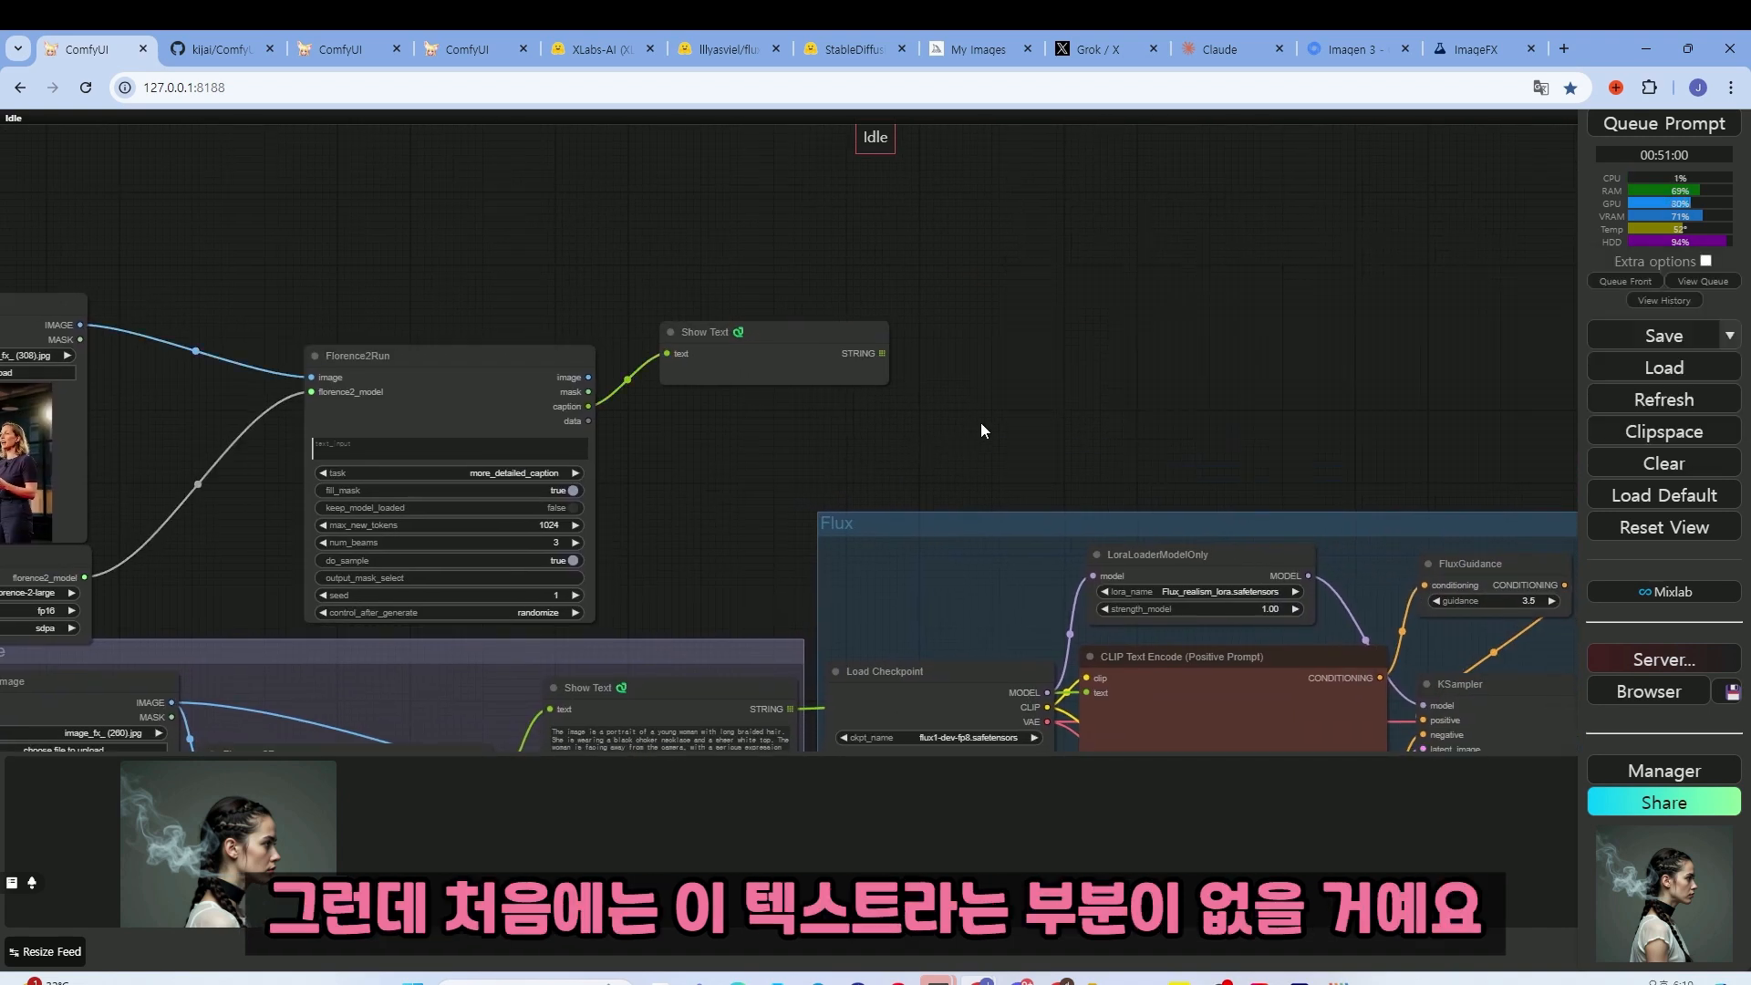
{"action": "scroll", "coordinate": [1058, 511], "scroll_direction": "down", "scroll_amount": 2}
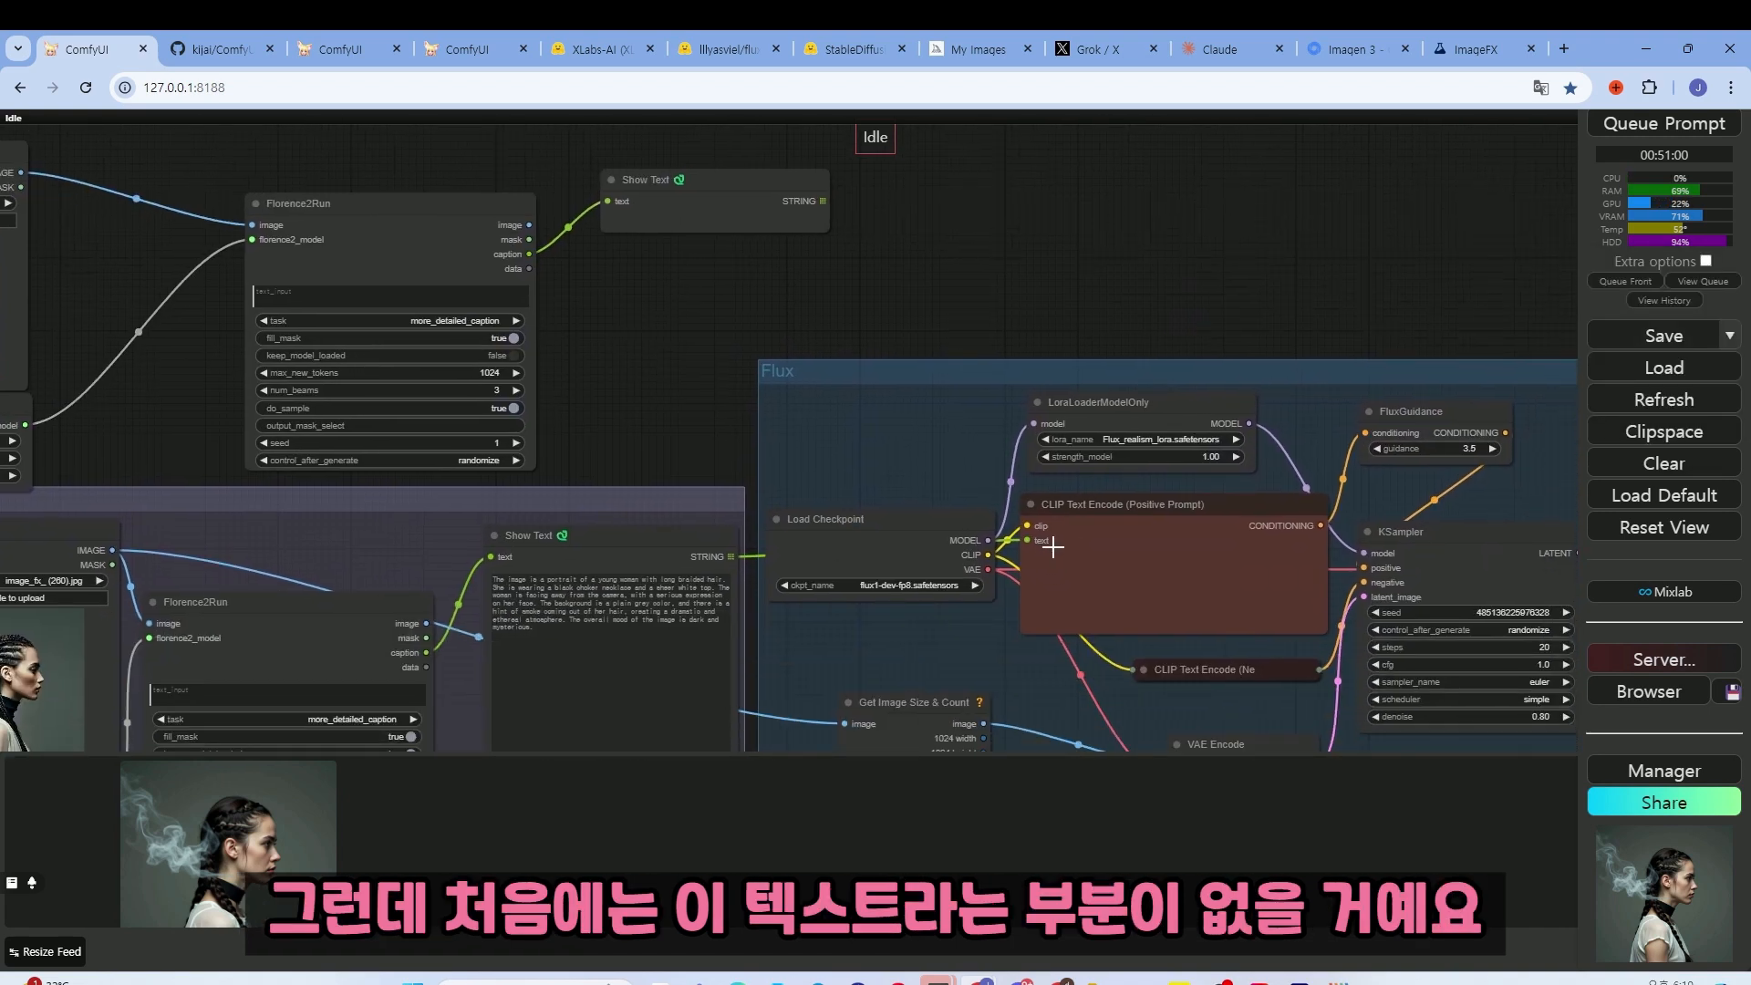
{"action": "right_click", "coordinate": [1081, 545]}
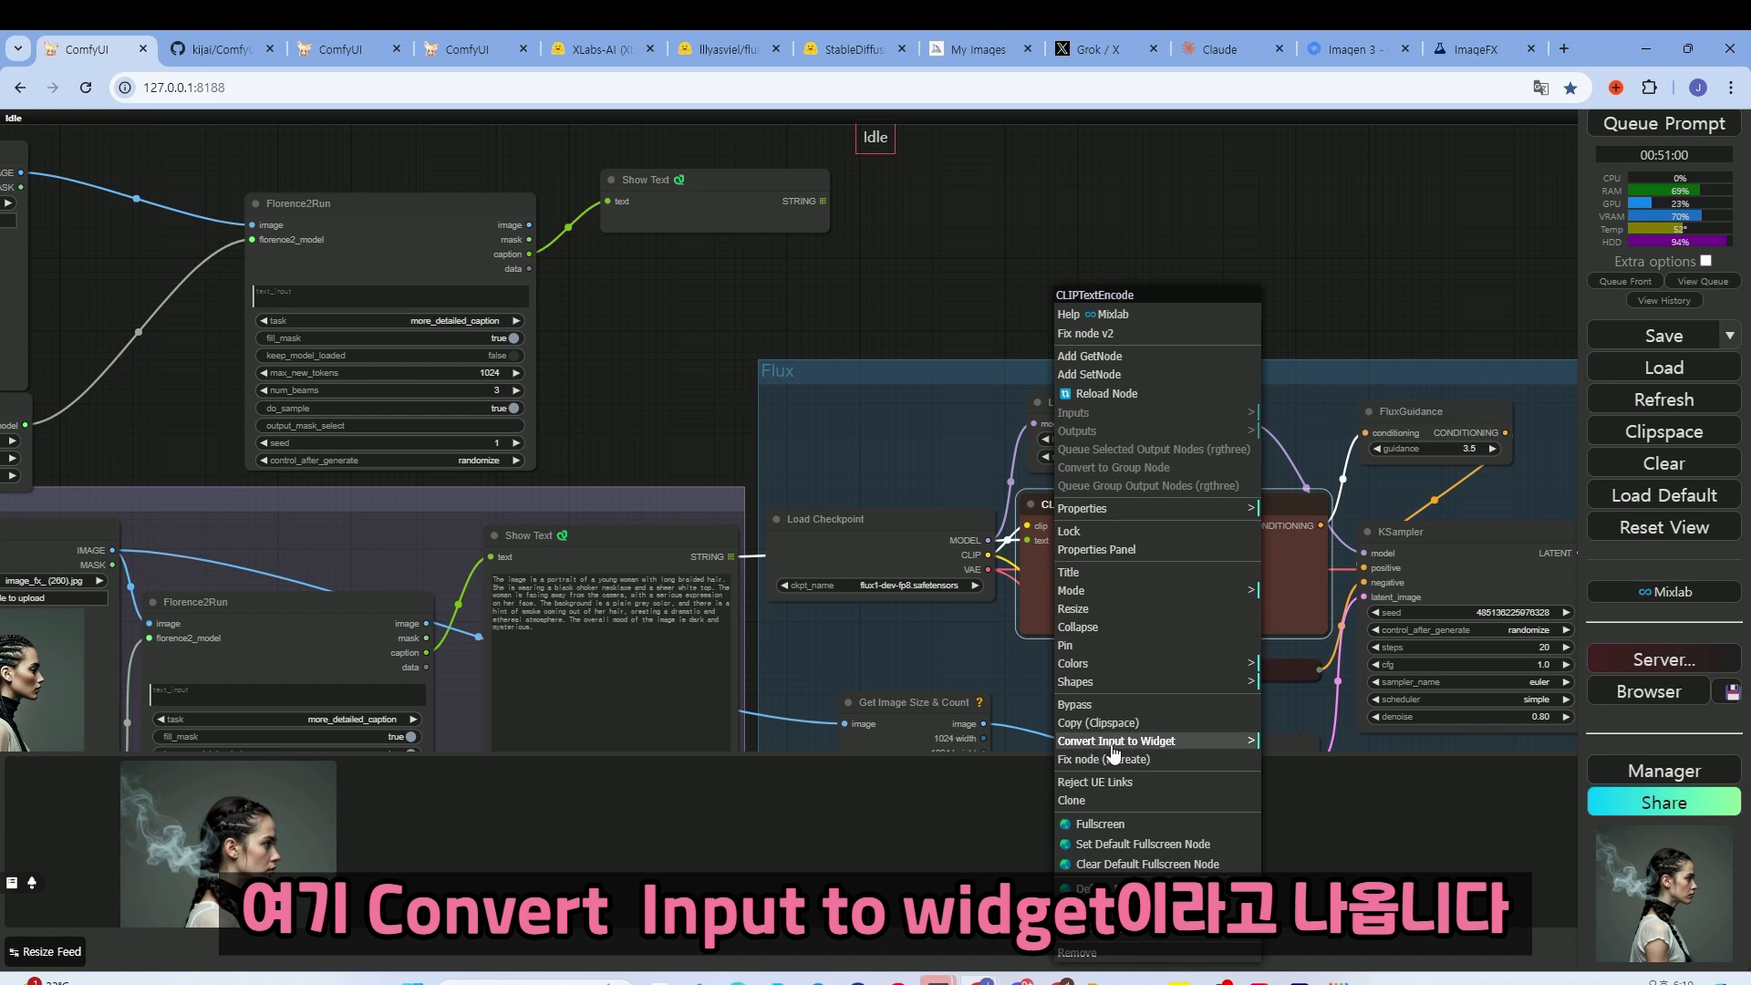
{"action": "left_click", "coordinate": [1169, 744]}
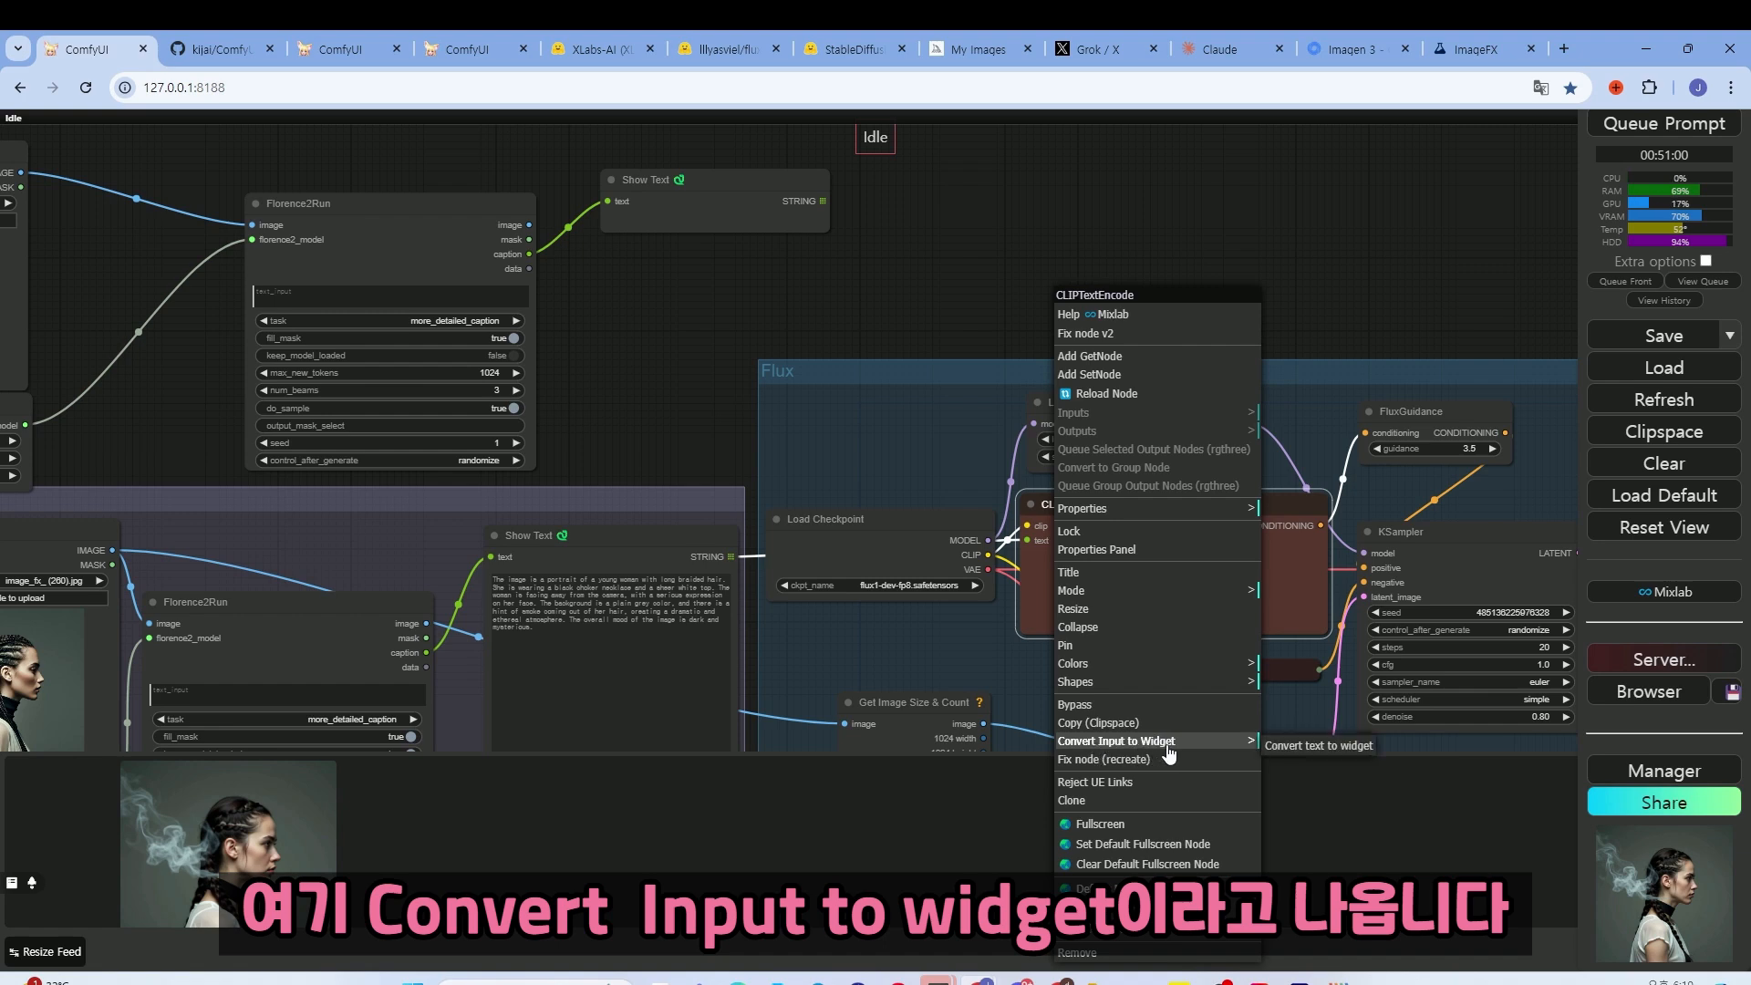
{"action": "left_click", "coordinate": [1290, 748]}
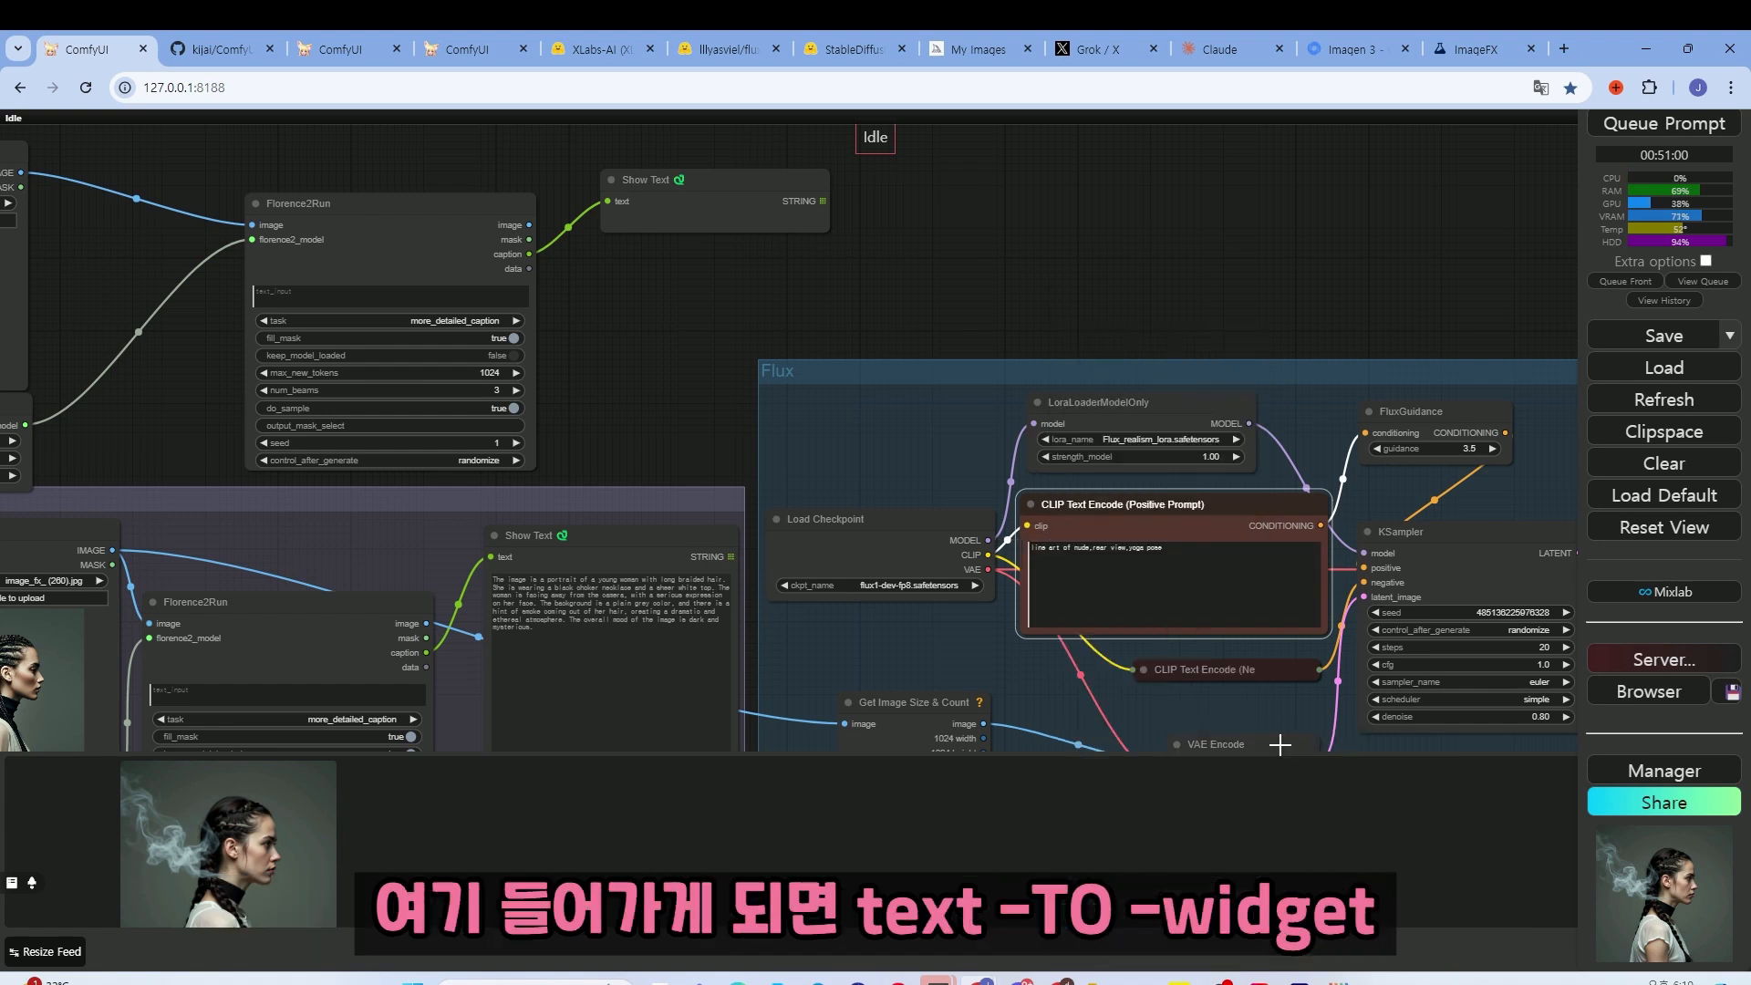
- Convert the positive-prompt CLIP Text Encode node's text widget back to an input
{"action": "right_click", "coordinate": [1106, 537]}
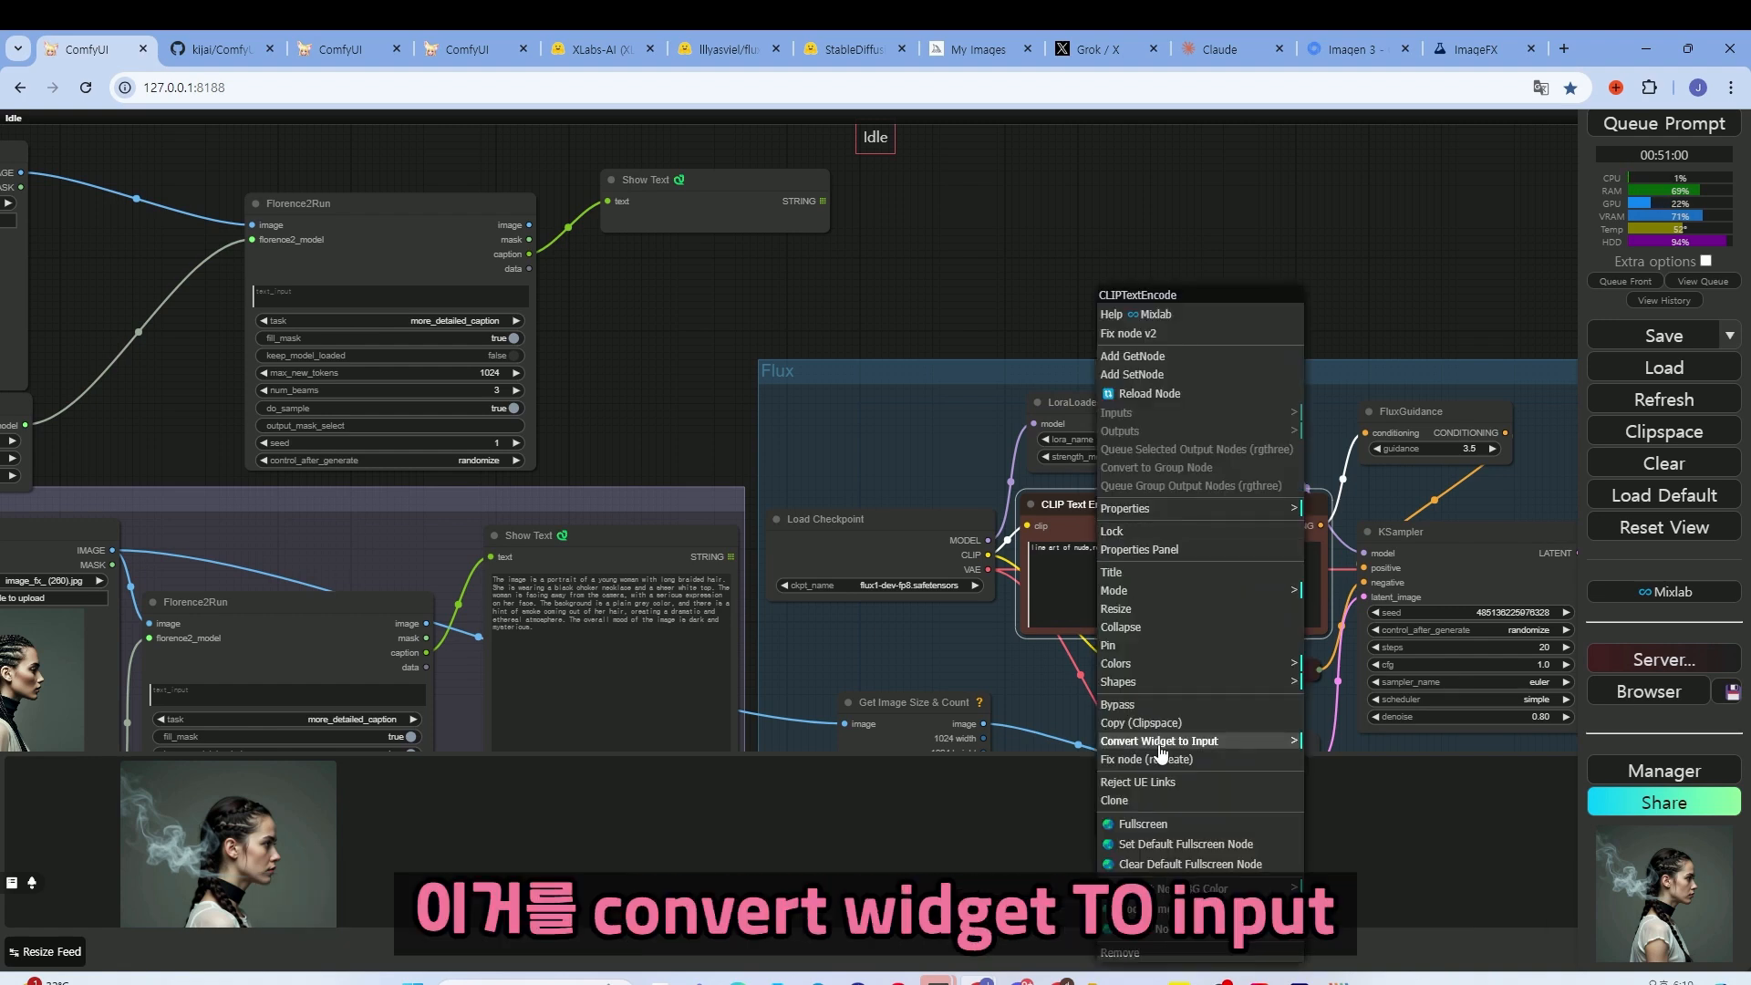
{"action": "left_click", "coordinate": [1254, 747]}
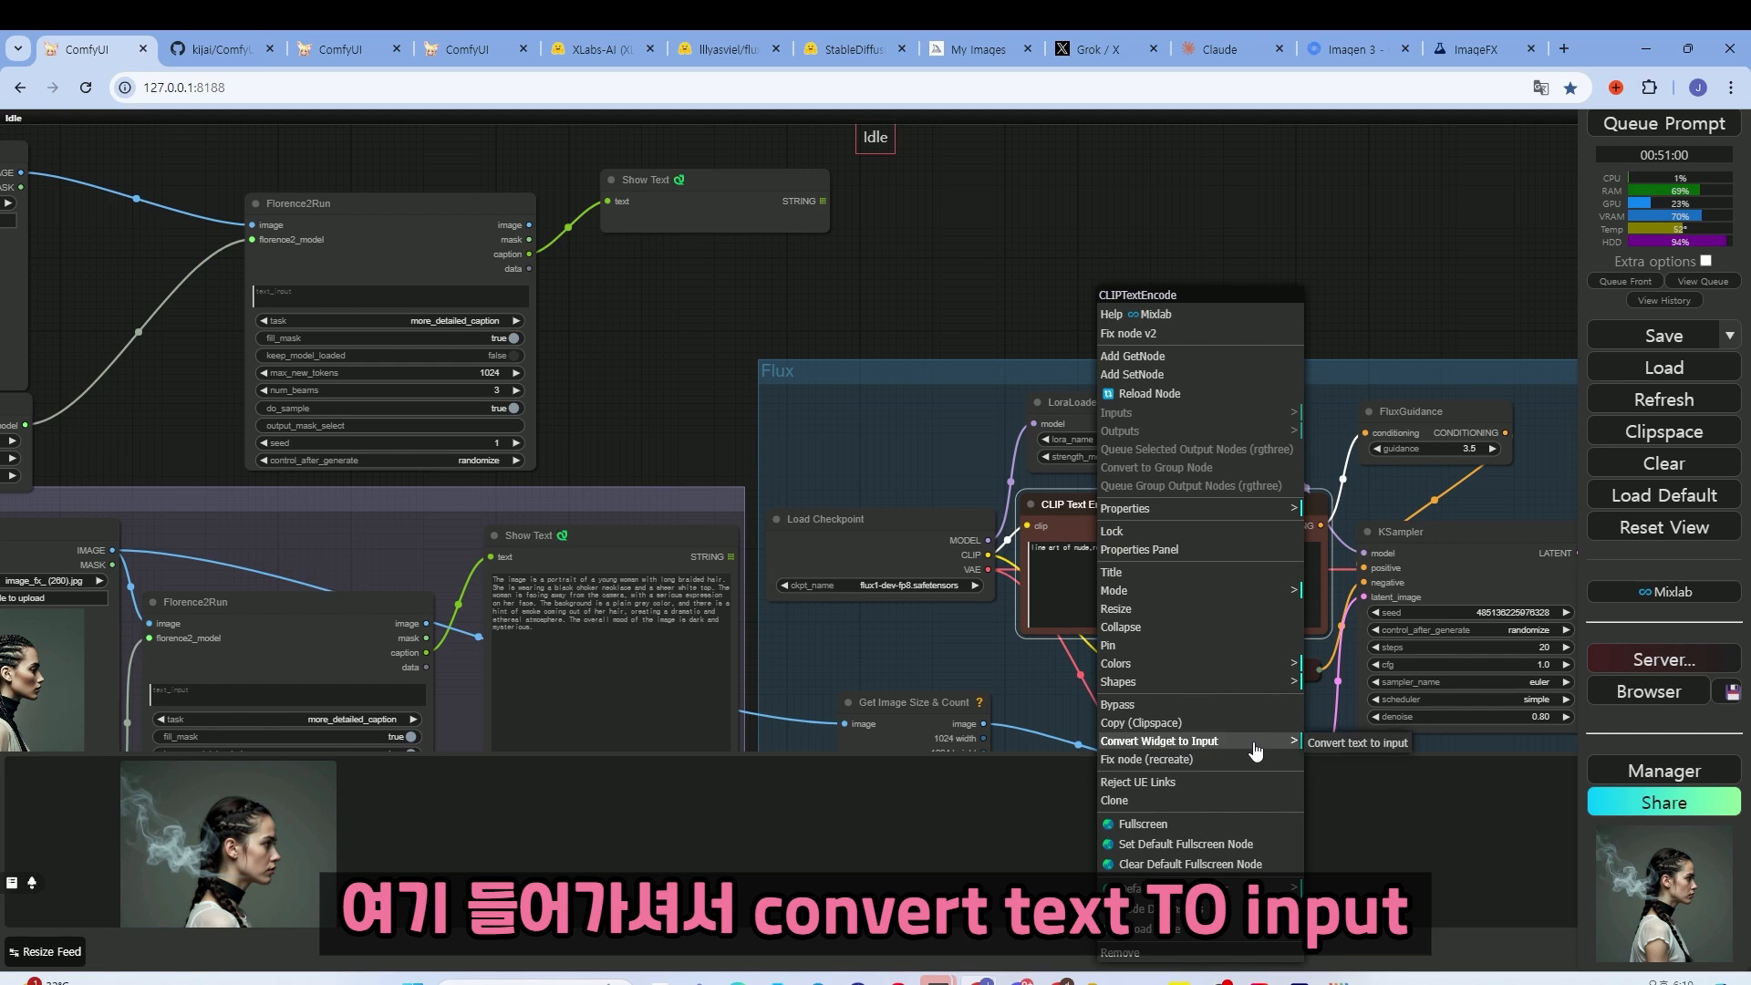
{"action": "left_click", "coordinate": [1344, 744]}
{"action": "scroll", "coordinate": [1102, 535], "scroll_direction": "up", "scroll_amount": 2}
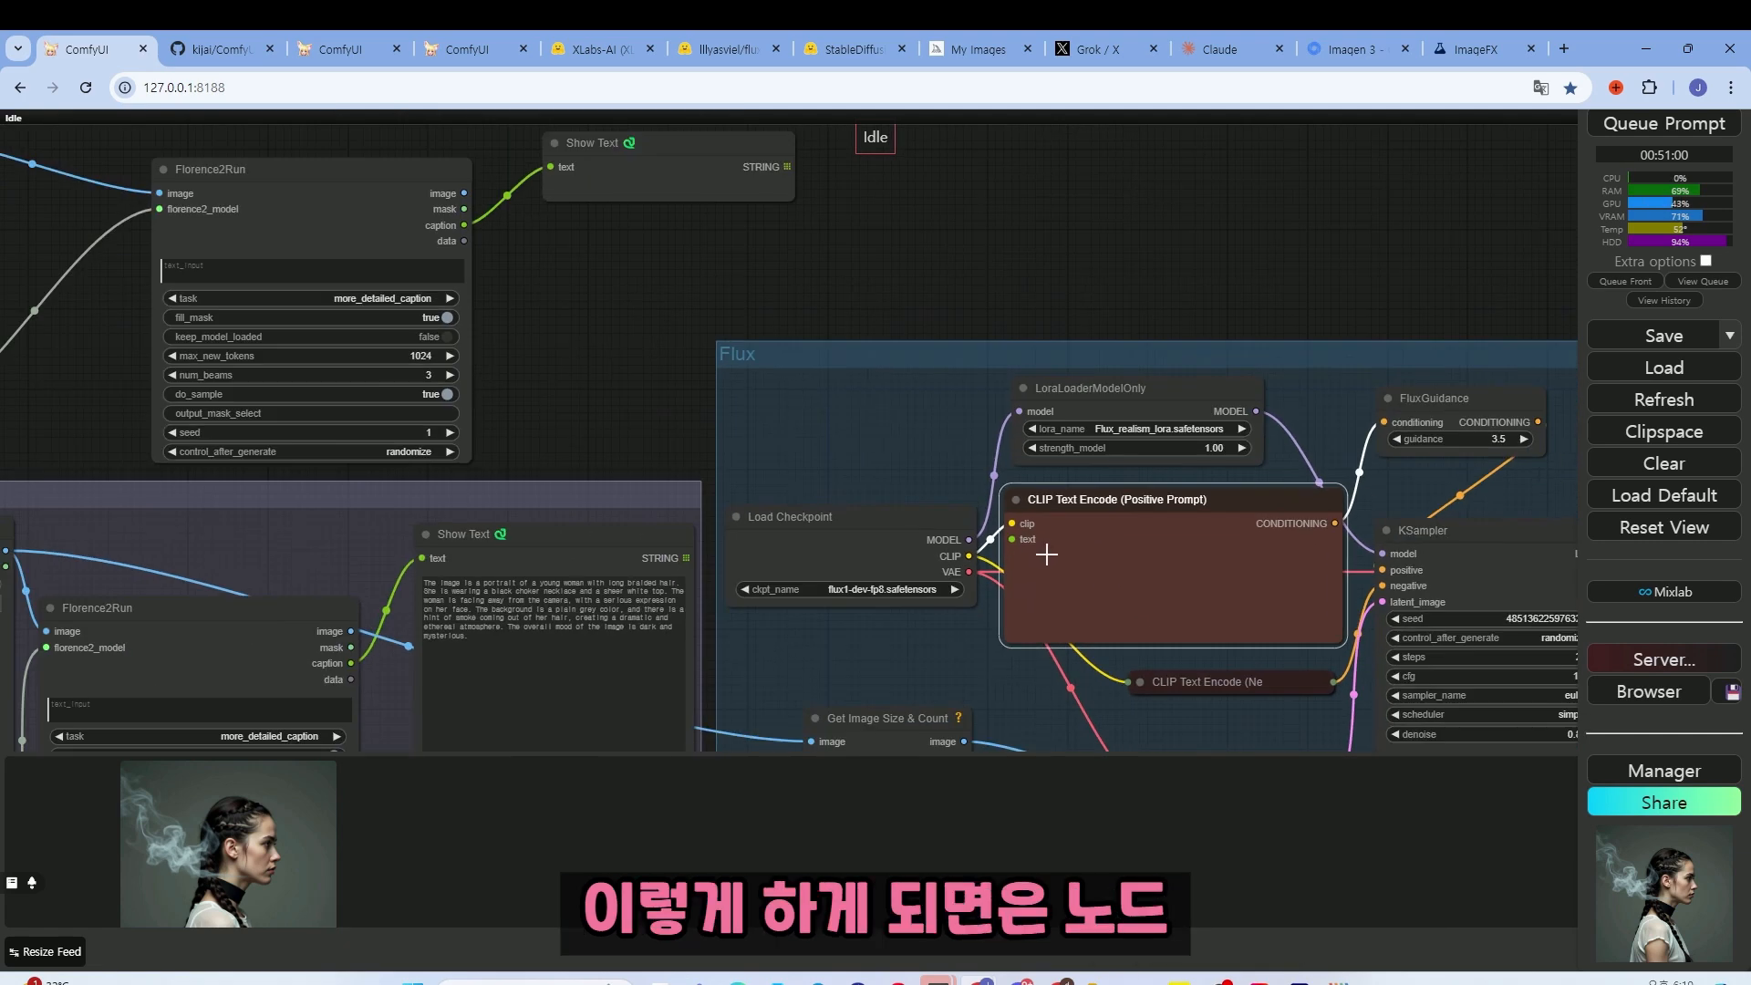
- Connect the new Show Text node's STRING output to the positive CLIP Text Encode node's text input
{"action": "scroll", "coordinate": [1052, 544], "scroll_direction": "down", "scroll_amount": 2}
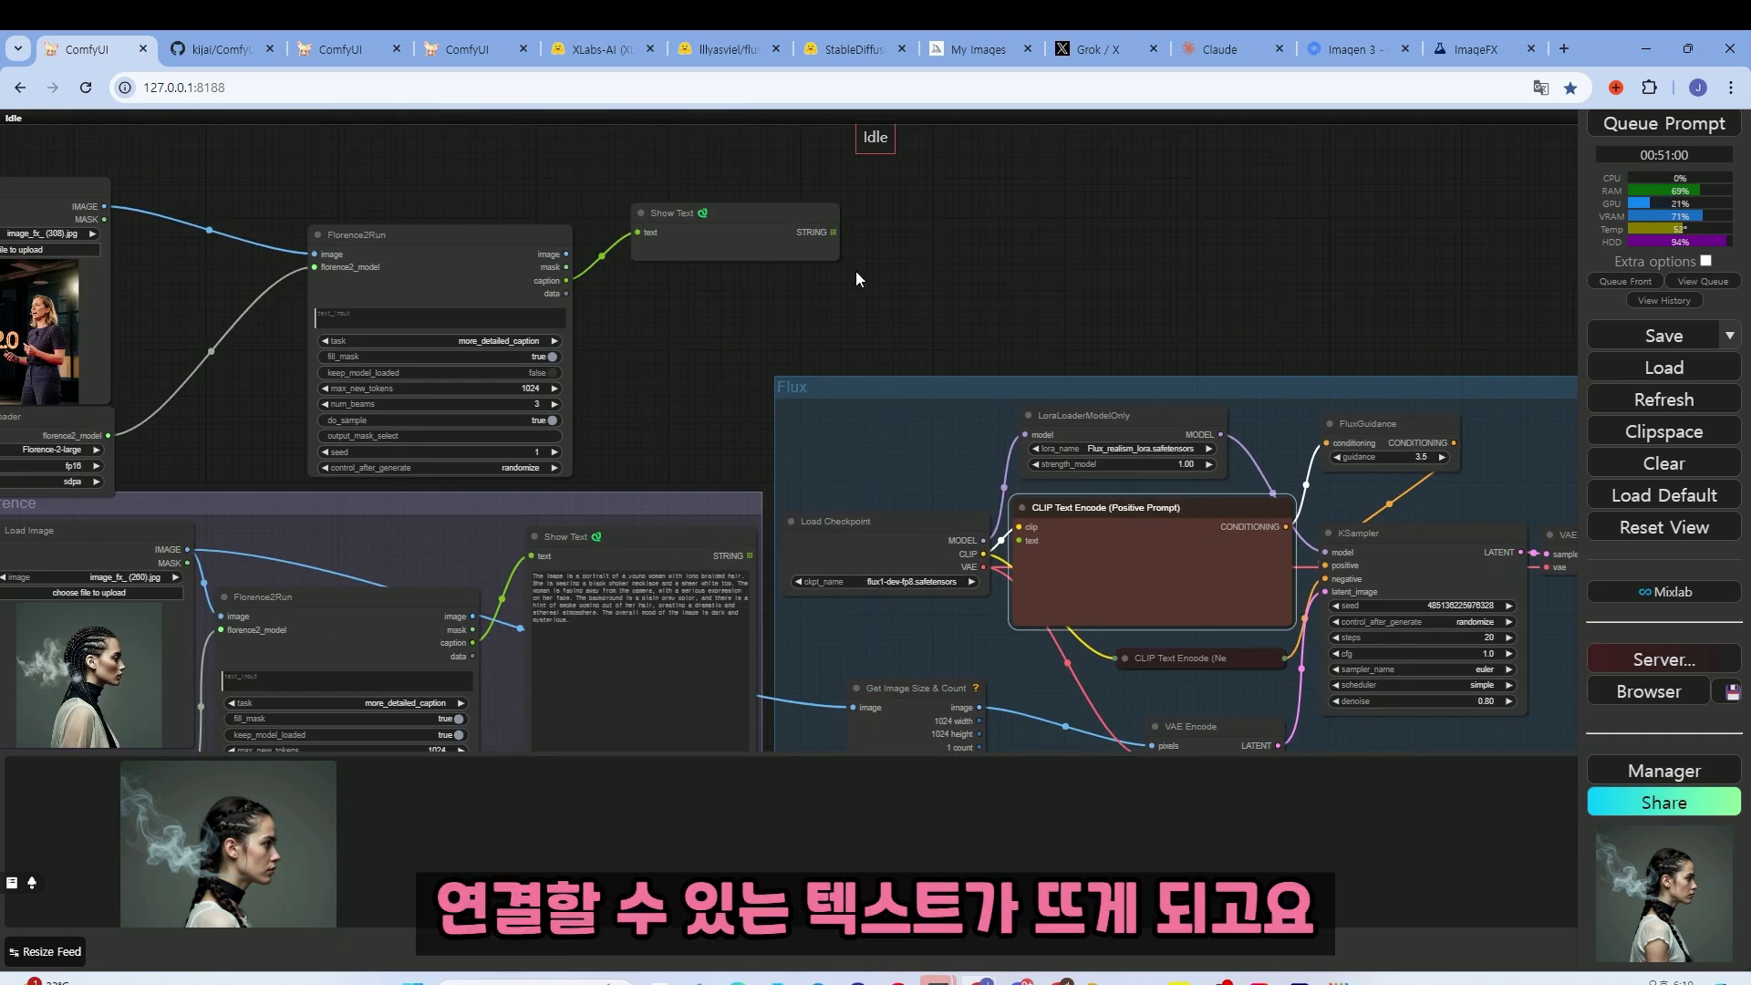
{"action": "left_click_drag", "start_coordinate": [834, 231], "coordinate": [1022, 542]}
{"action": "scroll", "coordinate": [936, 333], "scroll_direction": "down", "scroll_amount": 2}
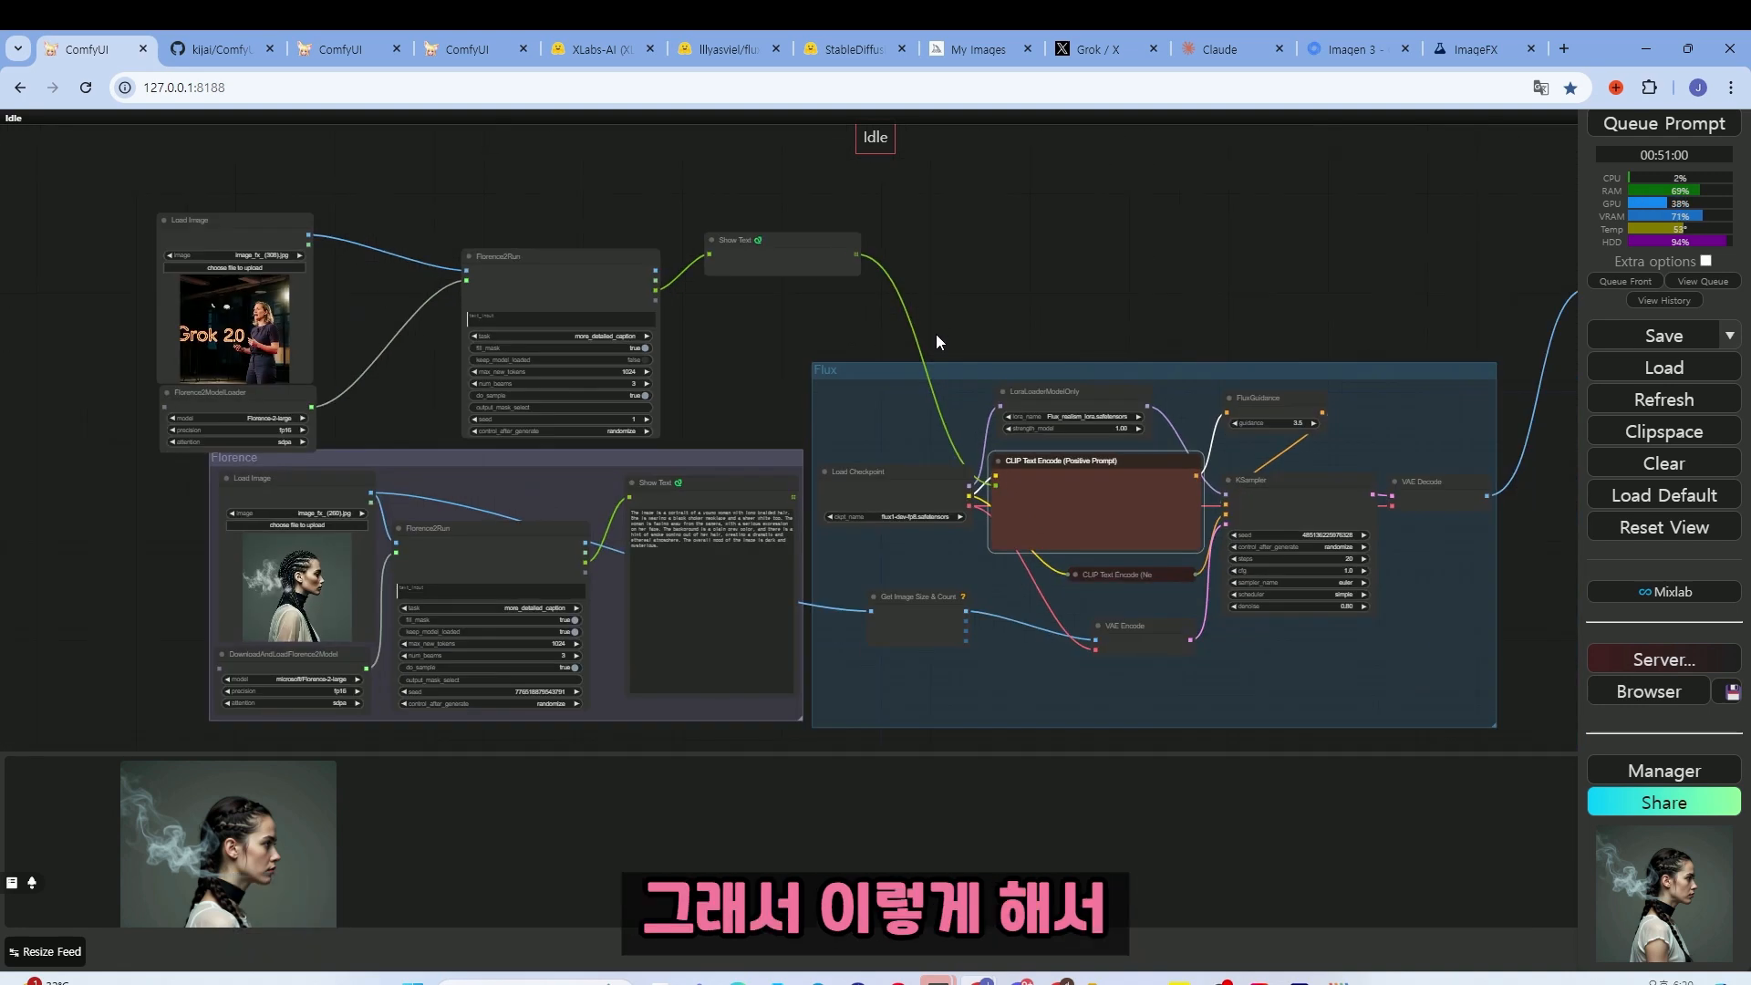
- Arrange the new Load Image, Florence2ModelLoader, Florence2Run and Show Text nodes compactly above the Florence group
{"action": "scroll", "coordinate": [936, 335], "scroll_direction": "down", "scroll_amount": 4}
{"action": "scroll", "coordinate": [823, 328], "scroll_direction": "up", "scroll_amount": 3}
{"action": "left_click_drag", "start_coordinate": [567, 283], "coordinate": [536, 232]}
{"action": "left_click_drag", "start_coordinate": [280, 238], "coordinate": [320, 195]}
{"action": "left_click_drag", "start_coordinate": [274, 398], "coordinate": [312, 363]}
{"action": "left_click_drag", "start_coordinate": [795, 249], "coordinate": [732, 211]}
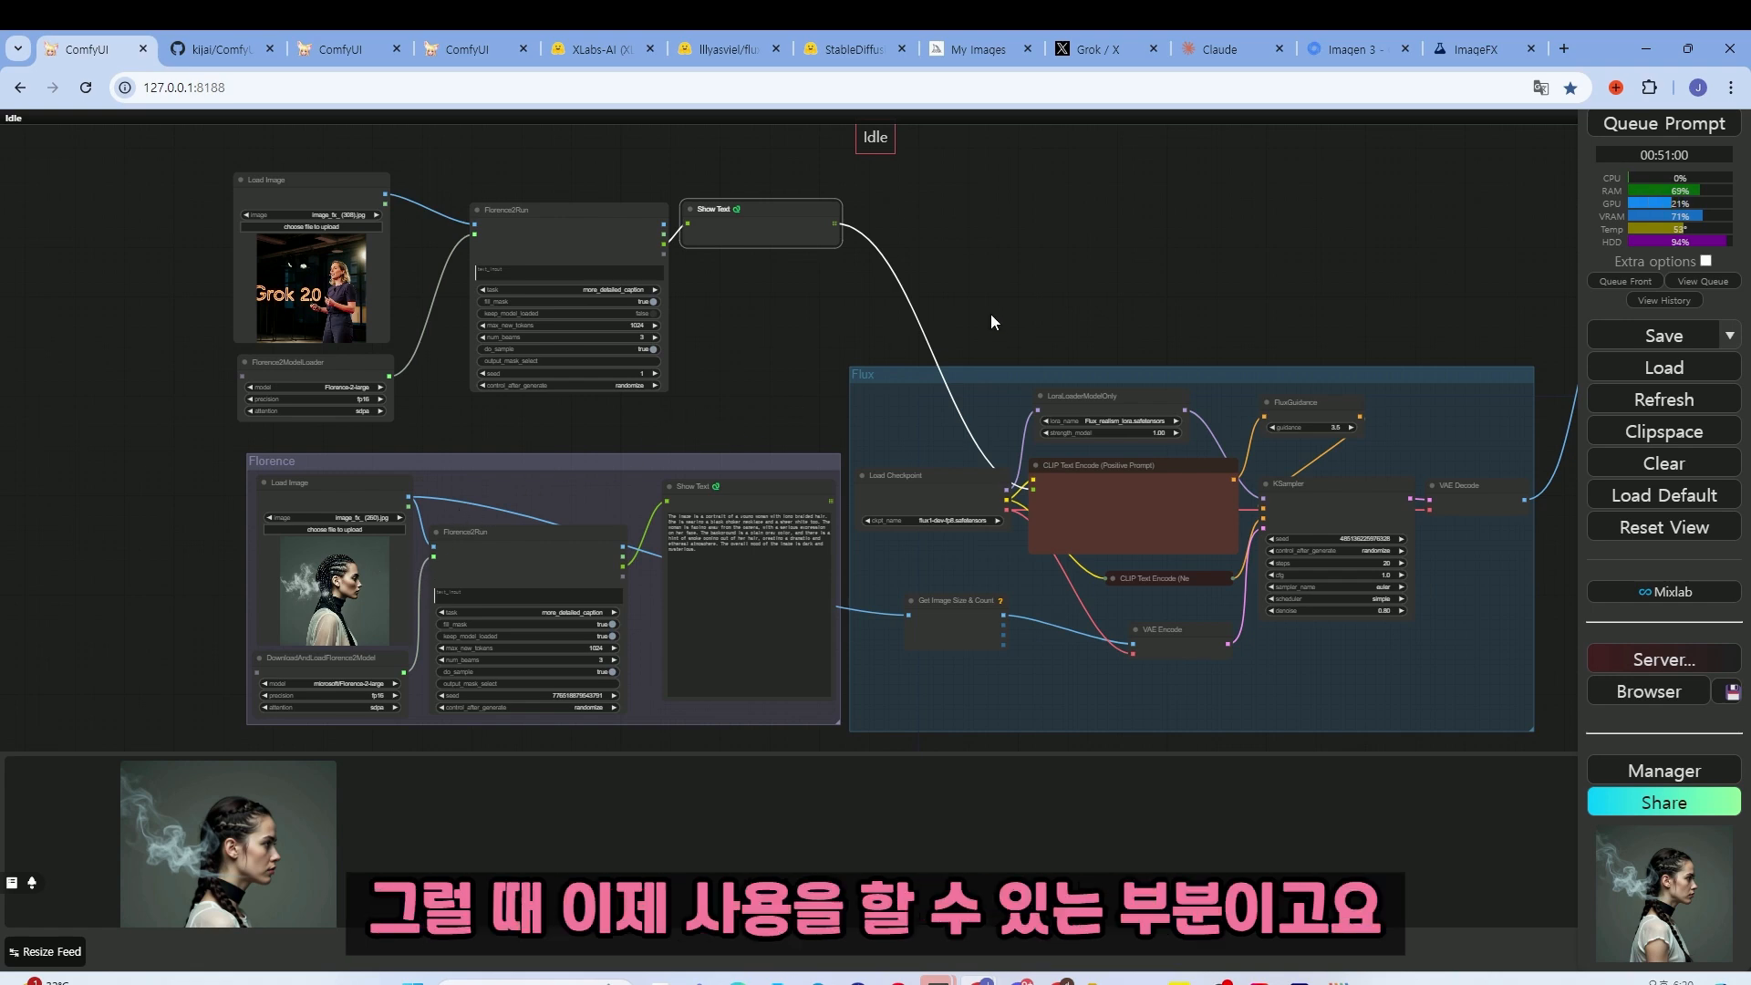
- Delete the Show Text, Florence2Run, Load Image and Florence2ModelLoader nodes above the Florence group
{"action": "scroll", "coordinate": [875, 314], "scroll_direction": "up", "scroll_amount": 3}
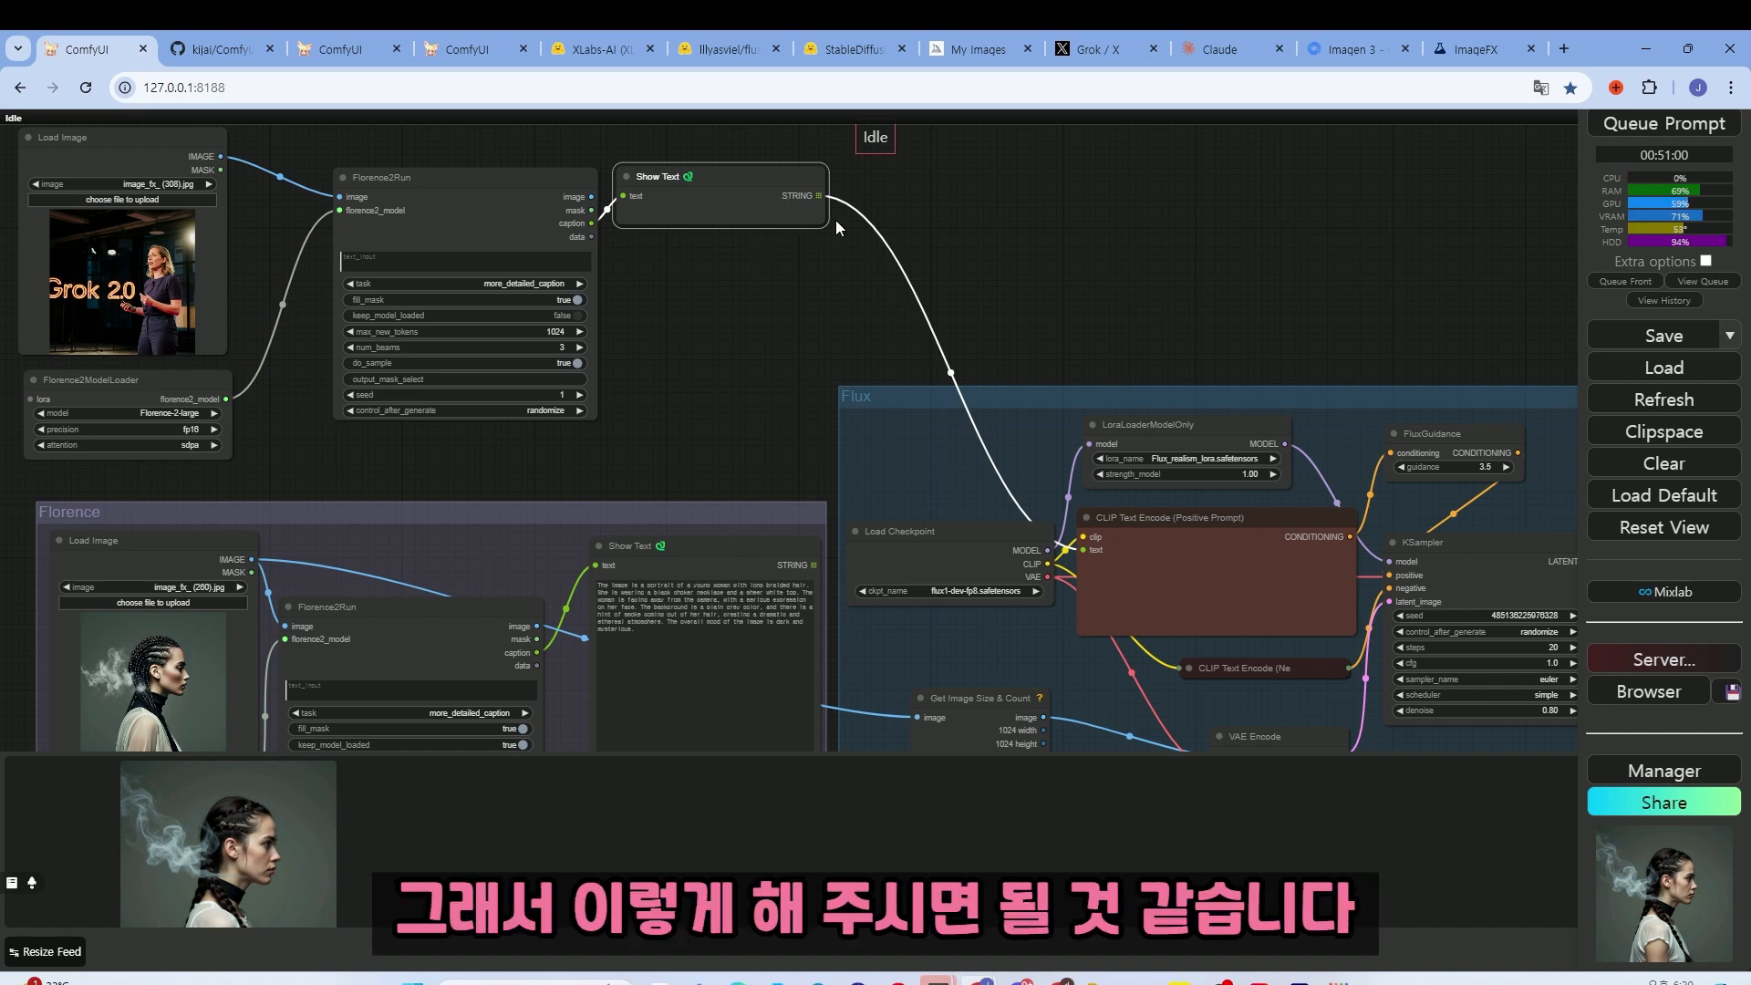
{"action": "scroll", "coordinate": [922, 369], "scroll_direction": "down", "scroll_amount": 2}
{"action": "key", "text": "Delete"}
{"action": "left_click", "coordinate": [325, 182]}
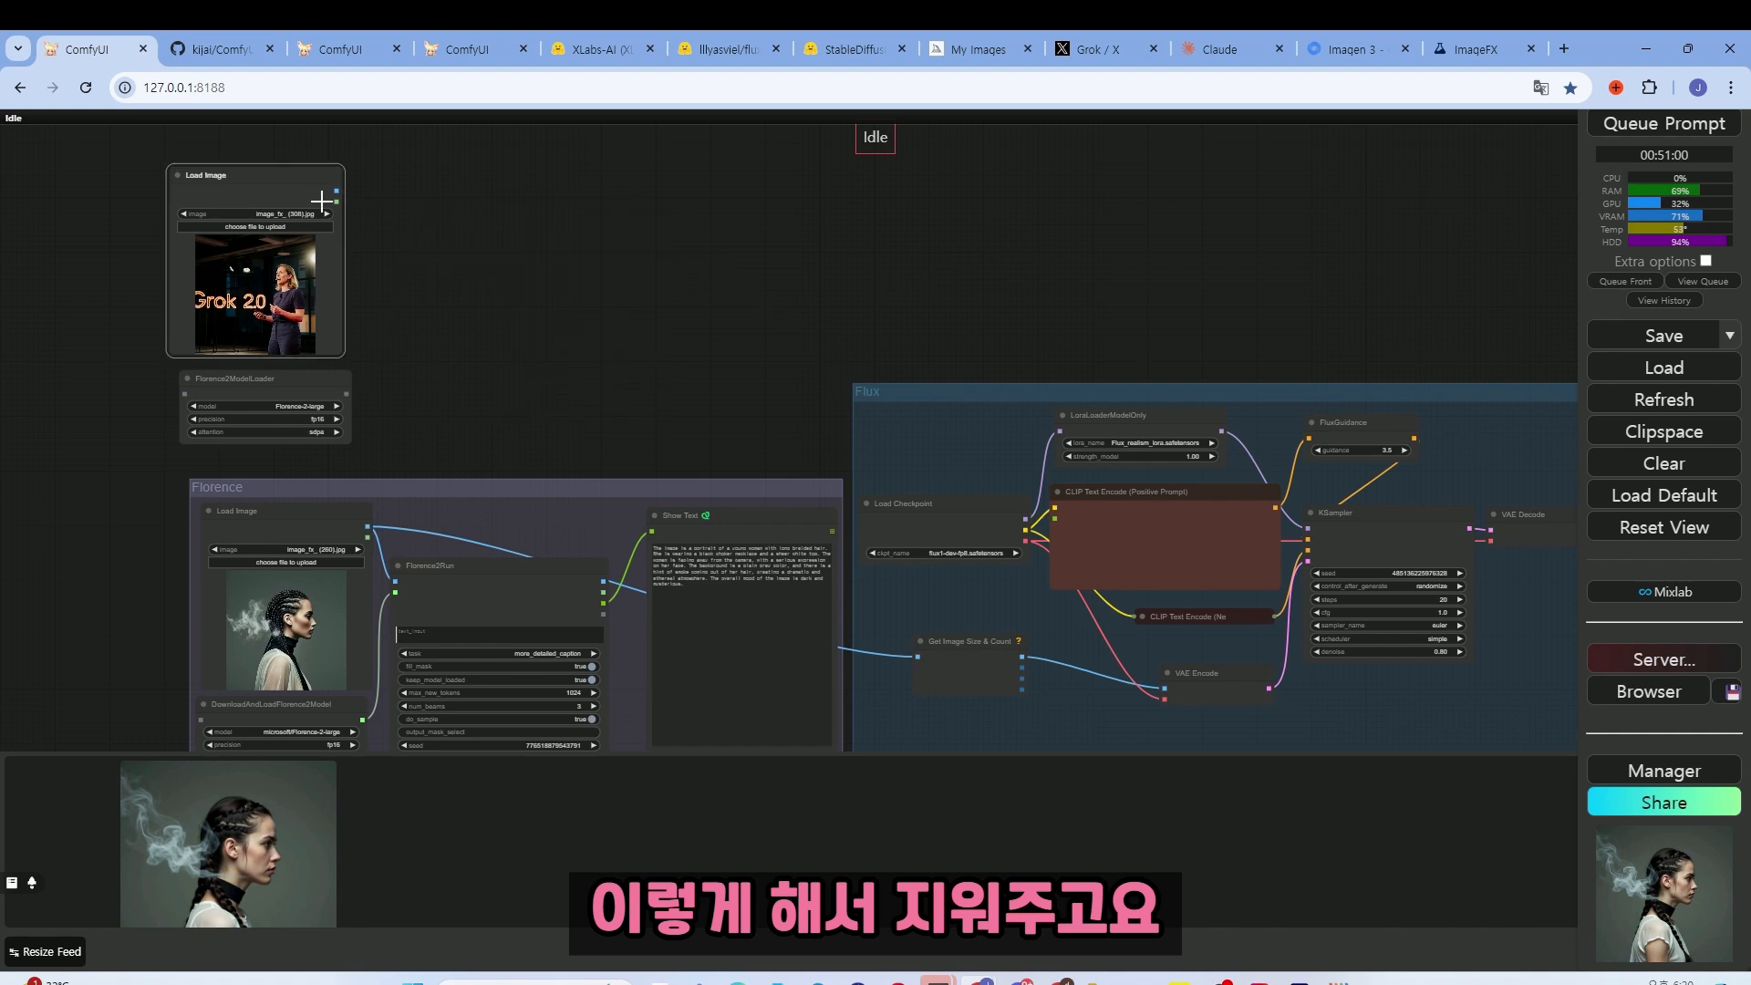
{"action": "key", "text": "Delete"}
{"action": "left_click", "coordinate": [264, 378]}
{"action": "key", "text": "Delete"}
- Reconnect the Florence group's Show Text STRING output to the positive CLIP Text Encode node's text input
{"action": "scroll", "coordinate": [565, 338], "scroll_direction": "down", "scroll_amount": 2}
{"action": "scroll", "coordinate": [565, 315], "scroll_direction": "up", "scroll_amount": 2}
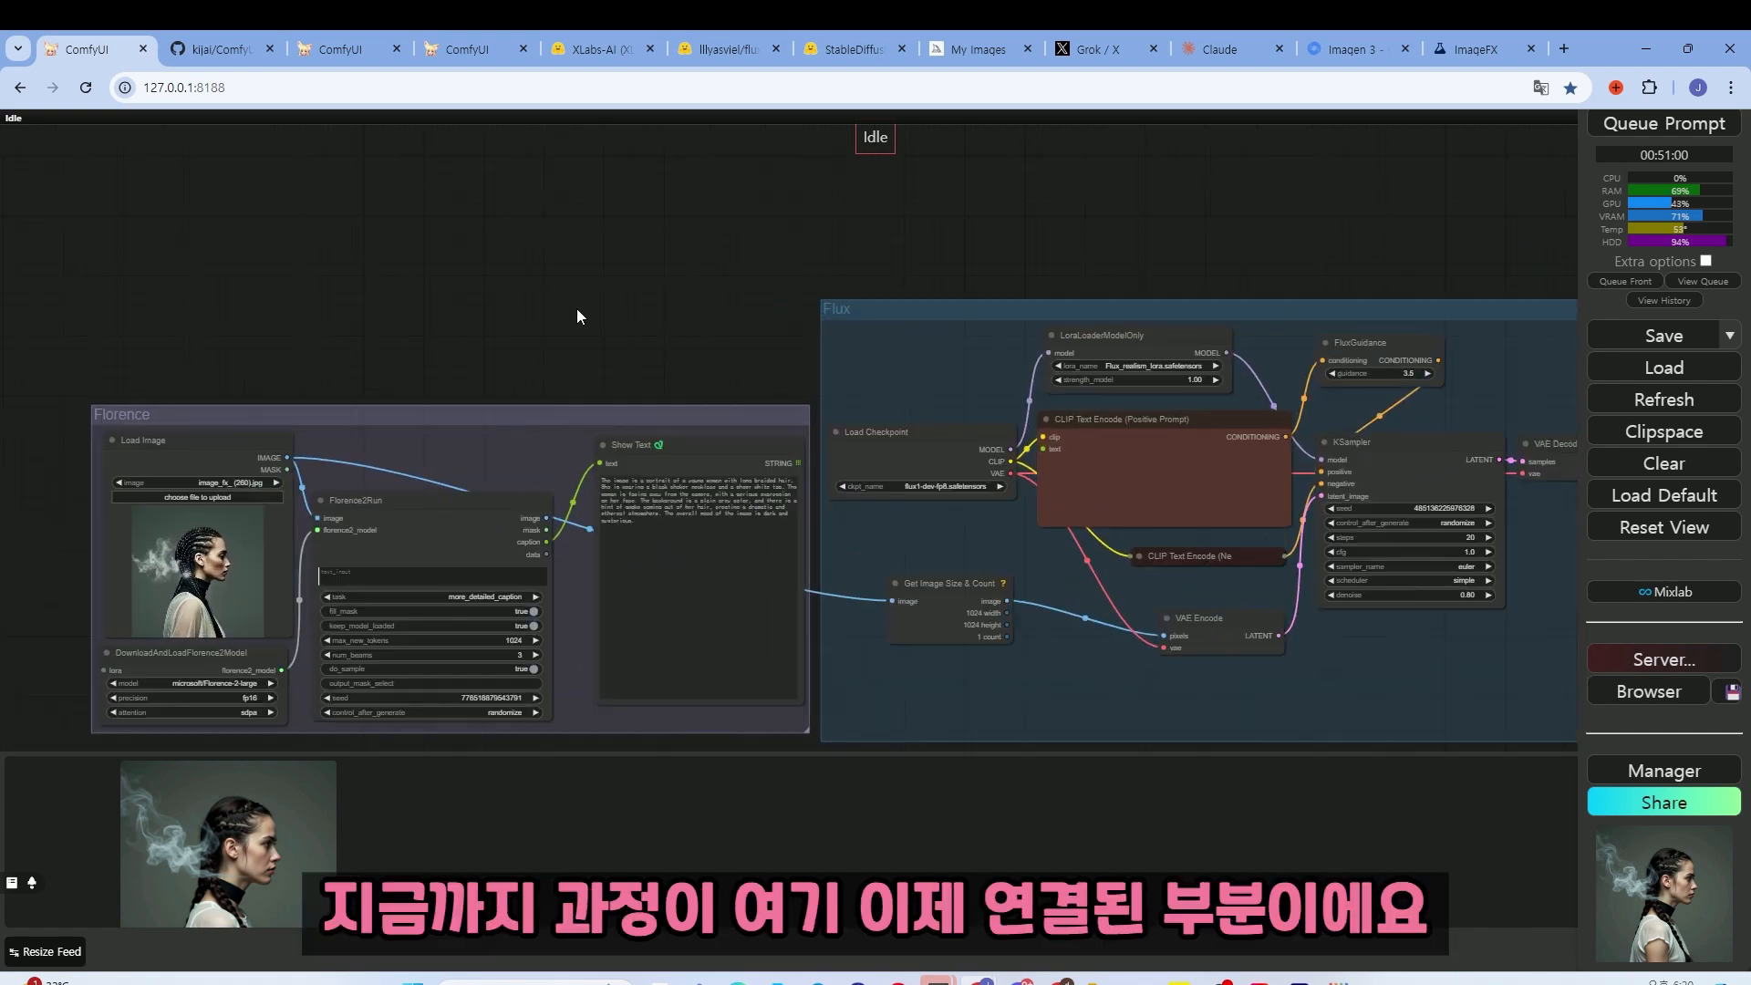
{"action": "left_click_drag", "start_coordinate": [1061, 472], "coordinate": [1072, 450]}
{"action": "scroll", "coordinate": [989, 587], "scroll_direction": "up", "scroll_amount": 3}
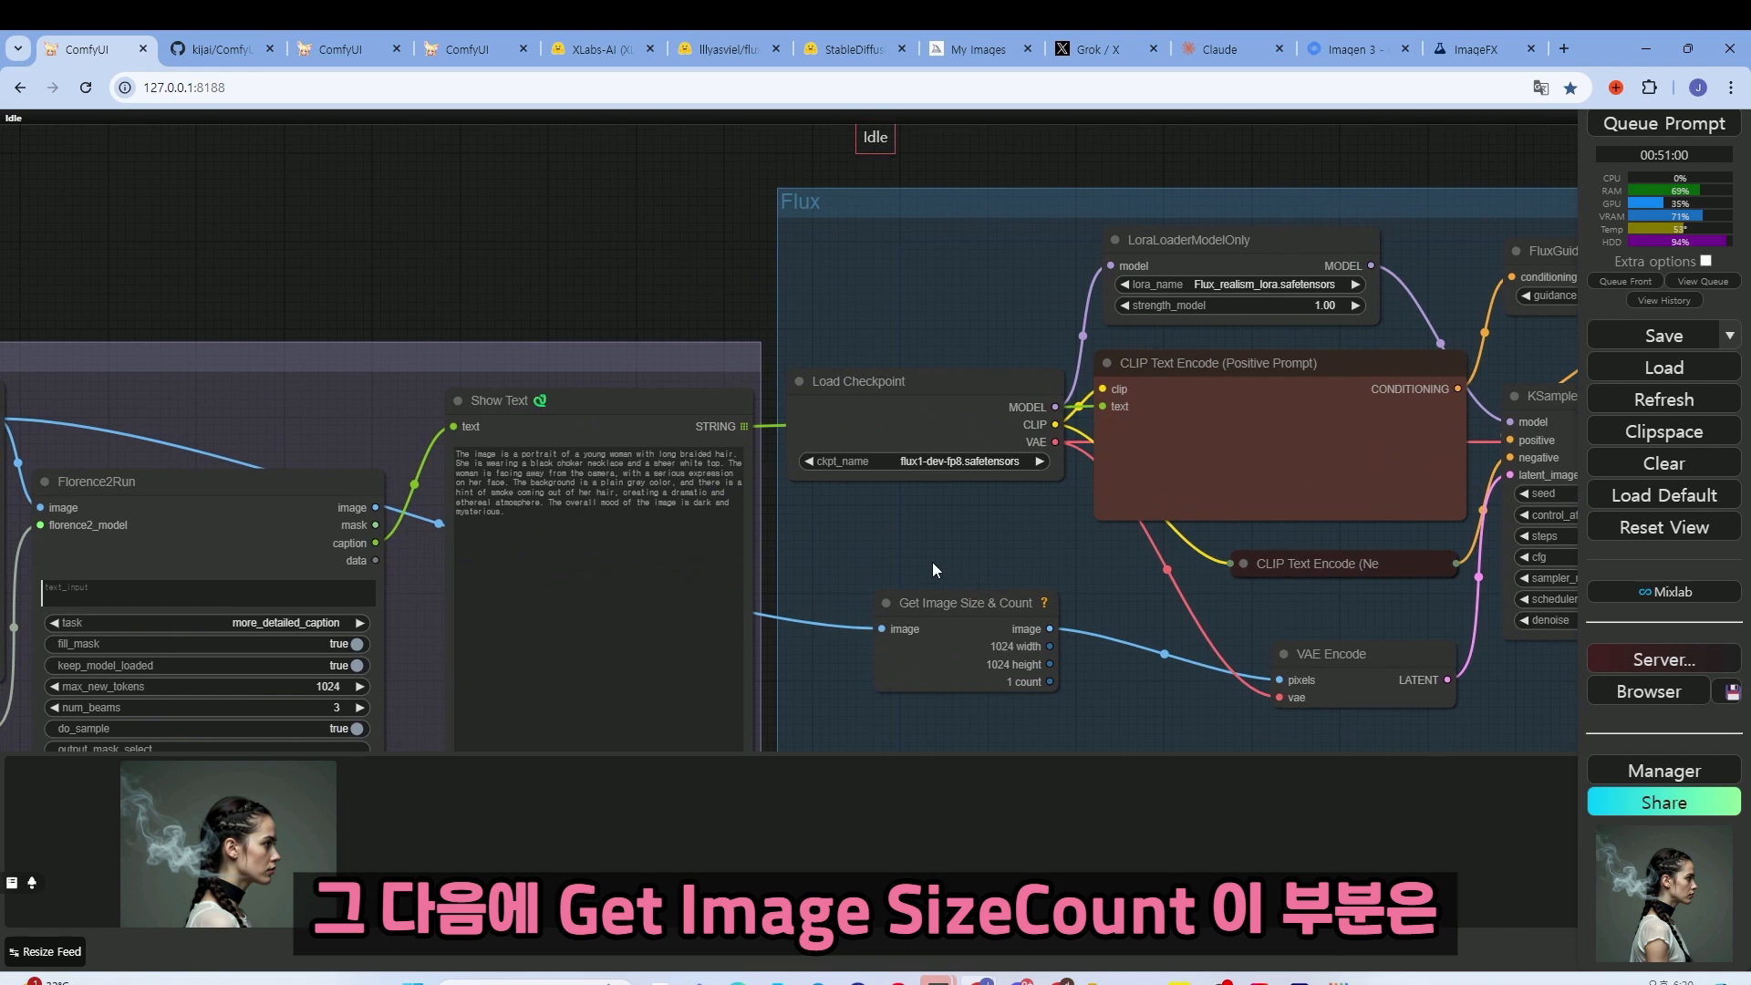
- Examine the Get Image Size & Count node's image, width, height and count outputs, and shift the node slightly right
{"action": "left_click", "coordinate": [965, 522]}
{"action": "scroll", "coordinate": [966, 522], "scroll_direction": "down", "scroll_amount": 3}
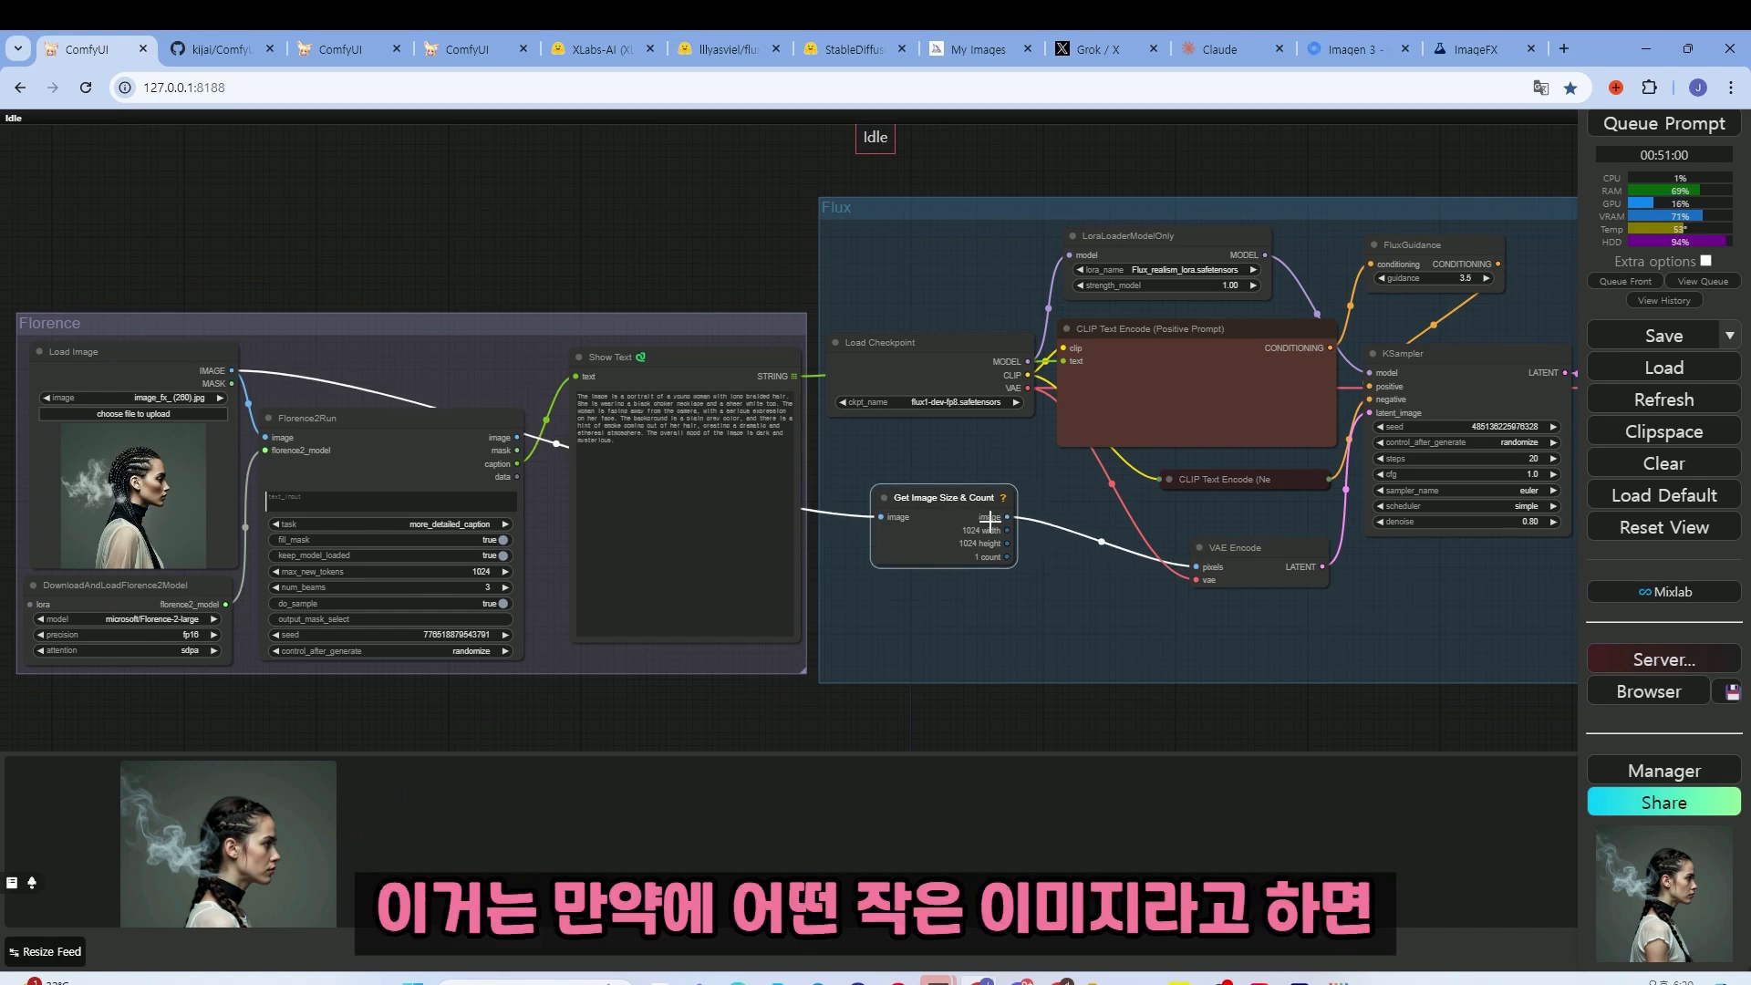
{"action": "scroll", "coordinate": [953, 527], "scroll_direction": "up", "scroll_amount": 1}
{"action": "scroll", "coordinate": [953, 527], "scroll_direction": "down", "scroll_amount": 3}
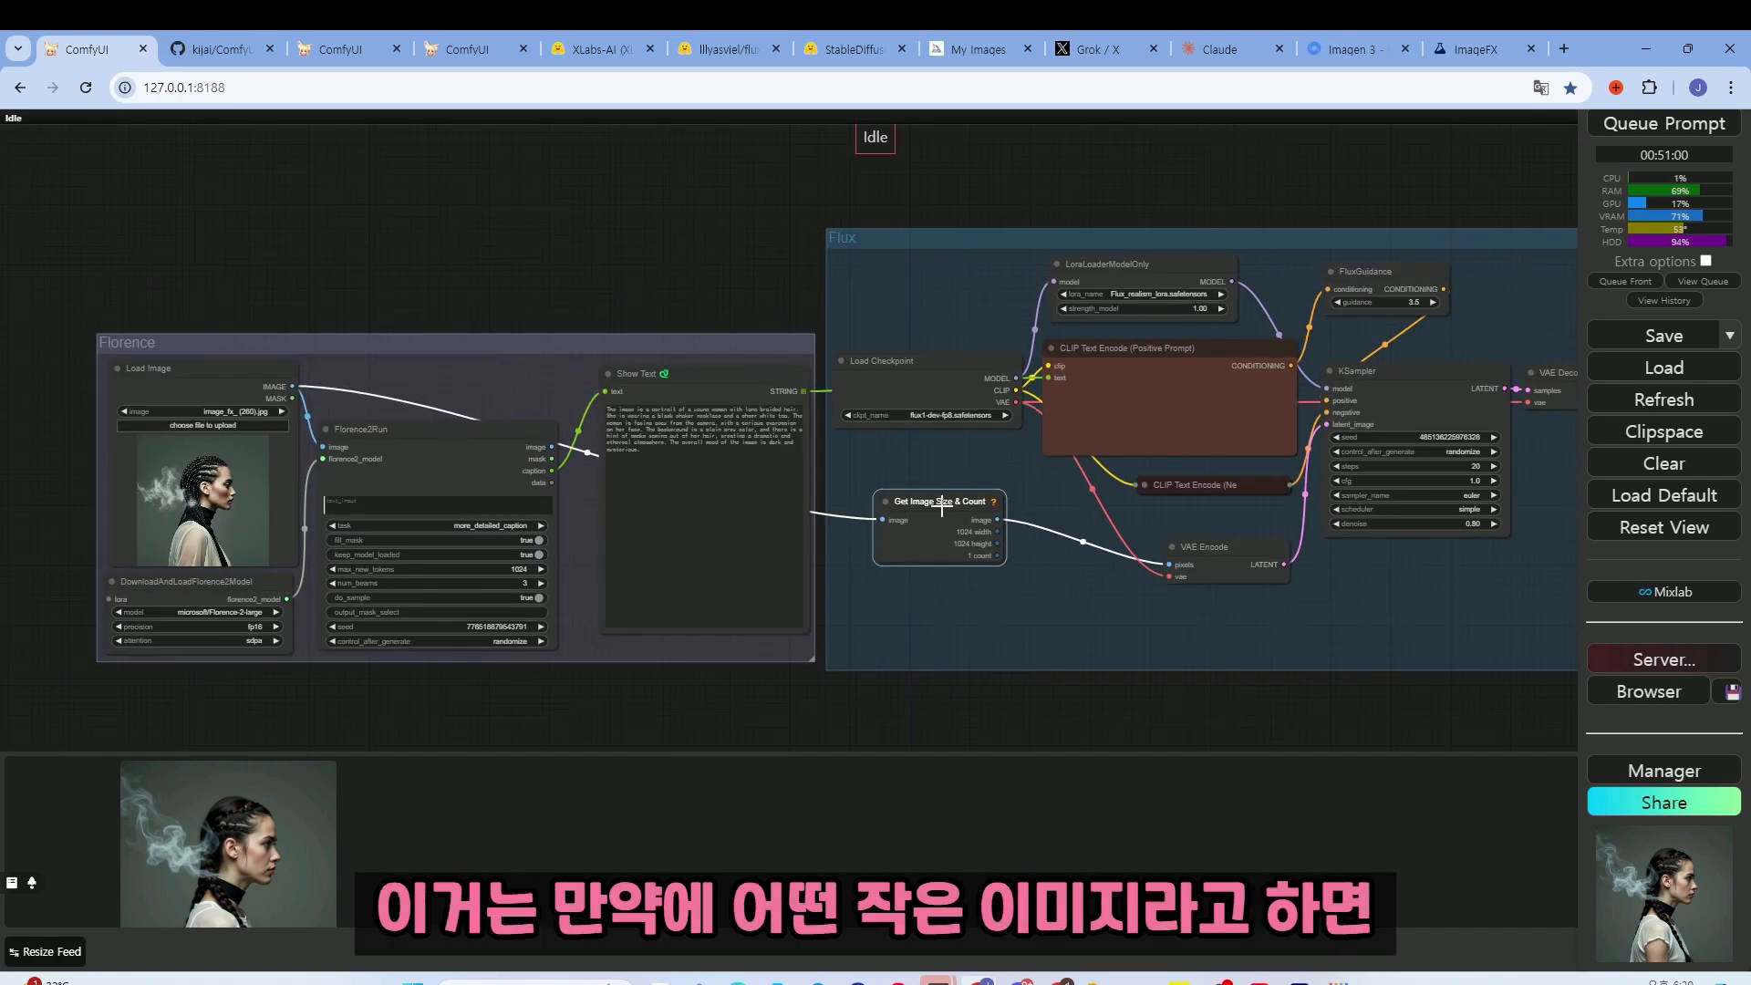
{"action": "scroll", "coordinate": [940, 543], "scroll_direction": "up", "scroll_amount": 2}
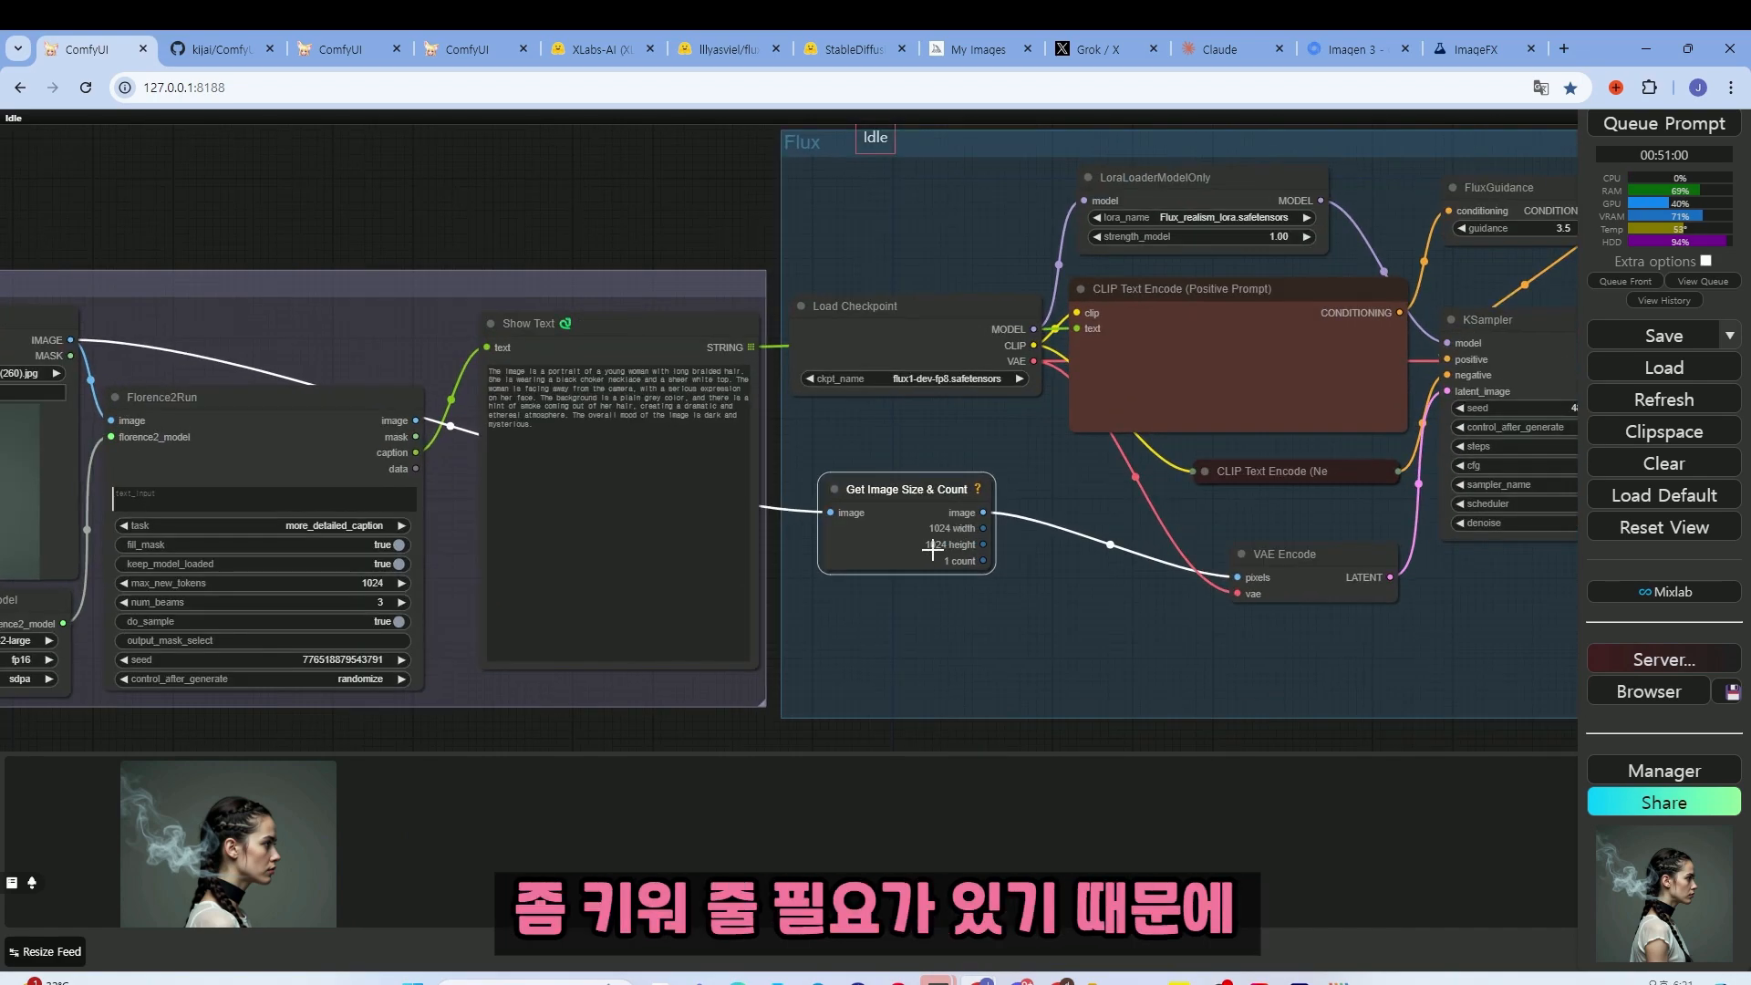
{"action": "scroll", "coordinate": [932, 549], "scroll_direction": "up", "scroll_amount": 1}
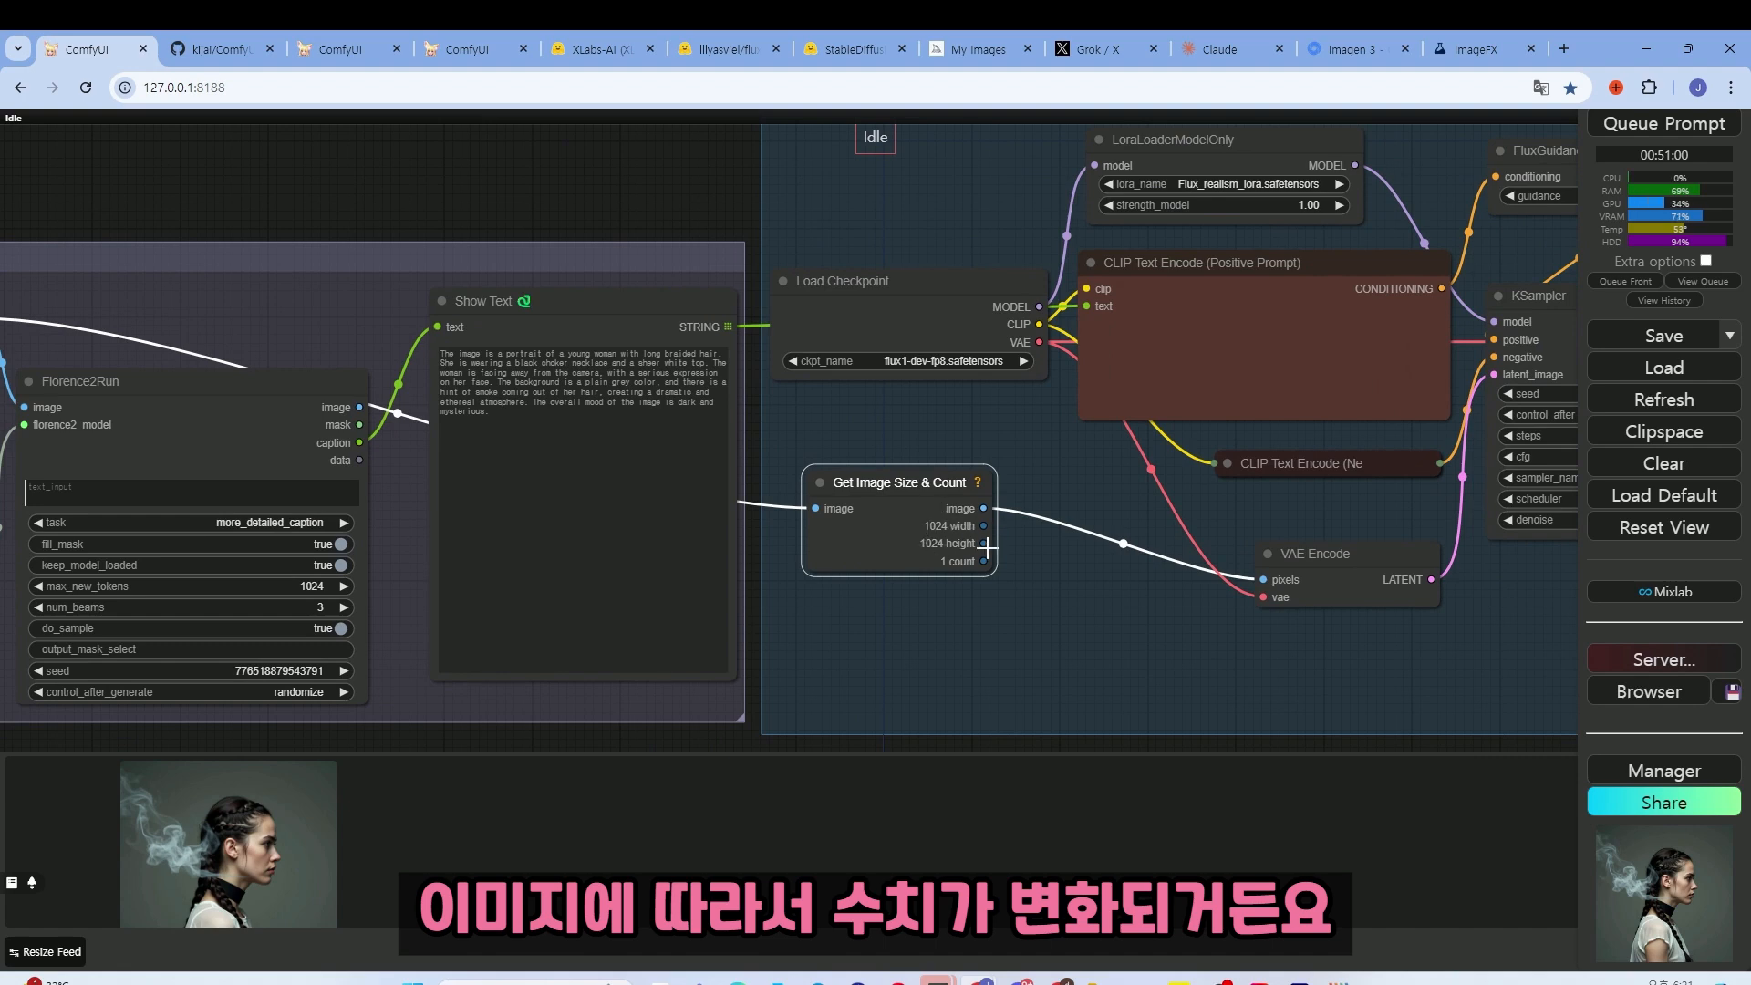
{"action": "scroll", "coordinate": [923, 554], "scroll_direction": "down", "scroll_amount": 4}
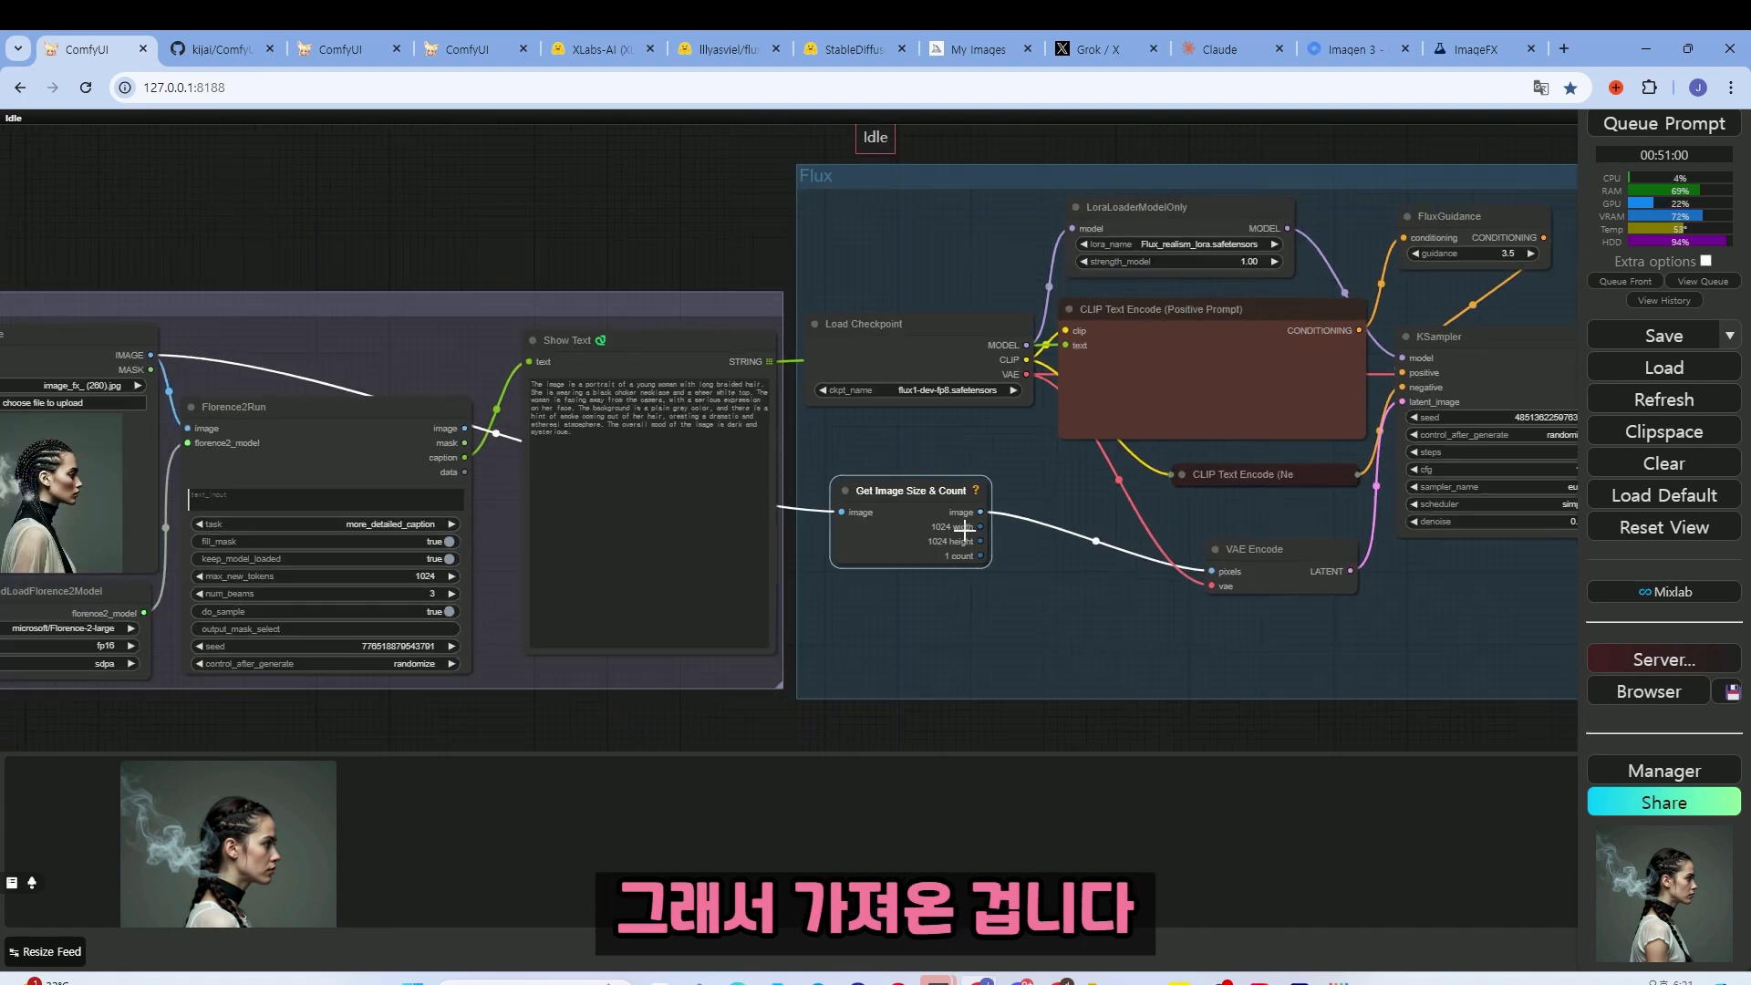
{"action": "left_click_drag", "start_coordinate": [910, 497], "coordinate": [945, 505]}
{"action": "left_click_drag", "start_coordinate": [293, 383], "coordinate": [945, 572]}
{"action": "scroll", "coordinate": [1194, 621], "scroll_direction": "down", "scroll_amount": 2}
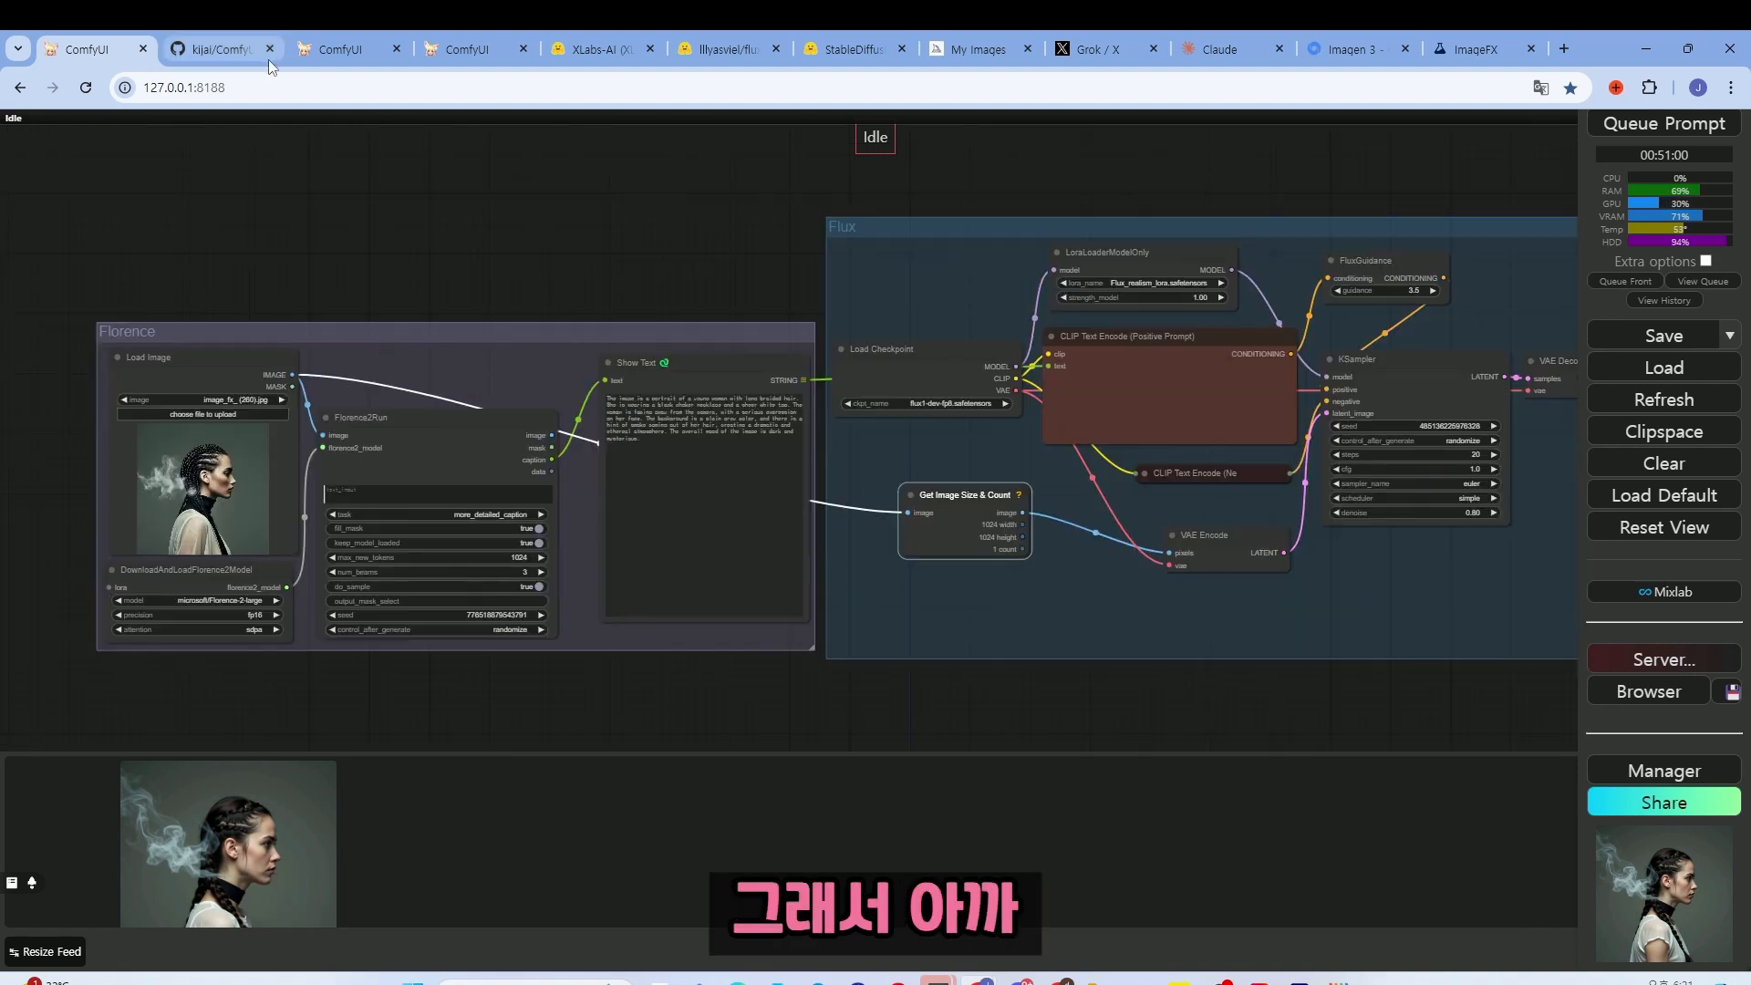
- Look at the basic Flux workflow for comparison, and return to the Florence workflow to move the VAE Encode node slightly left
{"action": "left_click", "coordinate": [352, 53]}
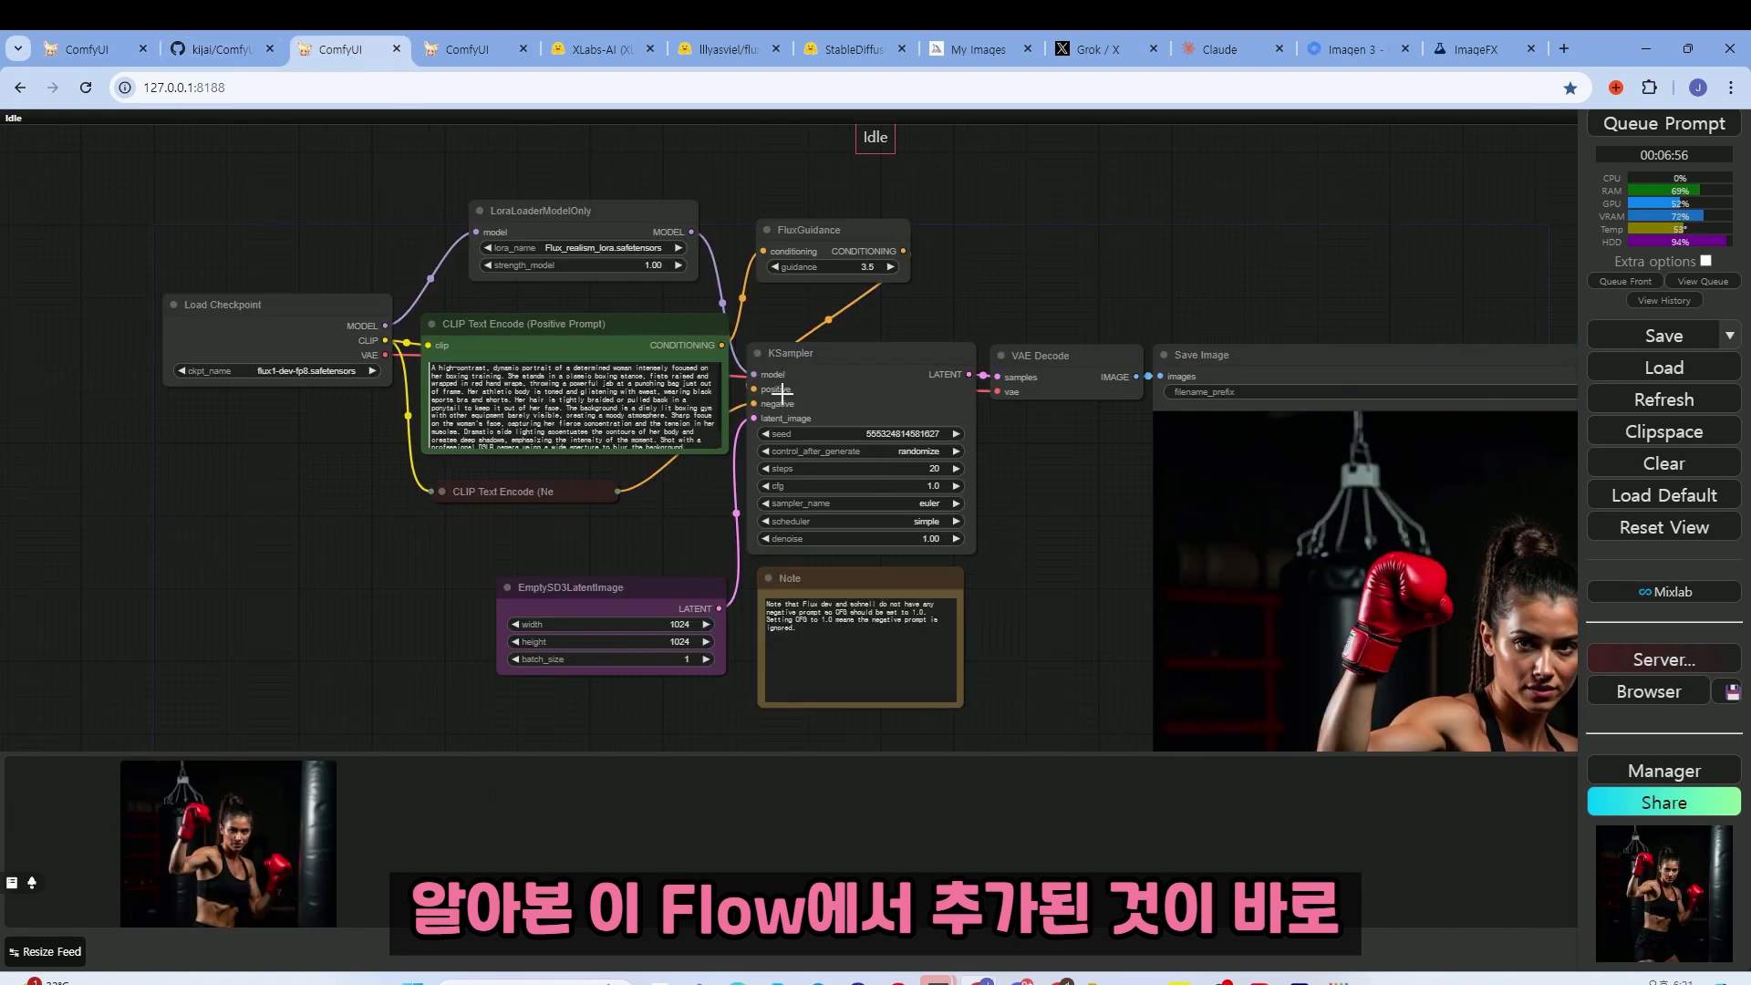
{"action": "left_click", "coordinate": [117, 54]}
{"action": "left_click_drag", "start_coordinate": [518, 334], "coordinate": [503, 310]}
{"action": "scroll", "coordinate": [1082, 672], "scroll_direction": "down", "scroll_amount": 4}
{"action": "left_click_drag", "start_coordinate": [1081, 672], "coordinate": [884, 627]}
{"action": "scroll", "coordinate": [923, 561], "scroll_direction": "up", "scroll_amount": 4}
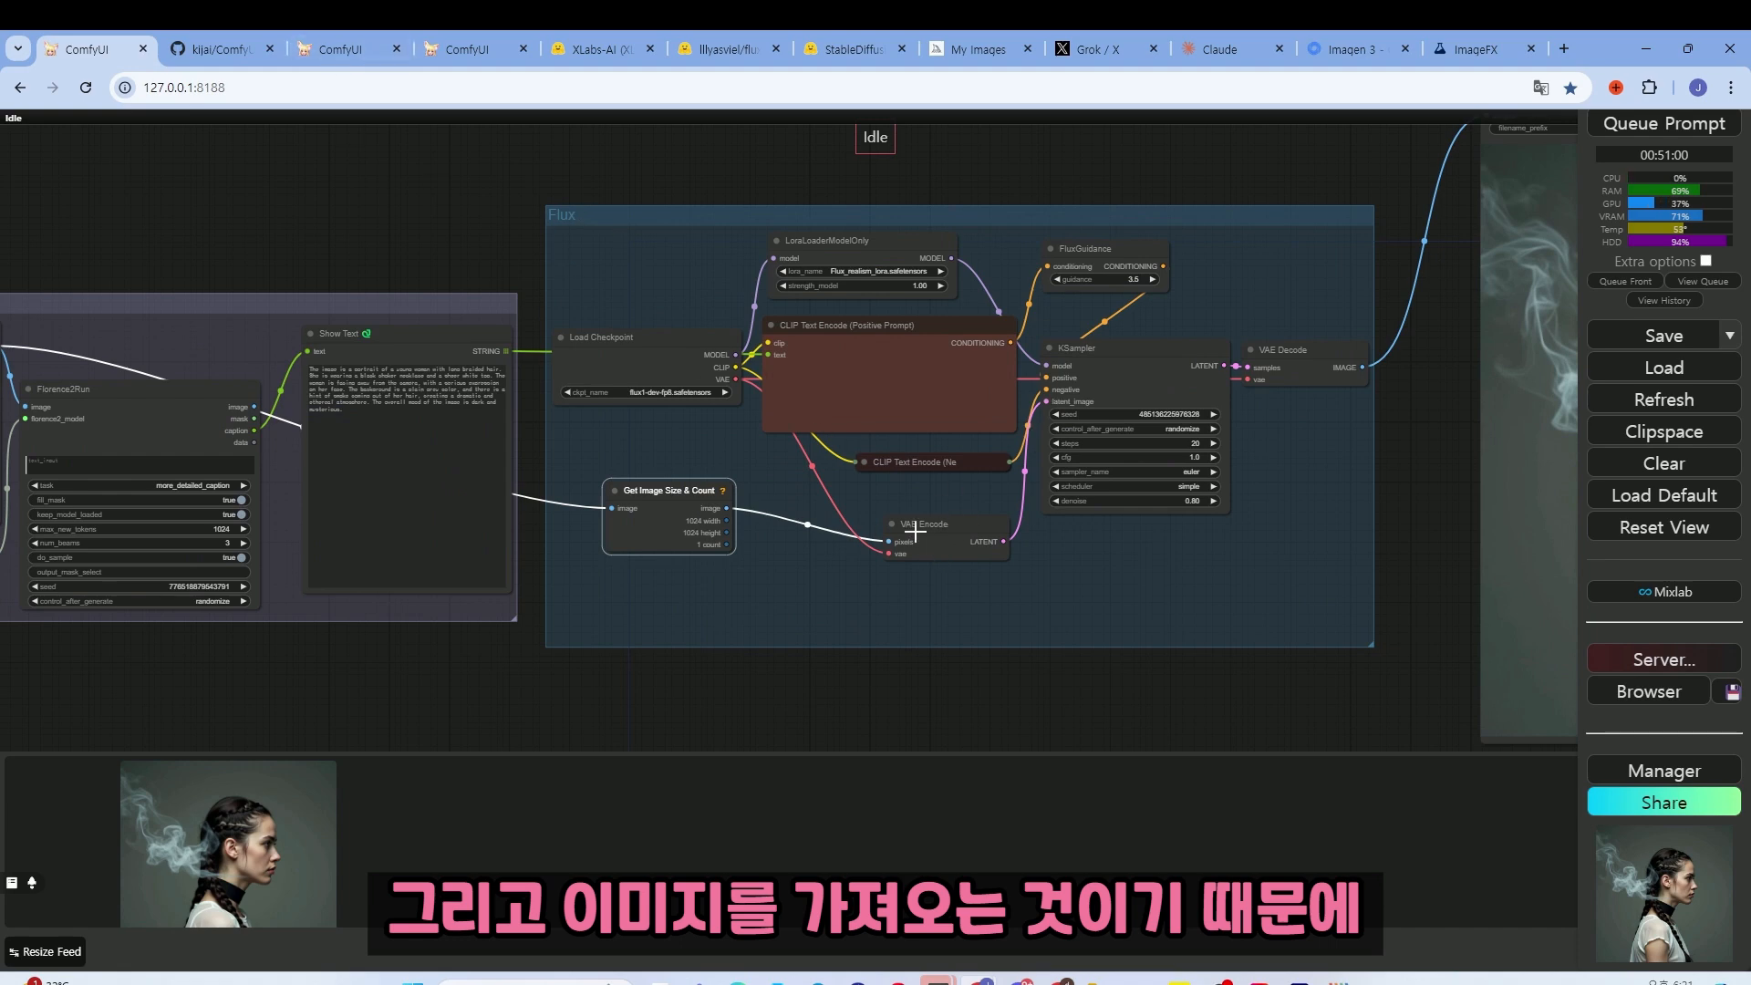
{"action": "mouse_move", "coordinate": [914, 532]}
{"action": "left_mouse_down"}
{"action": "mouse_move", "coordinate": [899, 527]}
{"action": "mouse_move", "coordinate": [919, 537]}
{"action": "left_mouse_up"}
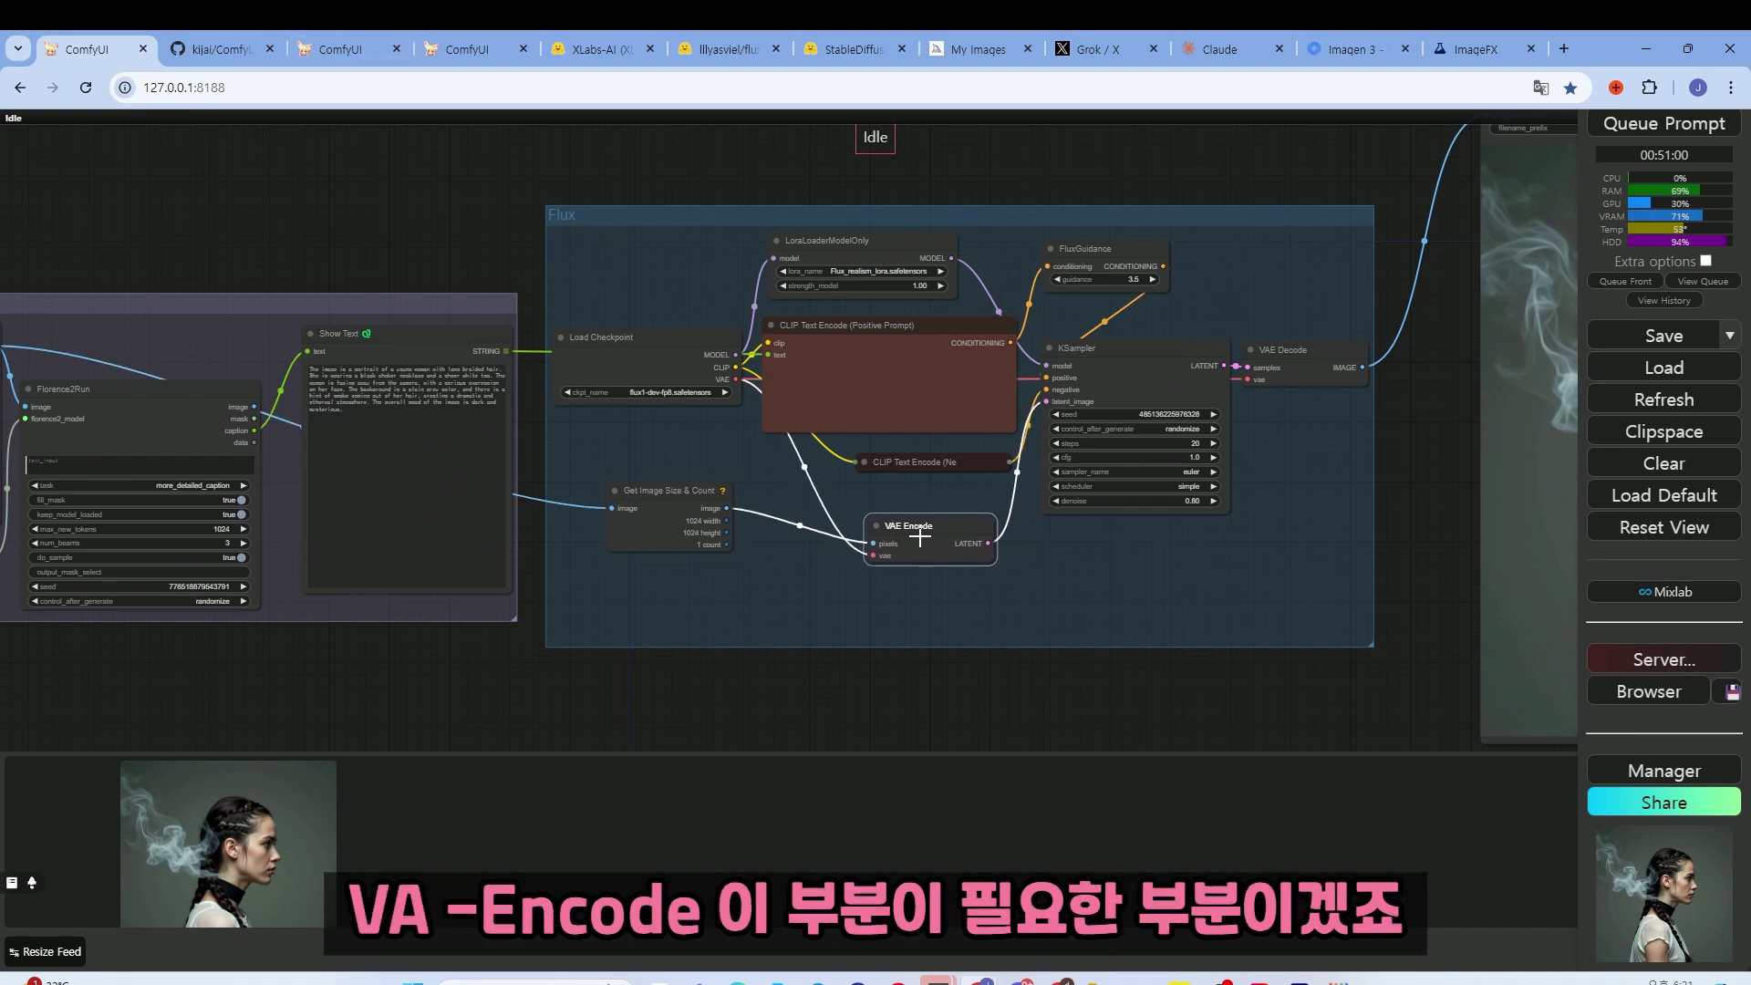
- Switch to the basic Flux workflow, shift its EmptySD3LatentImage node up and left, and return to the Florence workflow
{"action": "left_click", "coordinate": [319, 49]}
{"action": "left_click_drag", "start_coordinate": [617, 593], "coordinate": [566, 577]}
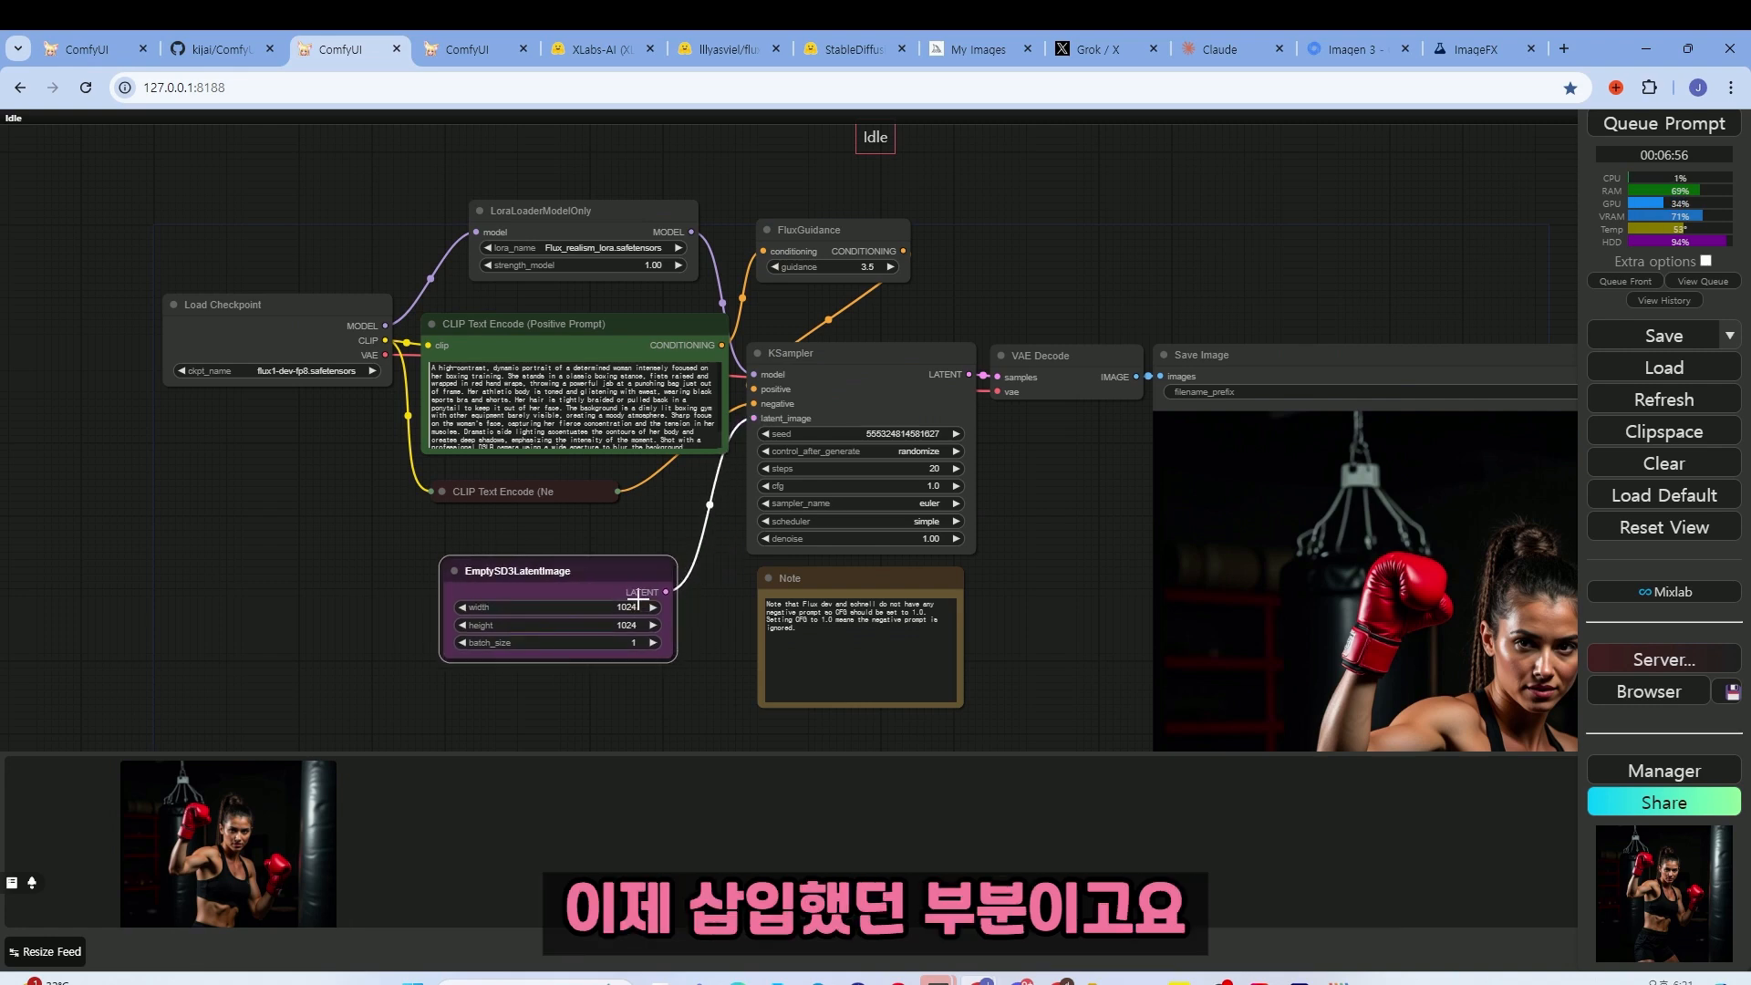
{"action": "left_click", "coordinate": [97, 53]}
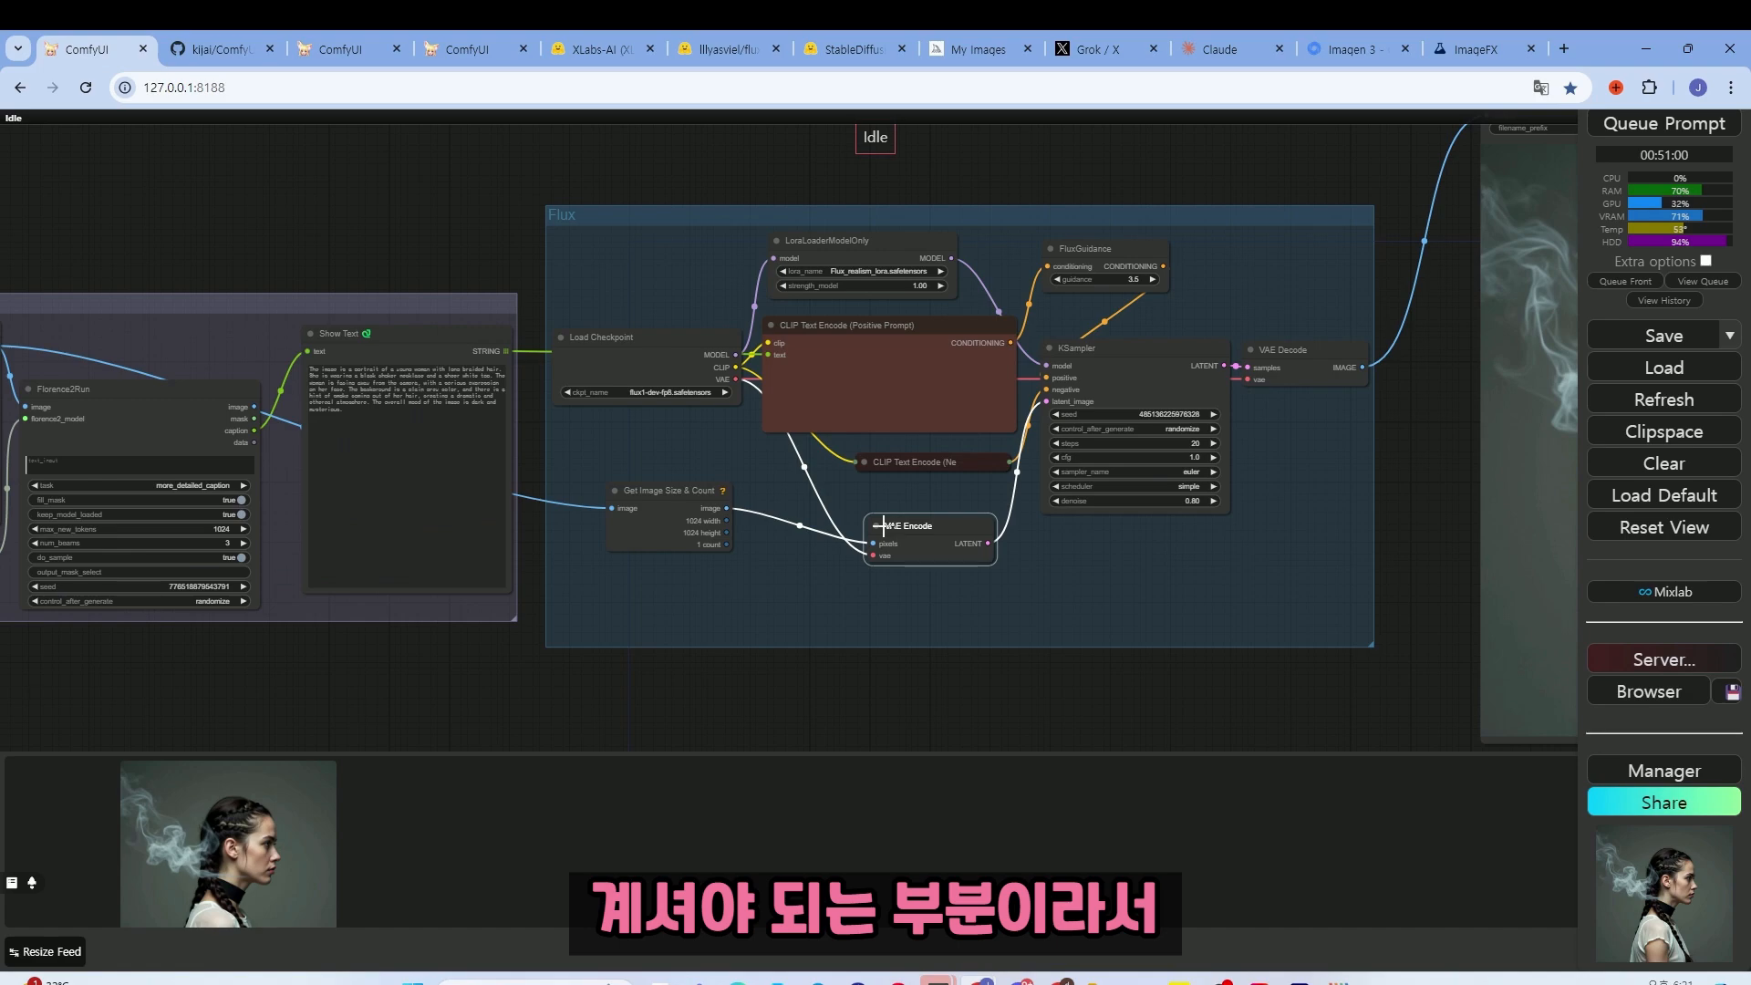
{"action": "scroll", "coordinate": [848, 538], "scroll_direction": "down", "scroll_amount": 3}
{"action": "left_click_drag", "start_coordinate": [757, 623], "coordinate": [857, 642]}
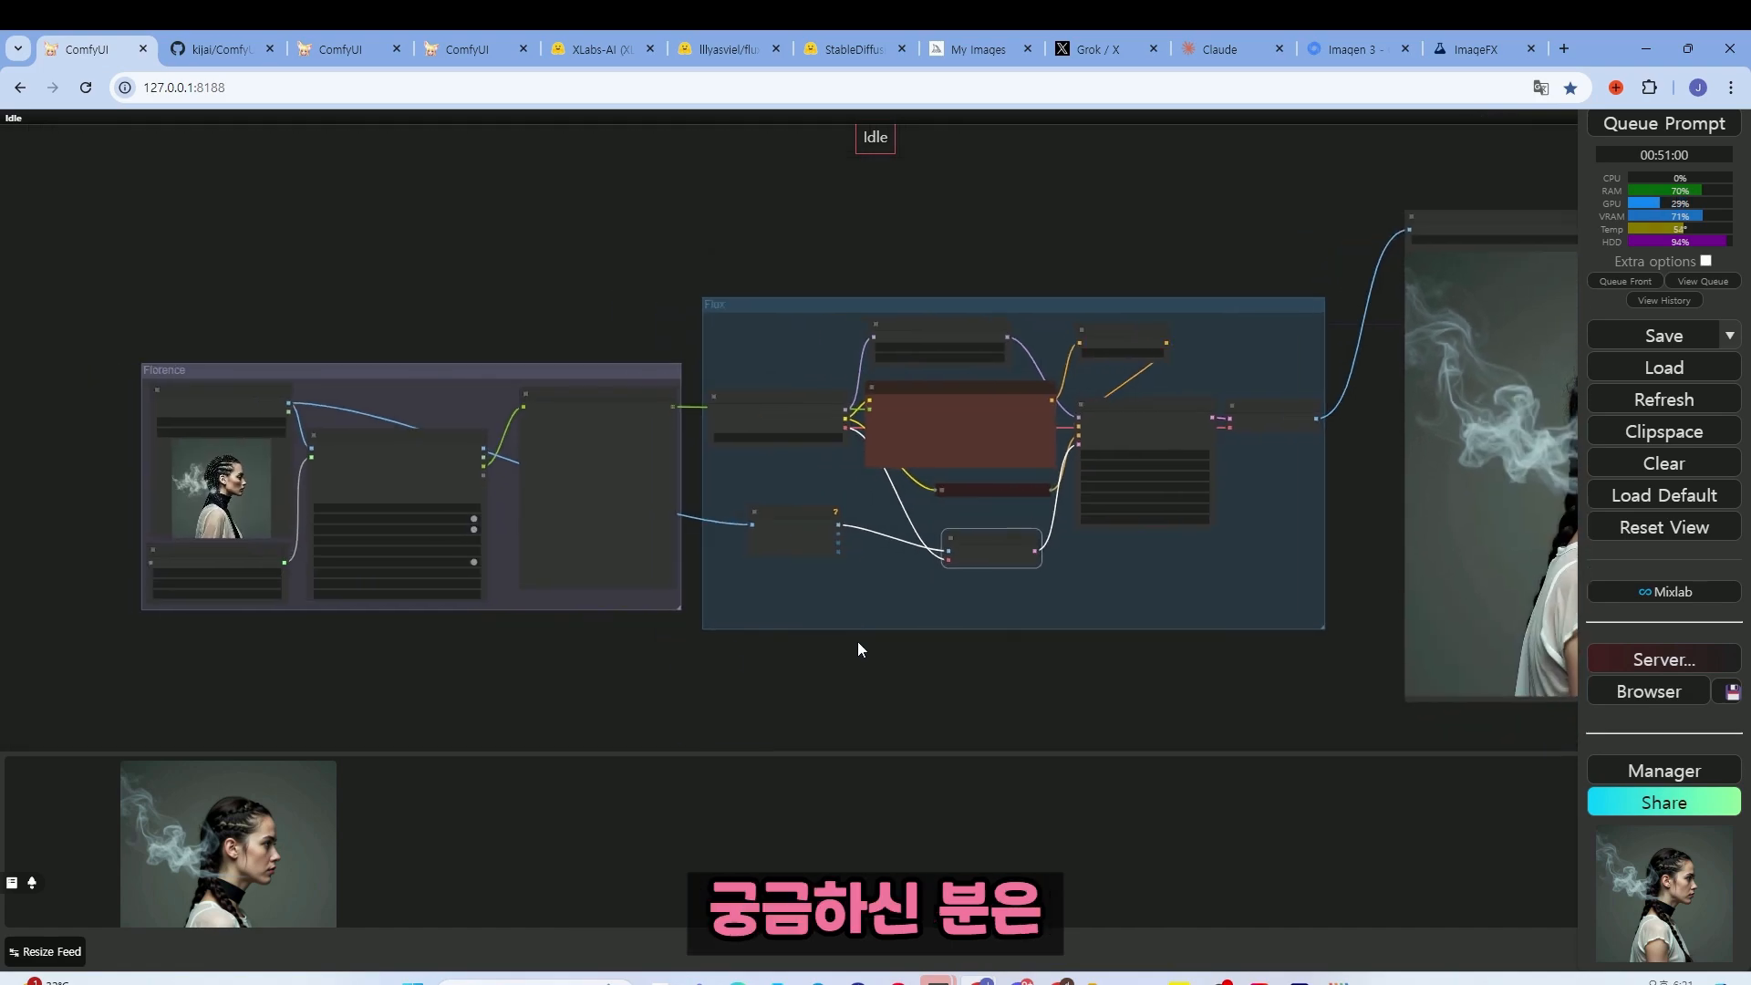
{"action": "scroll", "coordinate": [912, 591], "scroll_direction": "up", "scroll_amount": 3}
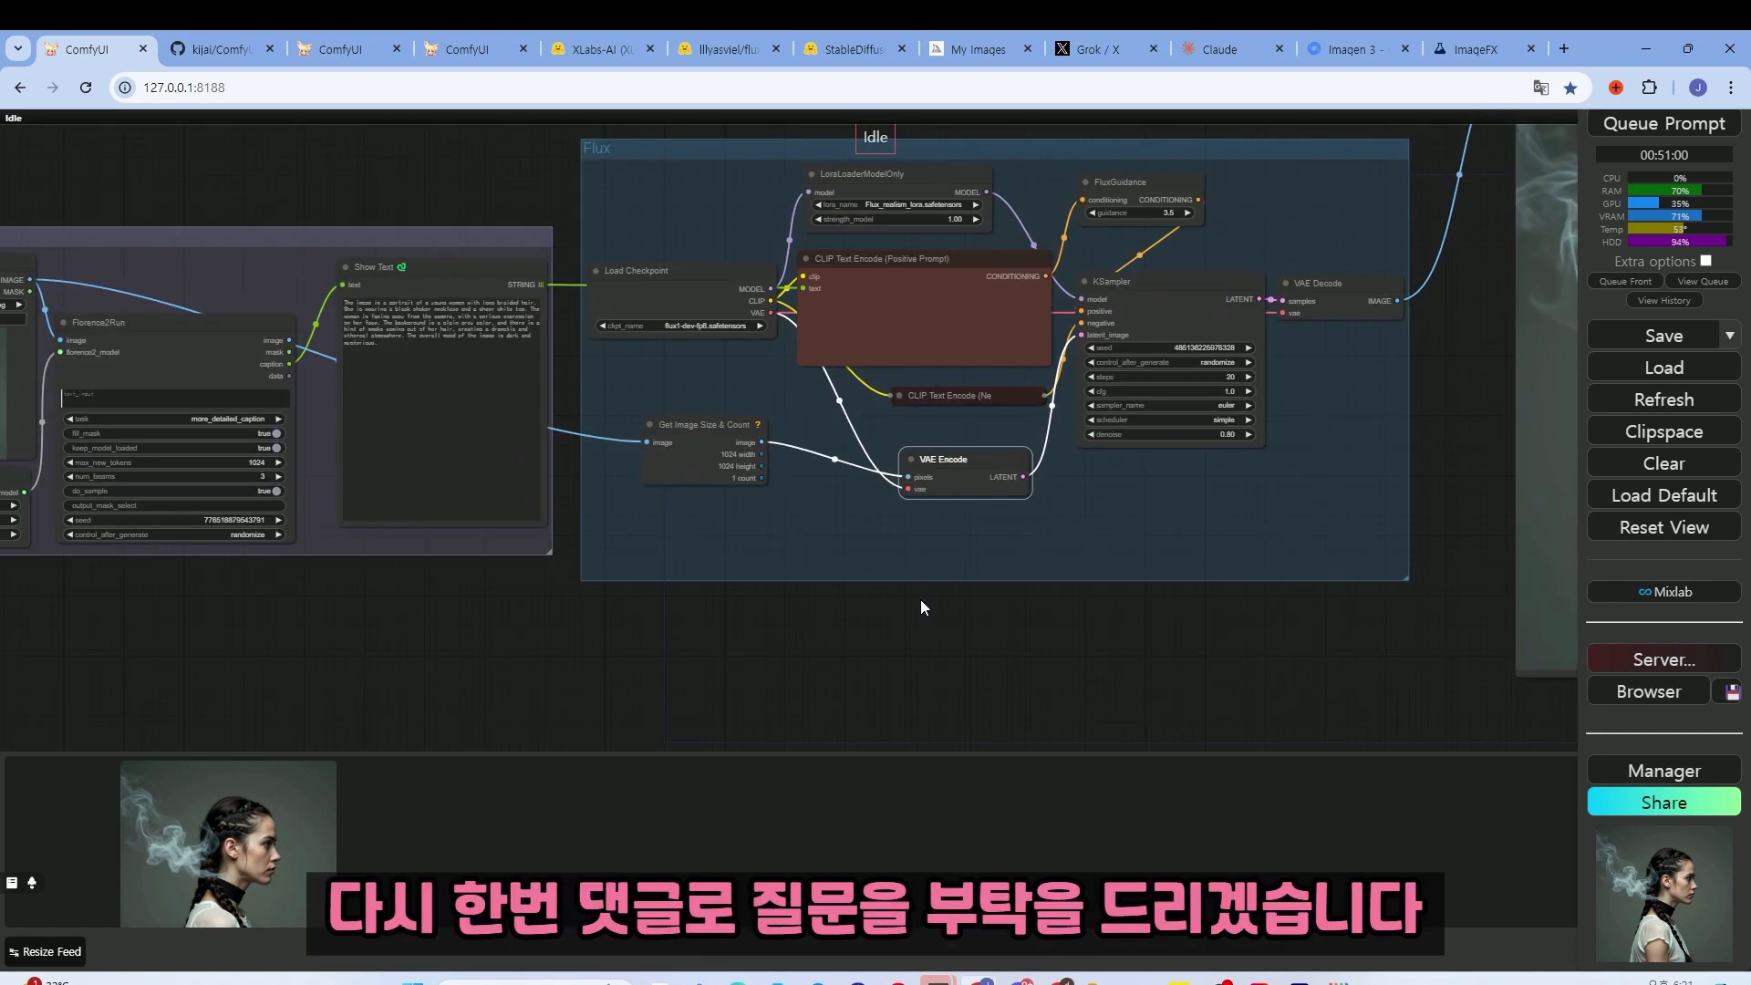
{"action": "scroll", "coordinate": [939, 647], "scroll_direction": "down", "scroll_amount": 2}
{"action": "scroll", "coordinate": [955, 613], "scroll_direction": "up", "scroll_amount": 1}
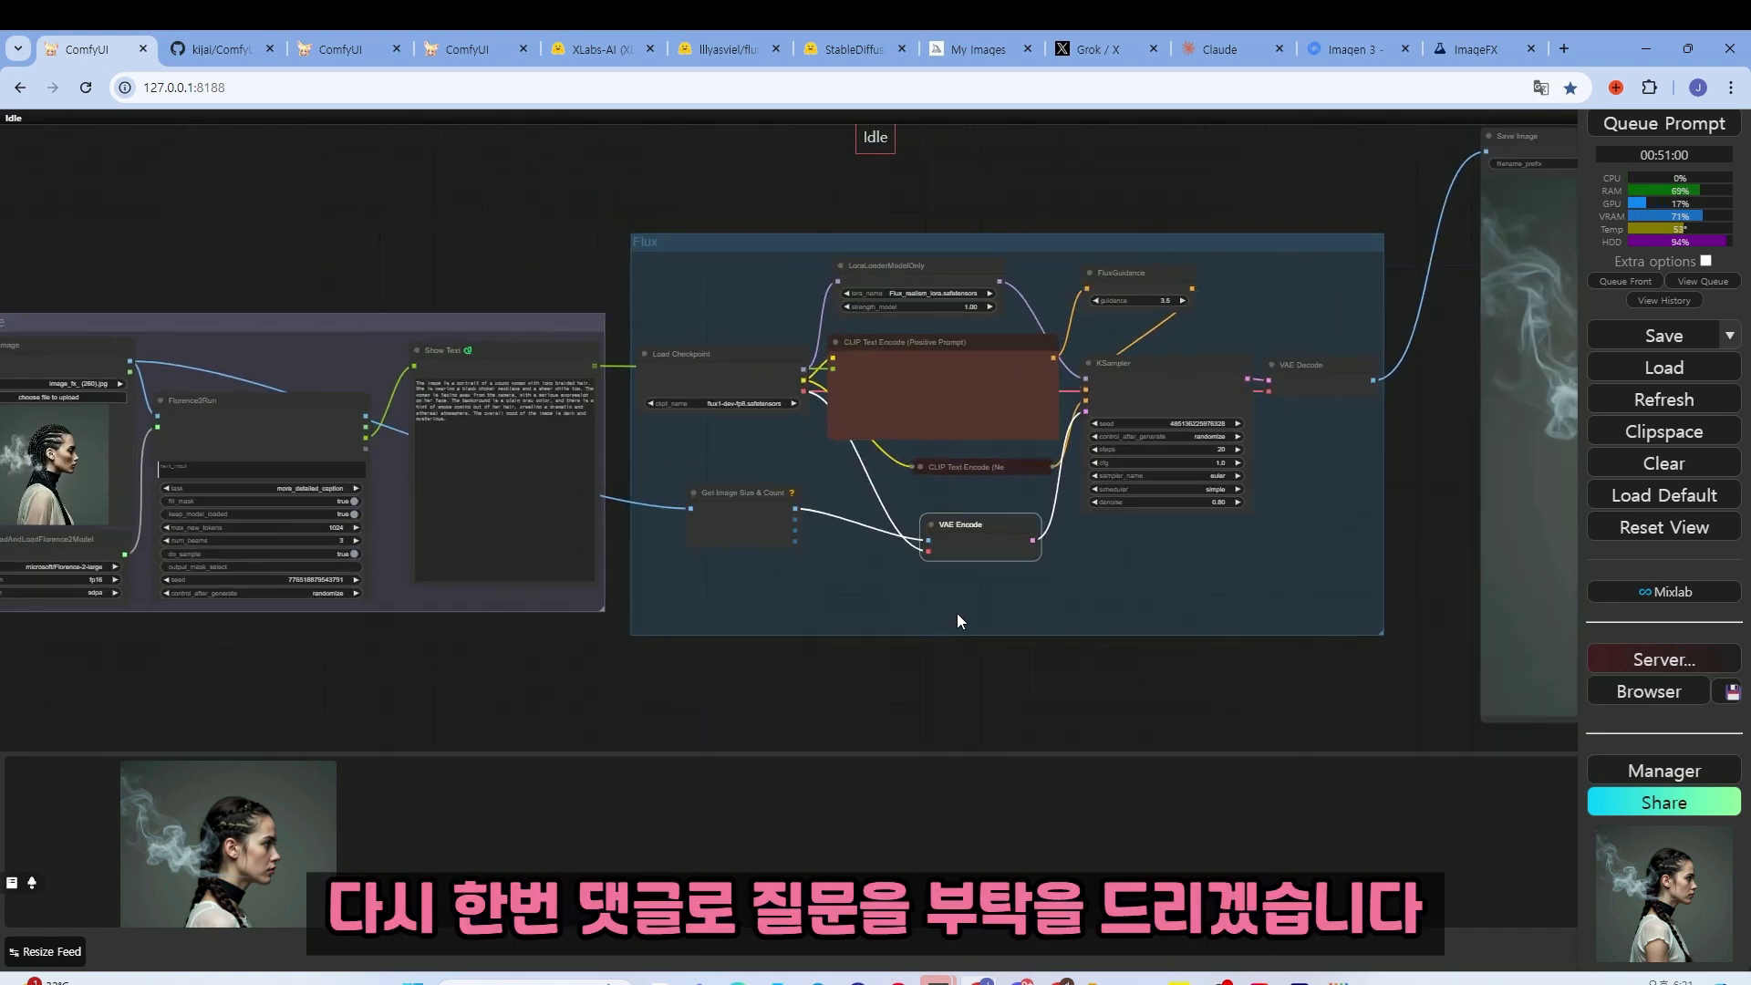
{"action": "scroll", "coordinate": [985, 629], "scroll_direction": "down", "scroll_amount": 2}
{"action": "left_click_drag", "start_coordinate": [1009, 653], "coordinate": [857, 611]}
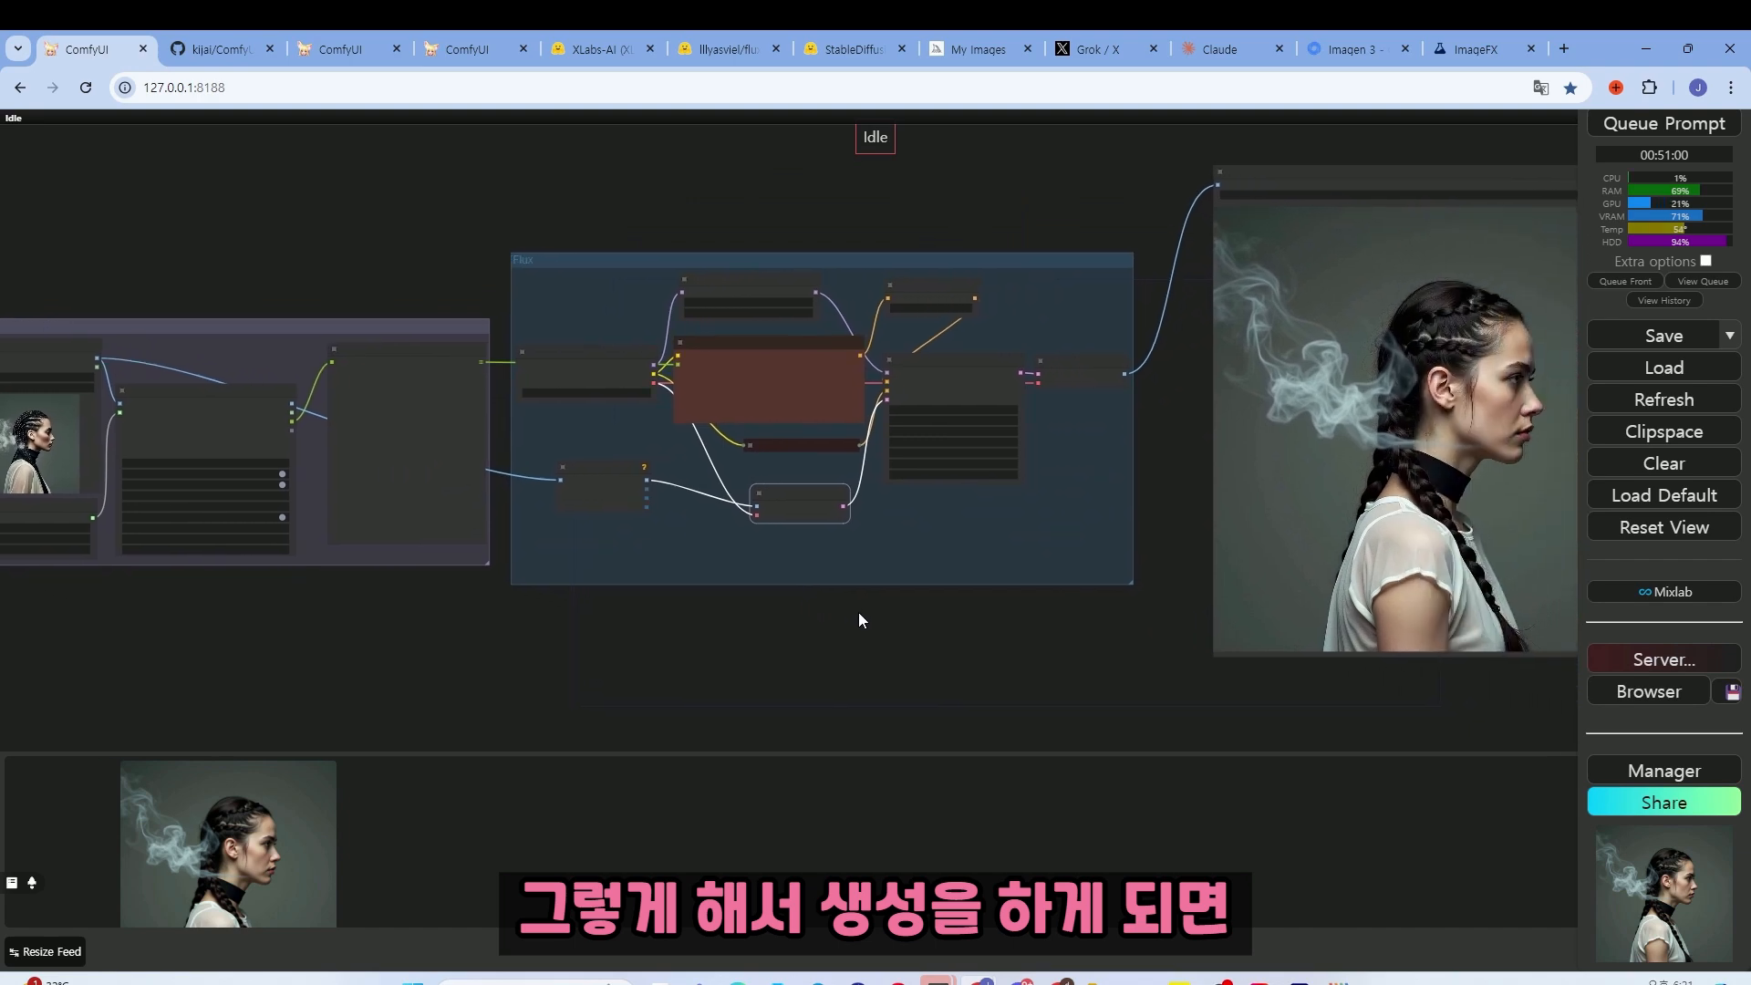
- Move the Load Image node beside the Save Image node and enlarge it to compare the source and generated images
{"action": "scroll", "coordinate": [857, 611], "scroll_direction": "down", "scroll_amount": 1}
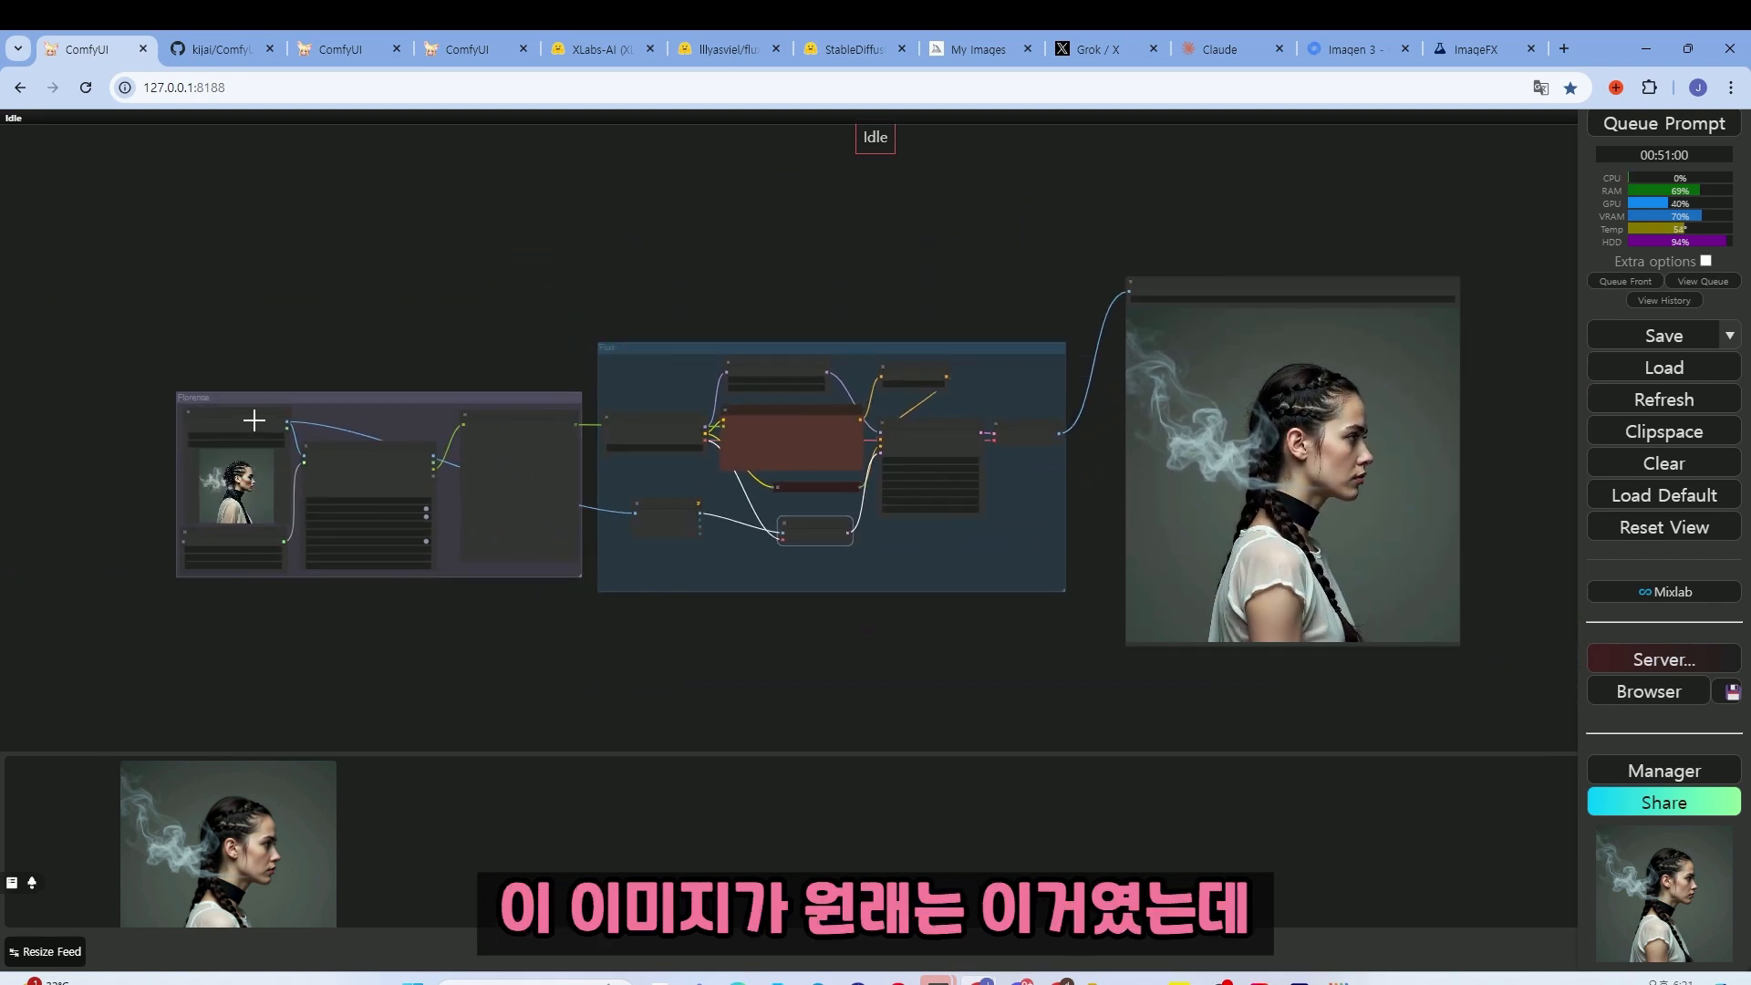
{"action": "left_click_drag", "start_coordinate": [253, 419], "coordinate": [1109, 203]}
{"action": "scroll", "coordinate": [949, 140], "scroll_direction": "up", "scroll_amount": 2}
{"action": "left_click_drag", "start_coordinate": [949, 140], "coordinate": [597, 211]}
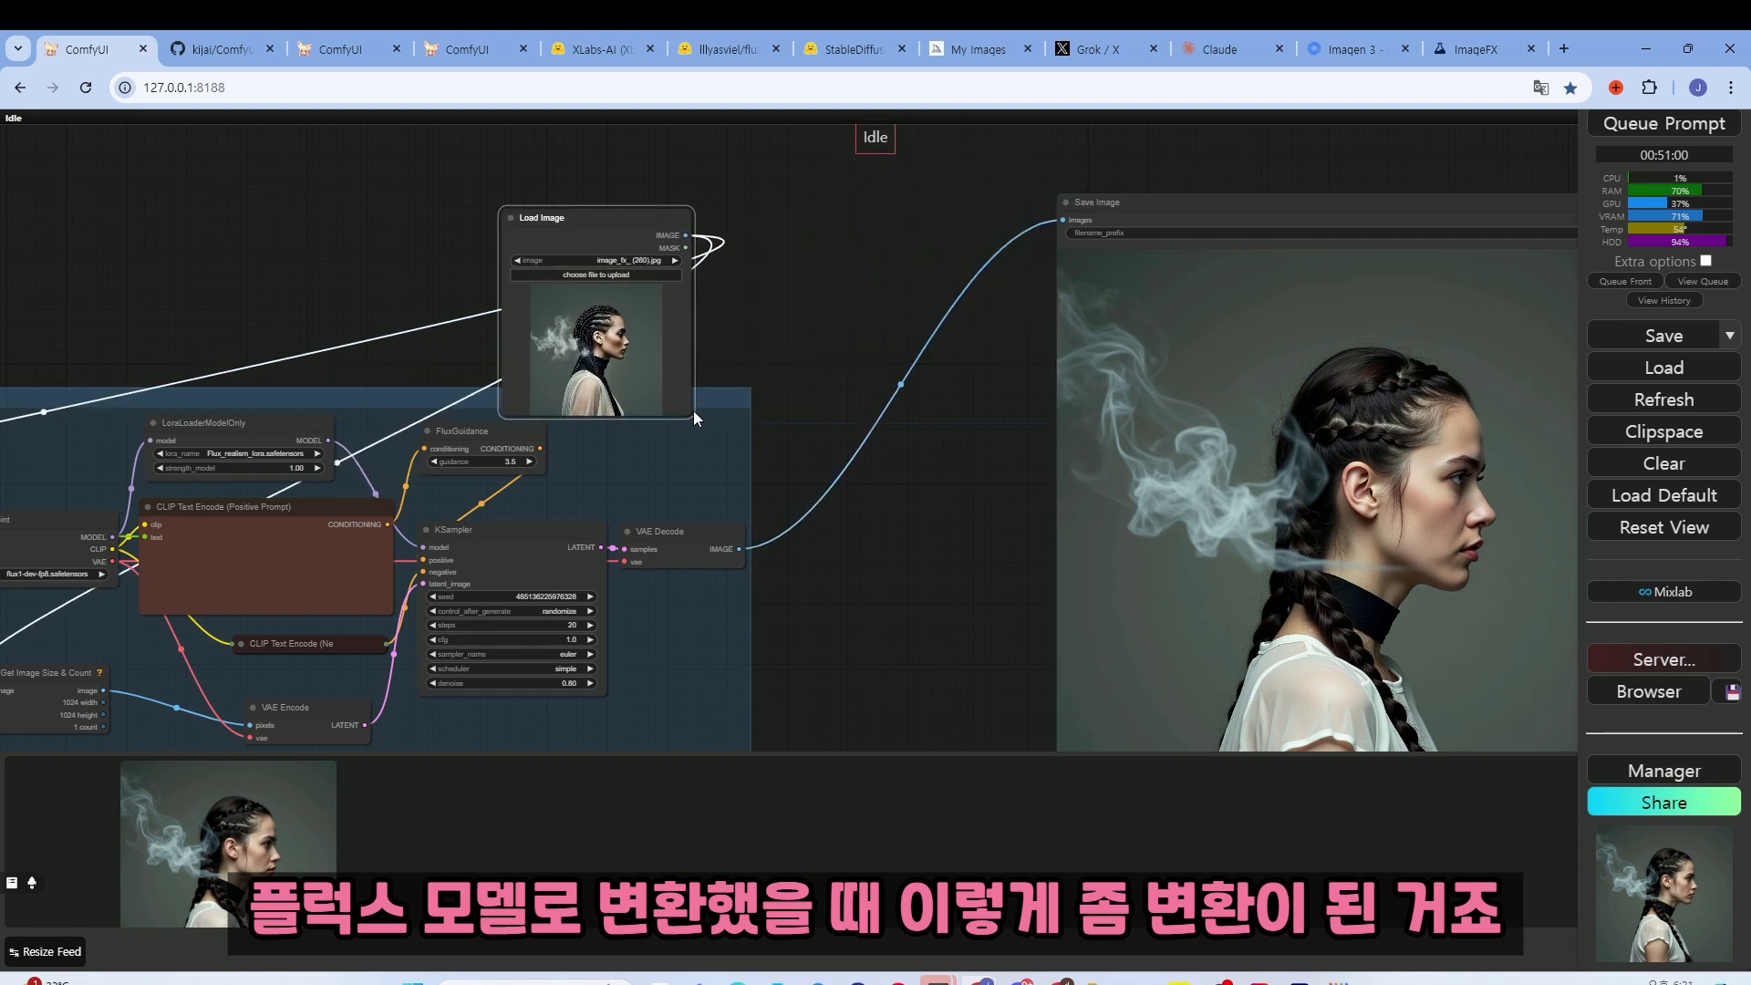
{"action": "left_click_drag", "start_coordinate": [693, 418], "coordinate": [1042, 775]}
{"action": "left_click_drag", "start_coordinate": [1472, 527], "coordinate": [1281, 444]}
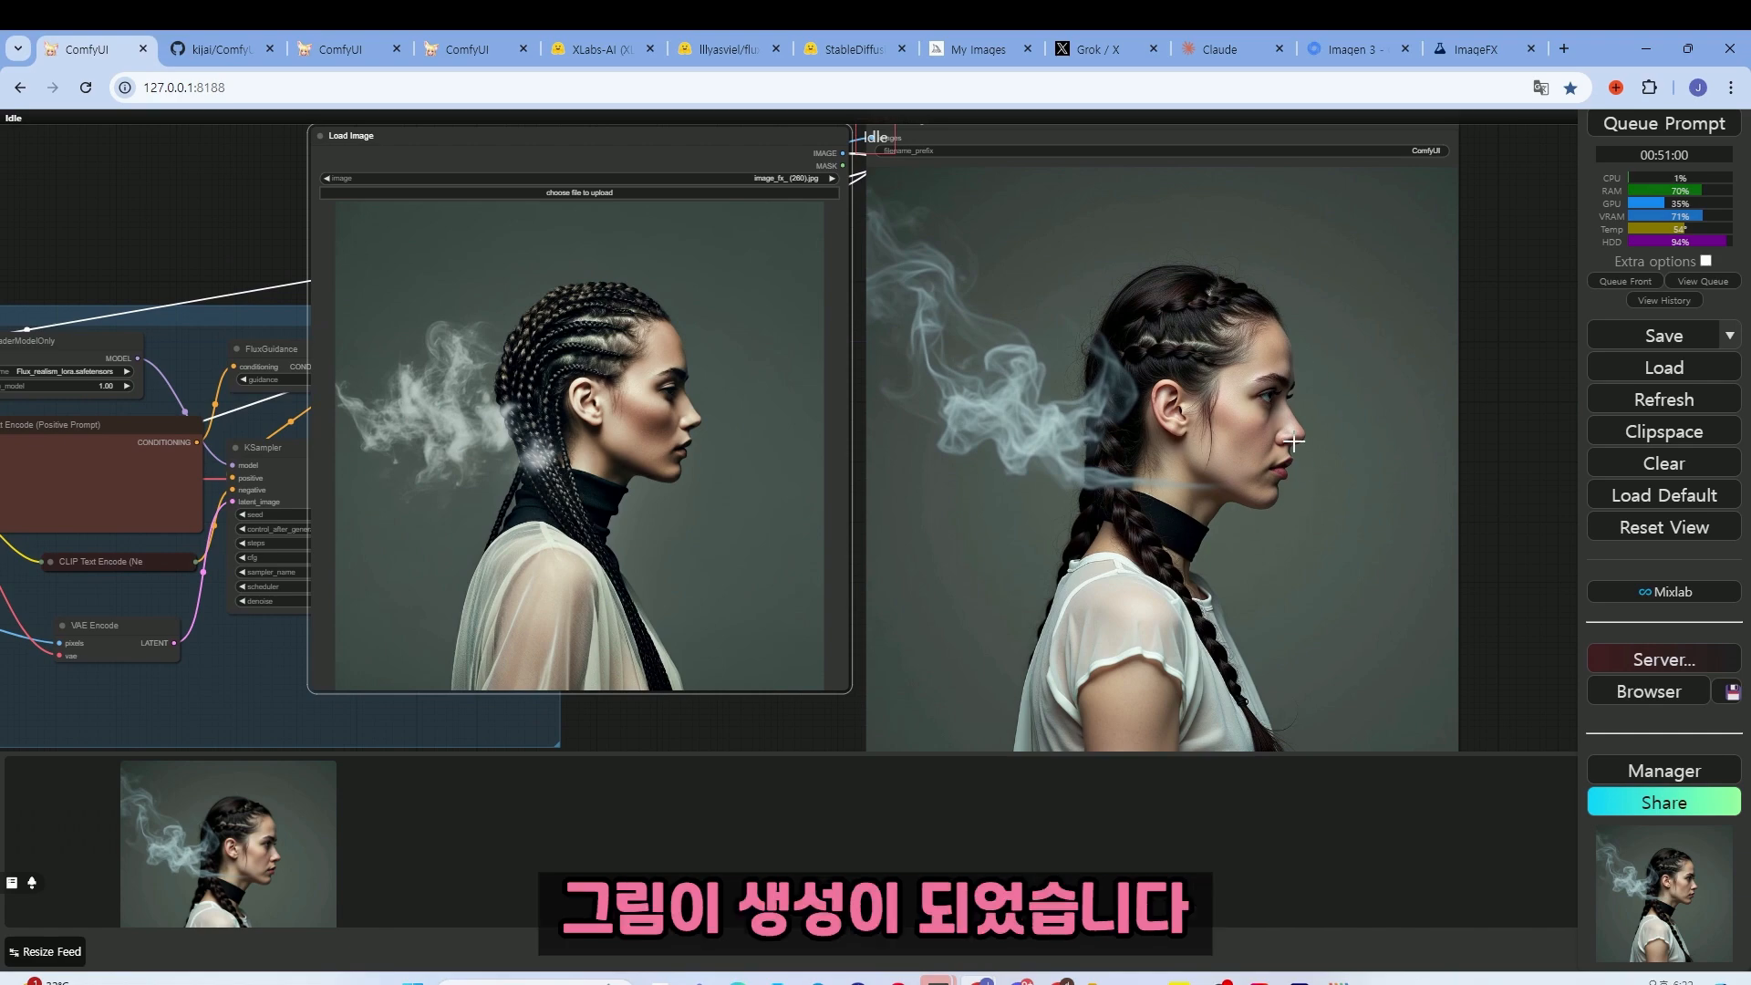
- Move the Load Image node back to the Florence group, shrinking it to a small preview and placing it inside the group
{"action": "scroll", "coordinate": [1170, 497], "scroll_direction": "down", "scroll_amount": 5}
{"action": "scroll", "coordinate": [1004, 536], "scroll_direction": "up", "scroll_amount": 3}
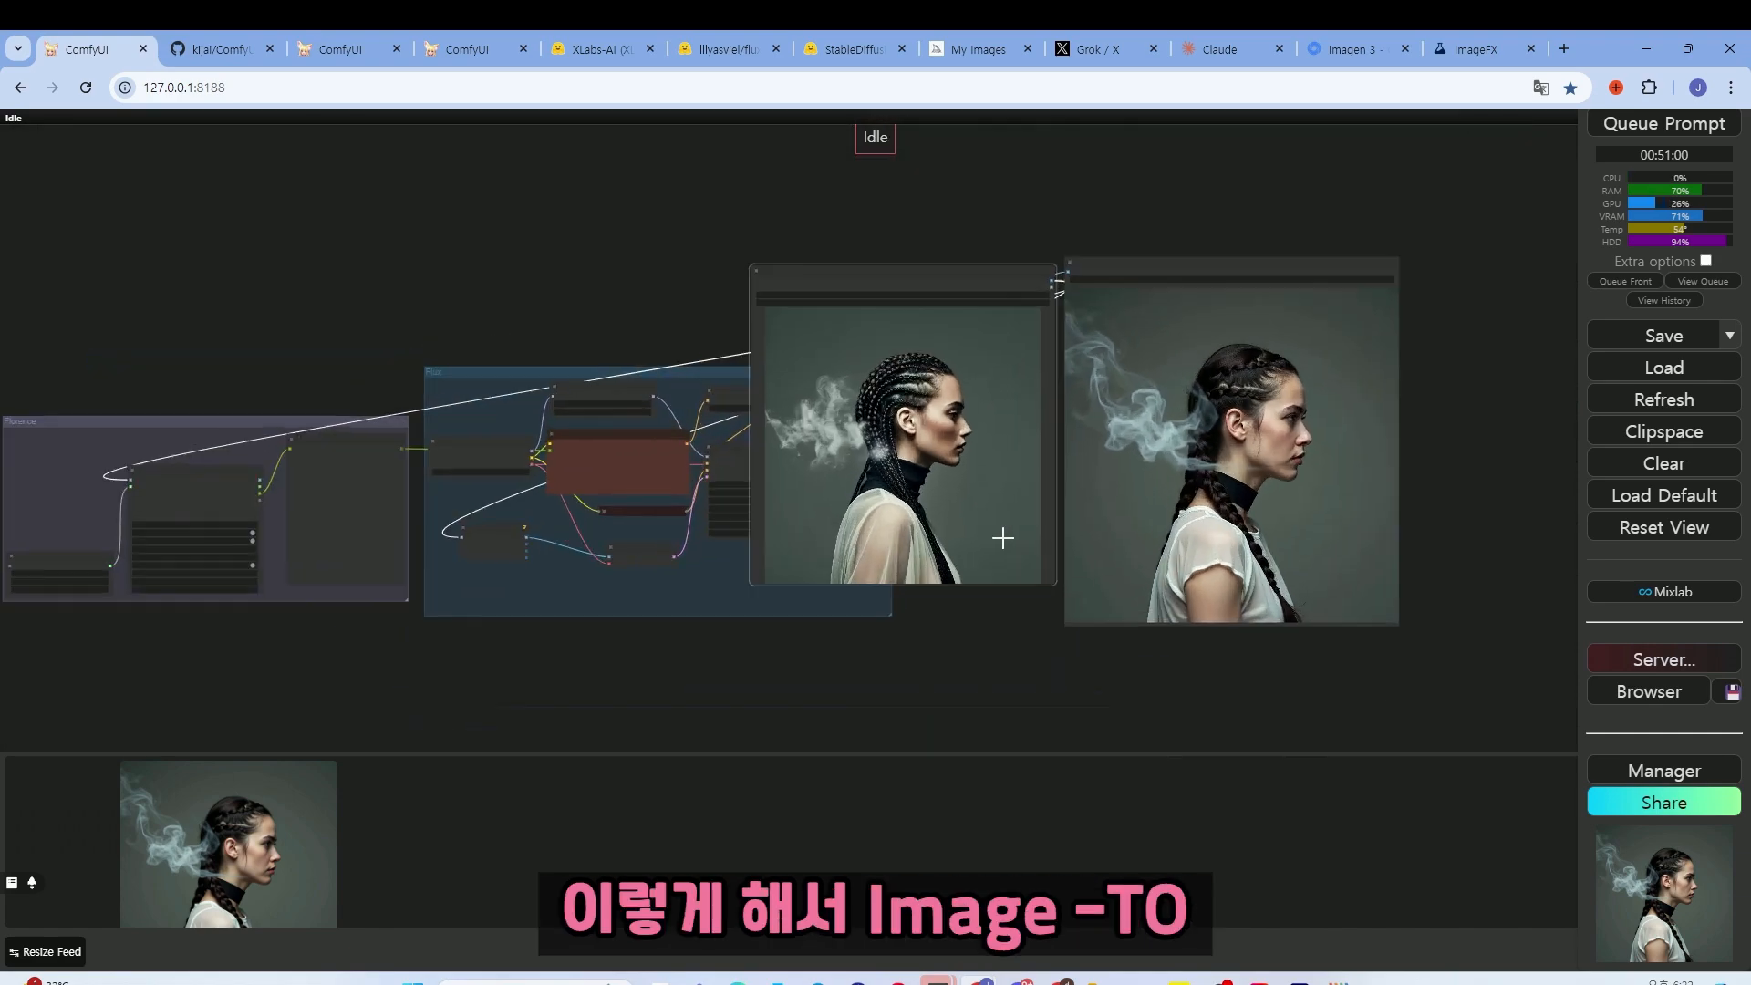
{"action": "left_click_drag", "start_coordinate": [891, 256], "coordinate": [91, 180]}
{"action": "left_click_drag", "start_coordinate": [550, 197], "coordinate": [1156, 220]}
{"action": "left_click_drag", "start_coordinate": [781, 219], "coordinate": [529, 270]}
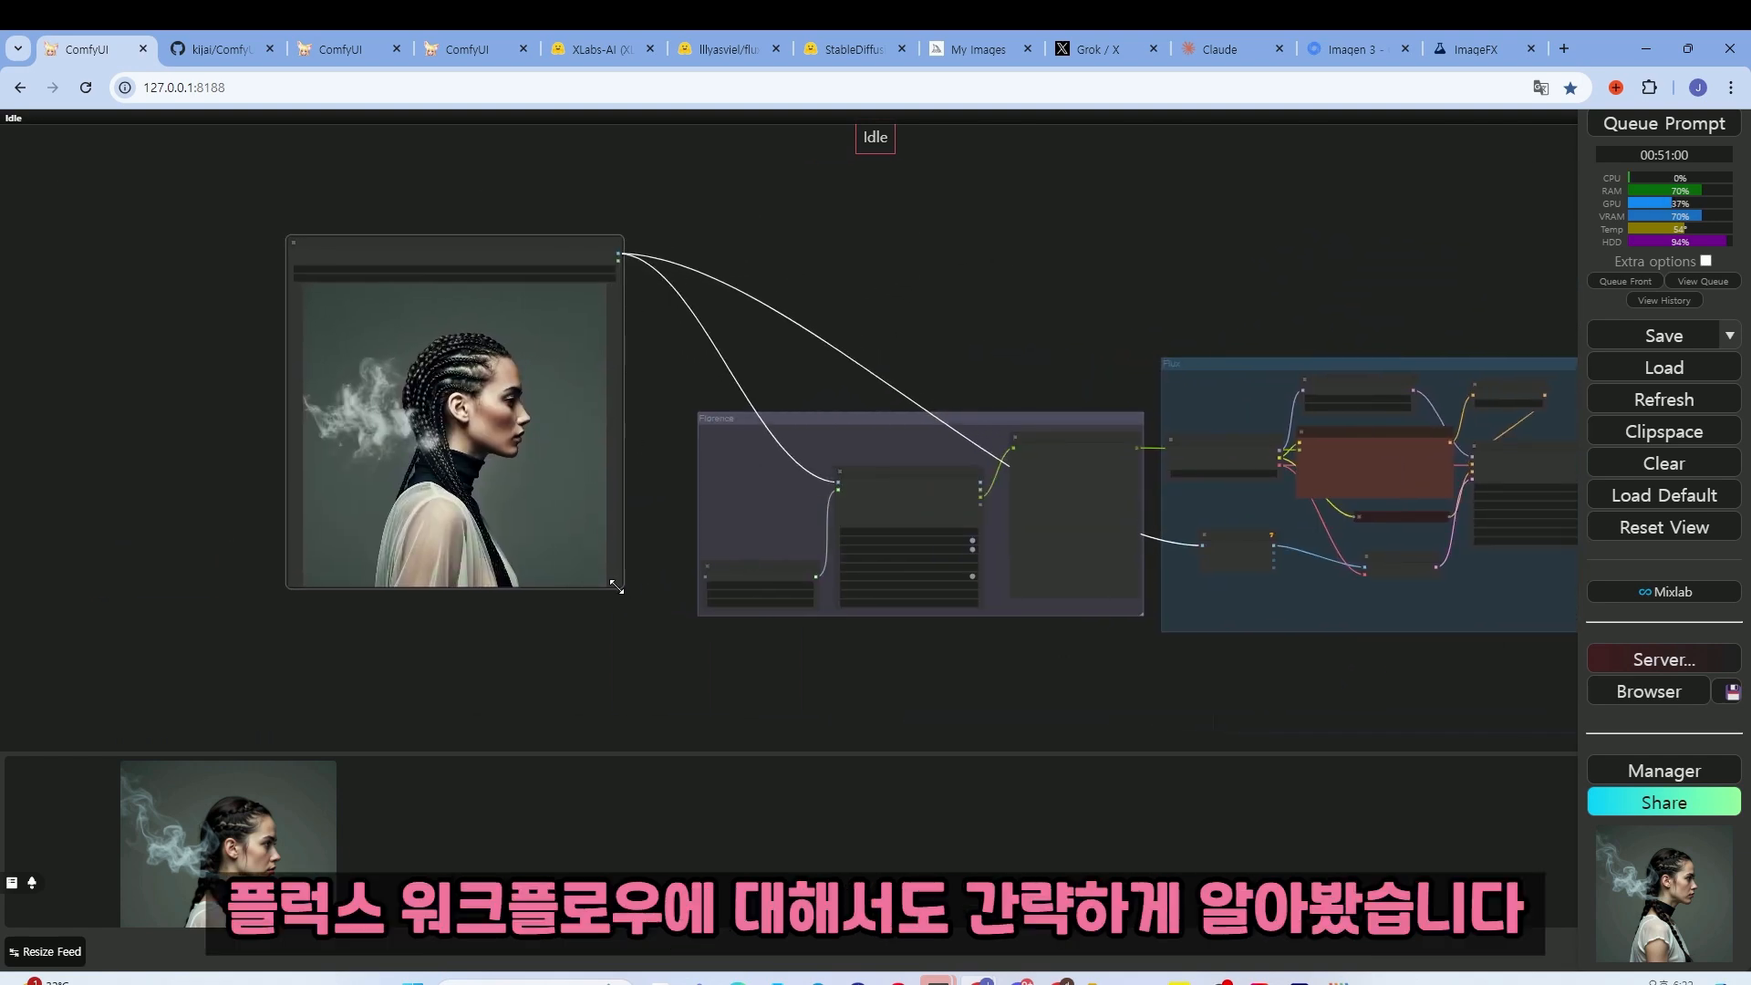
{"action": "left_click_drag", "start_coordinate": [616, 587], "coordinate": [450, 394]}
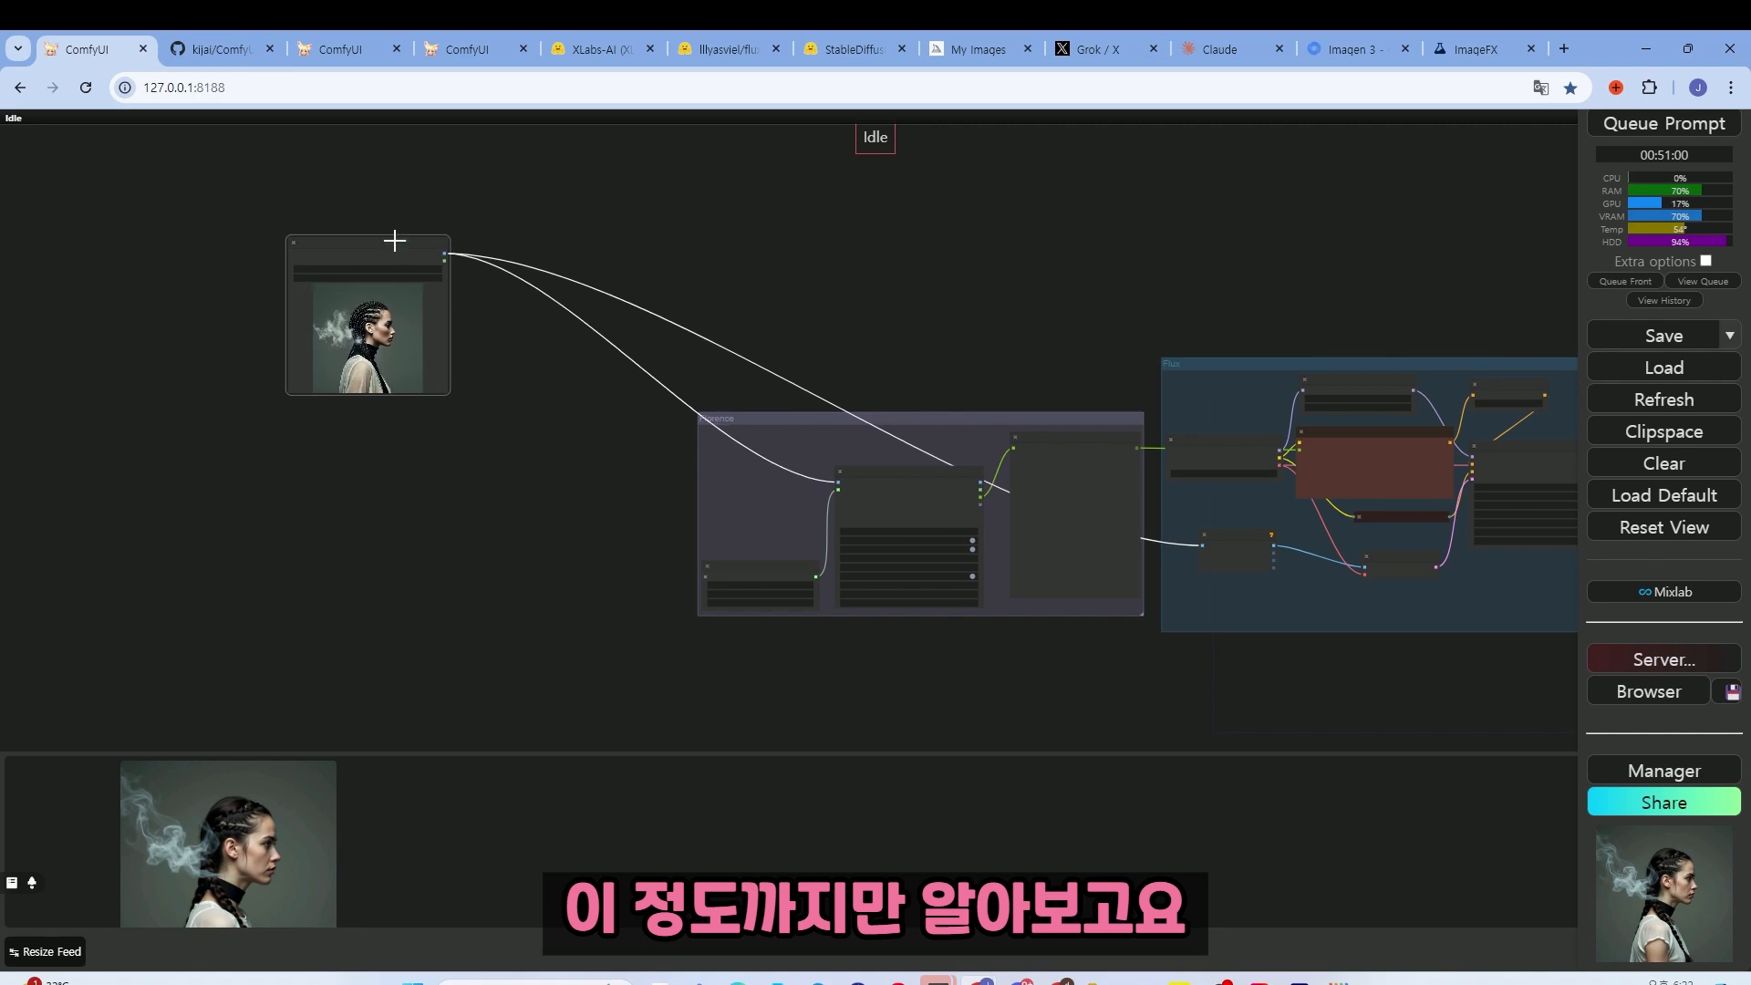
{"action": "left_click_drag", "start_coordinate": [394, 241], "coordinate": [822, 432]}
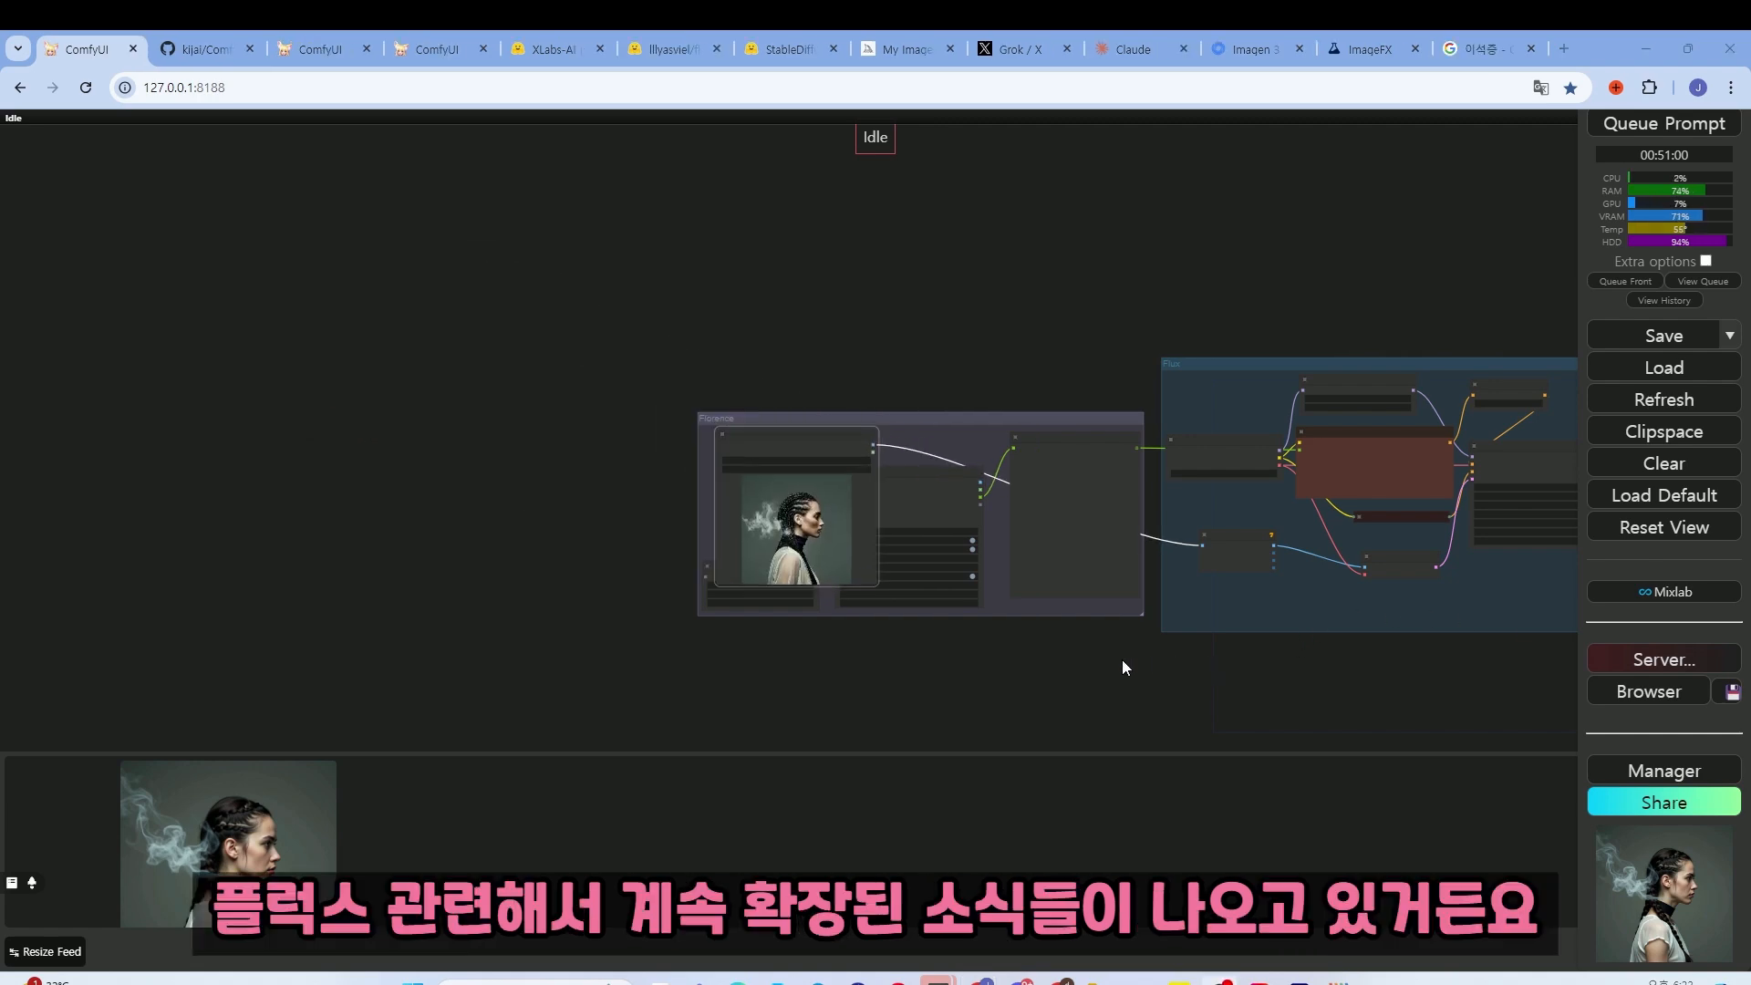
{"action": "scroll", "coordinate": [1122, 659], "scroll_direction": "up", "scroll_amount": 4}
{"action": "left_click_drag", "start_coordinate": [1085, 660], "coordinate": [814, 640]}
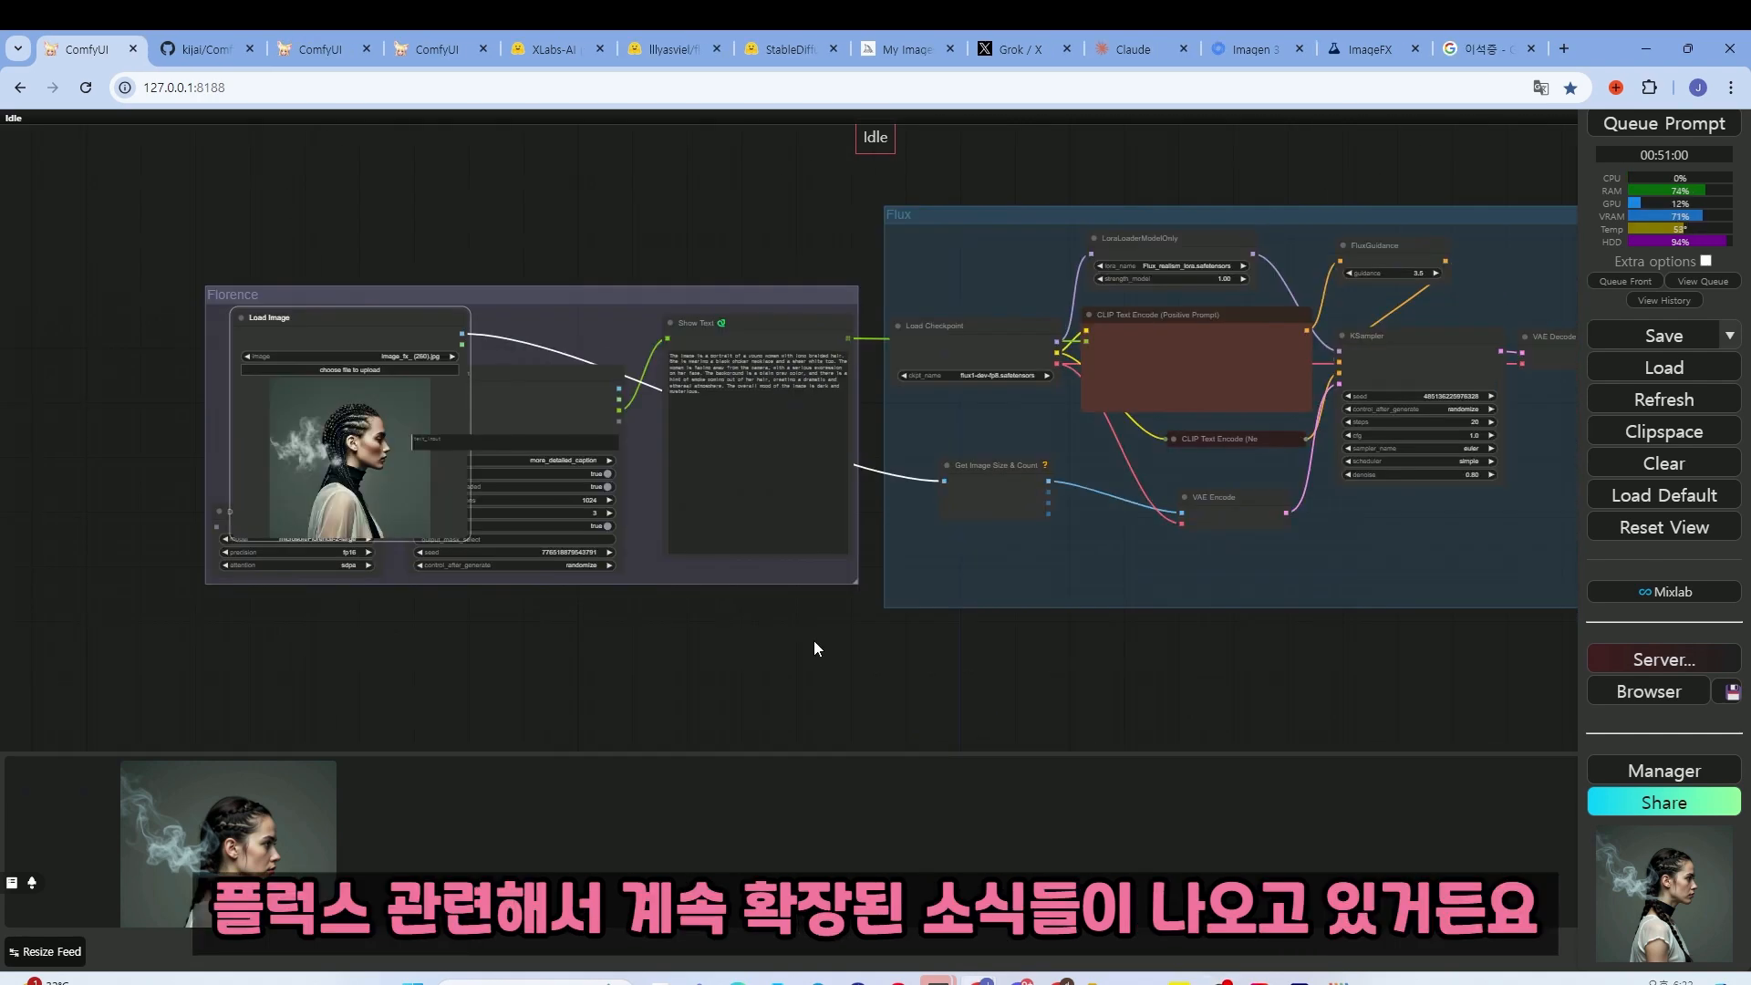
{"action": "scroll", "coordinate": [812, 640], "scroll_direction": "up", "scroll_amount": 5}
{"action": "left_click_drag", "start_coordinate": [841, 644], "coordinate": [849, 724]}
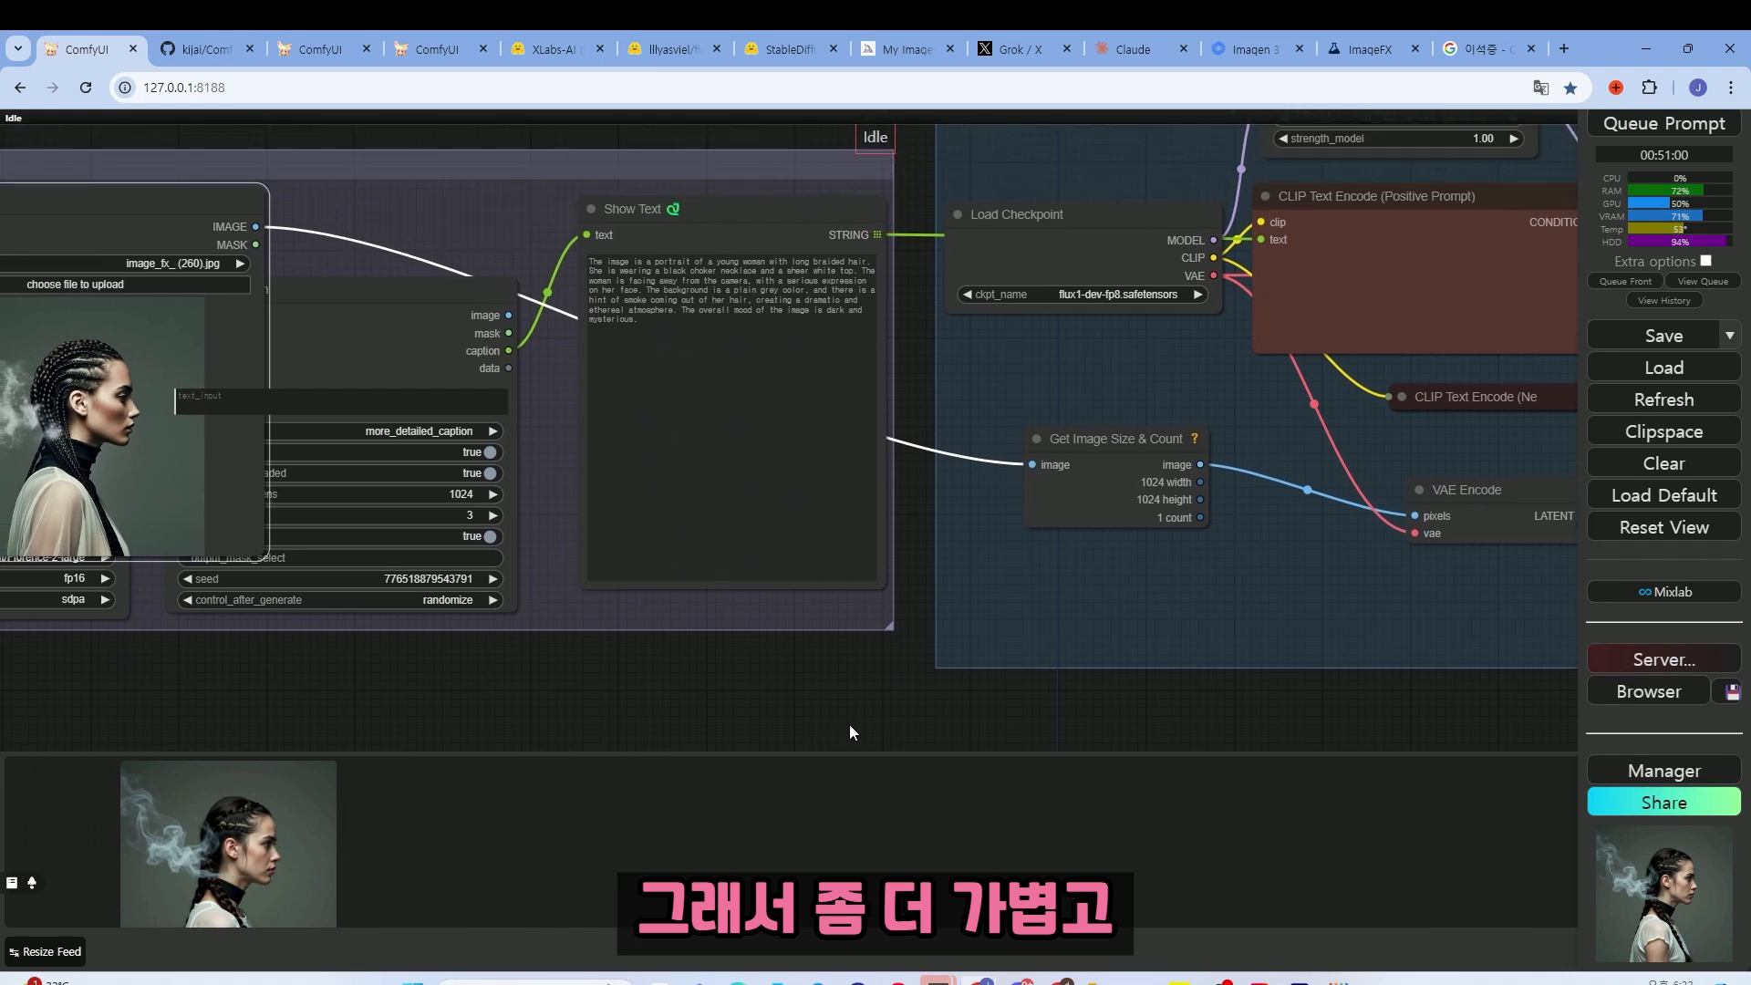
{"action": "scroll", "coordinate": [851, 709], "scroll_direction": "down", "scroll_amount": 2}
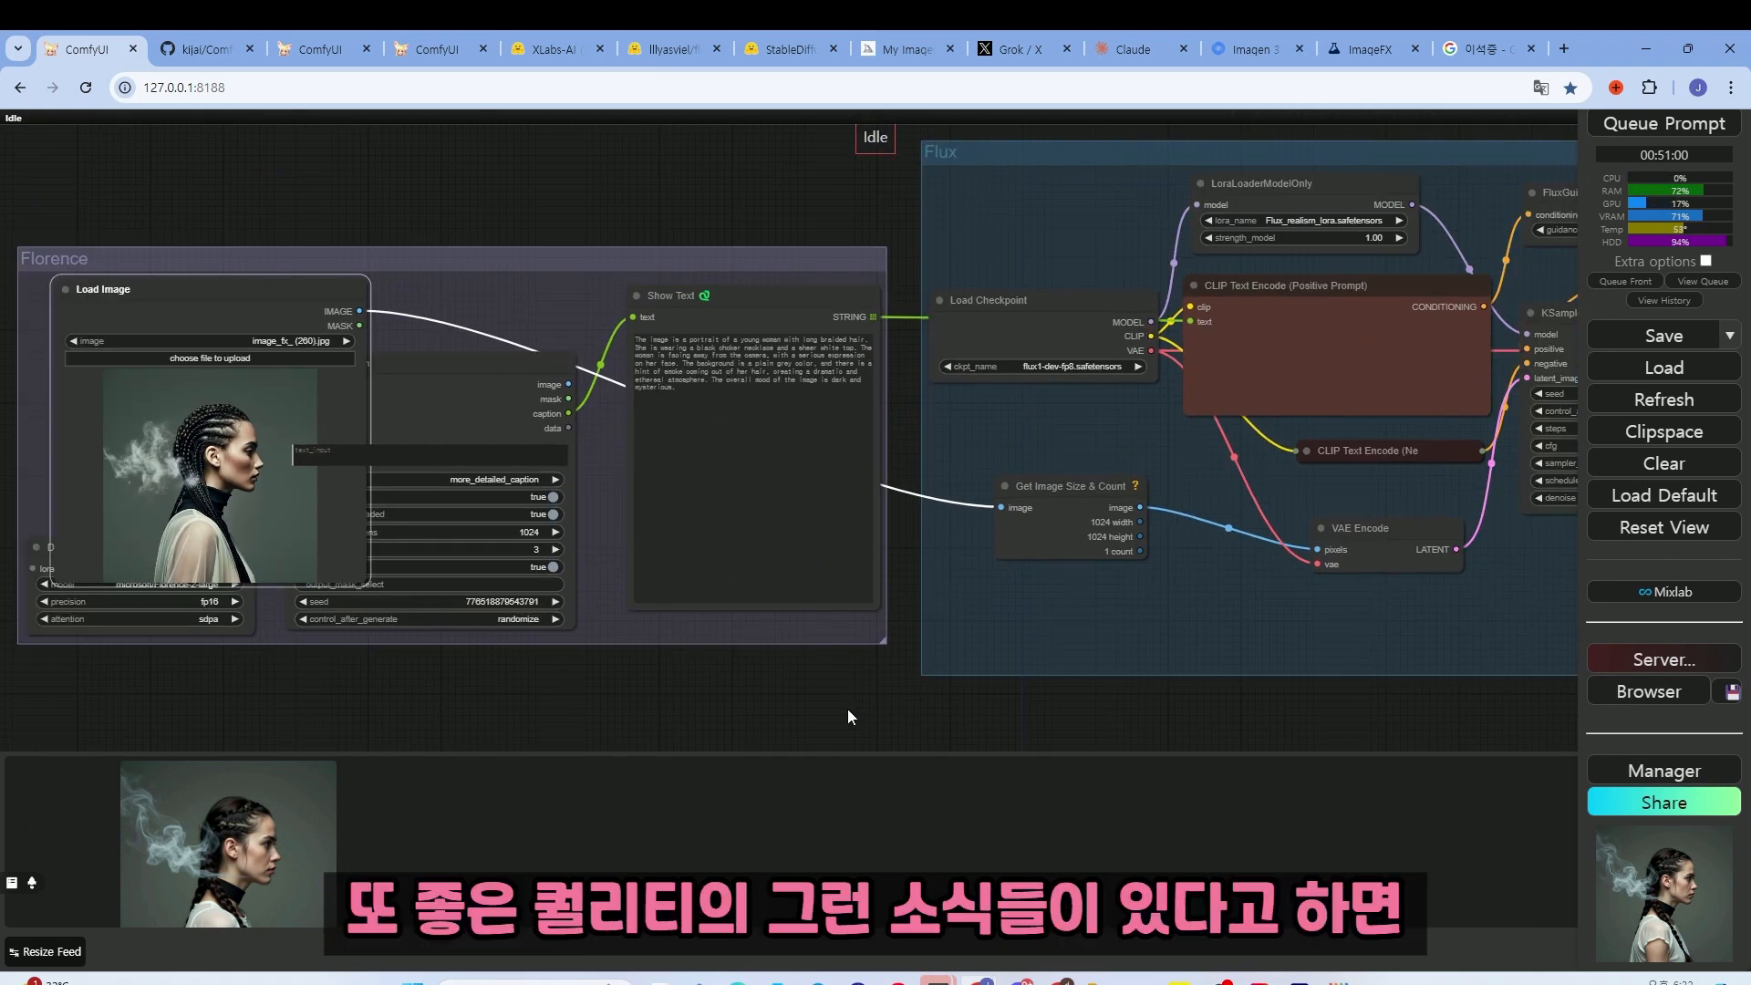
{"action": "left_click_drag", "start_coordinate": [839, 715], "coordinate": [892, 724]}
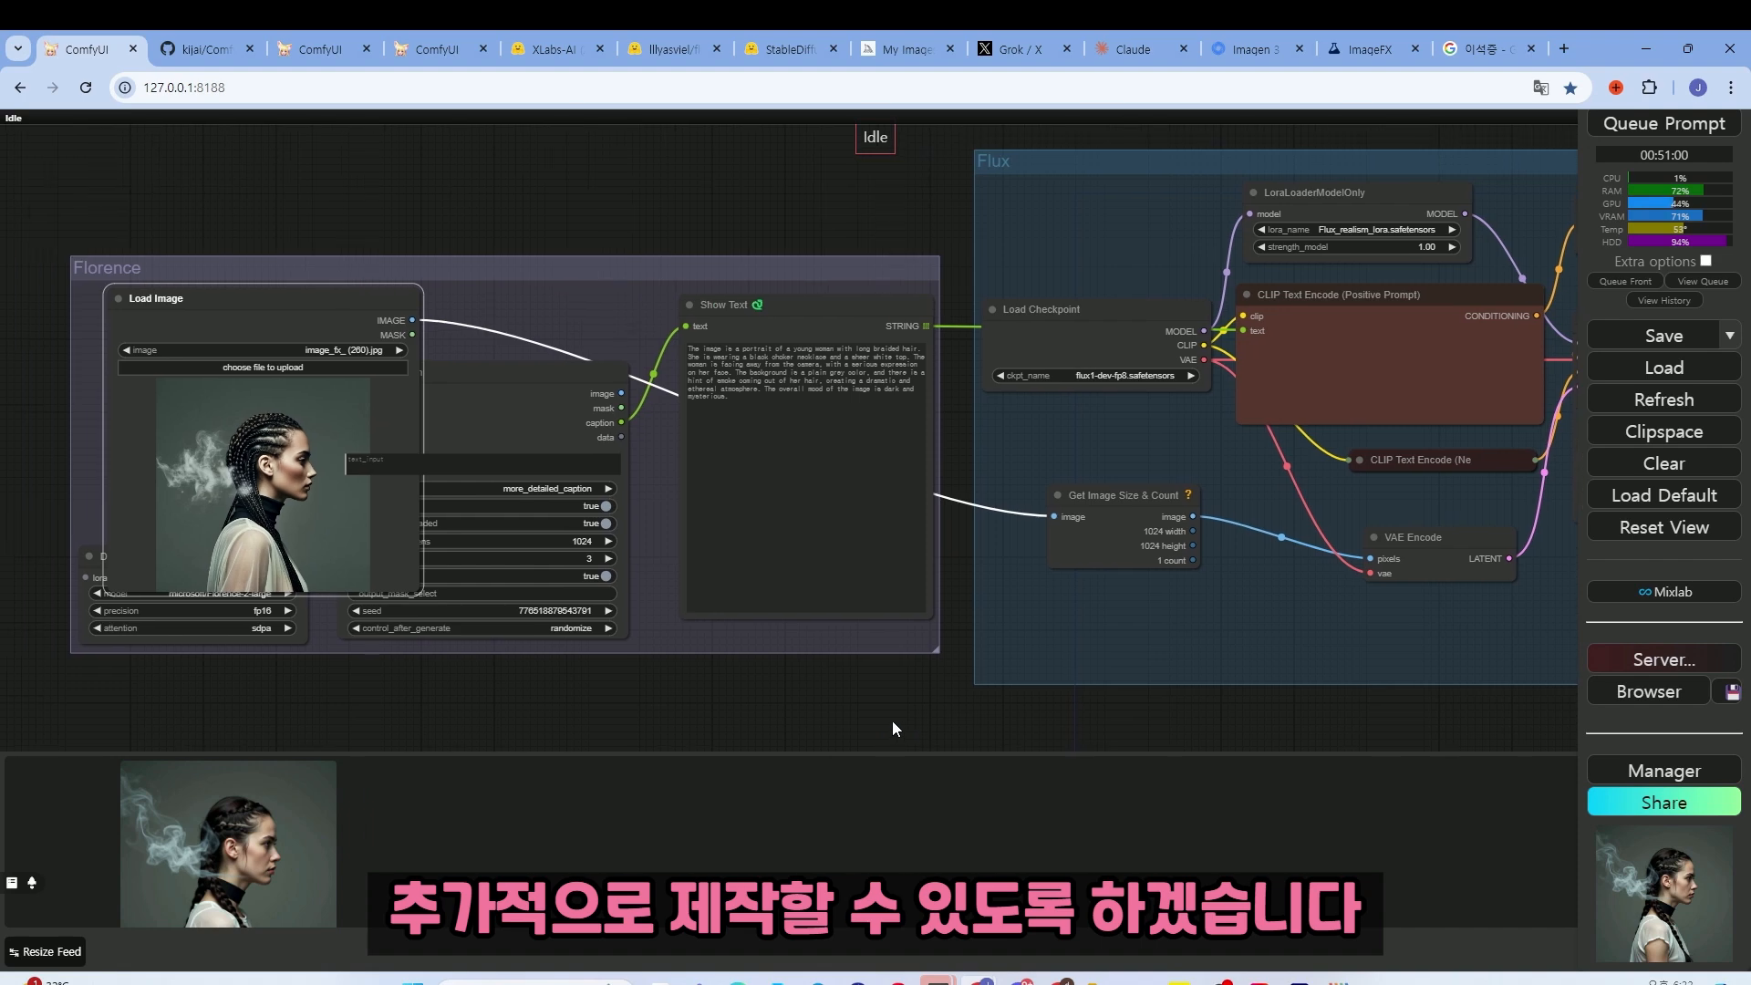
{"action": "scroll", "coordinate": [891, 720], "scroll_direction": "up", "scroll_amount": 3}
{"action": "scroll", "coordinate": [890, 720], "scroll_direction": "down", "scroll_amount": 4}
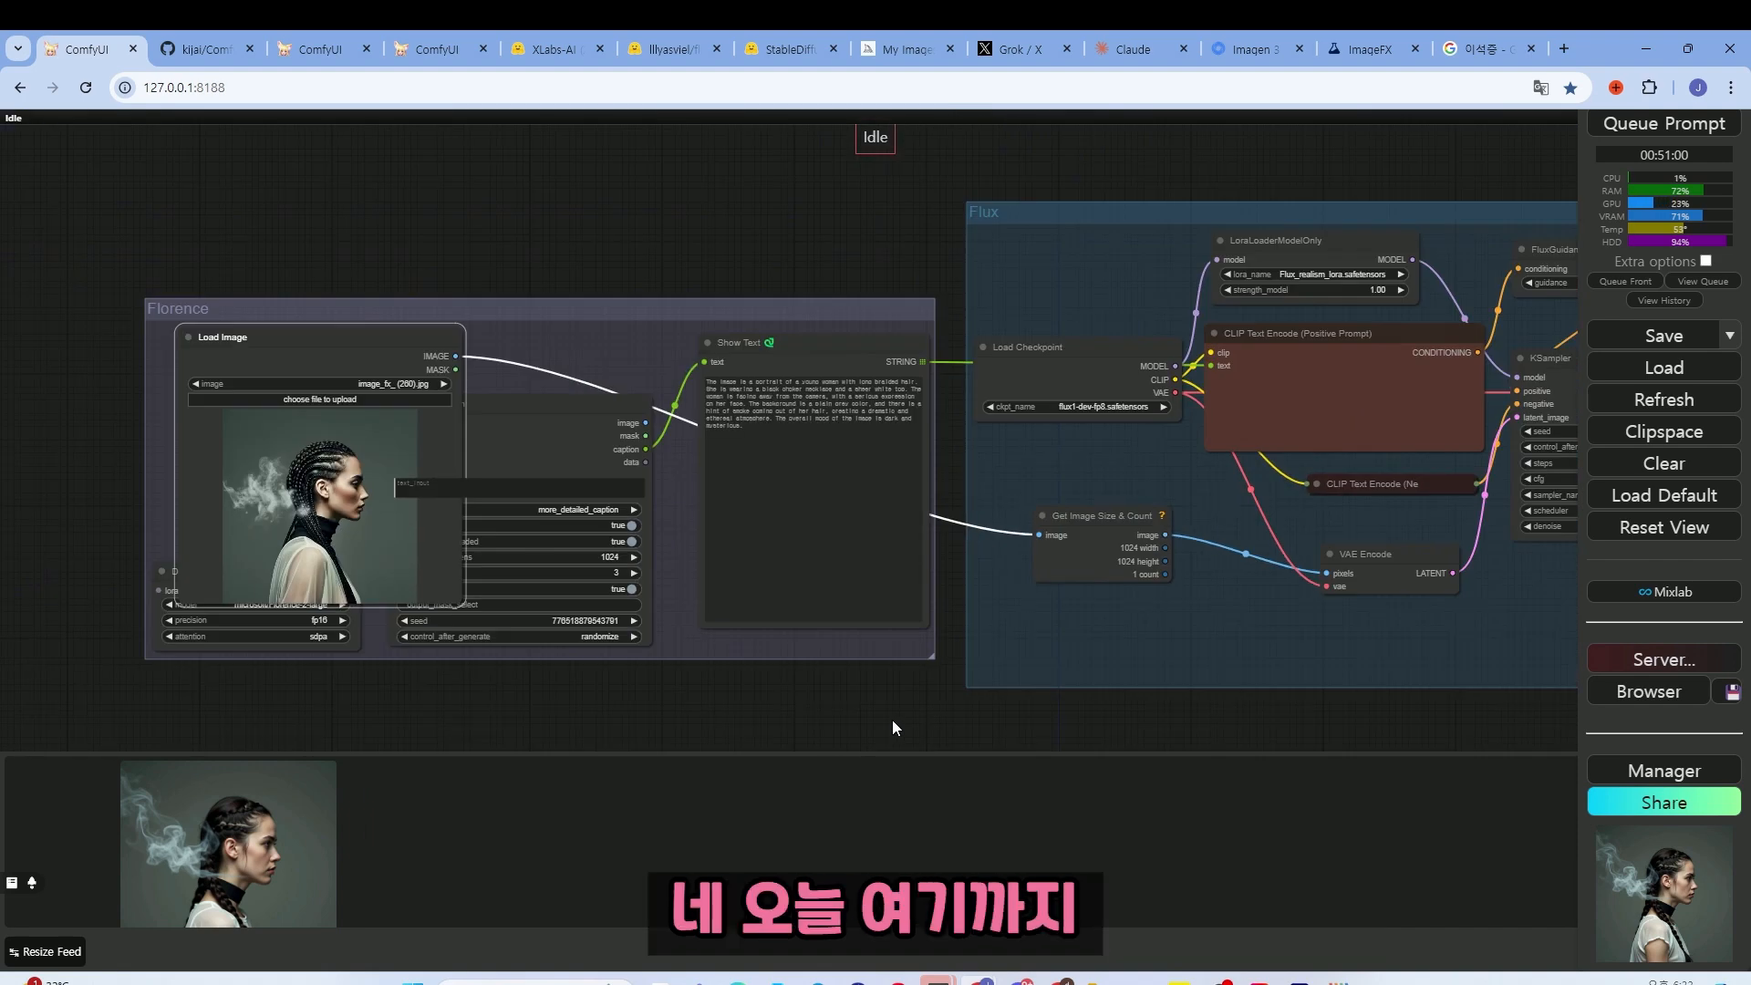